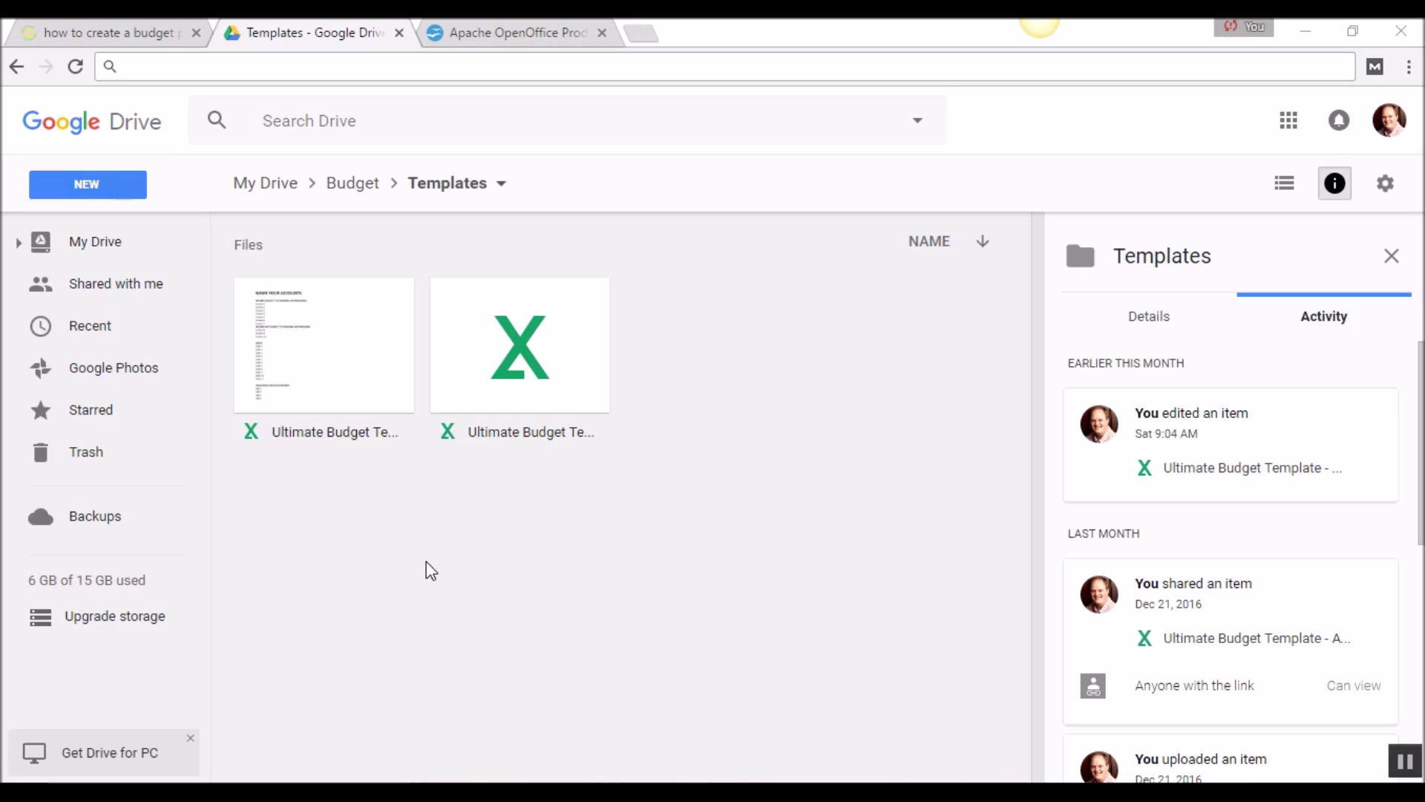
Step: Create a new Google Sheets spreadsheet in the Templates folder and name it "Budget Spreadsheet"
click(88, 185)
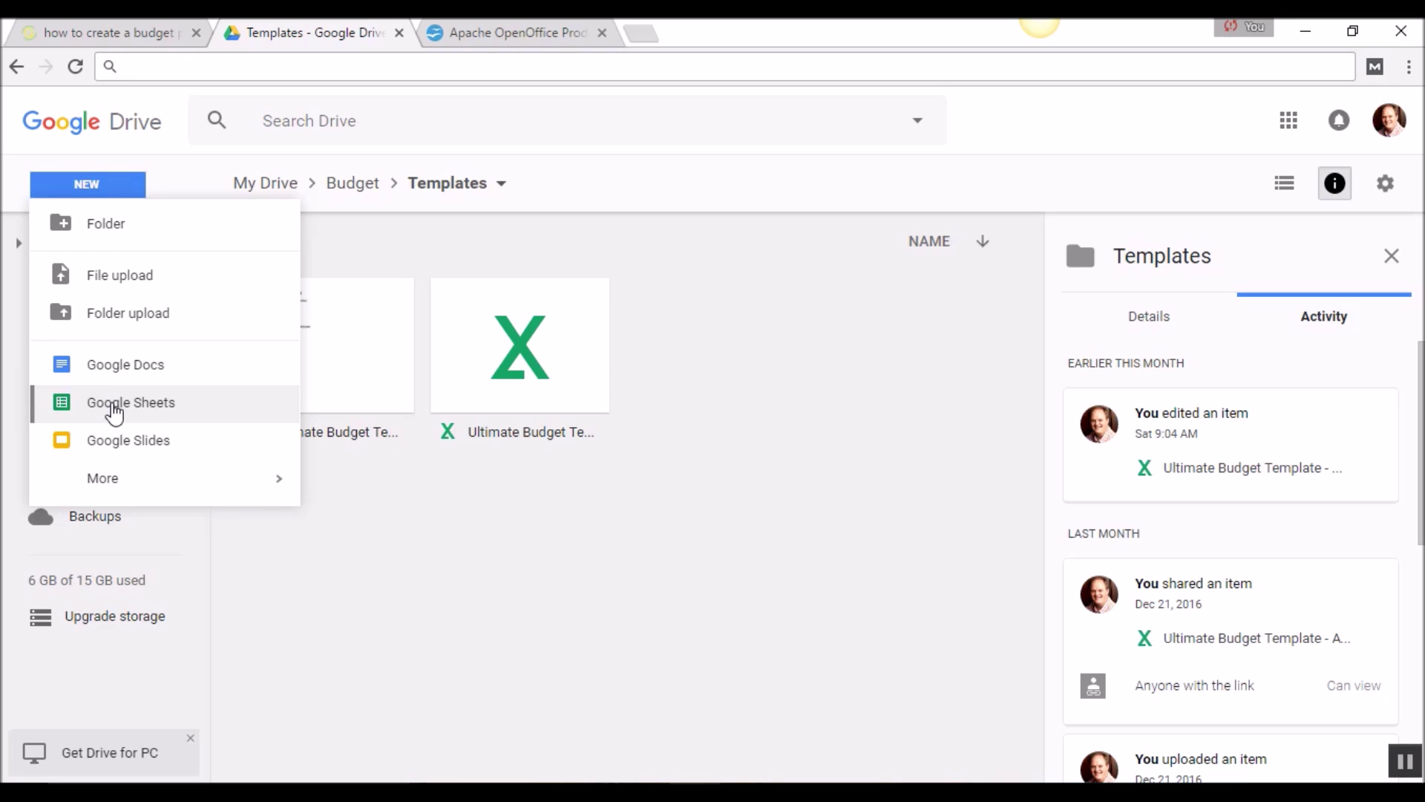
click(114, 409)
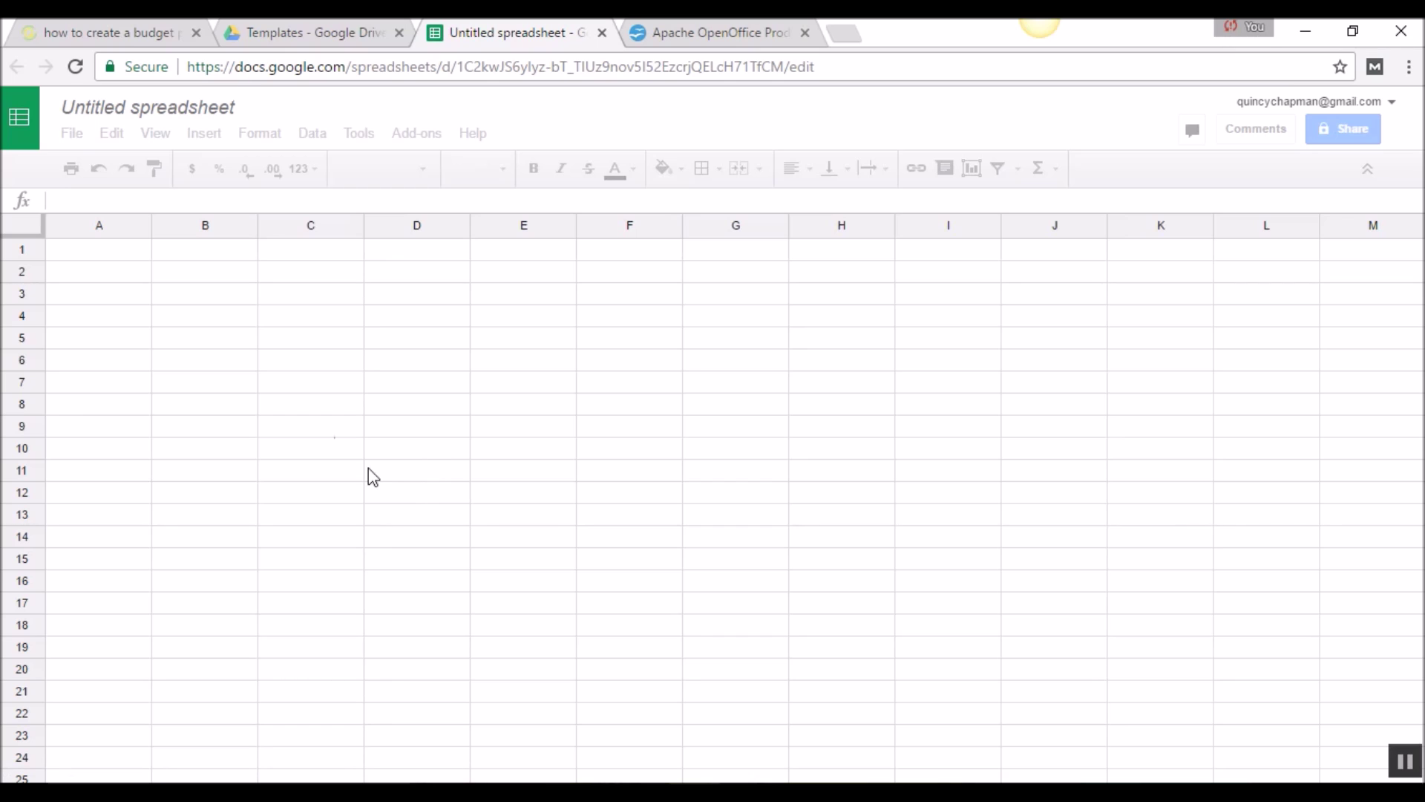
click(159, 110)
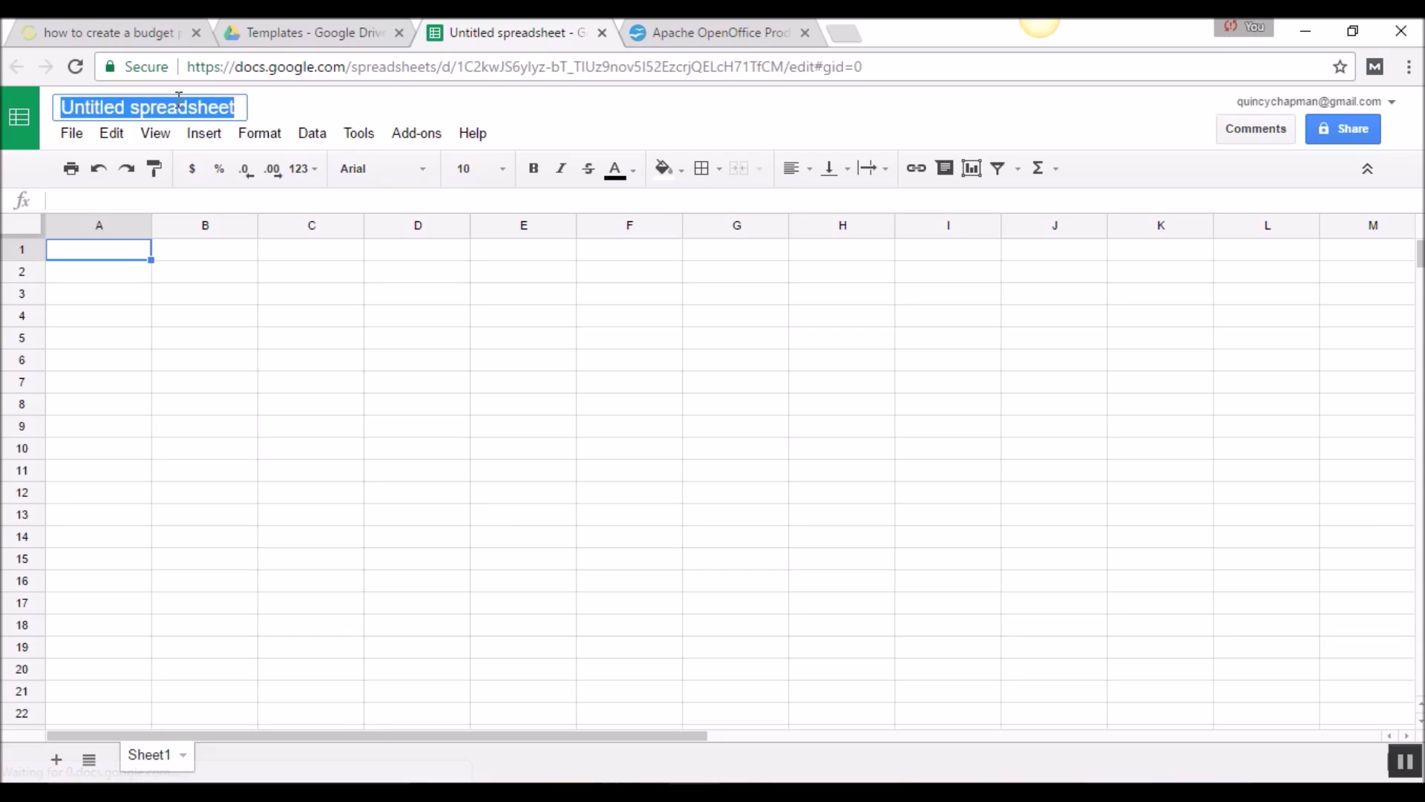
text(Budget Spreadsheet)
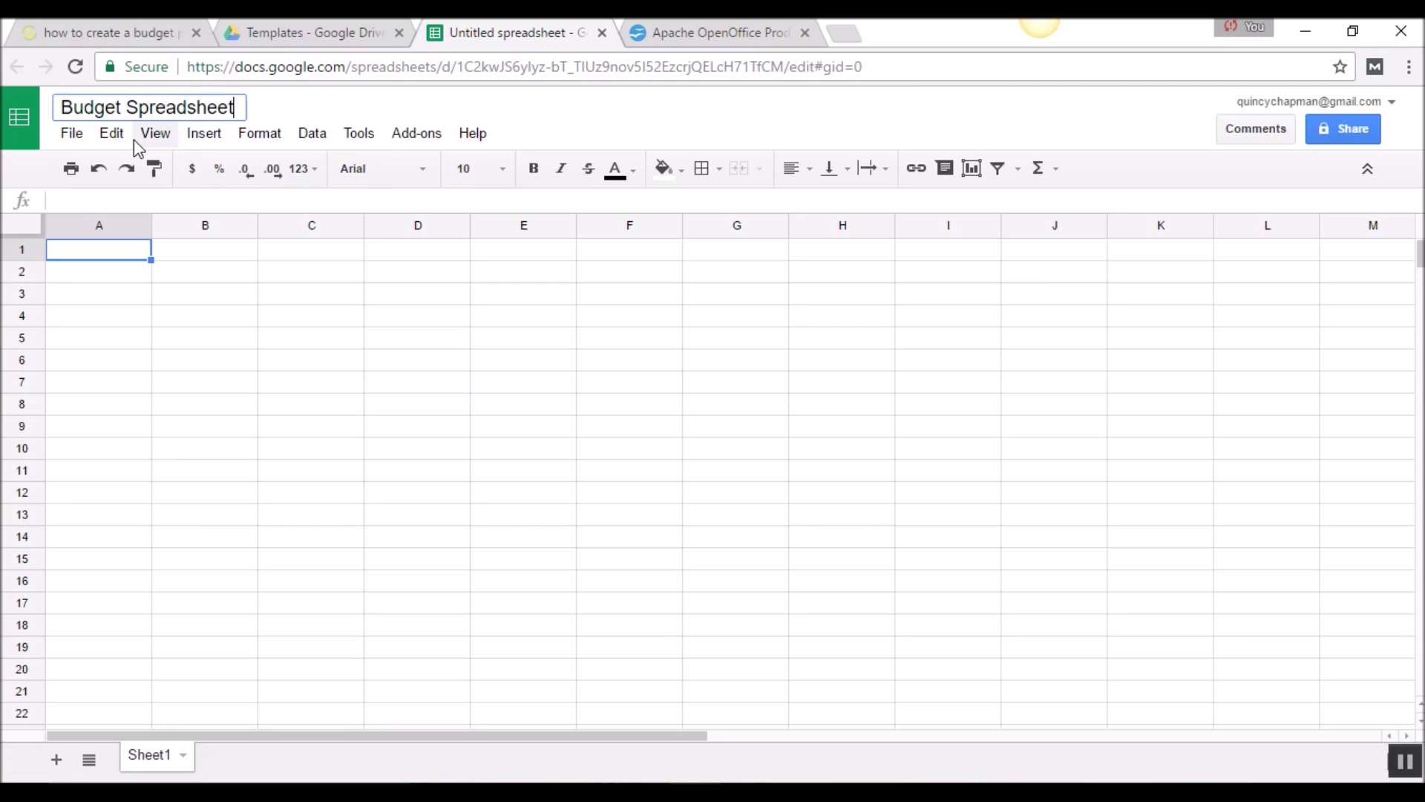
click(165, 318)
Step: Enter the month heading "January 2017" in cell A1
click(89, 255)
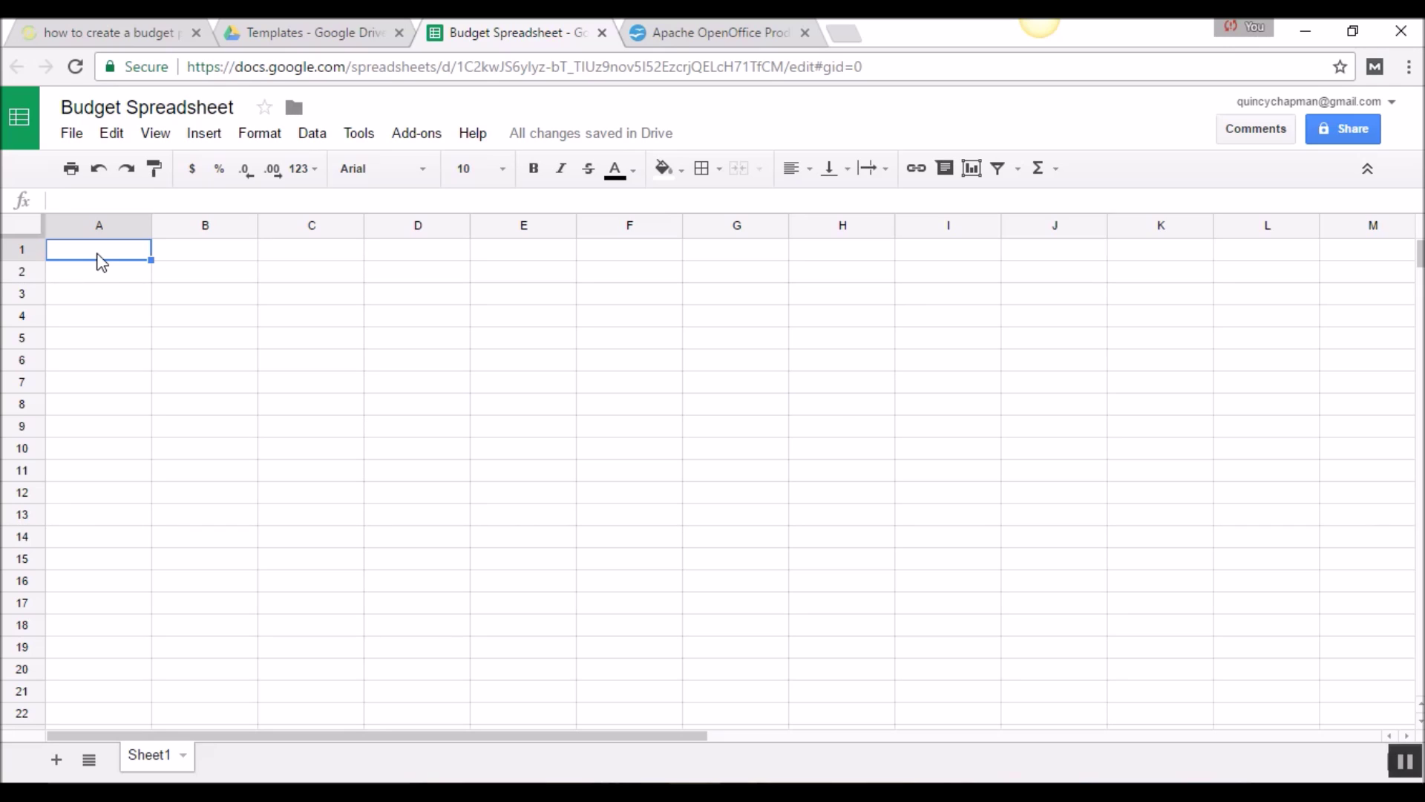
text(January 23)
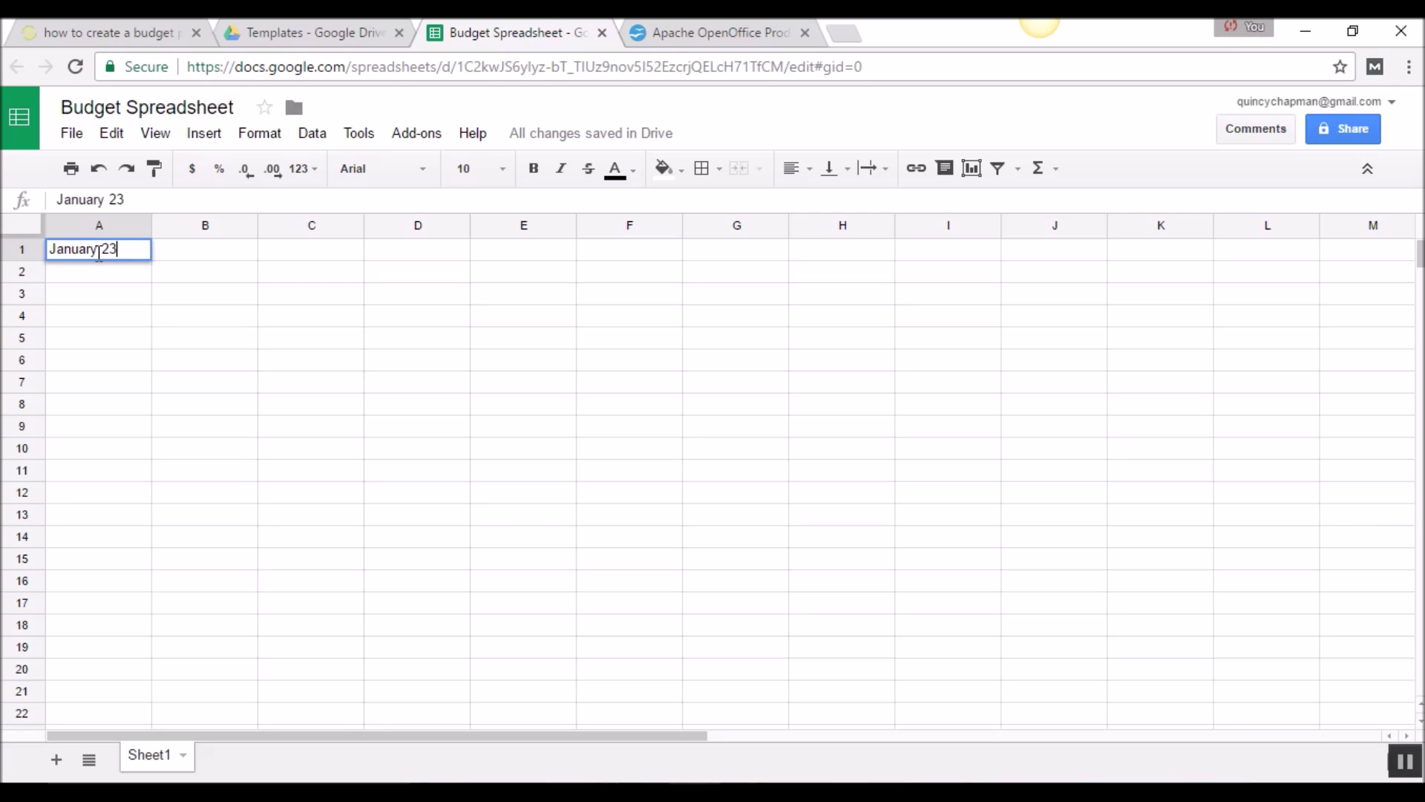
key(BackSpace)
text(017)
Step: Enter the row labels Income, Expenses and Savings in cells A3 to A5
click(102, 301)
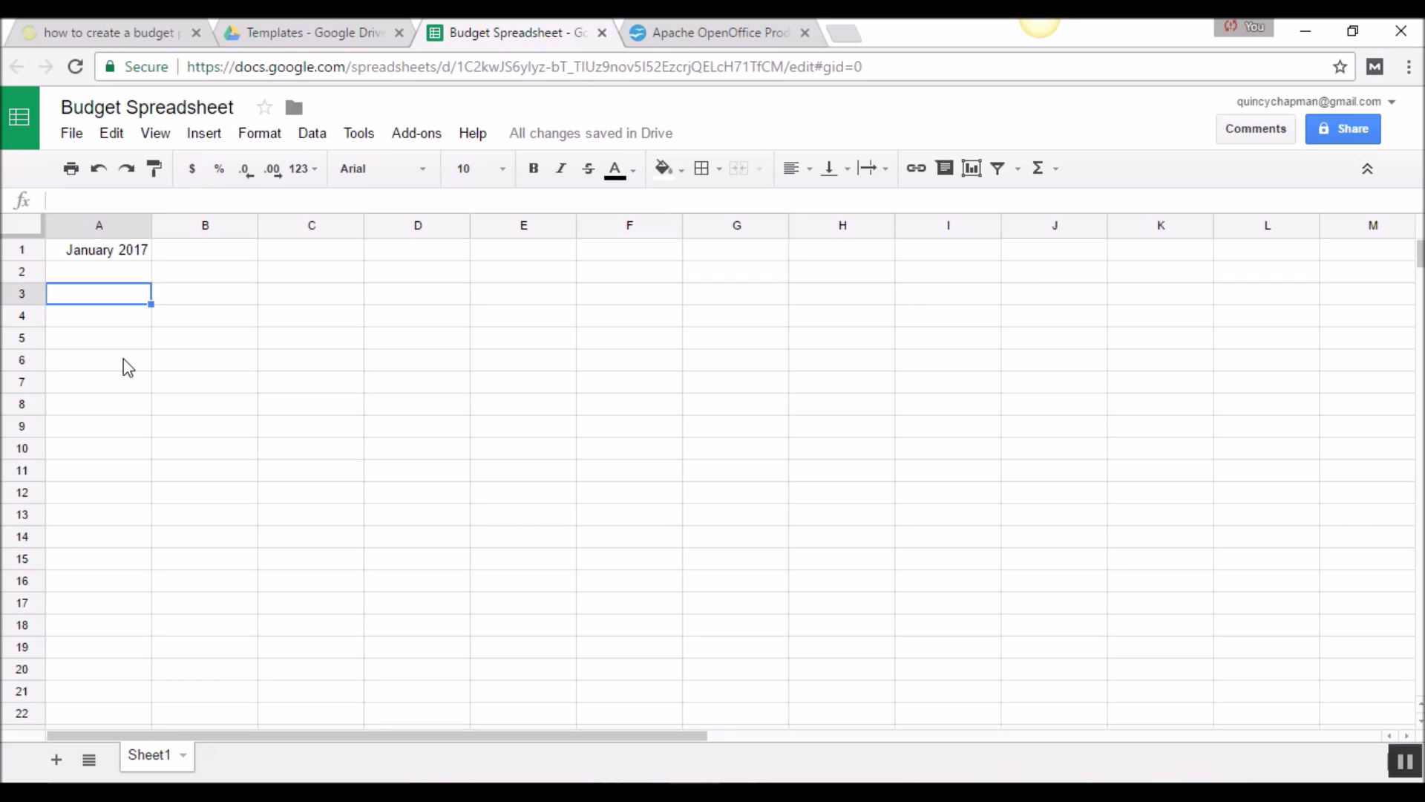
text(Income)
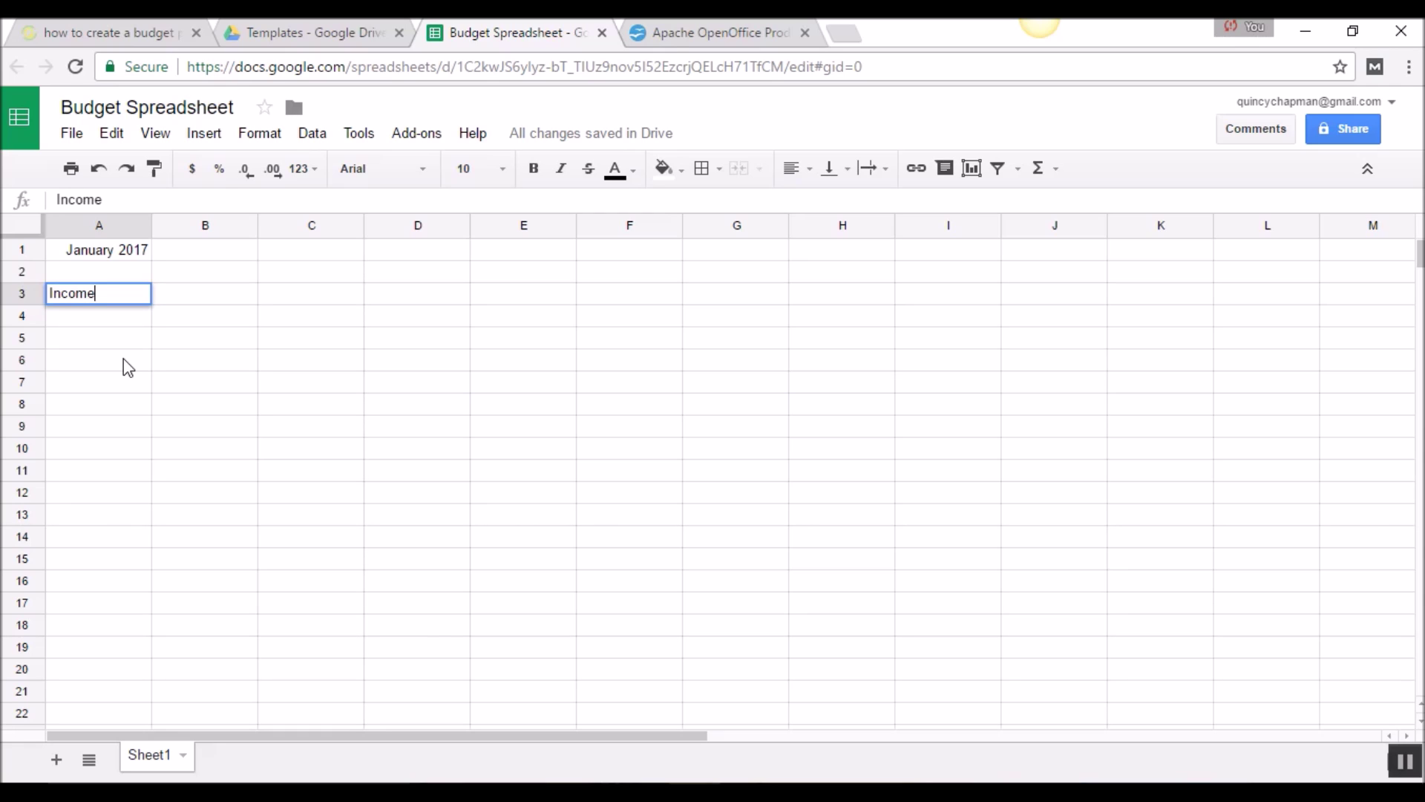
key(Return)
text(Exd)
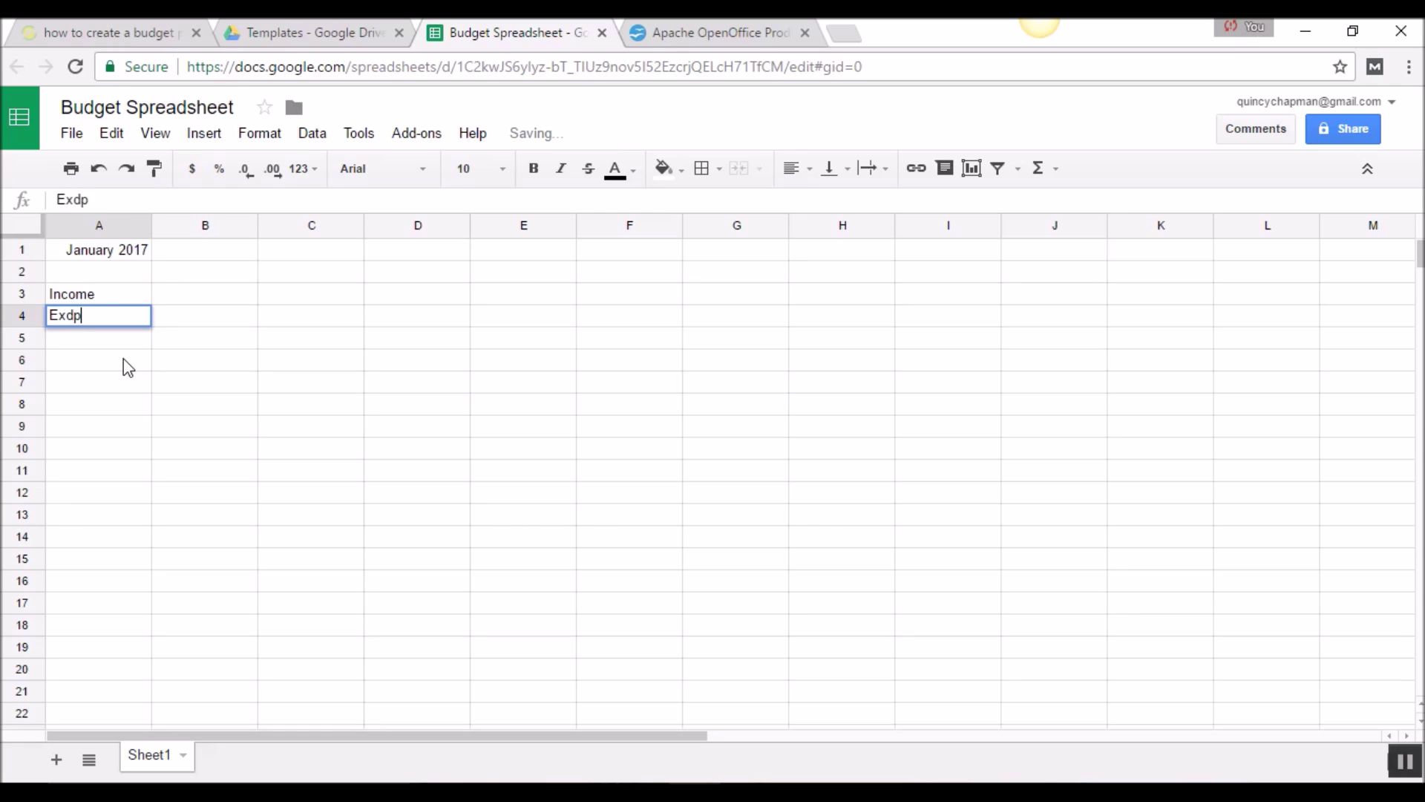
key(BackSpace)
text(penses)
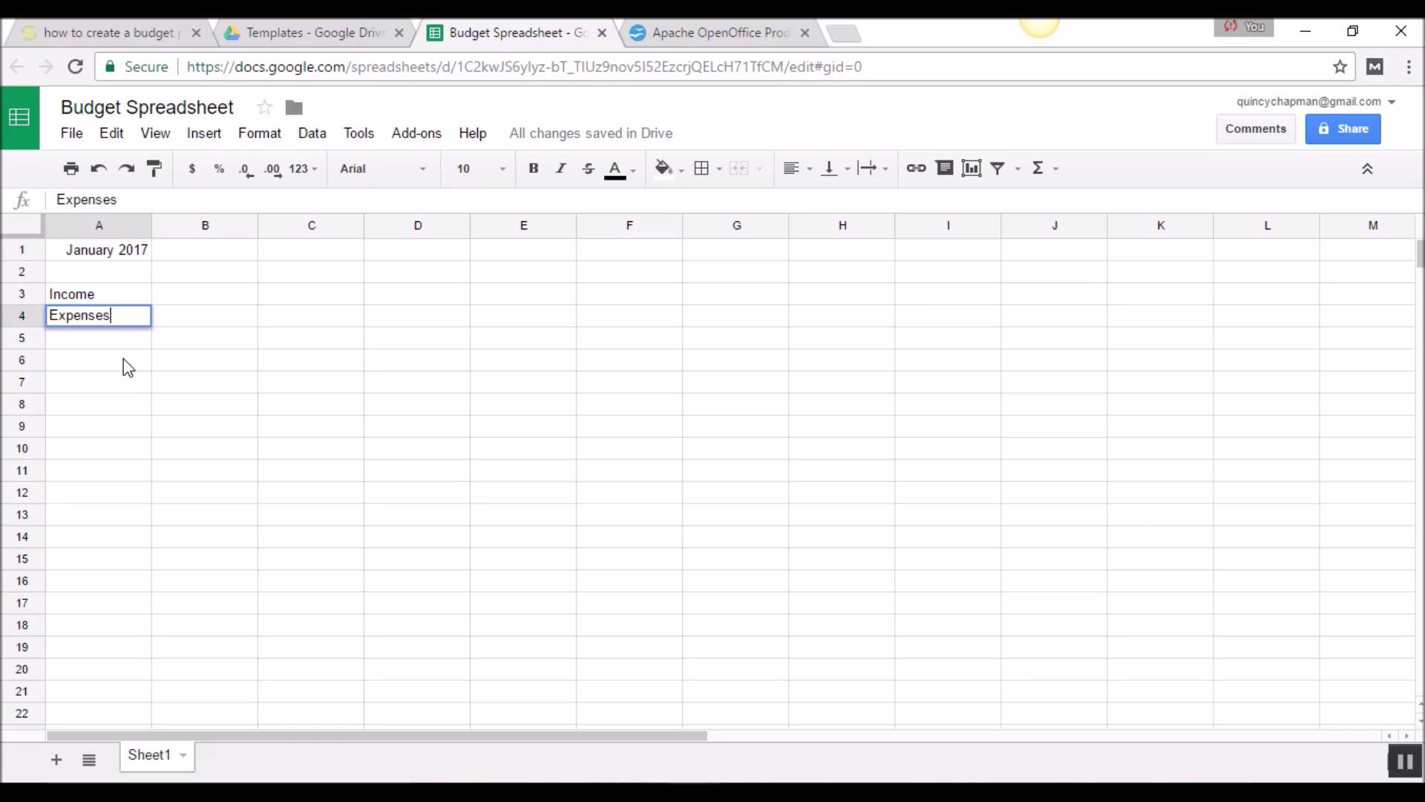
key(Return)
text(Savings)
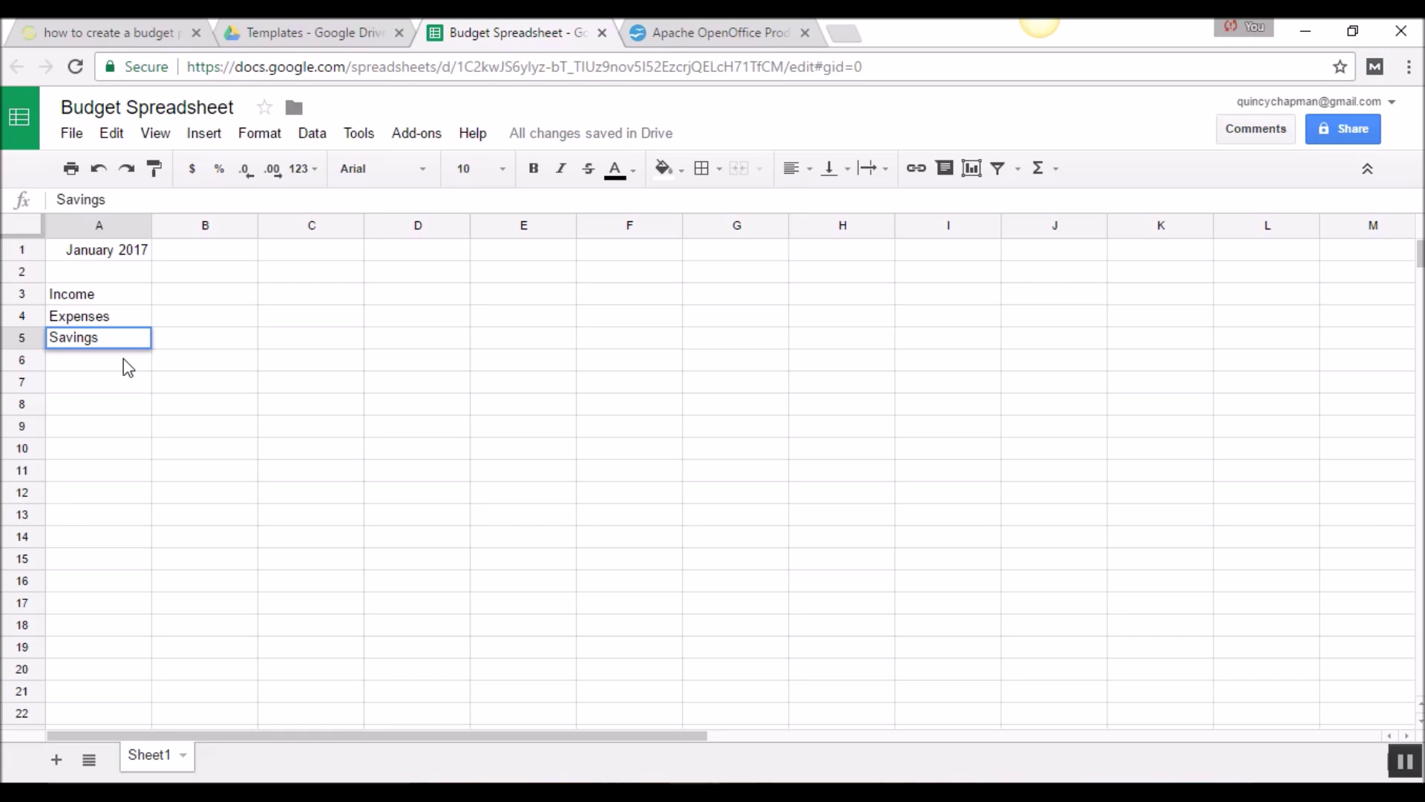
key(Return)
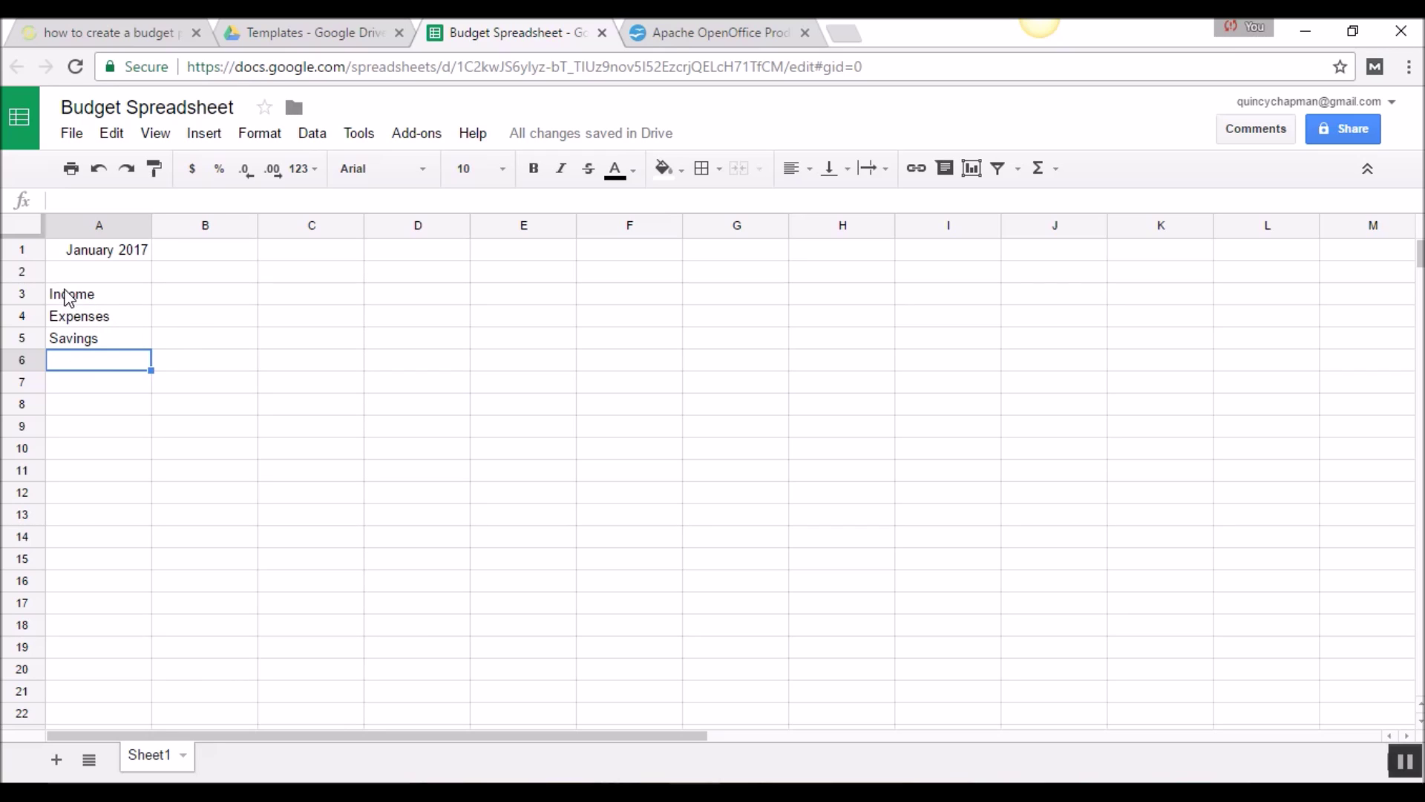
Step: Enter the column headings Budget, Actual and Difference in cells B2 to D2
click(187, 274)
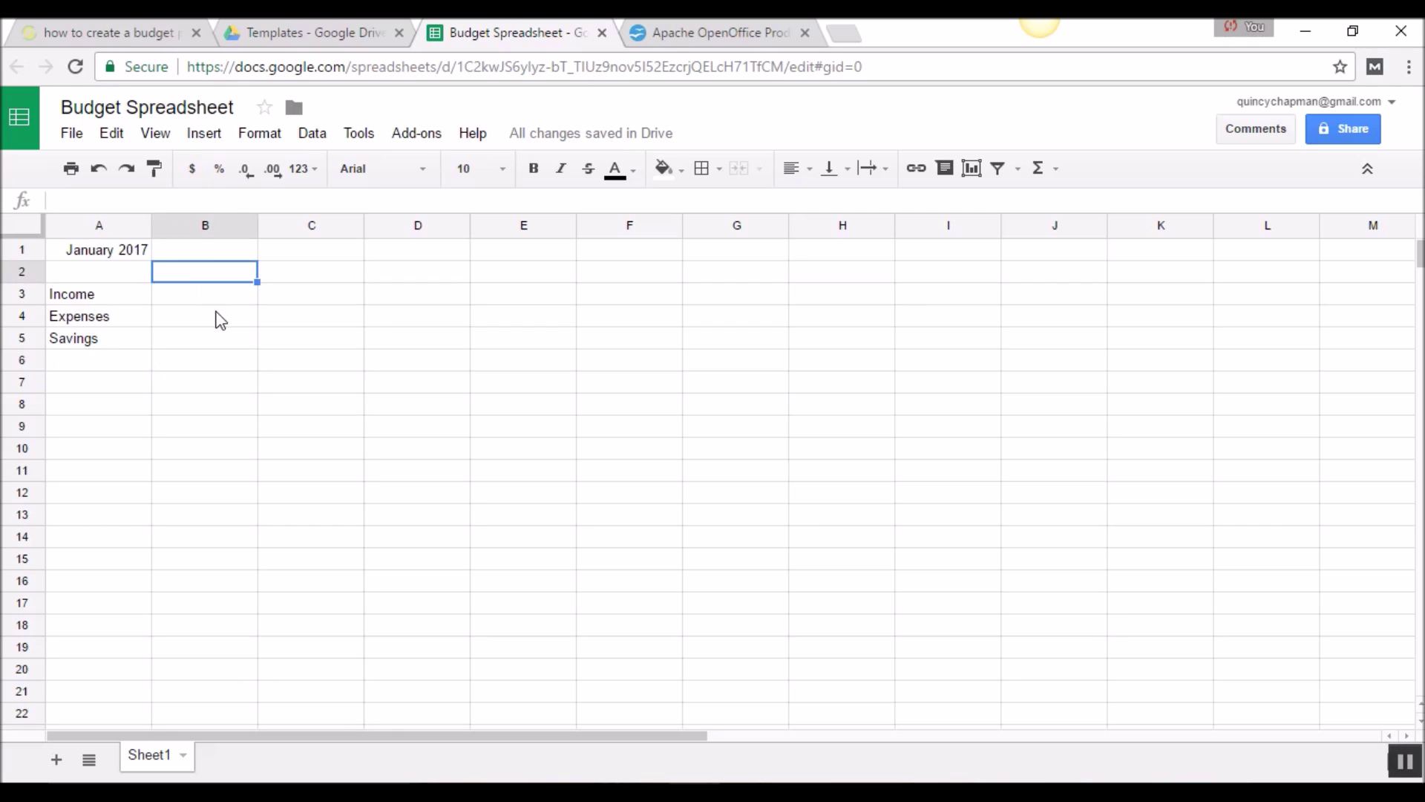
text(Budget)
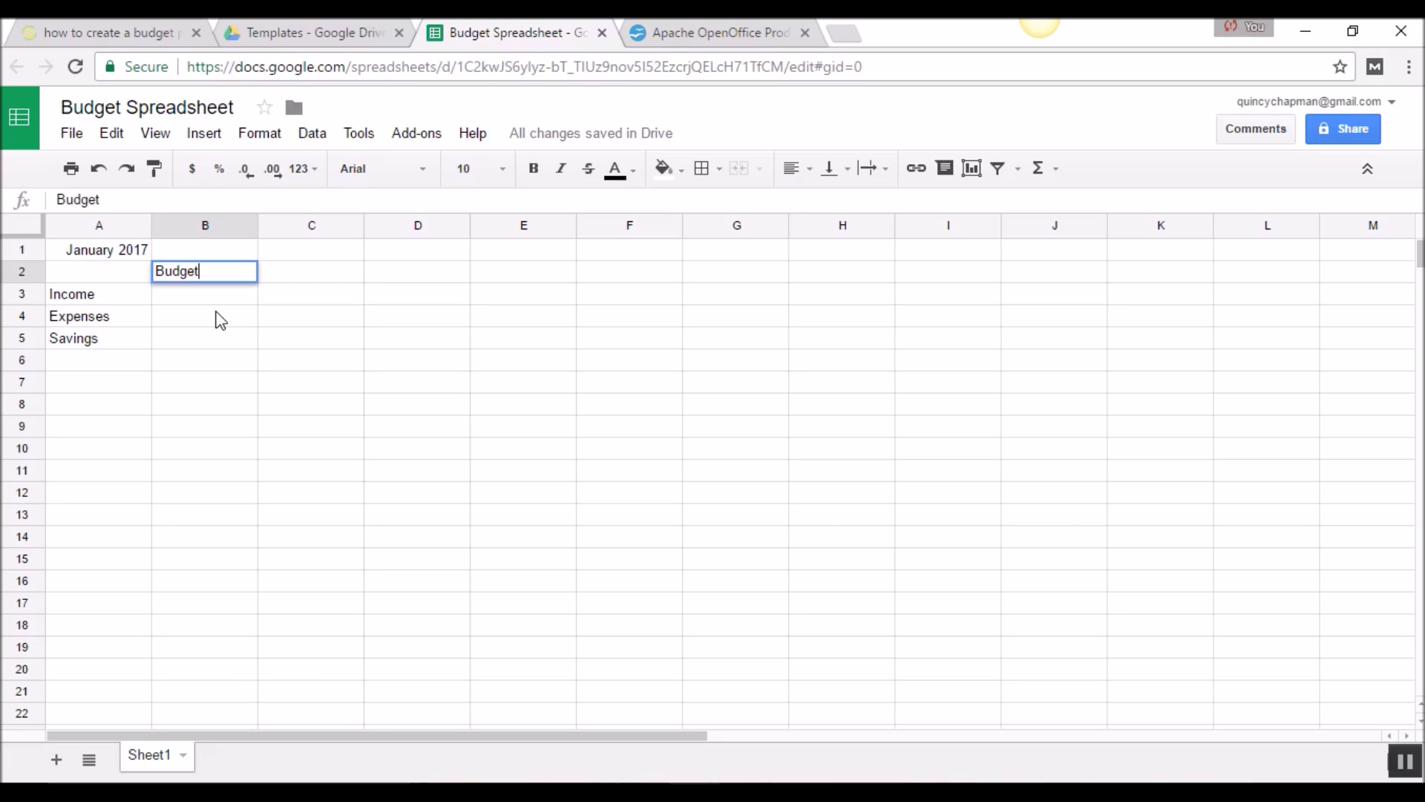
key(Tab)
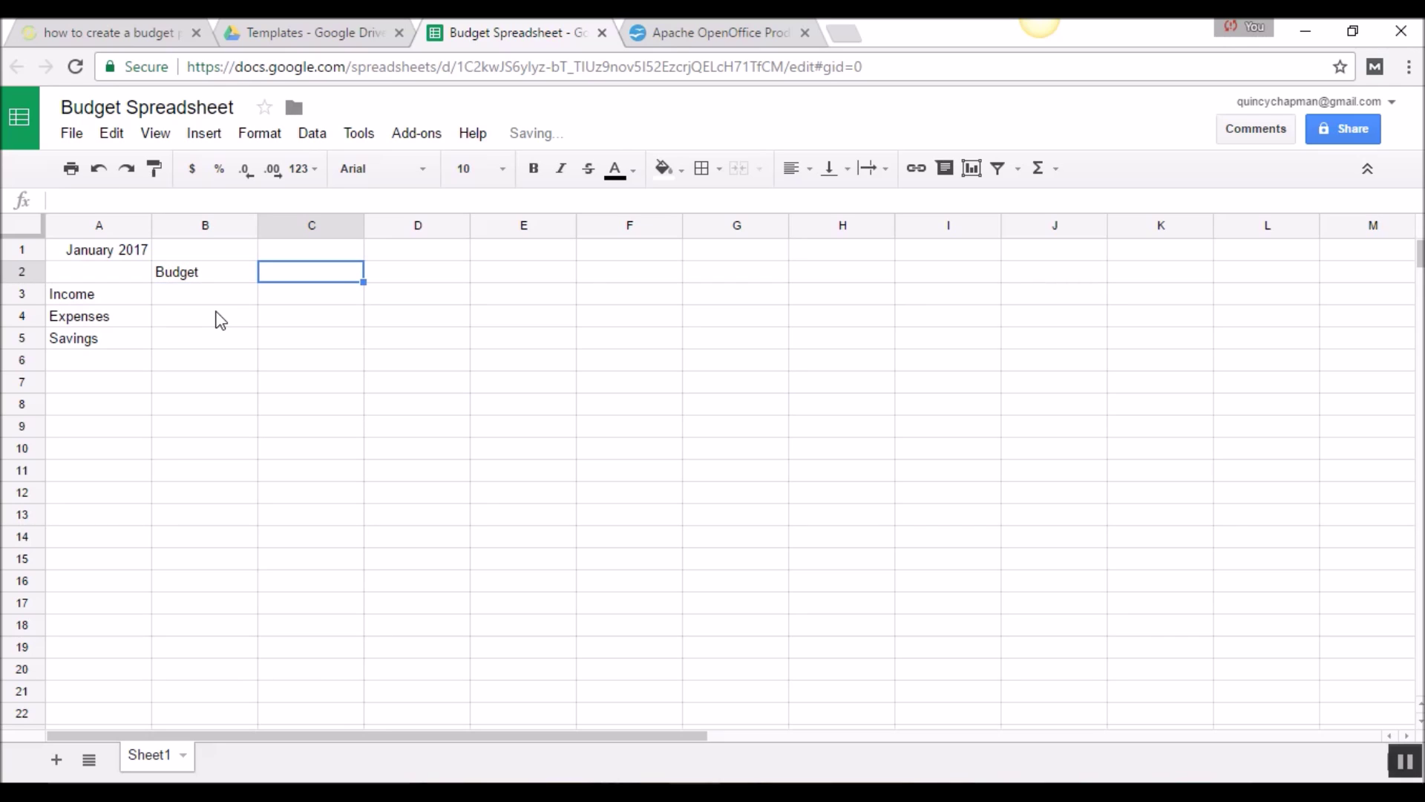
text(Actual)
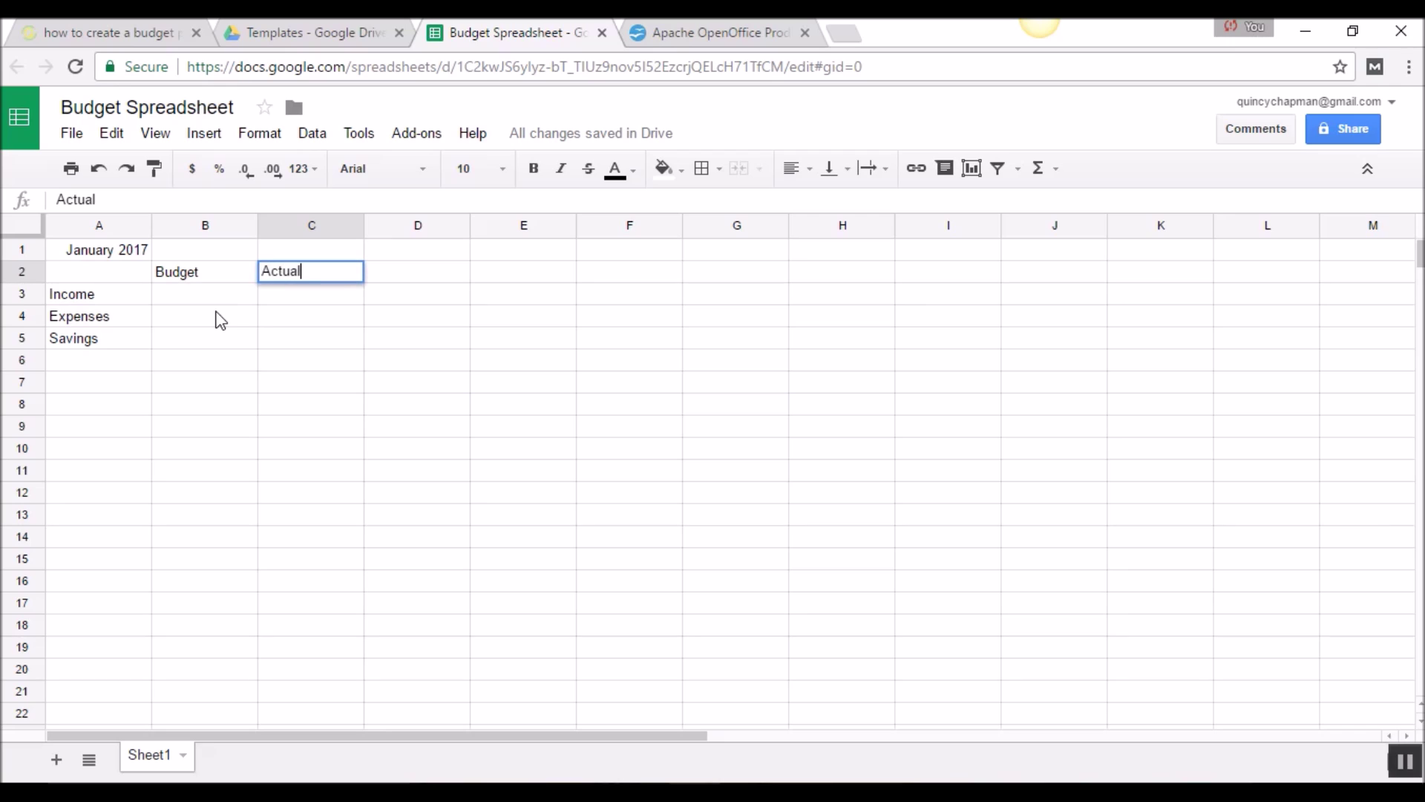
key(Tab)
text(Difference)
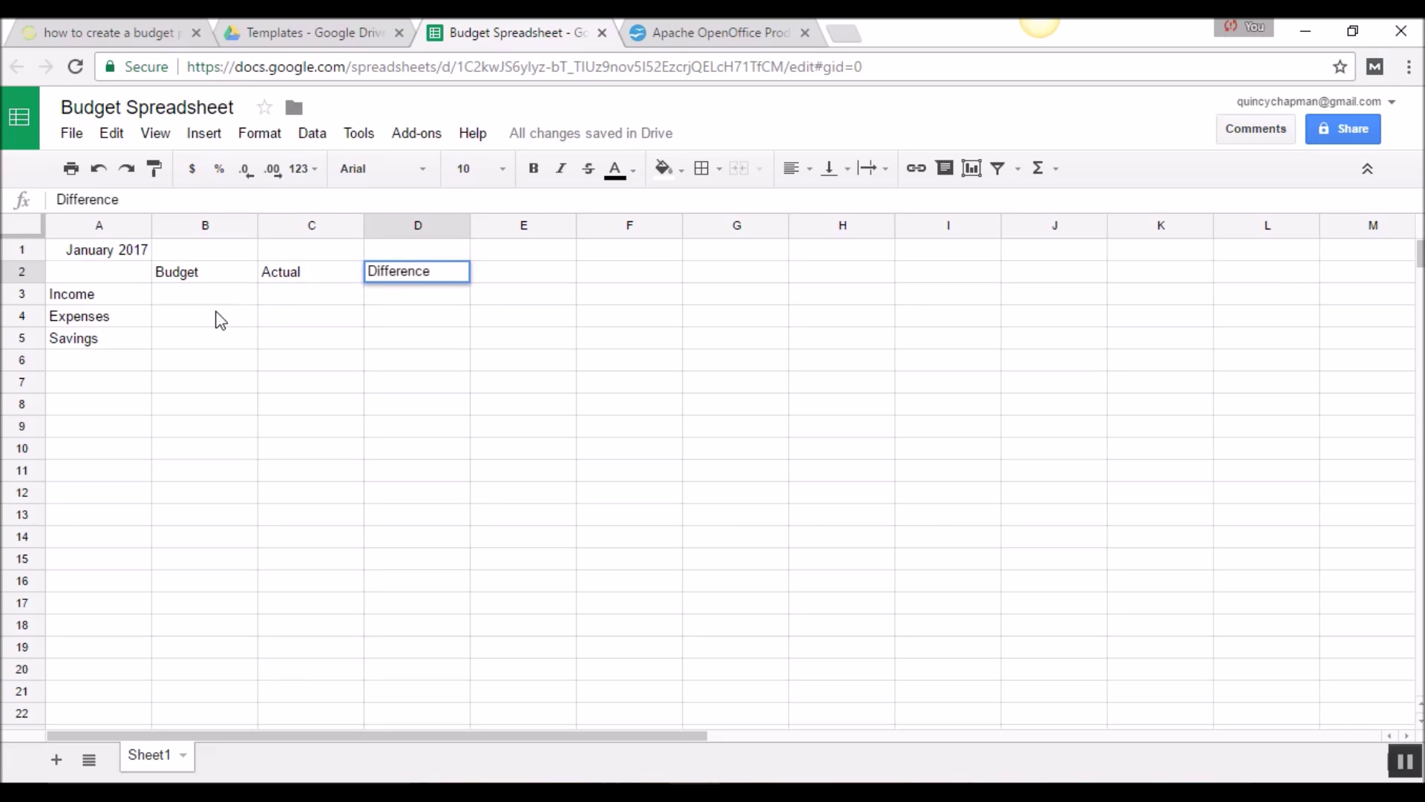
key(Return)
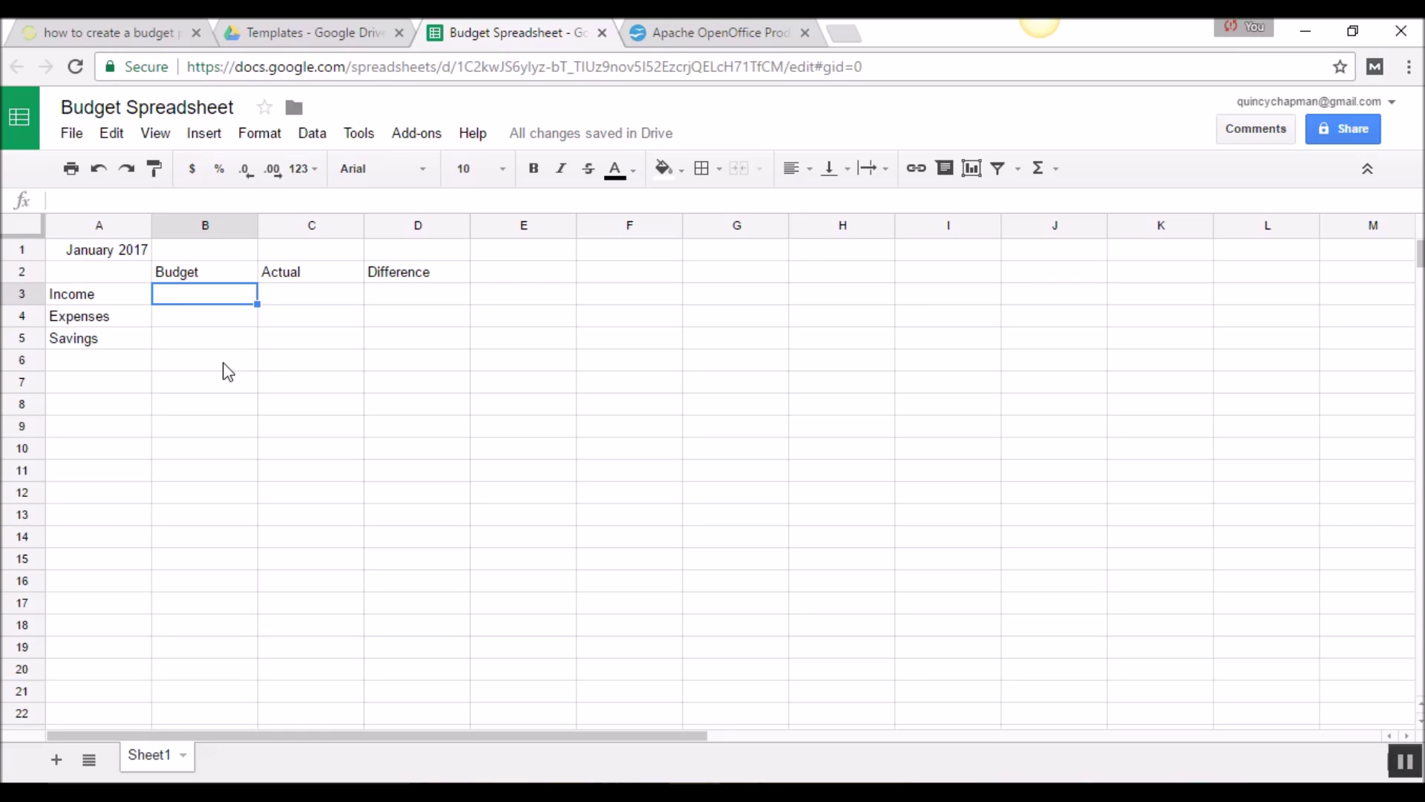
Step: Fill the Budget column with 4000 for Income, 3500 for Expenses and 500 for Savings
text(4000)
key(Return)
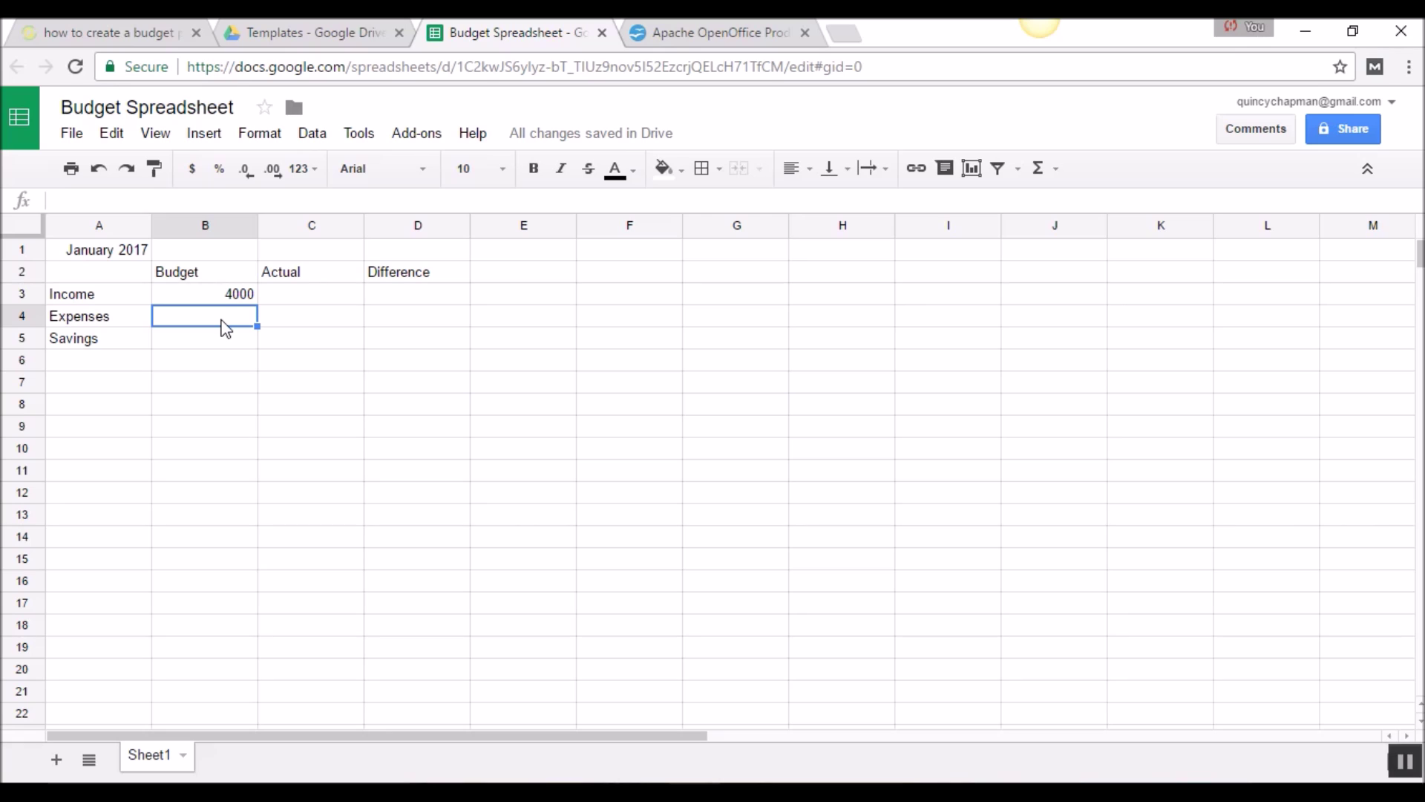
text(3500)
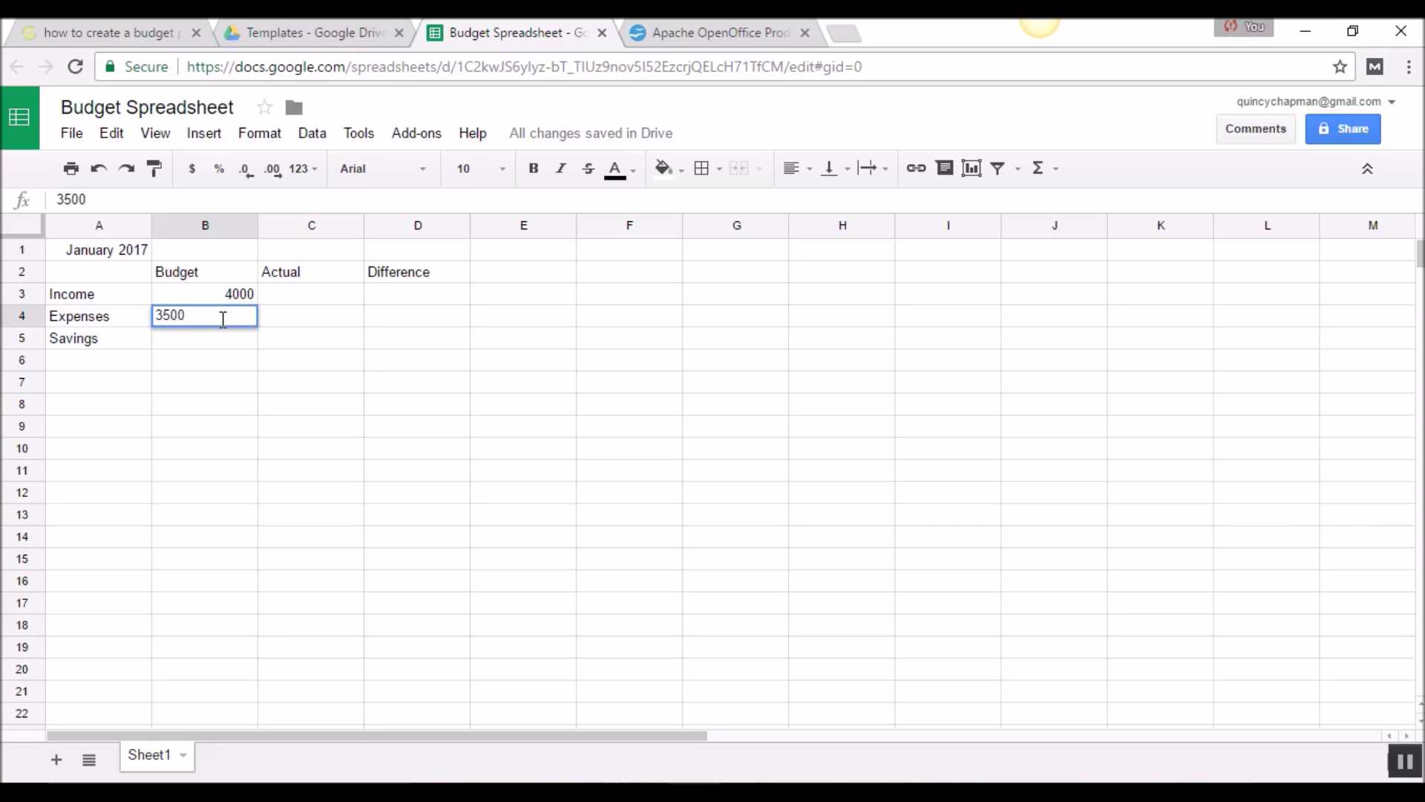
key(Return)
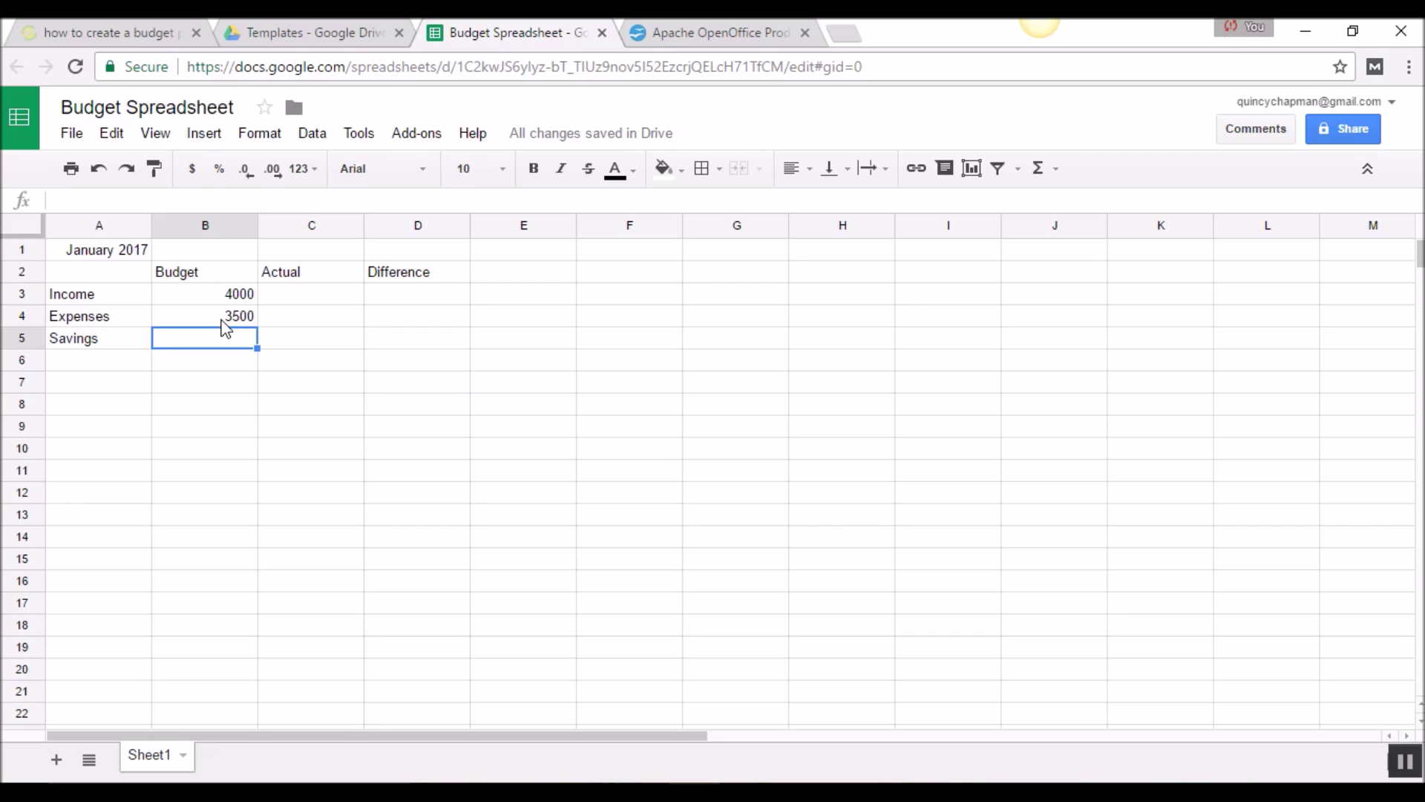
text(500)
key(Return)
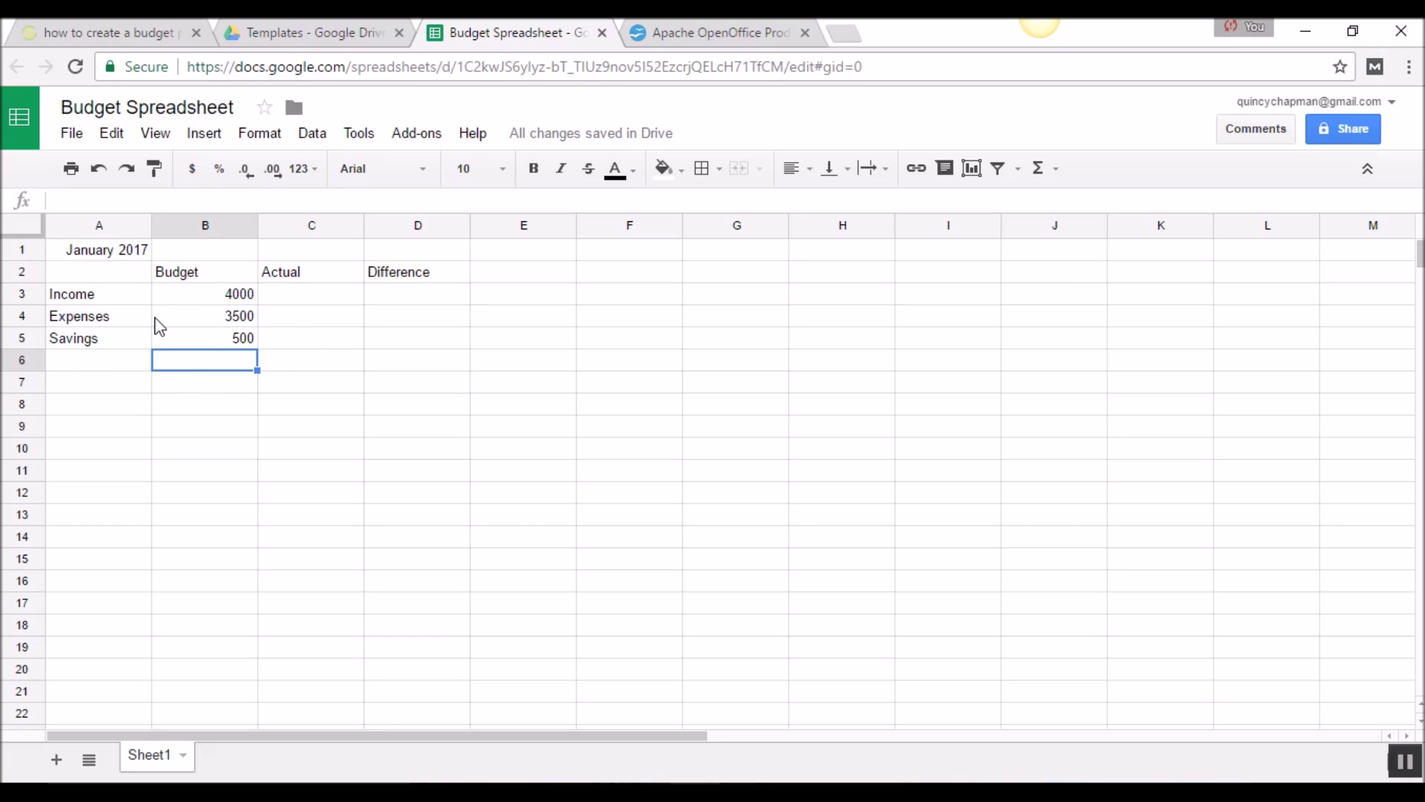
click(299, 343)
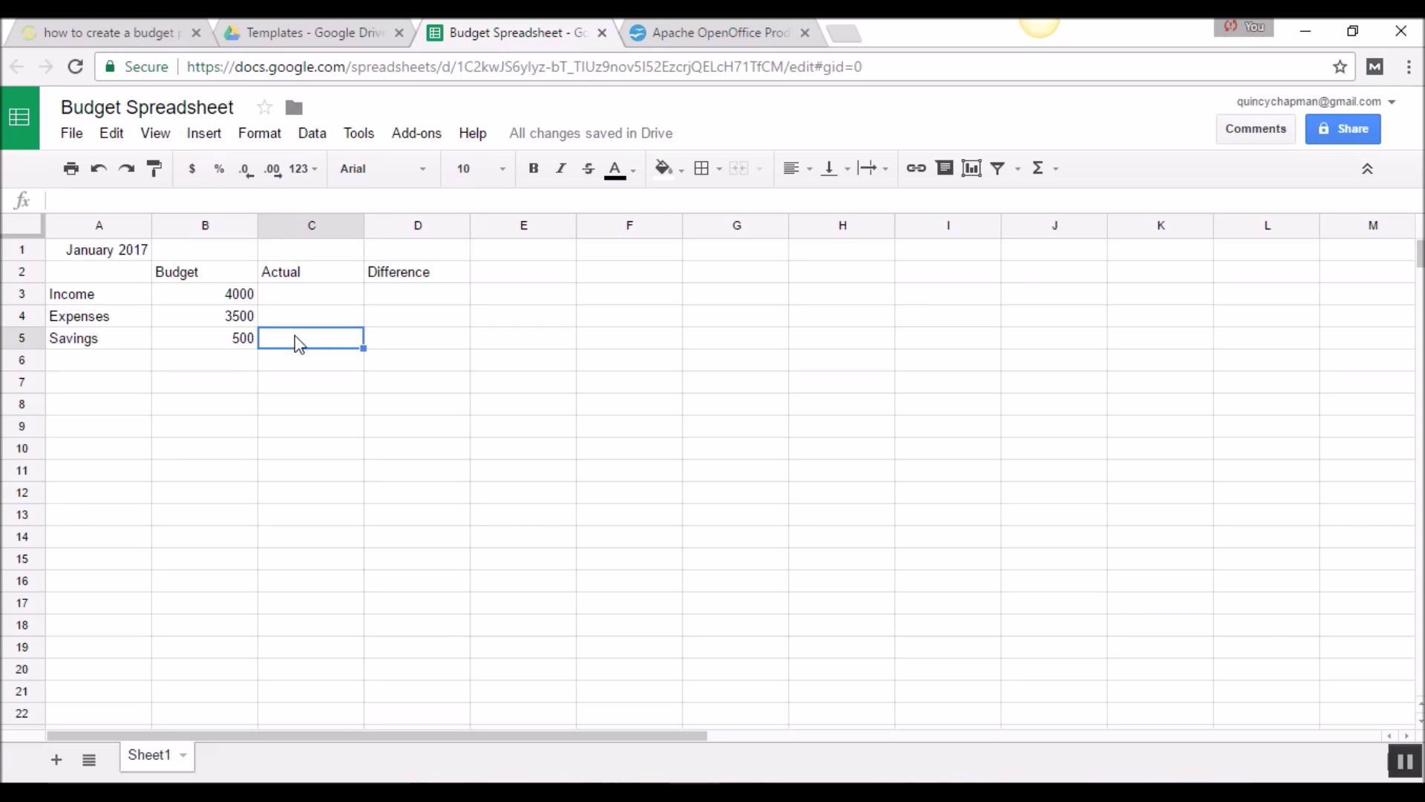
right_click(22, 340)
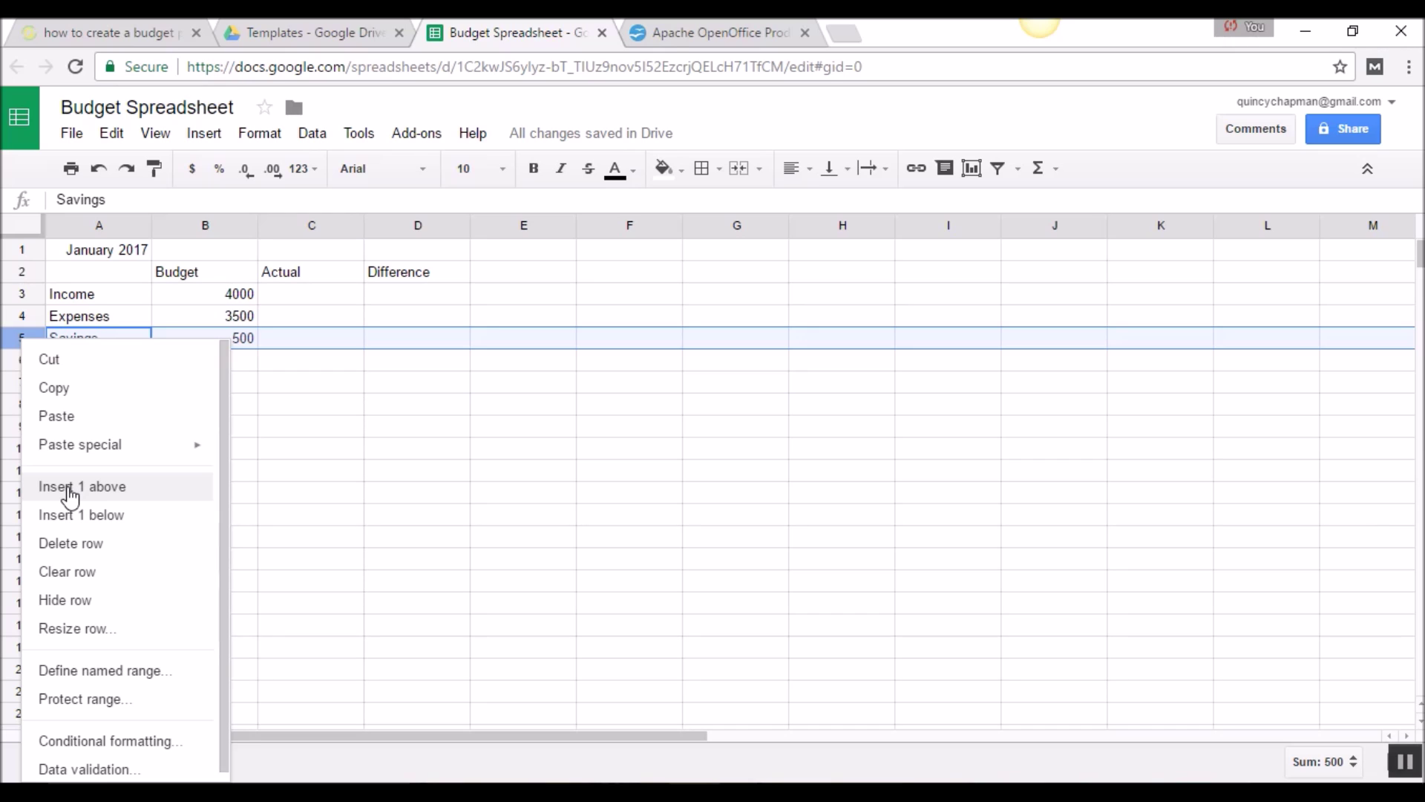
click(271, 515)
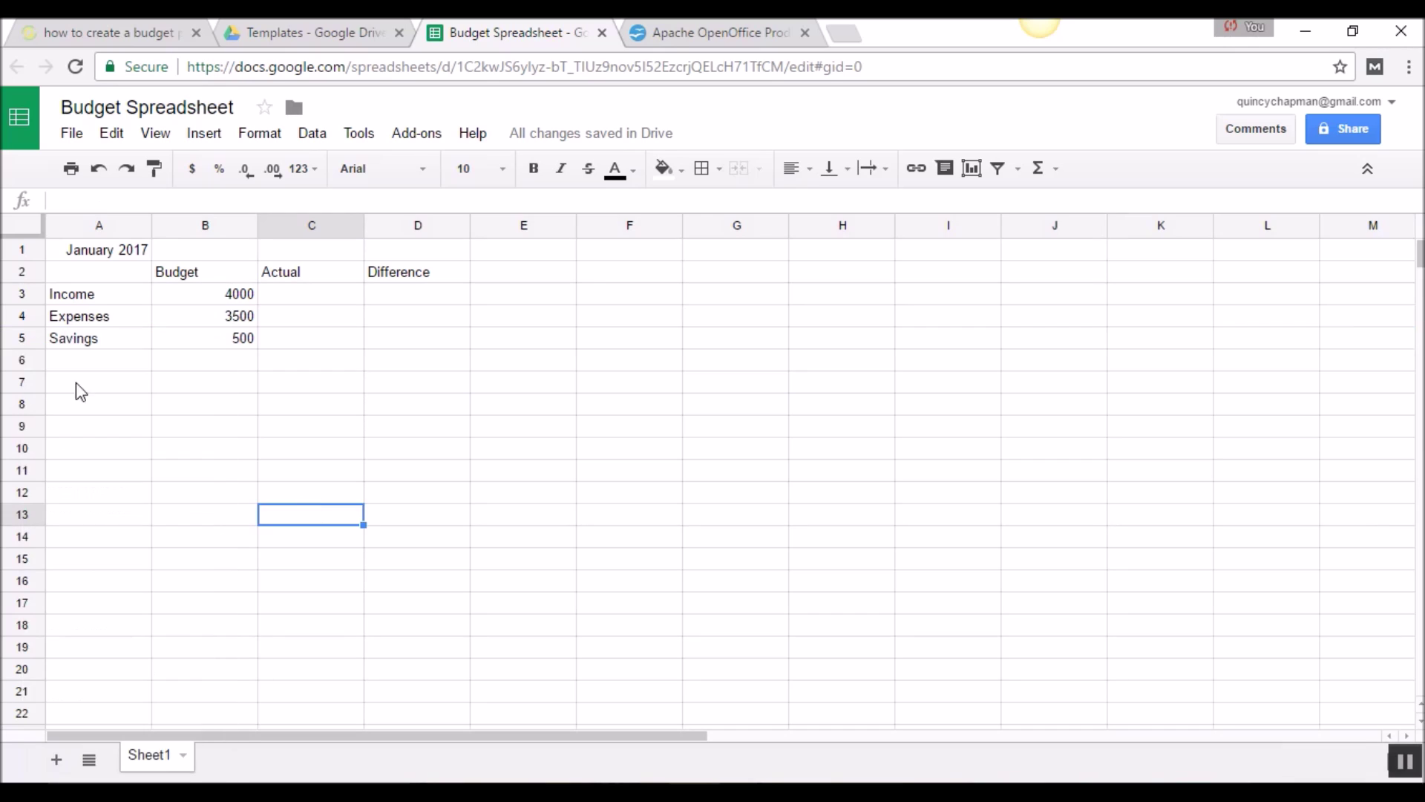
right_click(22, 338)
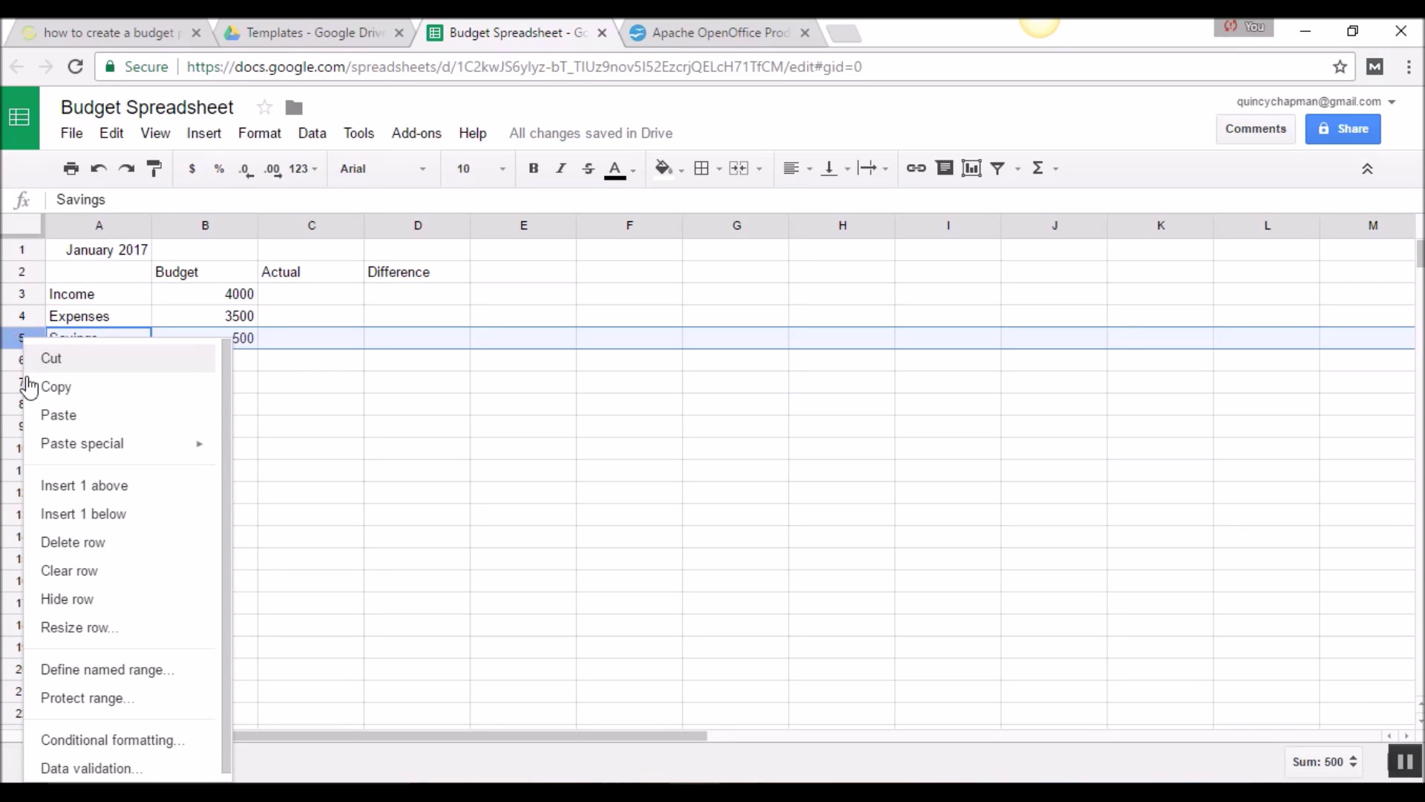
click(300, 465)
Step: Insert six blank rows between the Expenses row and the Savings row
click(19, 339)
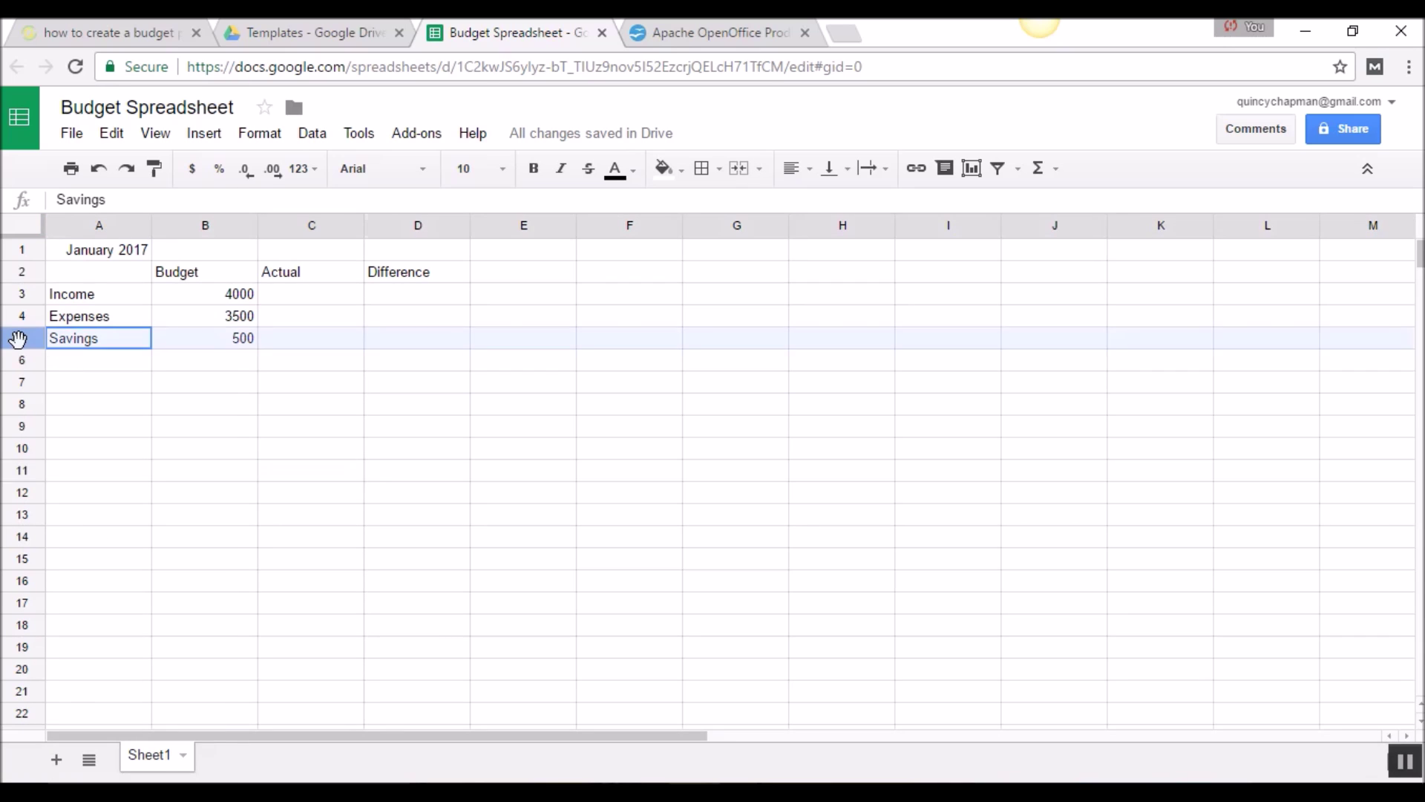
right_click(19, 339)
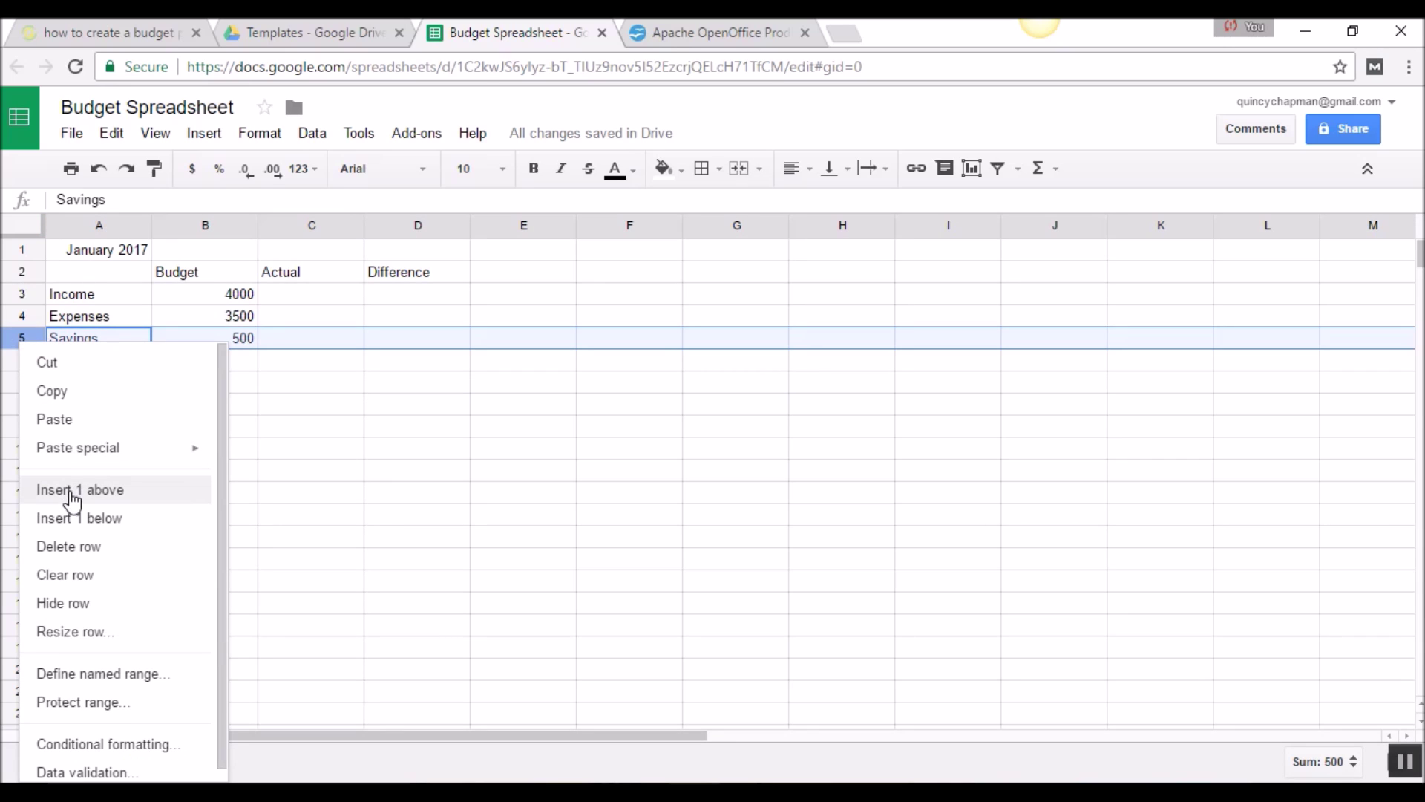
click(72, 498)
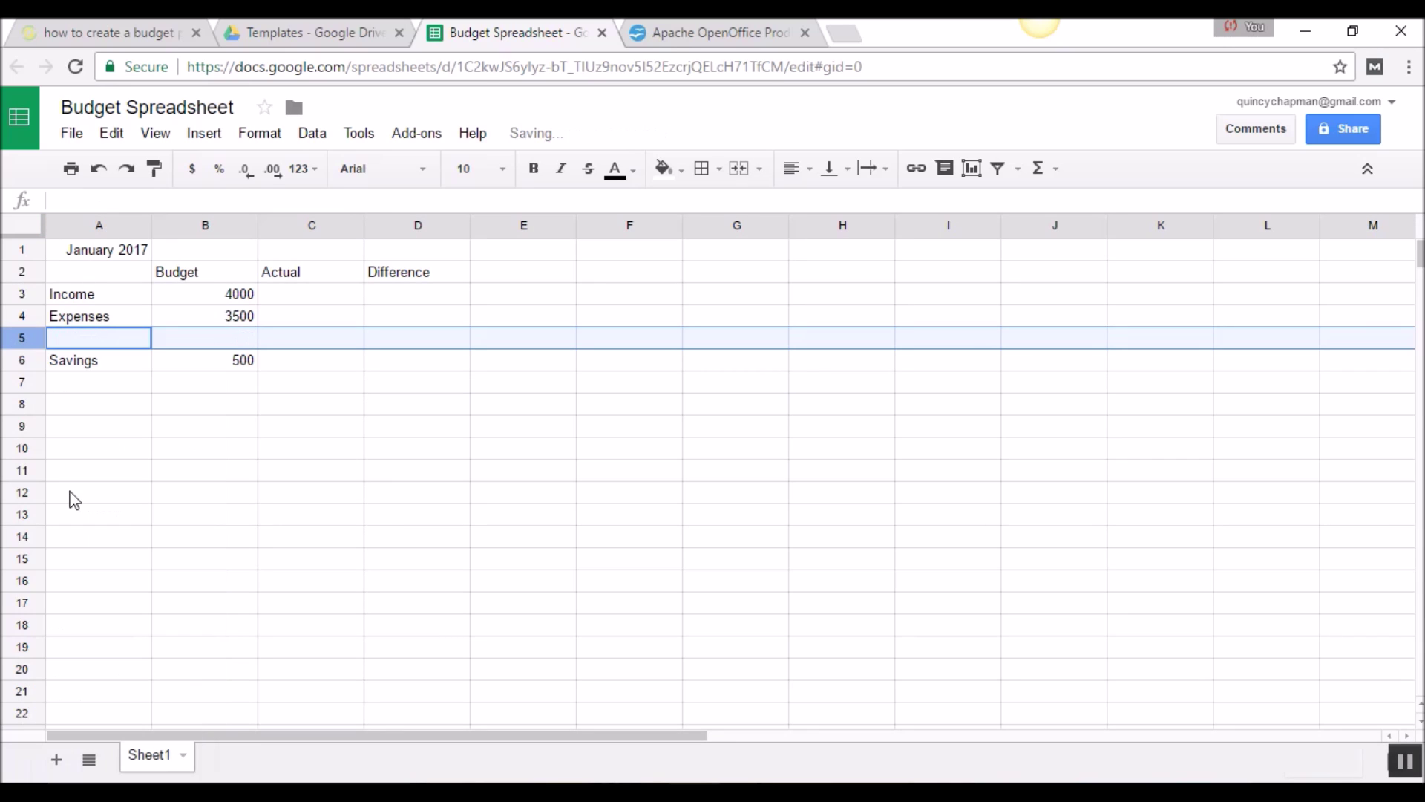
click(72, 340)
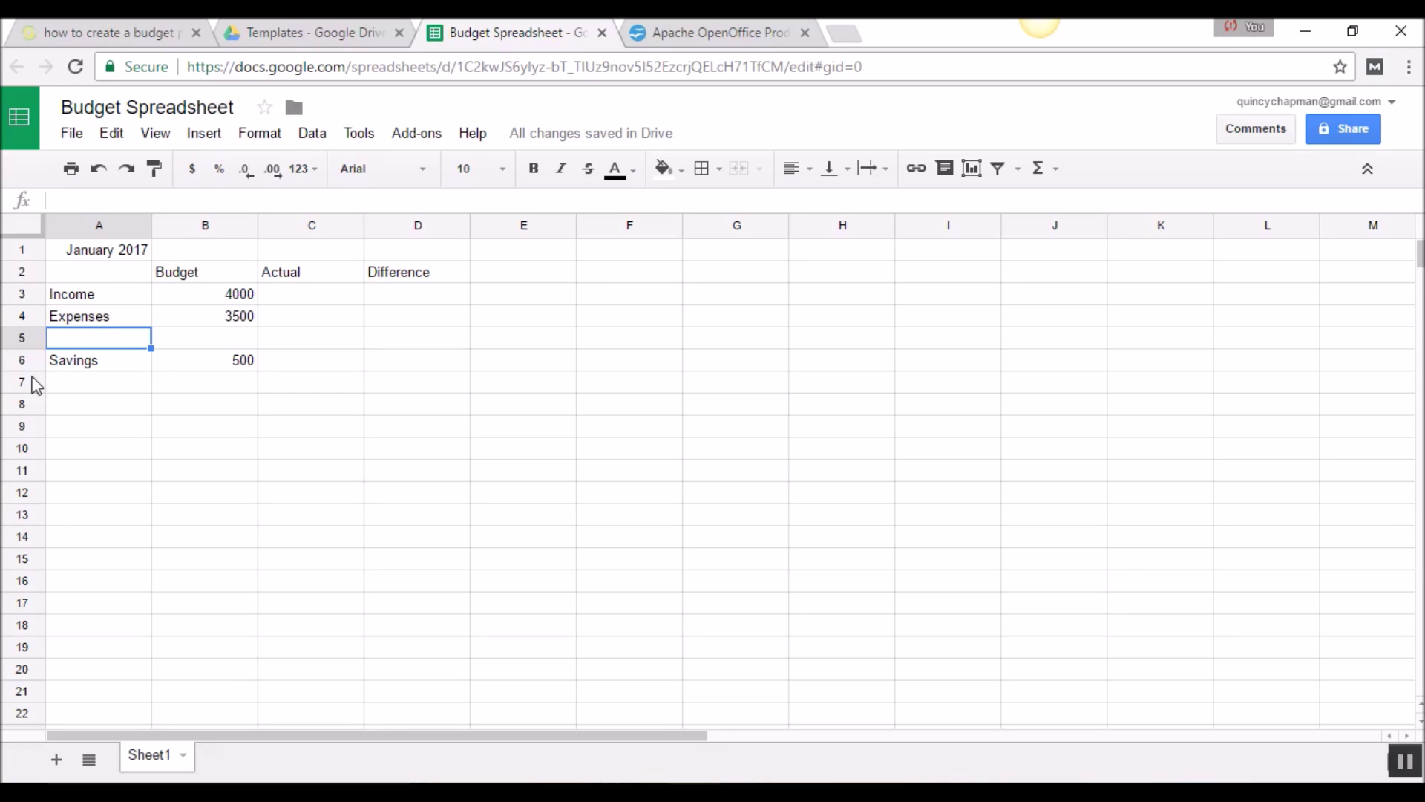
right_click(21, 338)
click(72, 491)
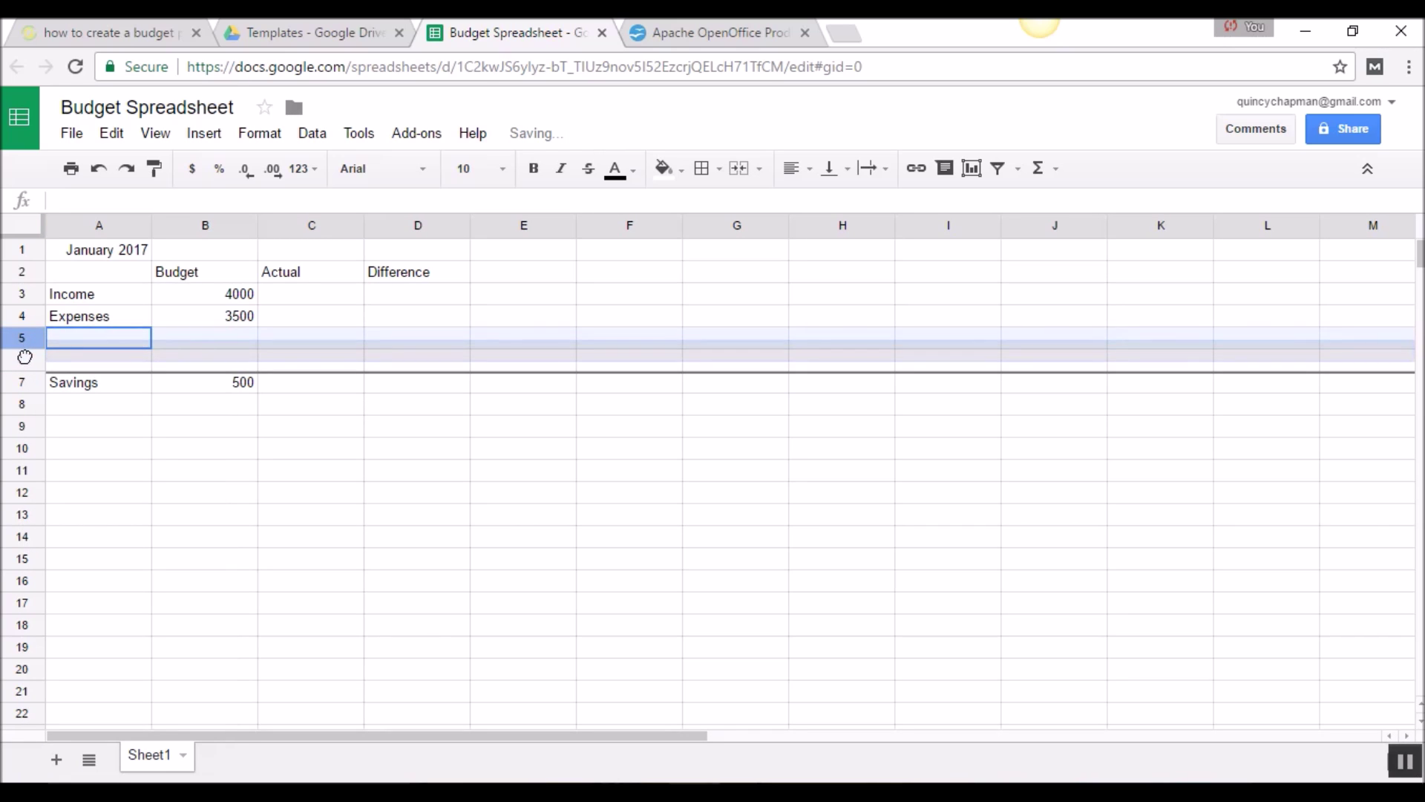
right_click(22, 340)
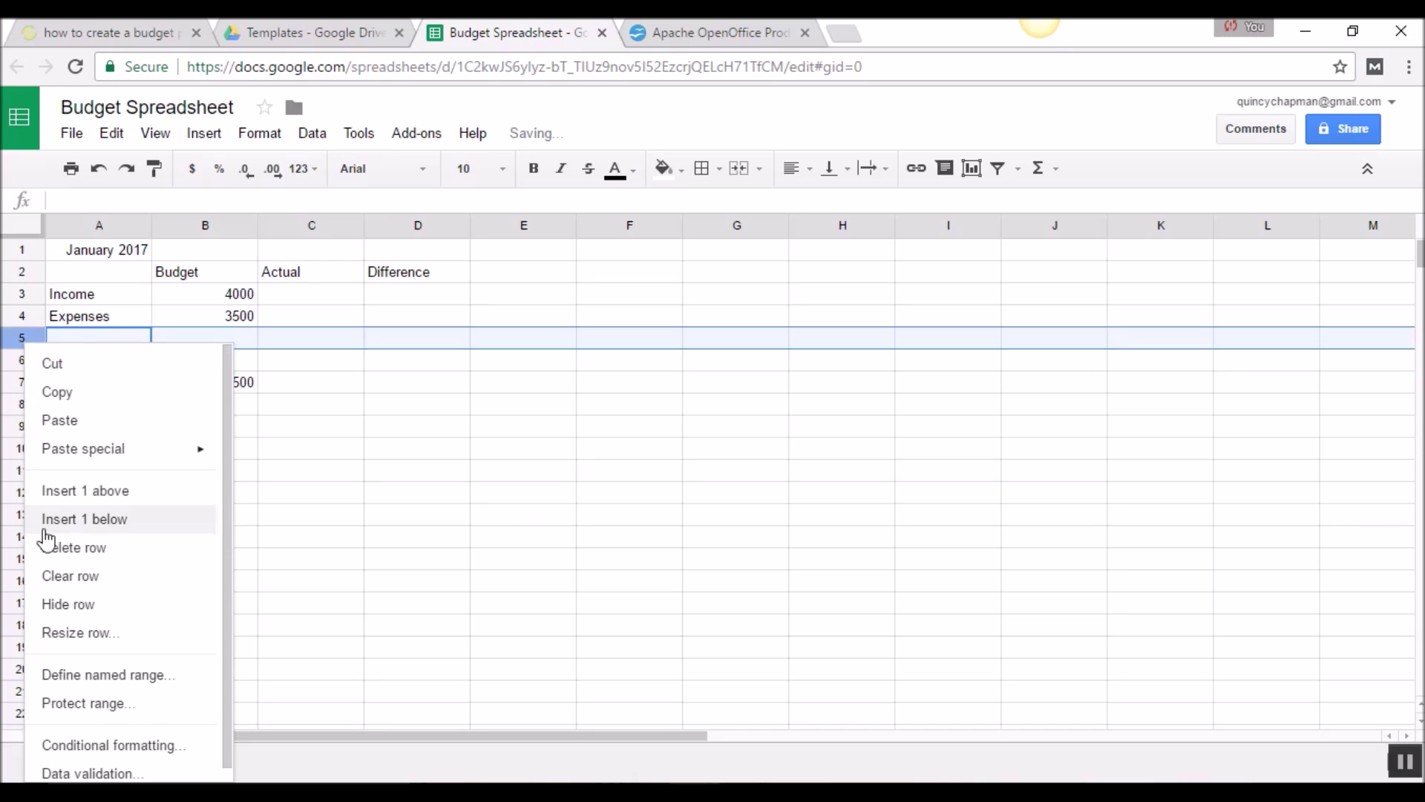
click(68, 490)
right_click(33, 343)
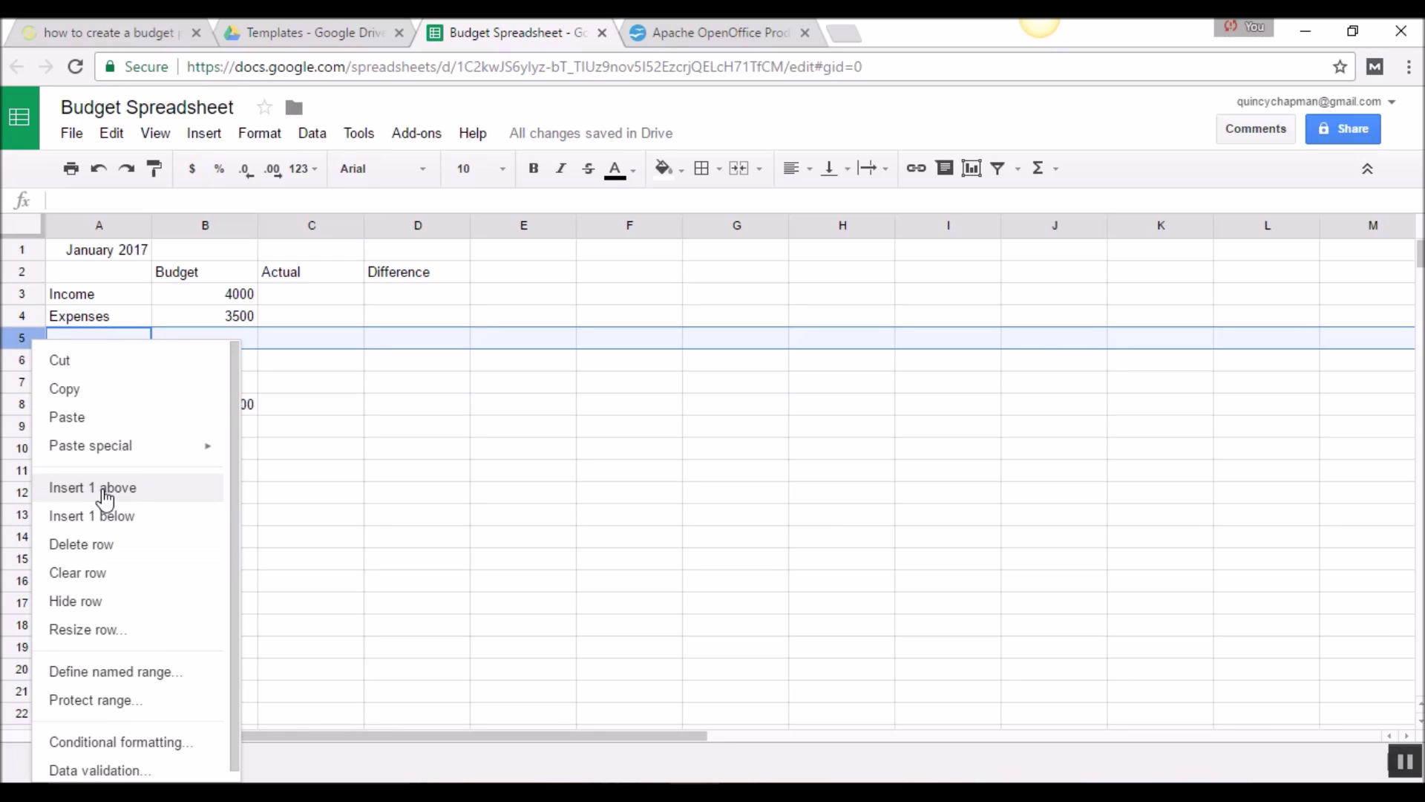
click(102, 492)
right_click(31, 341)
click(64, 490)
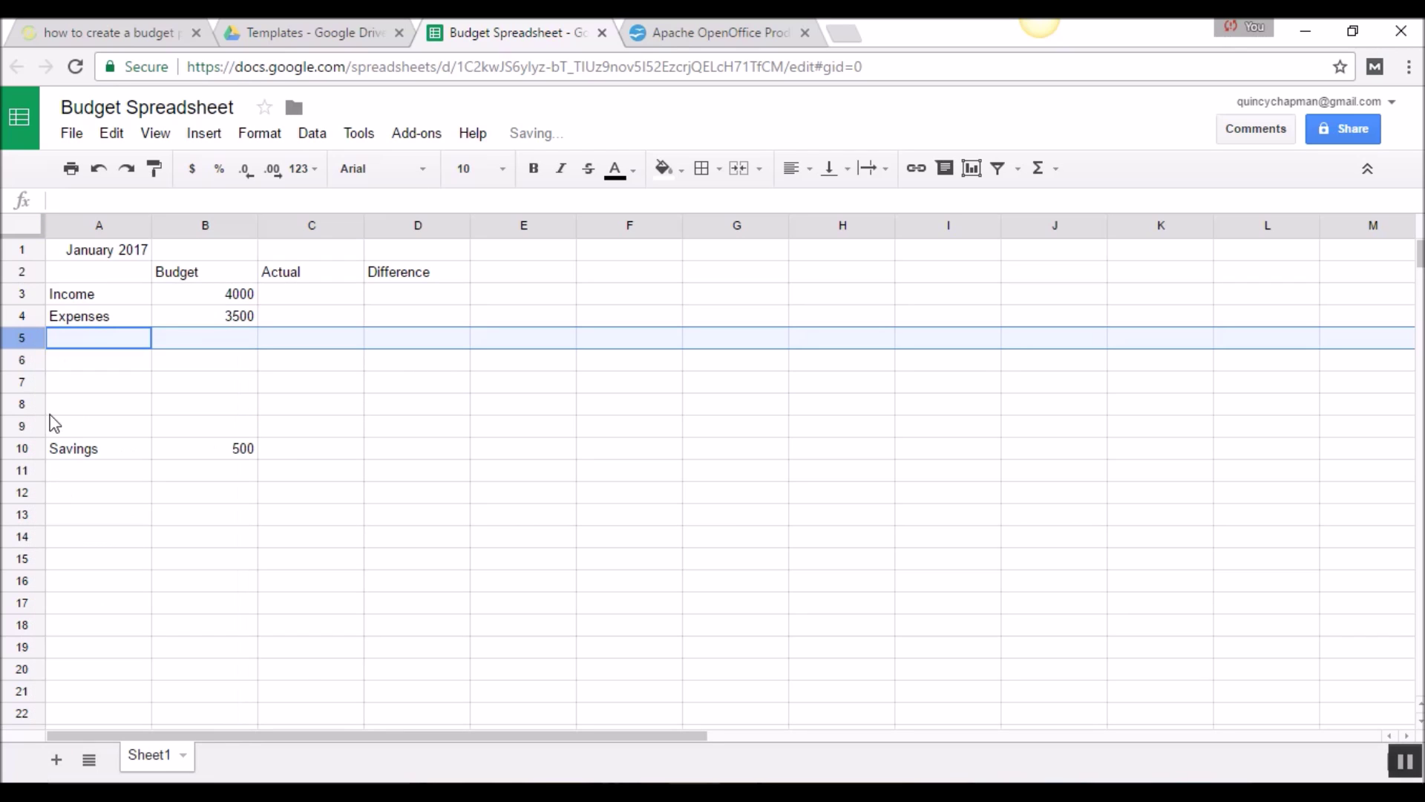
right_click(21, 338)
click(68, 505)
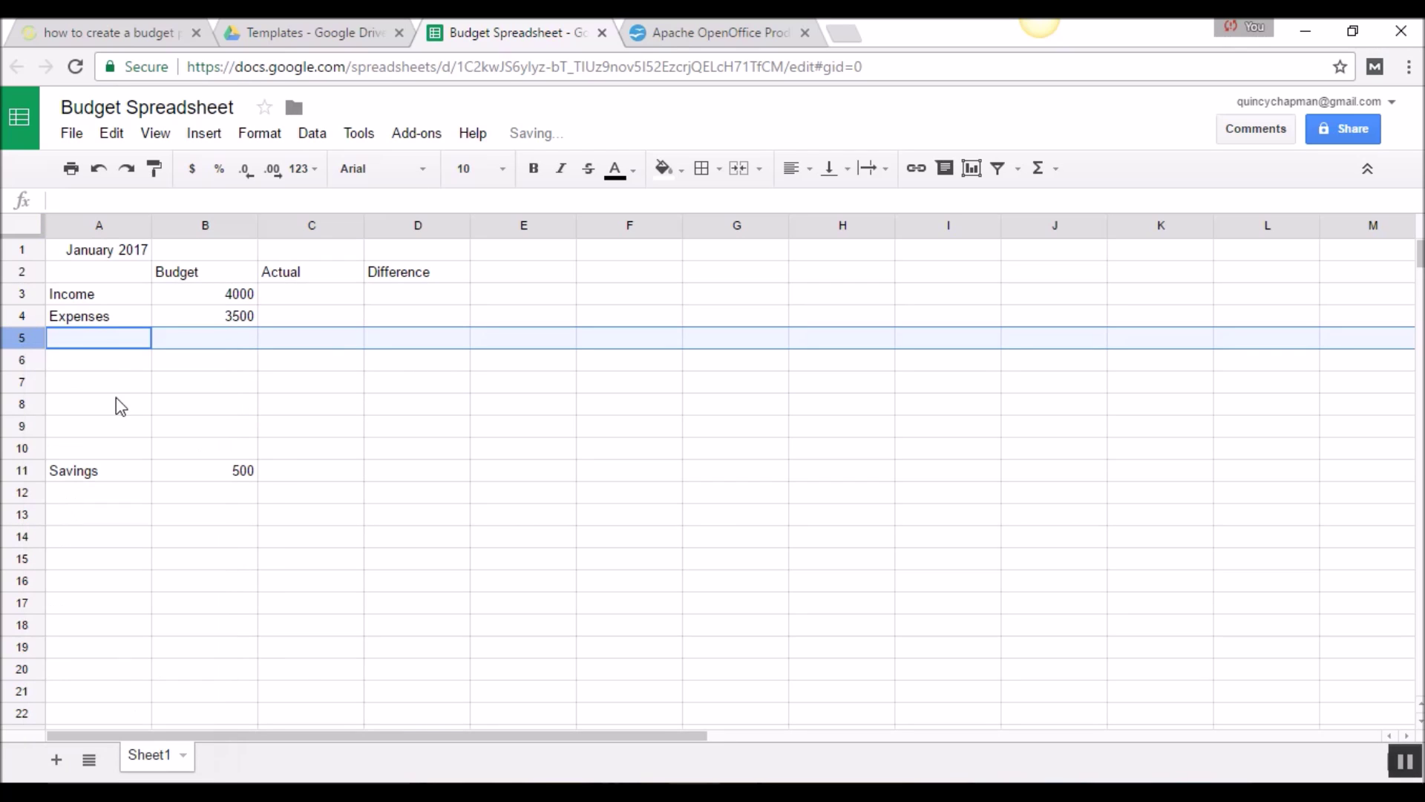
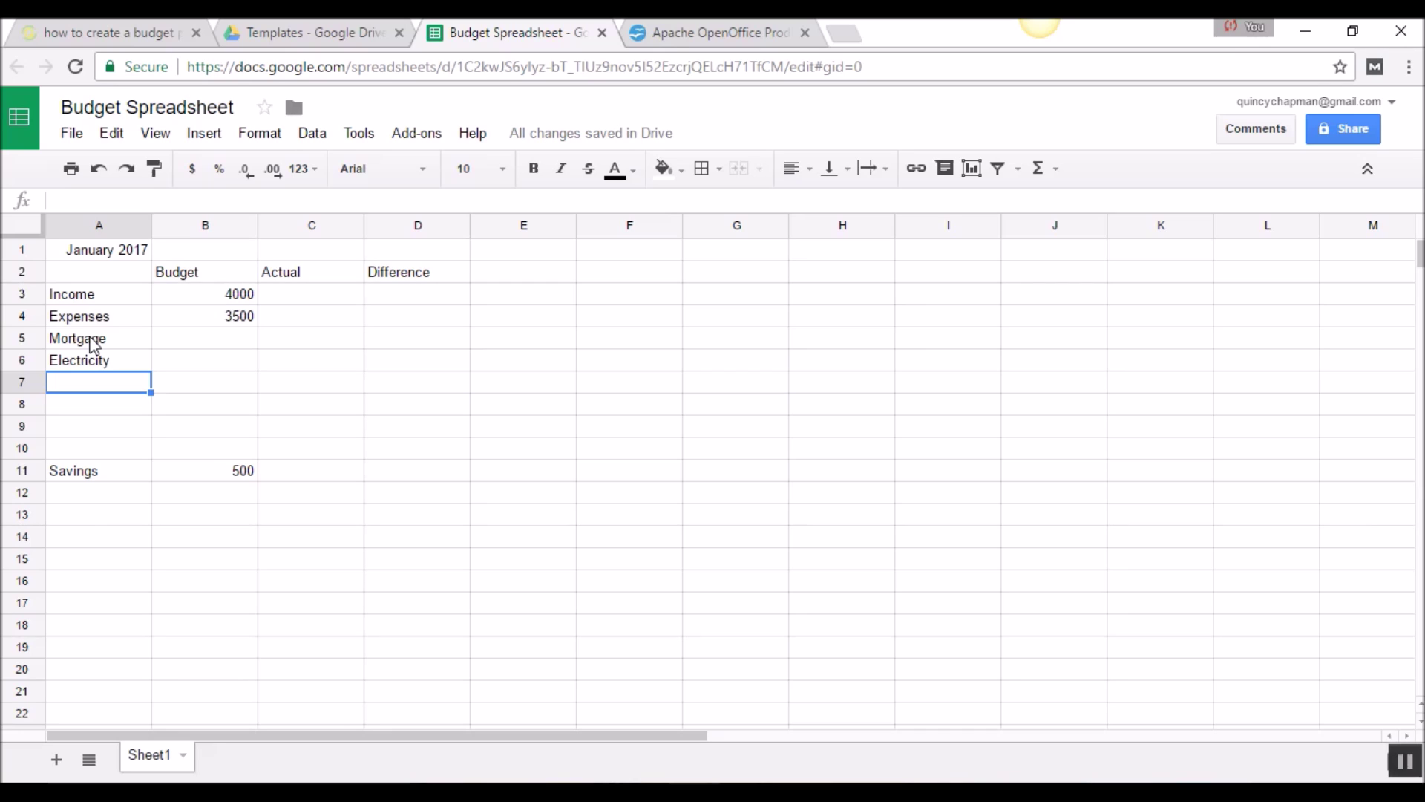
Step: Enter the expense labels Gas Bill, Sewer Bill and Cell Phone in cells A7 to A9
text(Gas Bill)
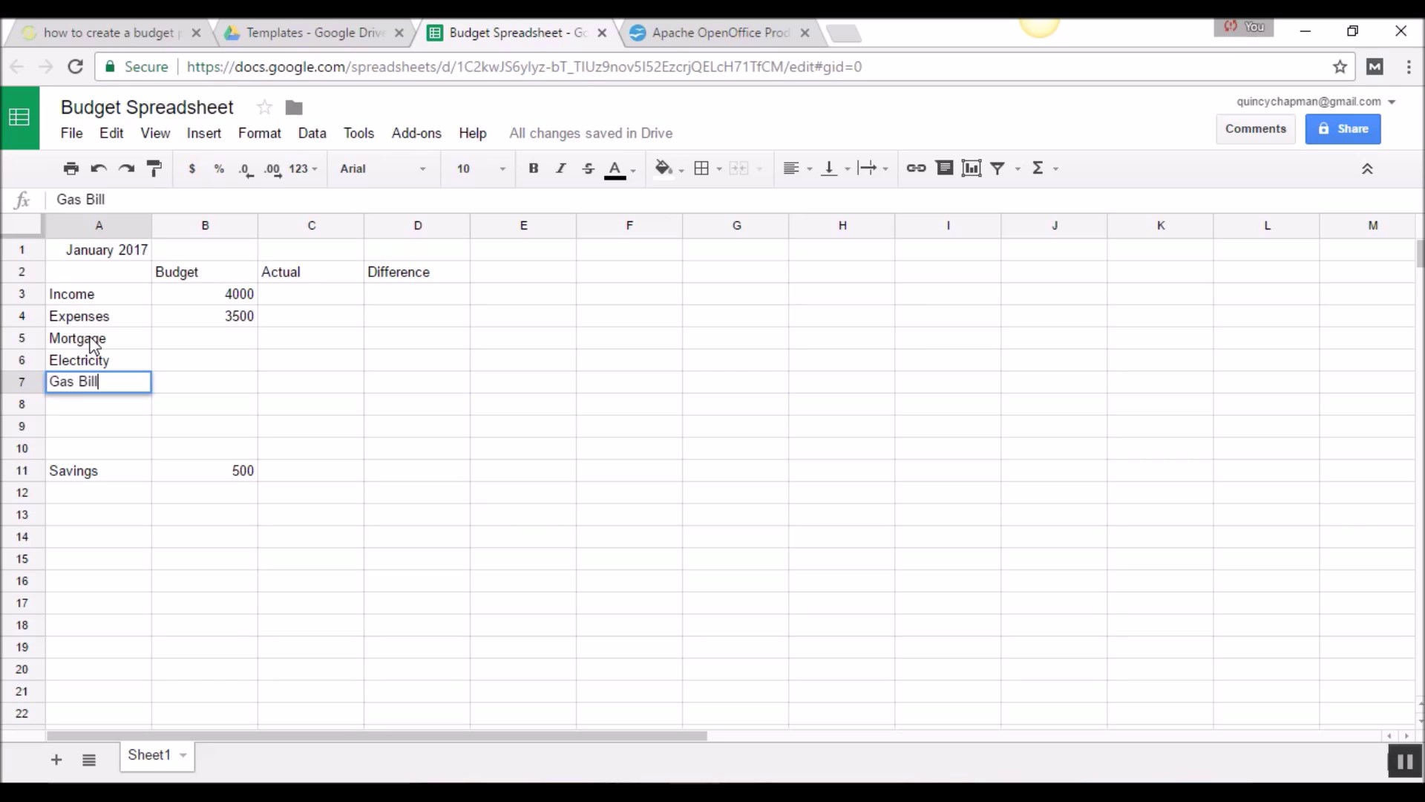
key(Return)
text(Se)
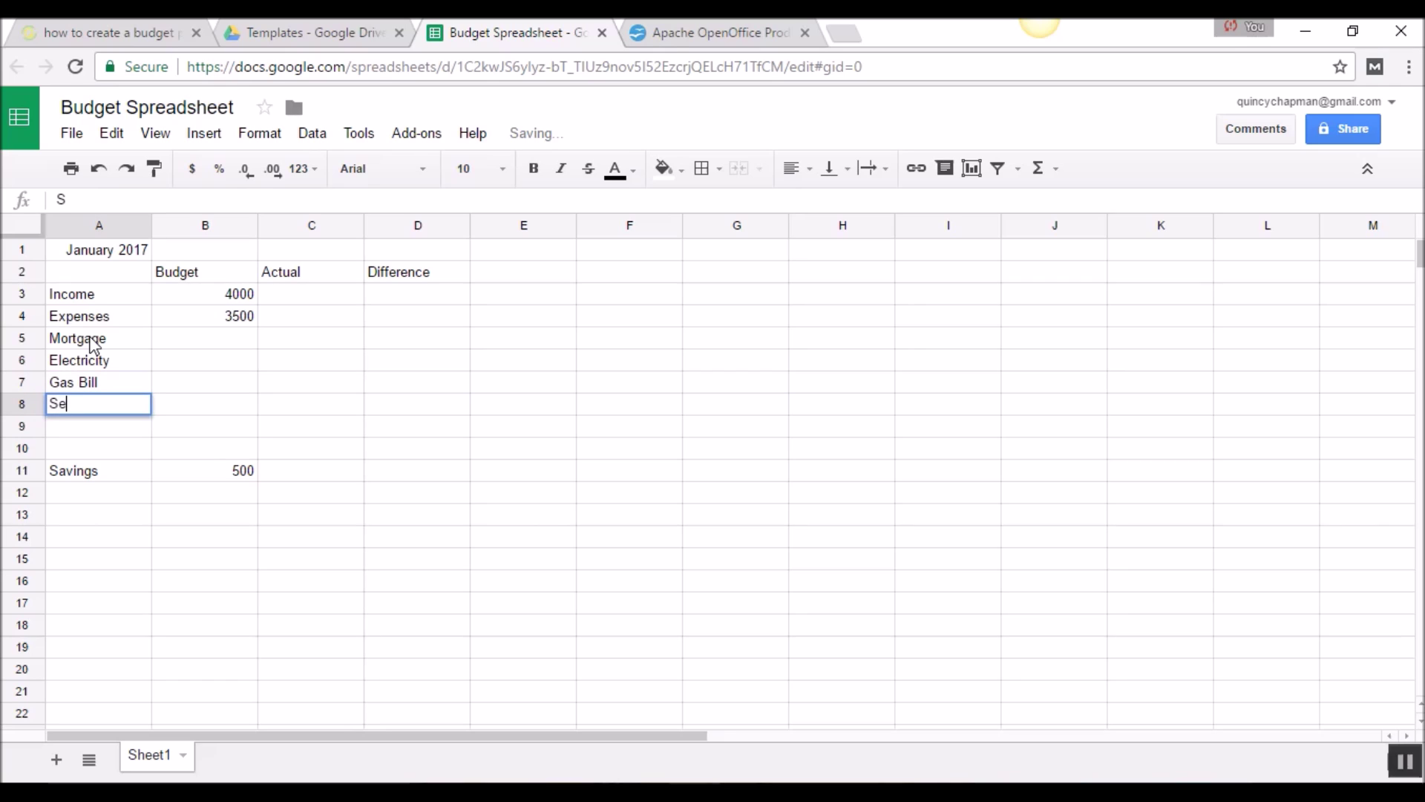
text(wer Bill)
key(Return)
text(Cell Phone)
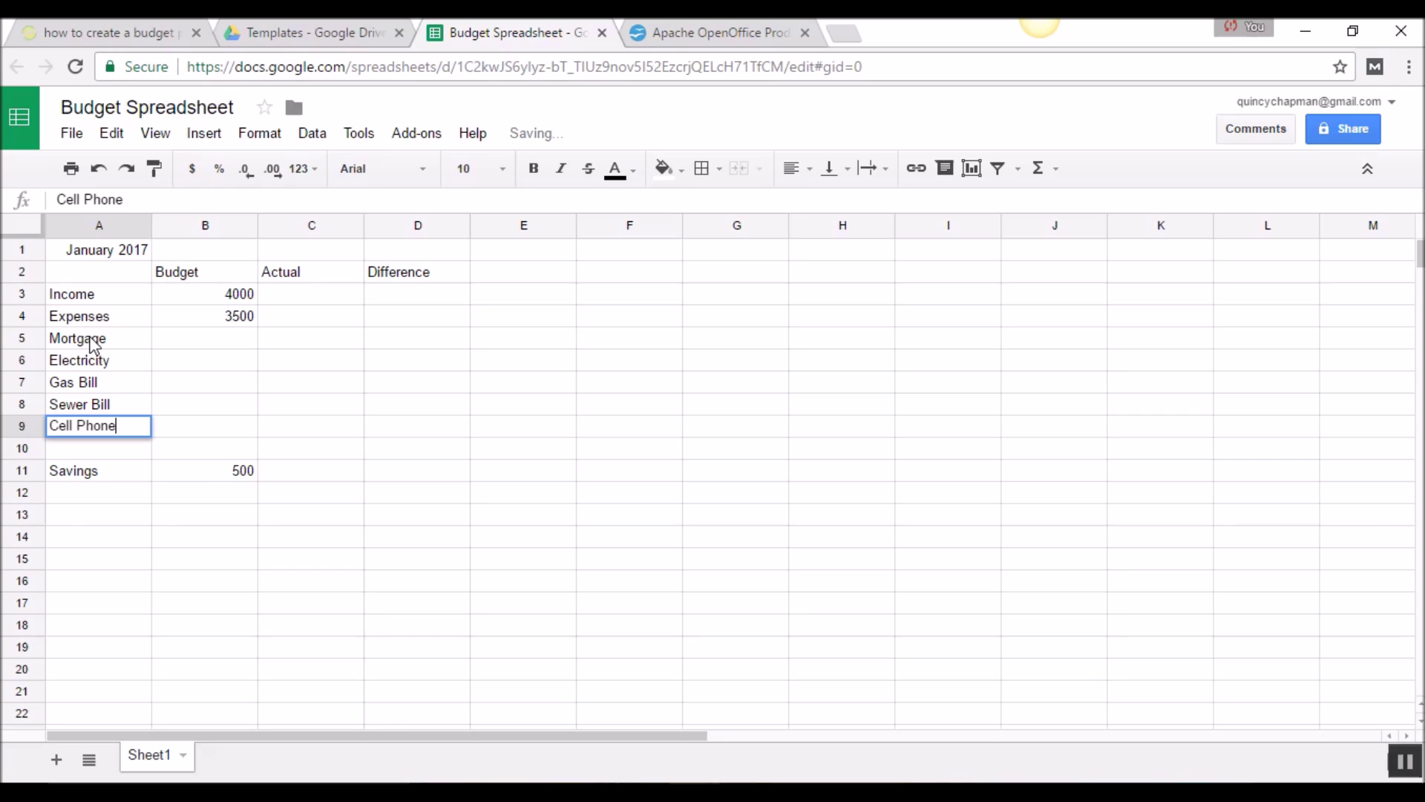
key(Return)
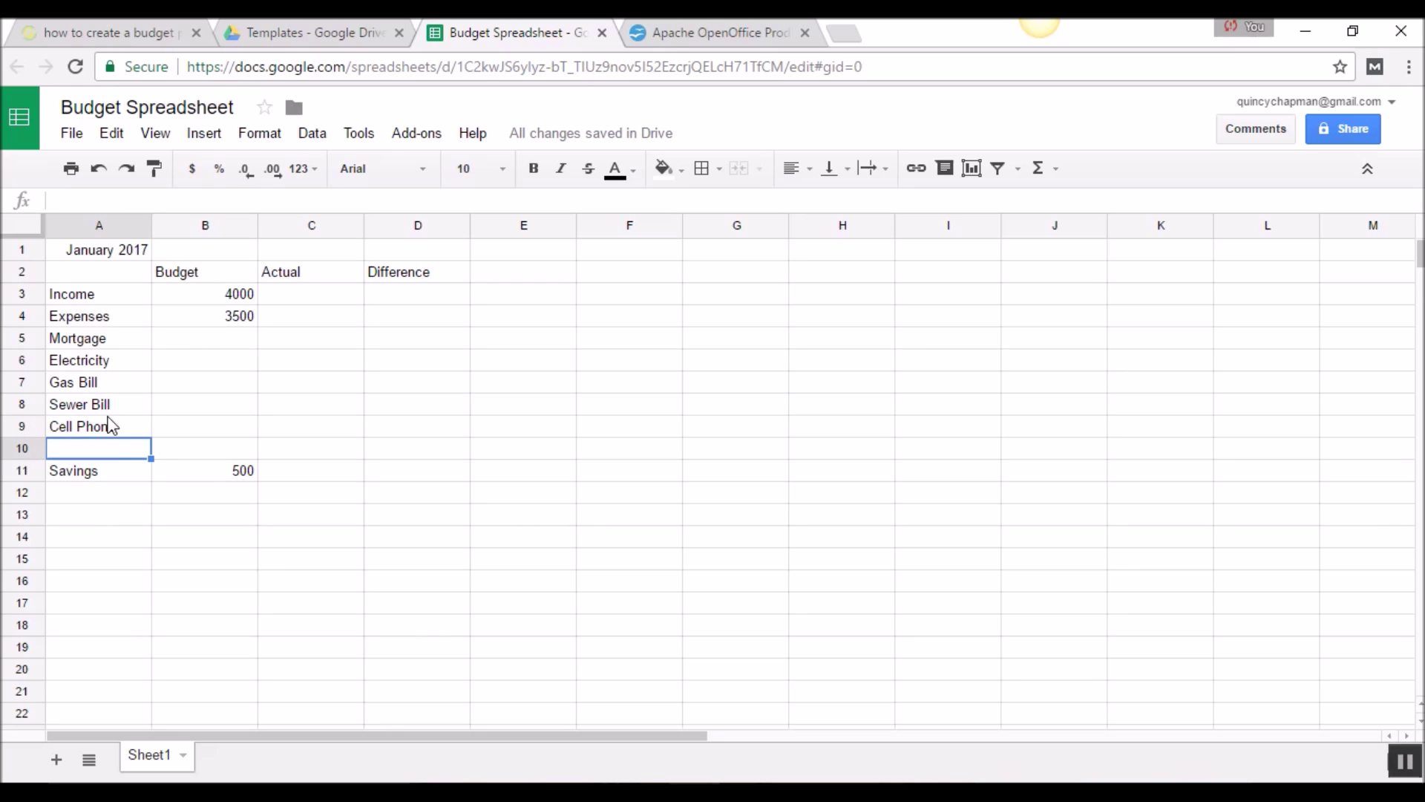
Step: Clear the Expenses label and its budget amount from cells A4 and B4
click(224, 320)
click(73, 314)
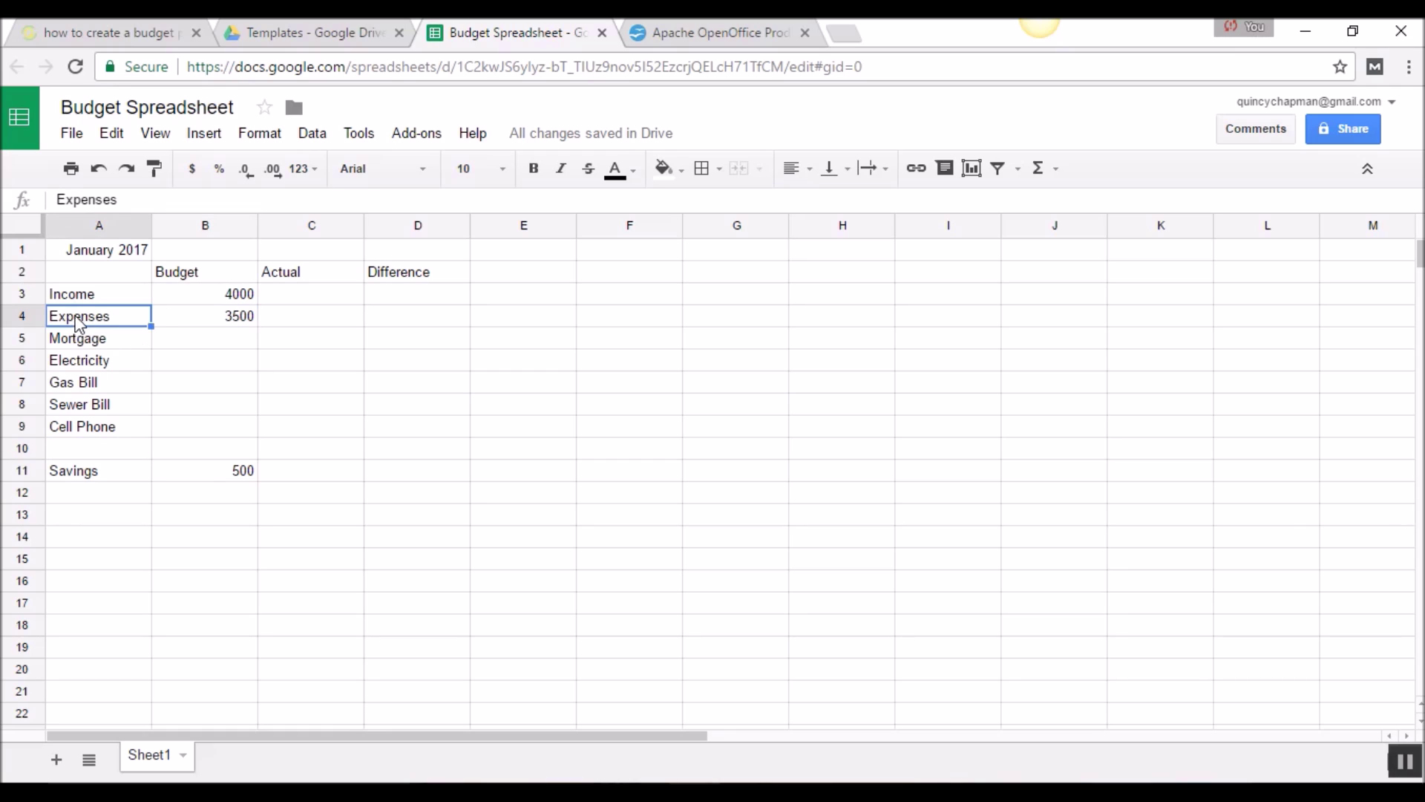
click(223, 318)
drag(109, 325, 196, 324)
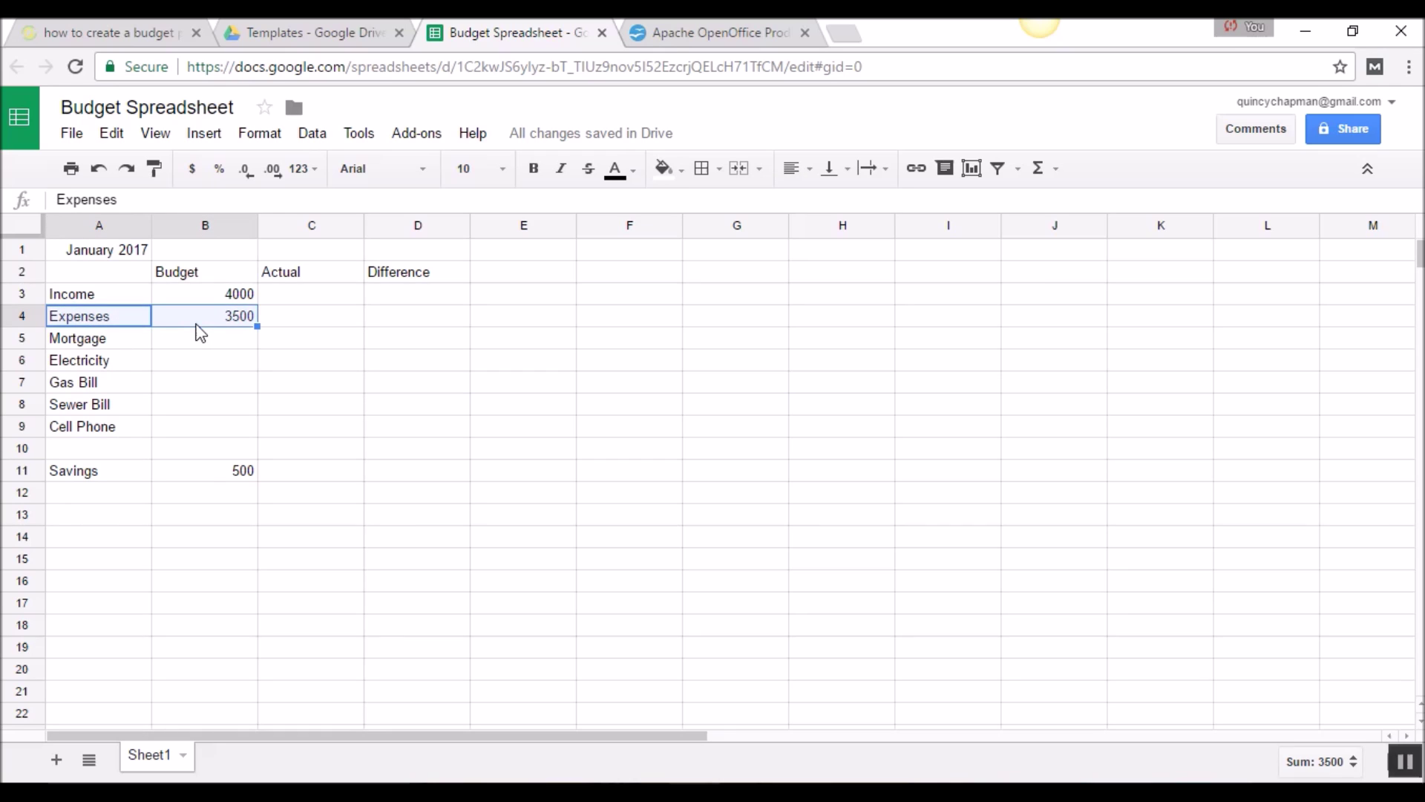
key(Delete)
Step: Insert one more blank row between Cell Phone and Savings and enter the label Expenses in cell A10
click(22, 448)
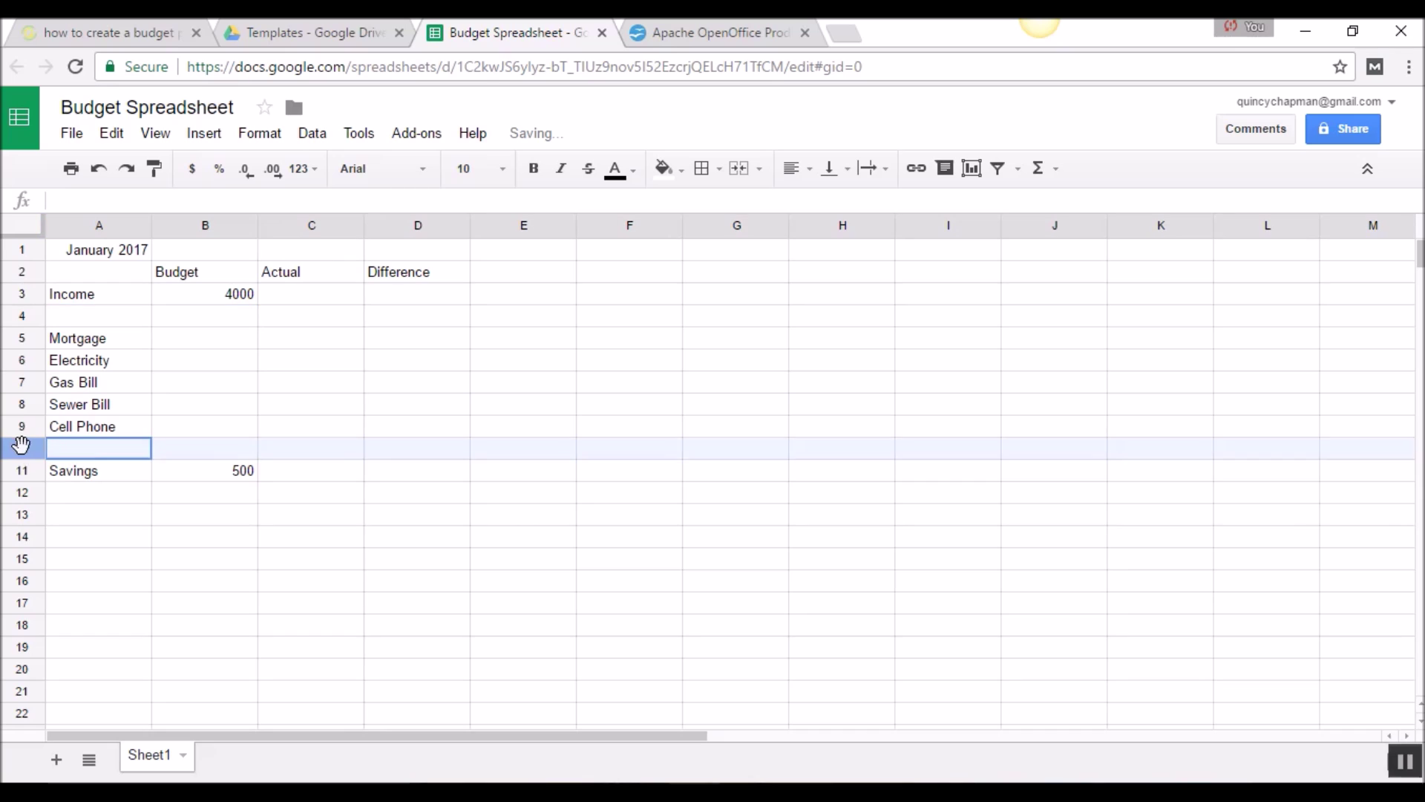
right_click(21, 448)
click(119, 596)
click(102, 450)
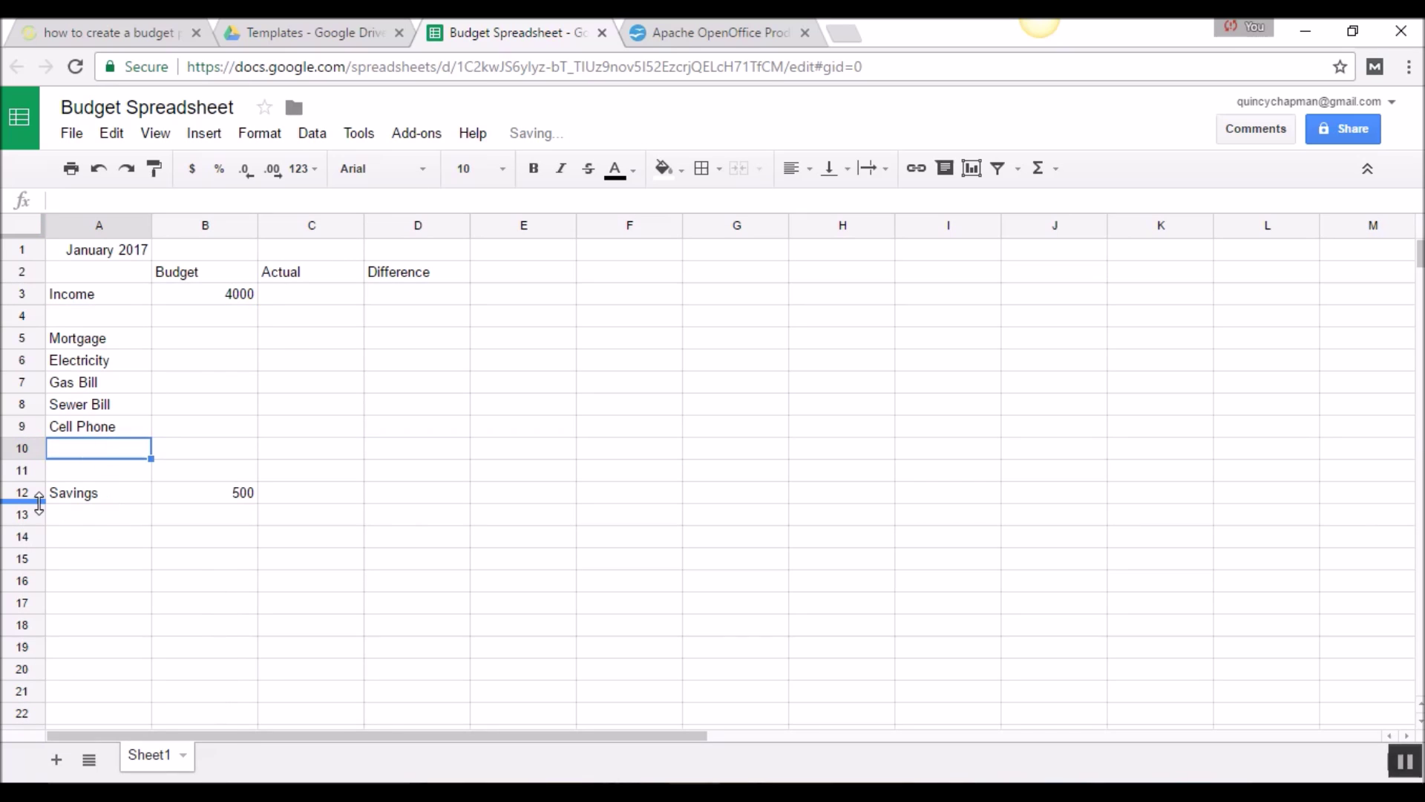
text(Expenses)
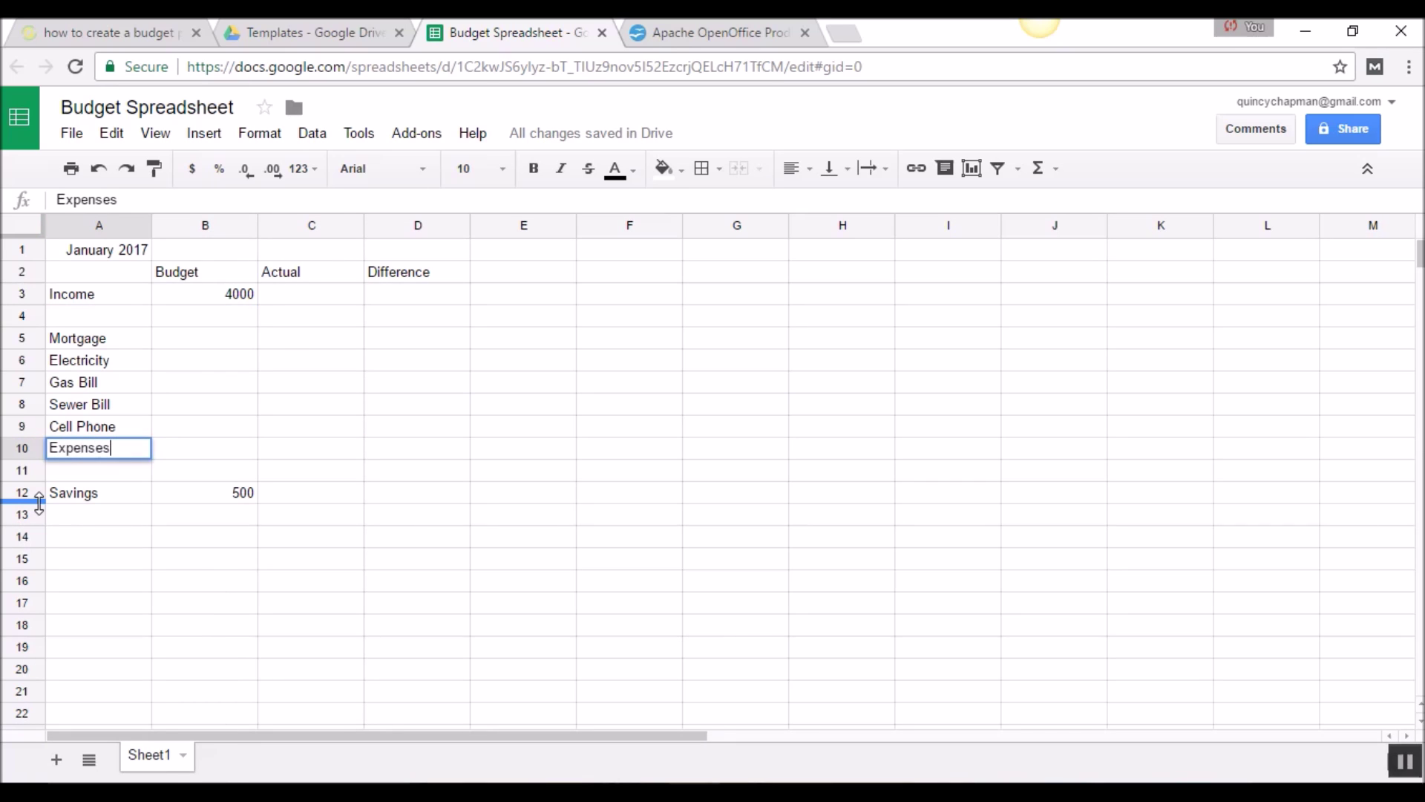
key(Tab)
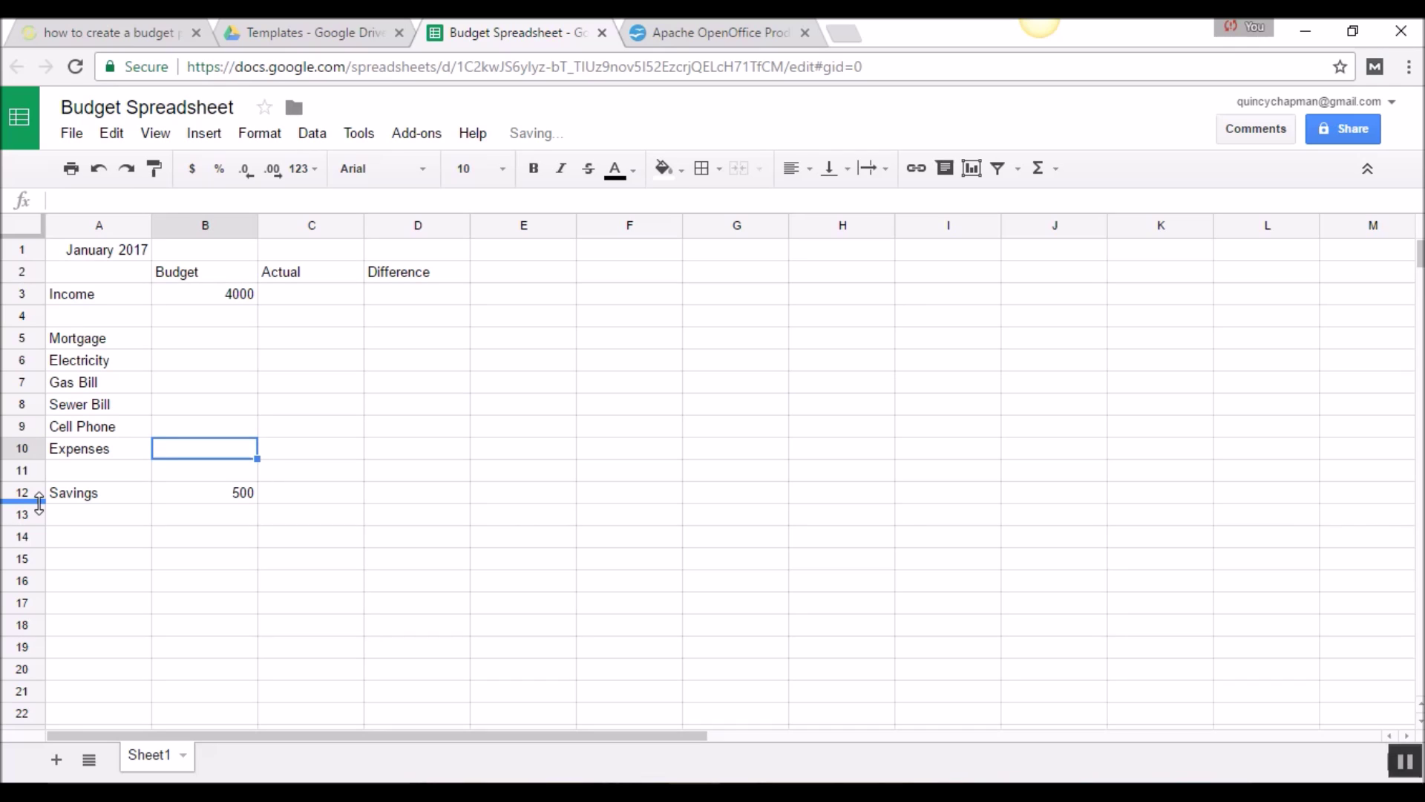
key(Up)
key(Up)
key(Up)
key(Up)
key(Up)
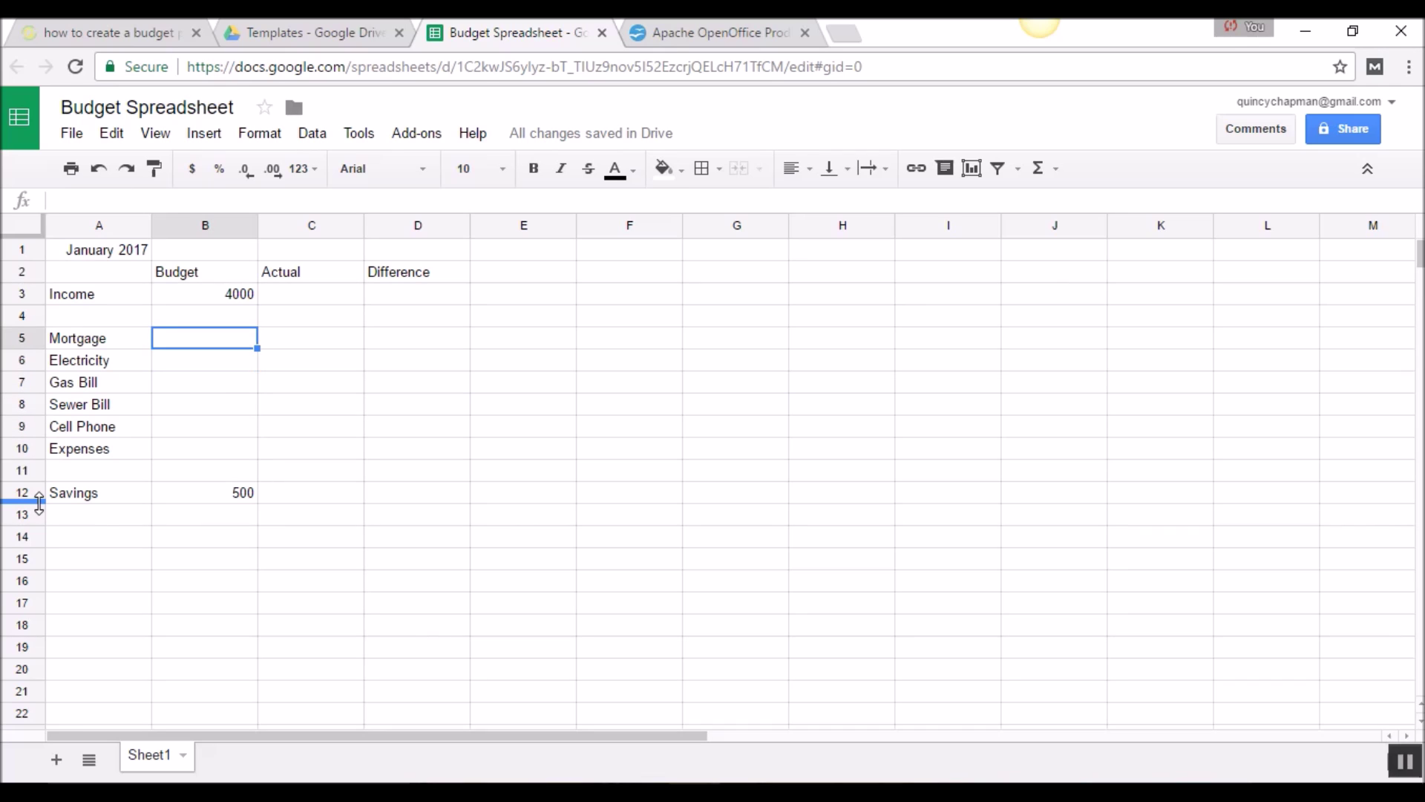
key(Down)
key(Down)
key(Down)
key(Down)
key(Up)
key(Up)
key(Up)
key(Up)
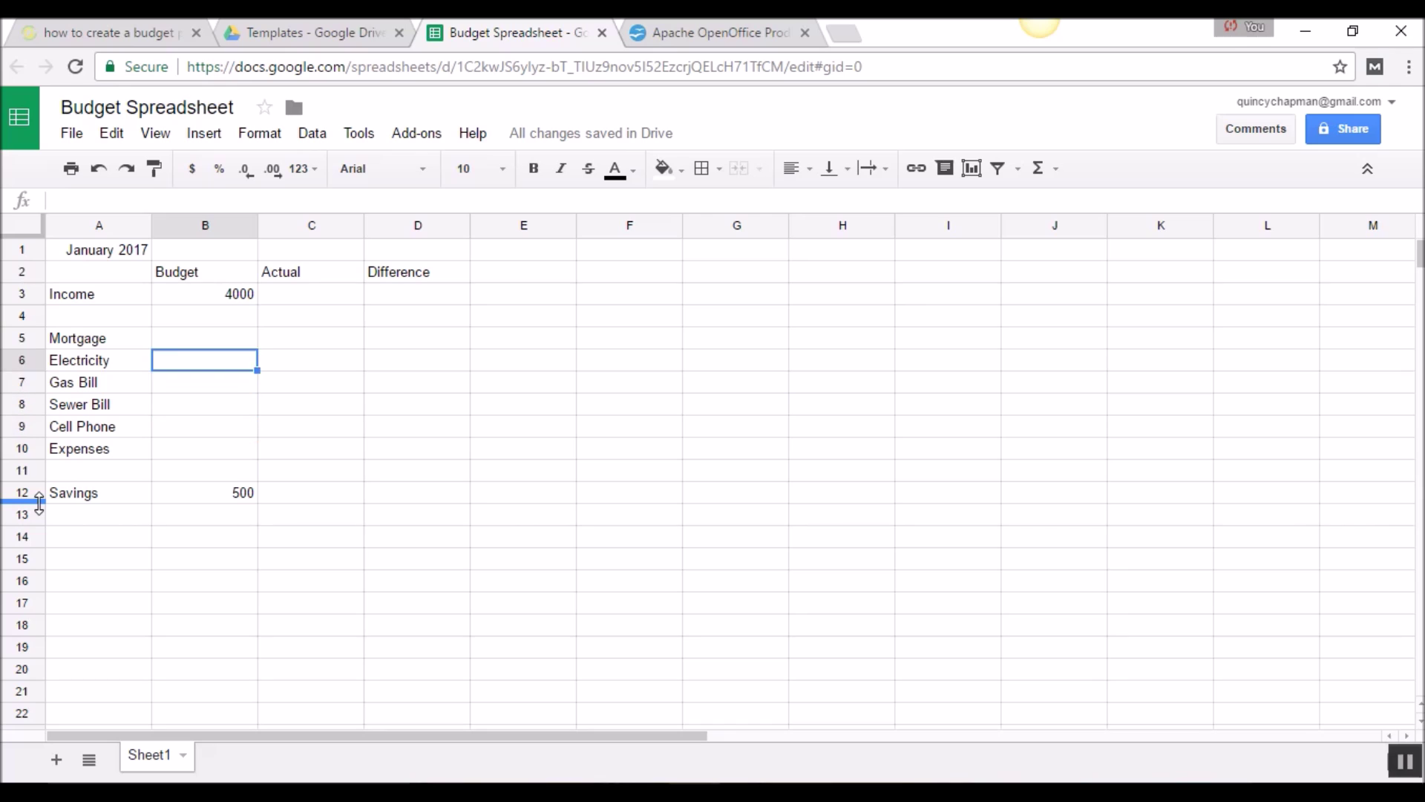
key(Down)
key(Down)
key(Down)
key(Down)
key(Down)
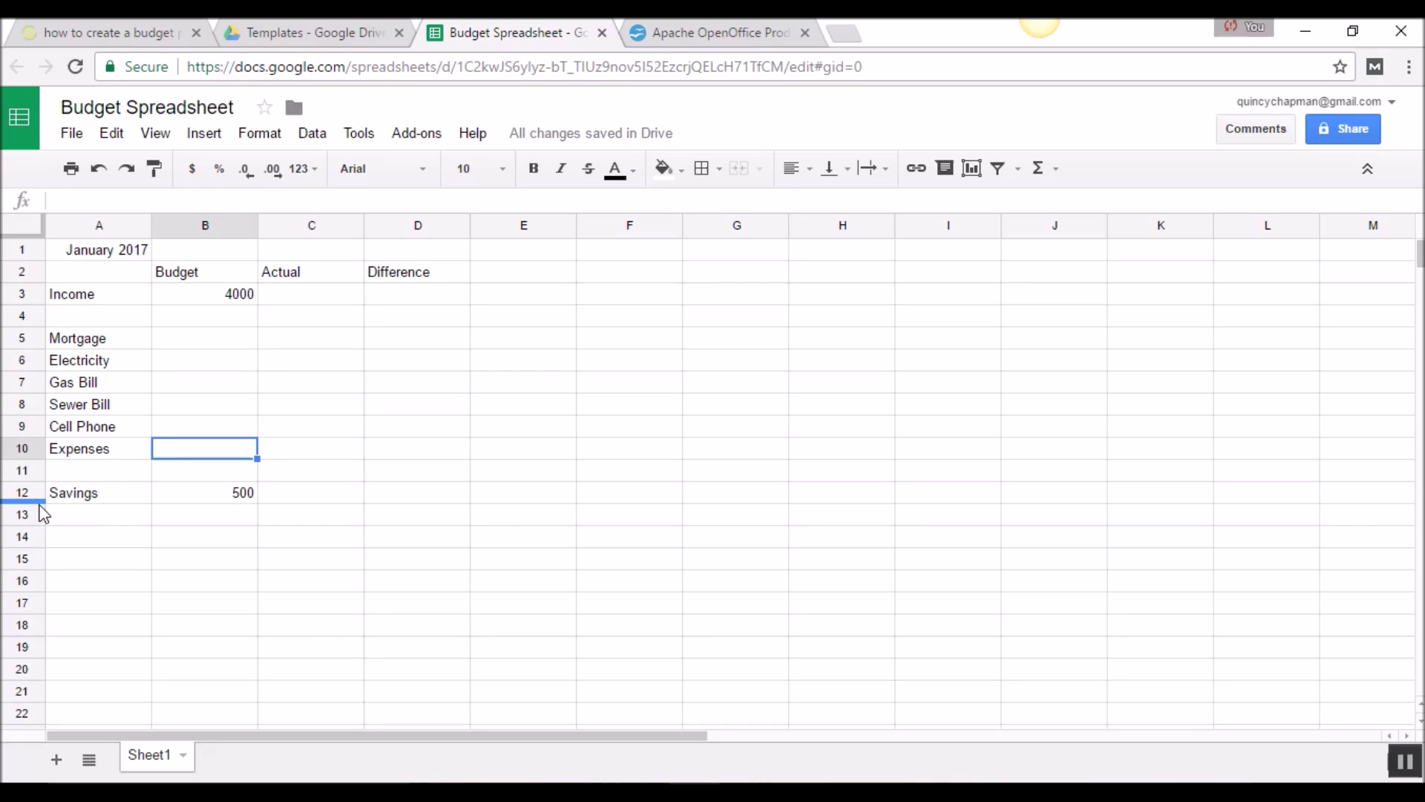
Step: Enter the formula =SUM(B5:B9) in cell B10 to total the budgeted expenses
text(=()
key(BackSpace)
text(S)
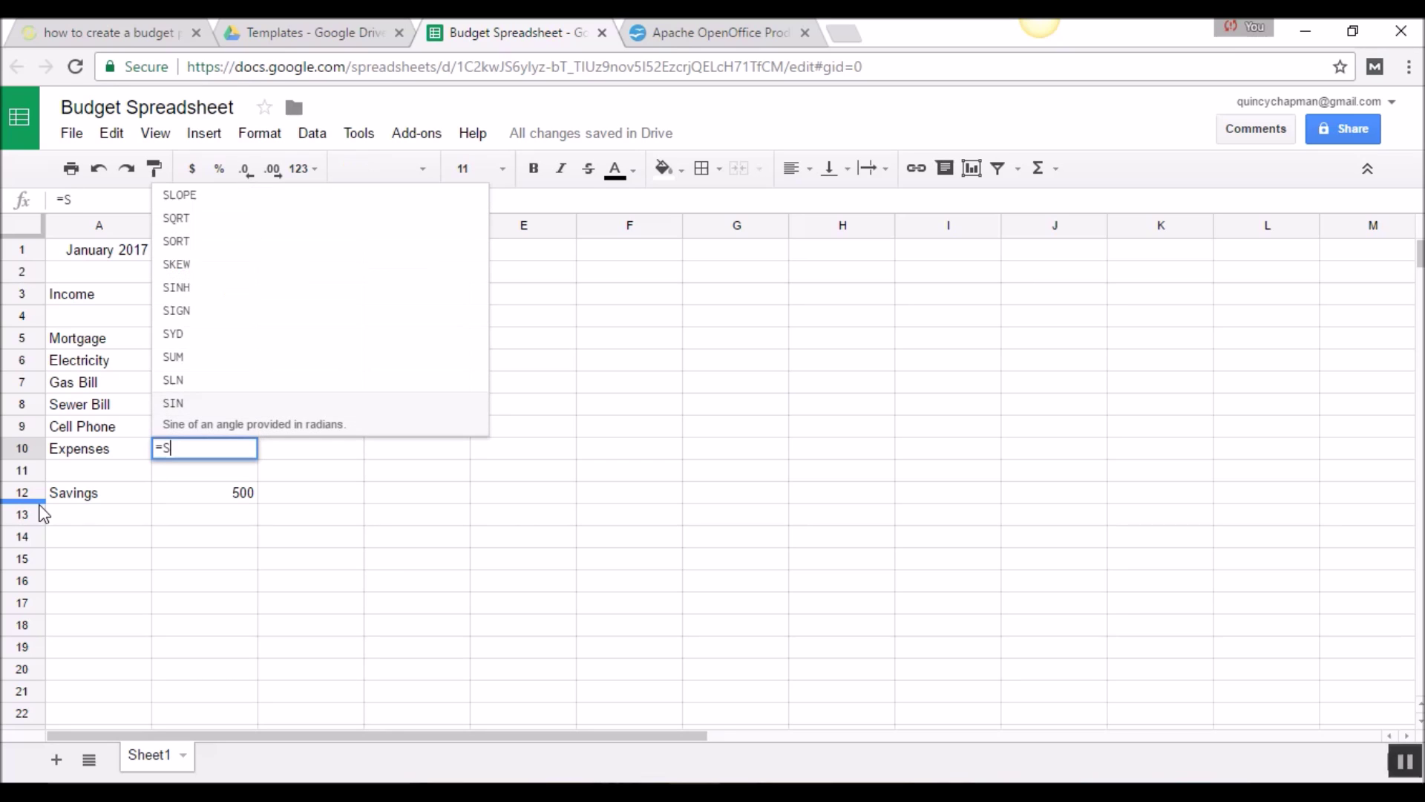
text(UJ)
key(BackSpace)
text(M)
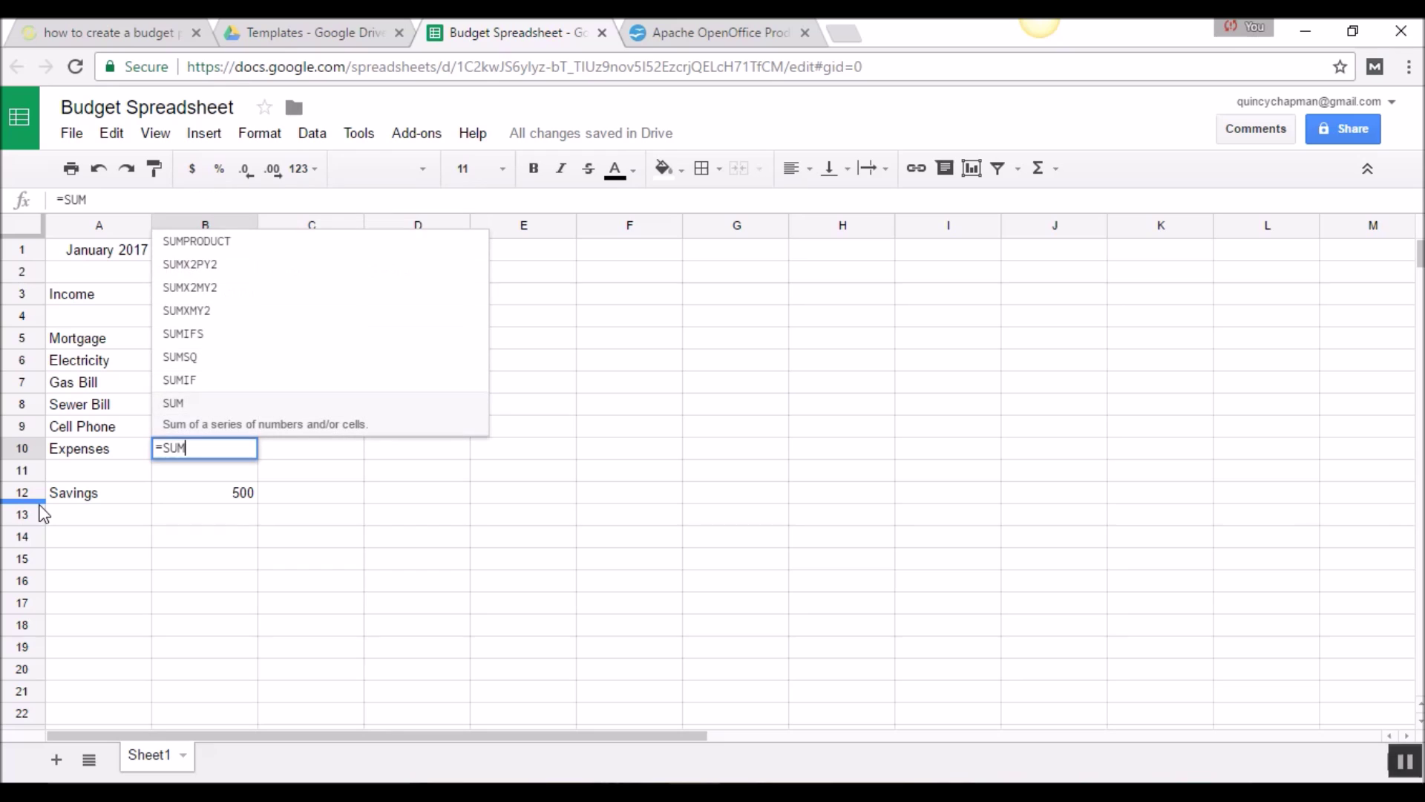
text(()
key(Up)
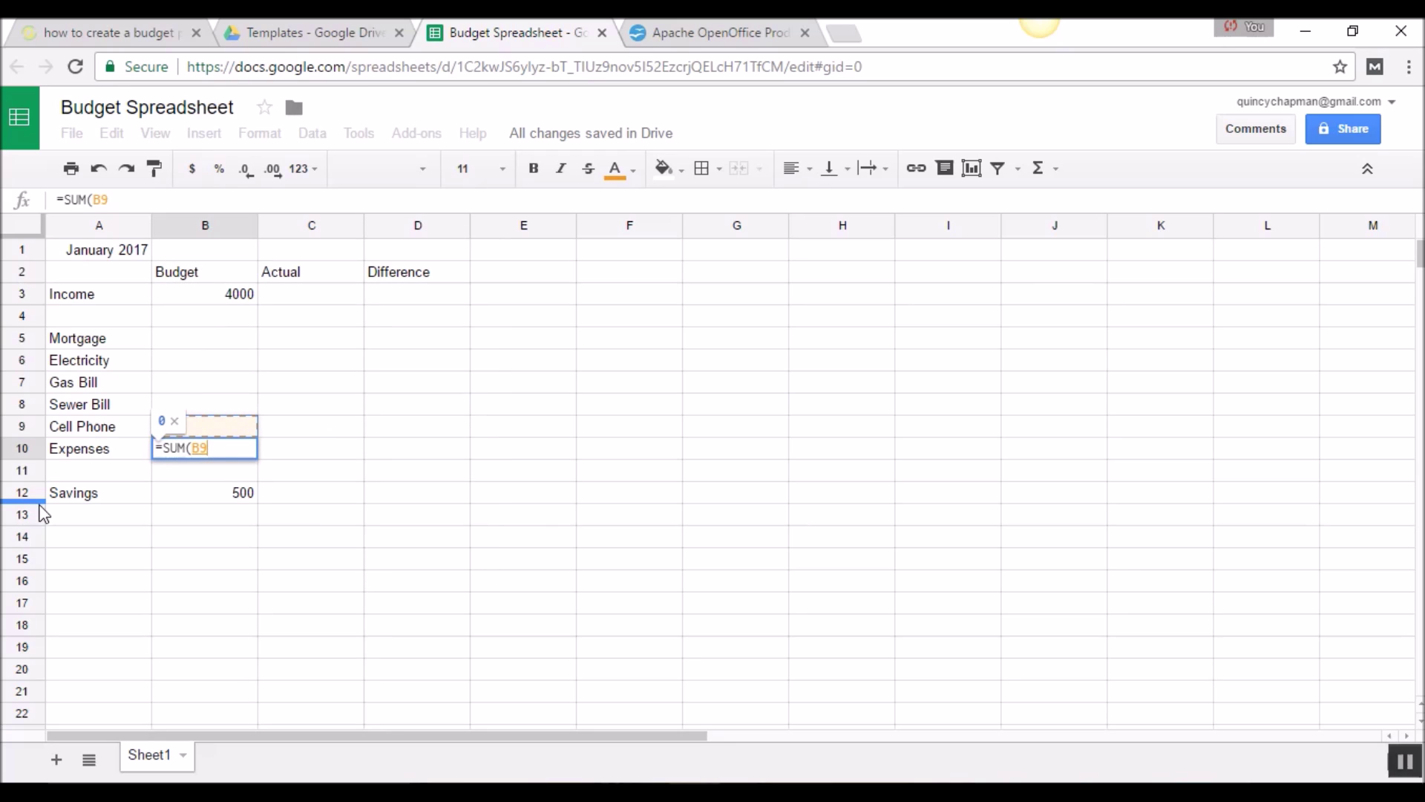
key(shift+Up)
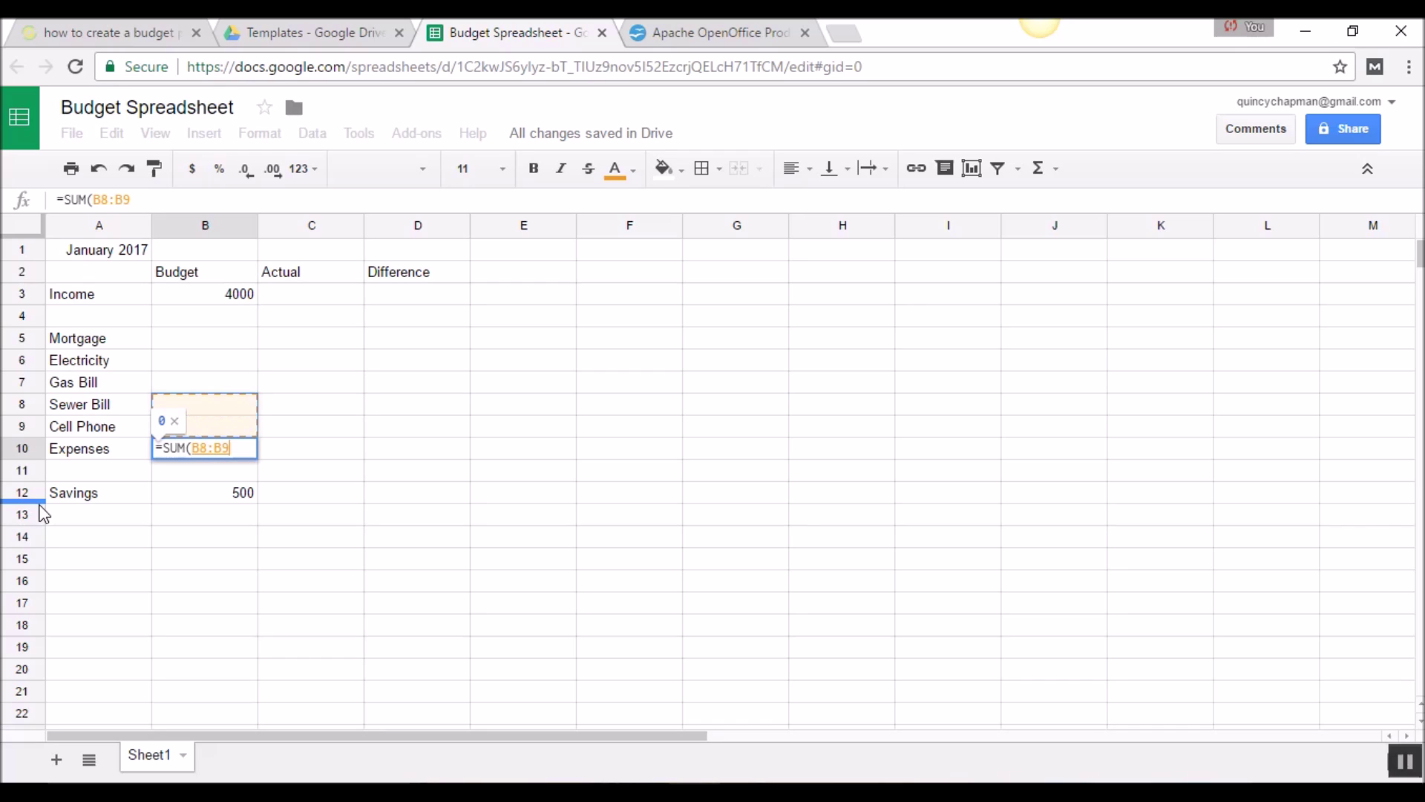
key(shift+Up)
key(shift+Up)
key(shift+Up)
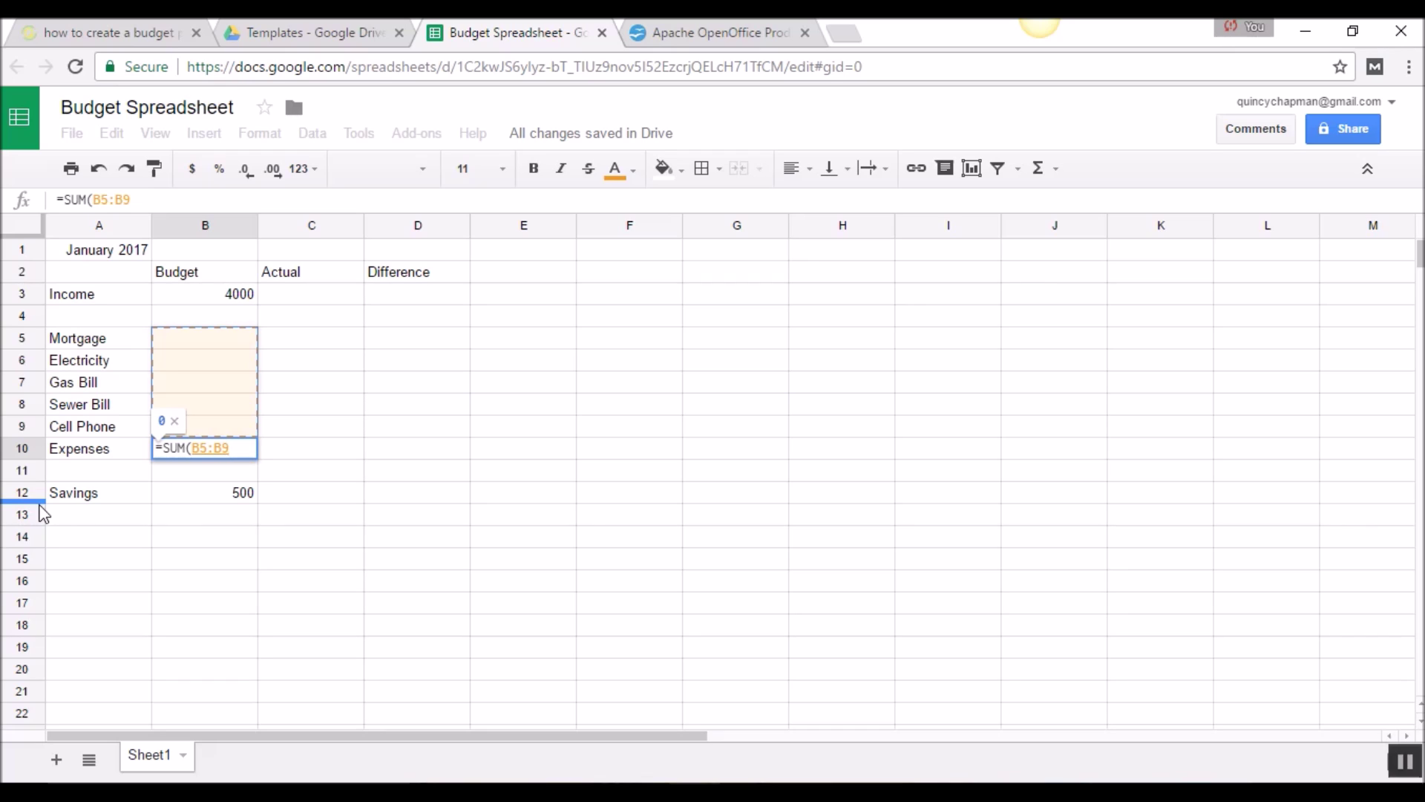
text())
key(Return)
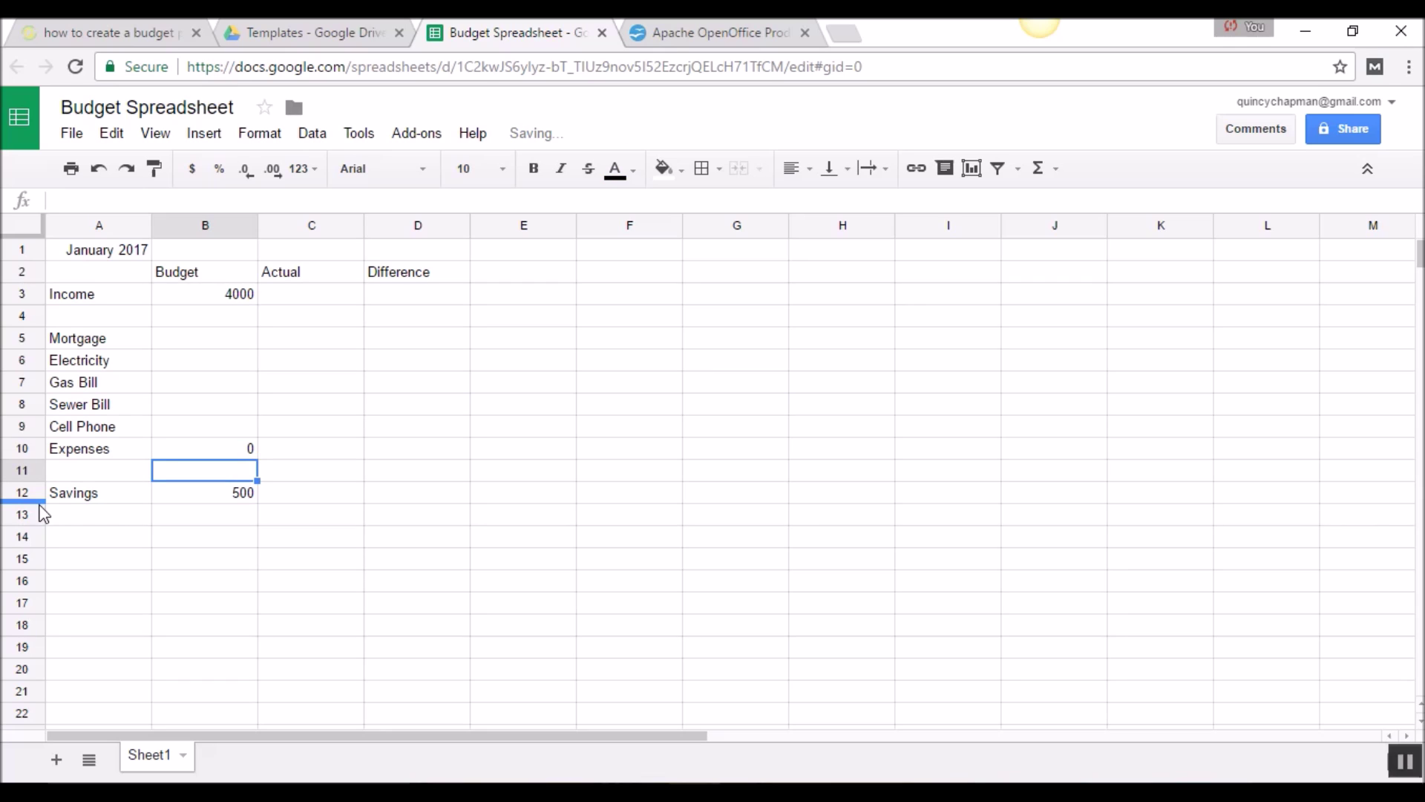
click(210, 445)
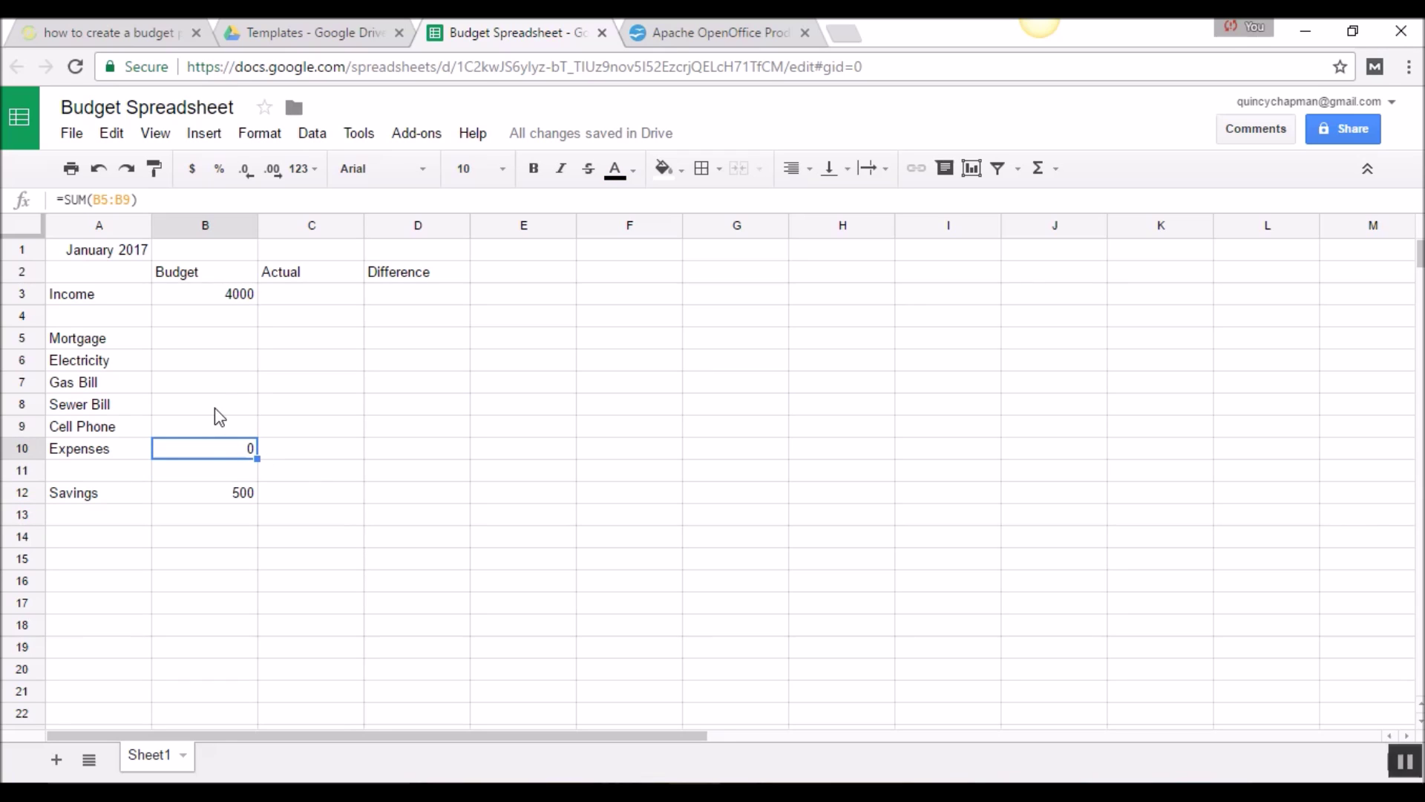
Step: Fill in the budget amounts: Mortgage 1200, Electricity 60, Gas Bill 60, Sewer Bill 28 and Cell Phone 95
click(215, 346)
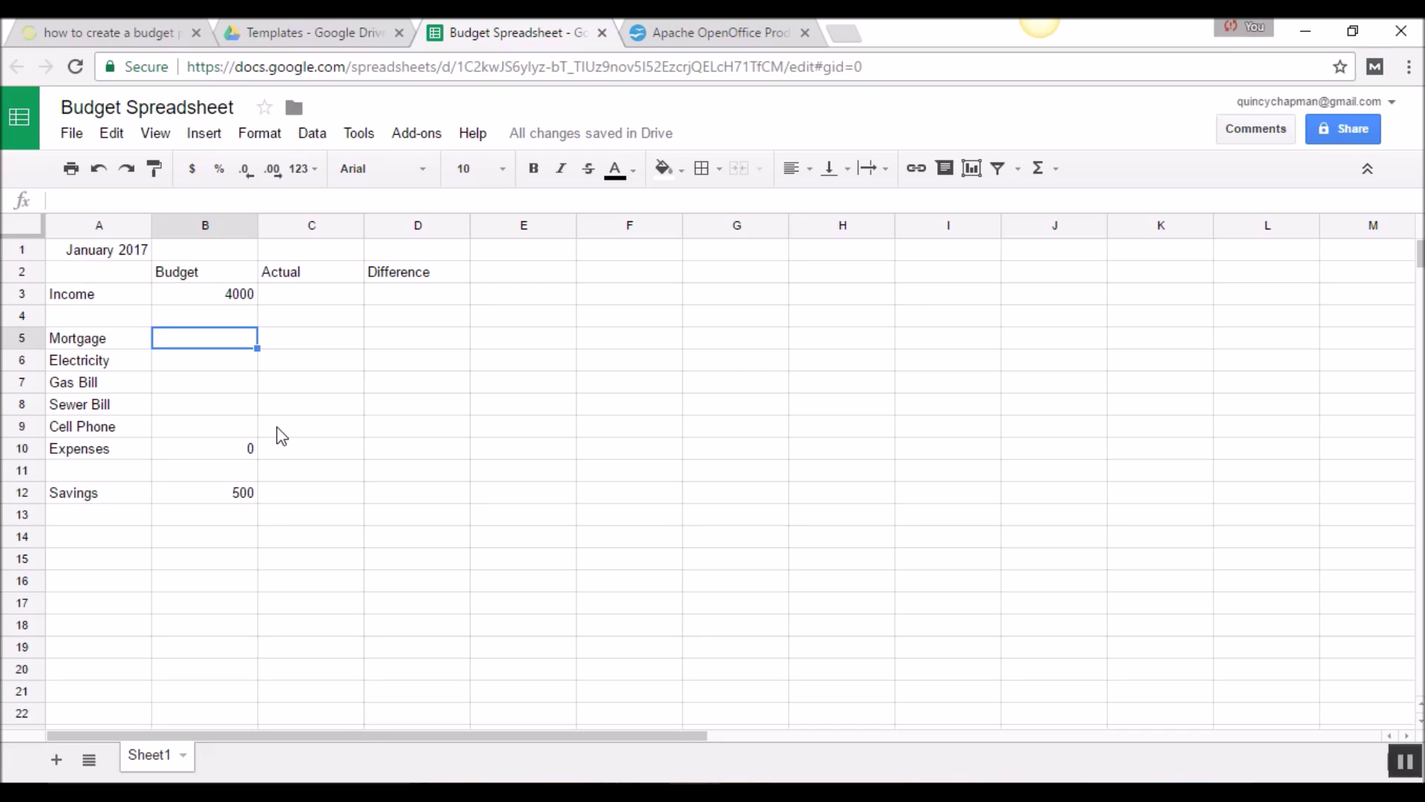
text(1200)
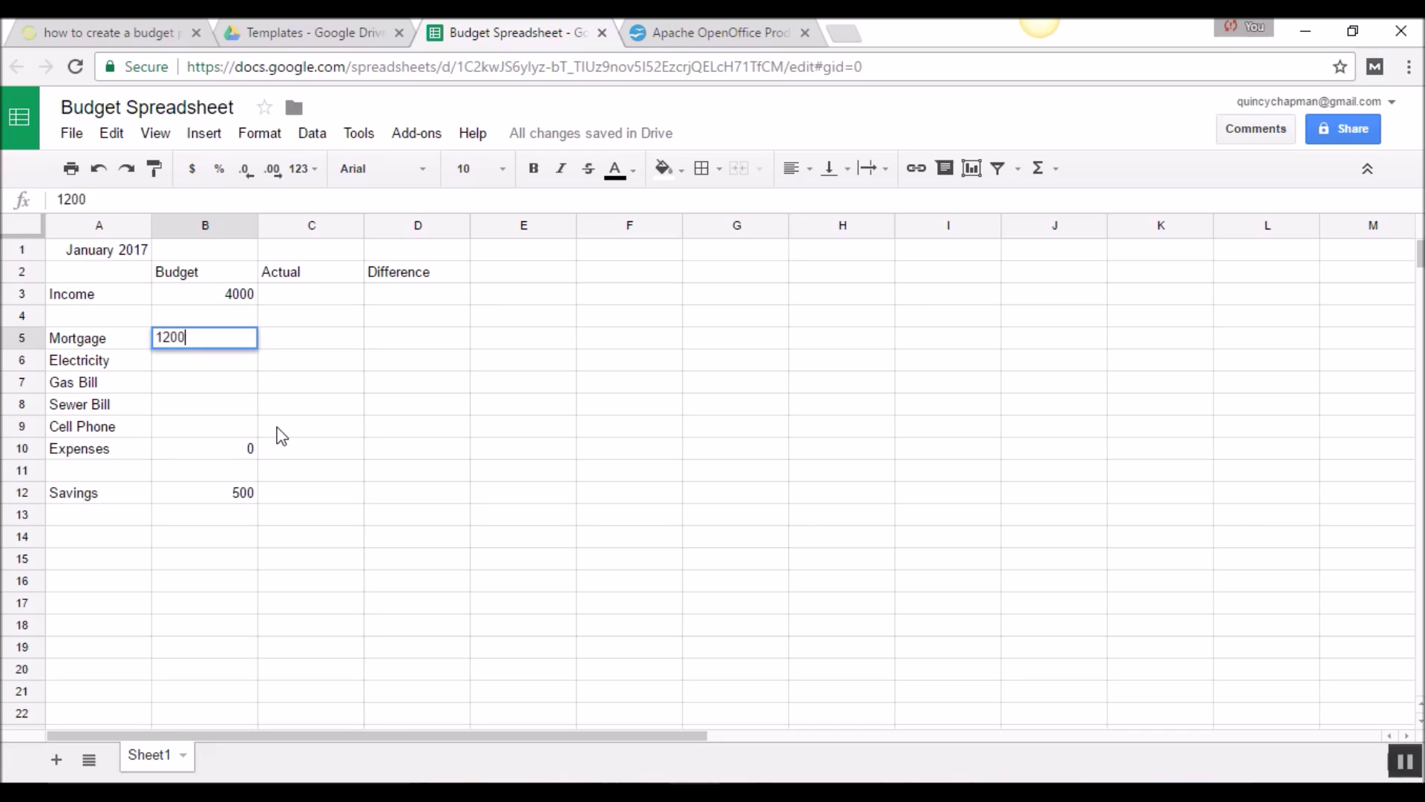
key(Return)
text(60)
key(Return)
text(60)
key(Return)
text(28)
key(Return)
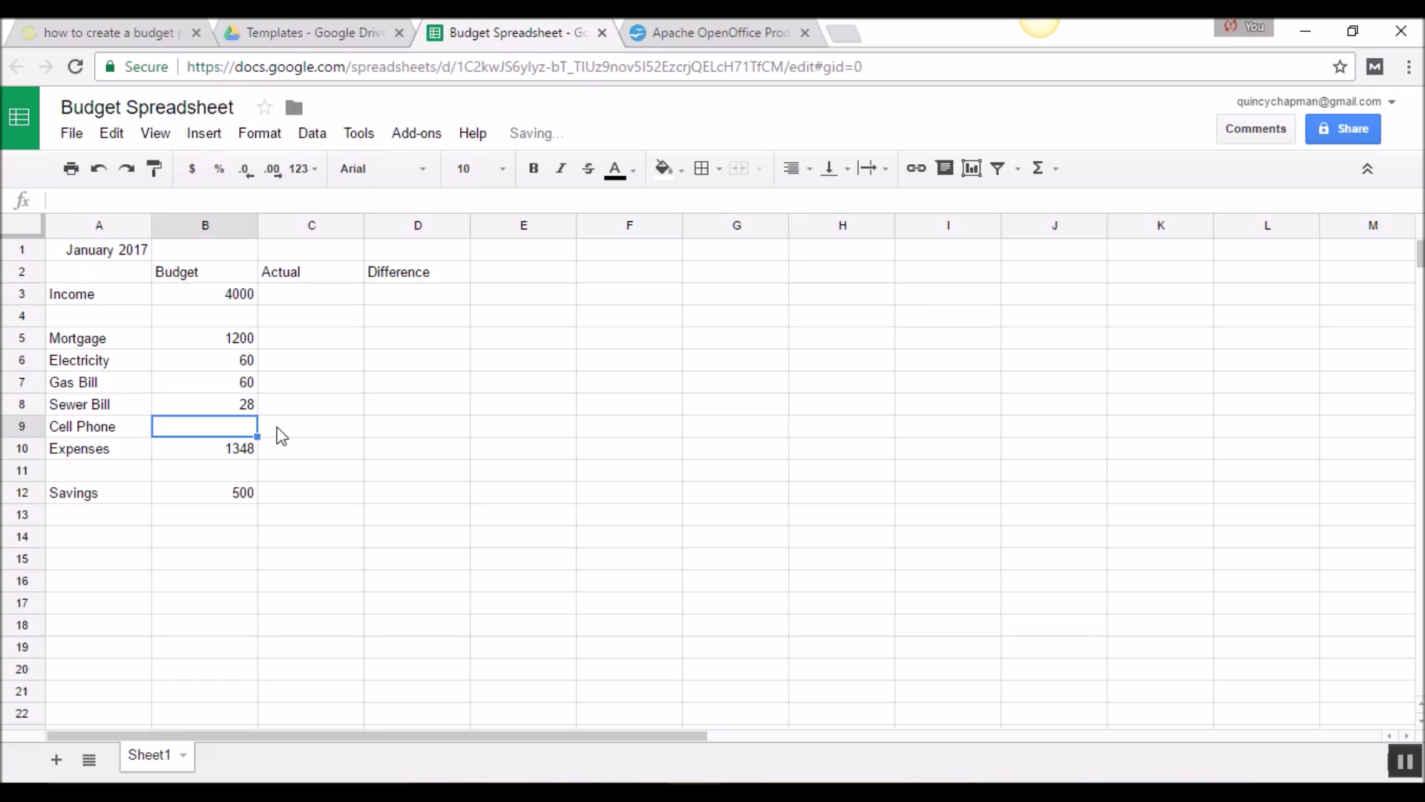
text(95)
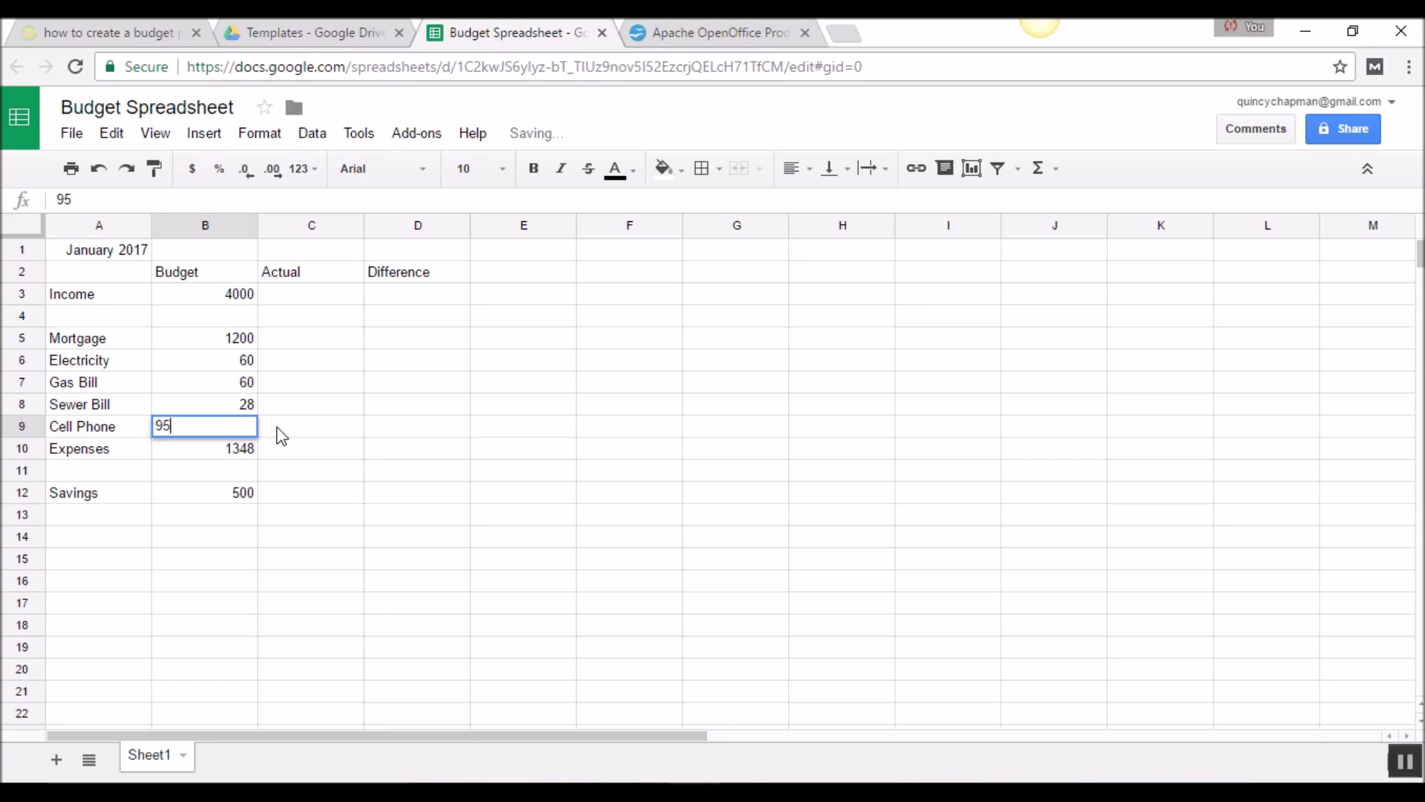
key(Return)
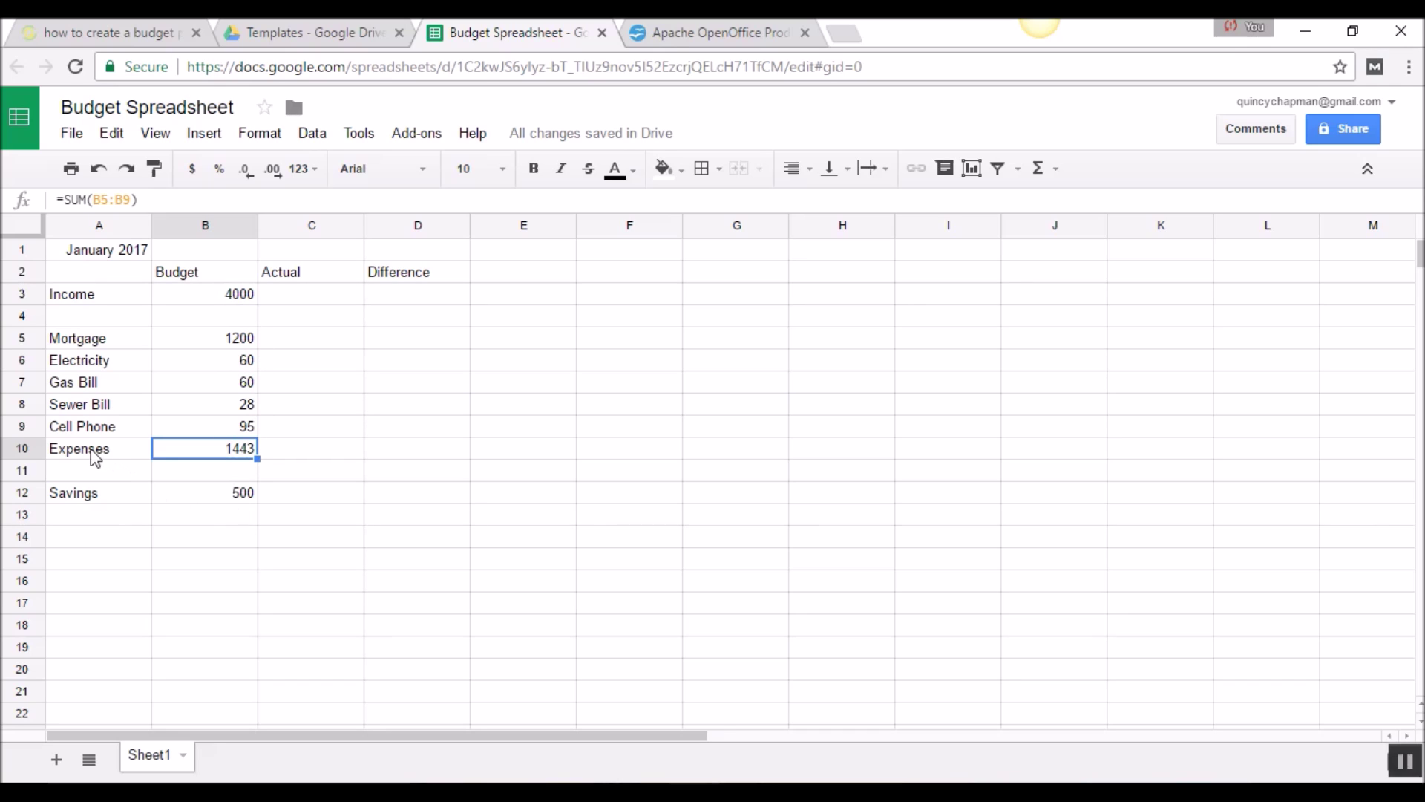
Step: Insert two blank rows above the Income row
click(297, 297)
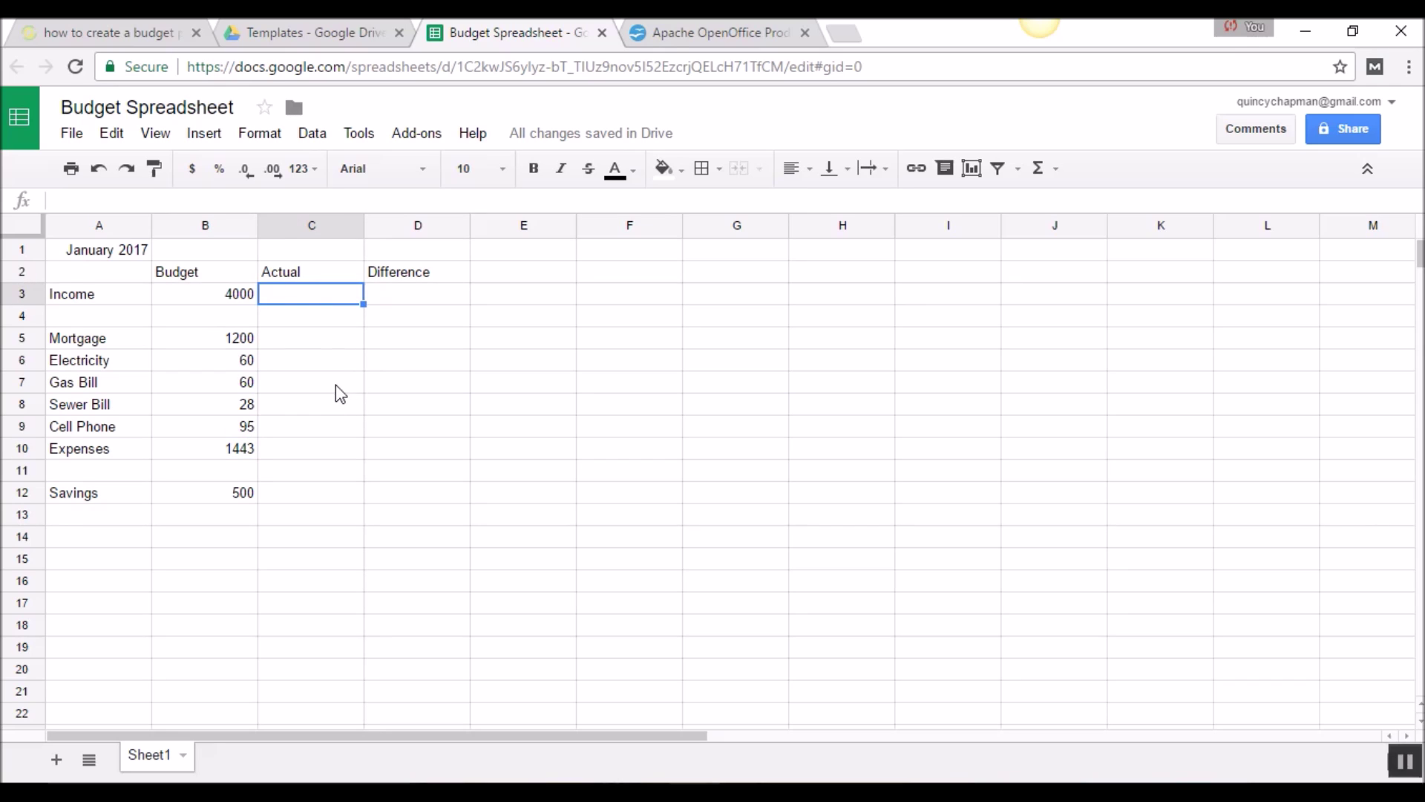
click(84, 319)
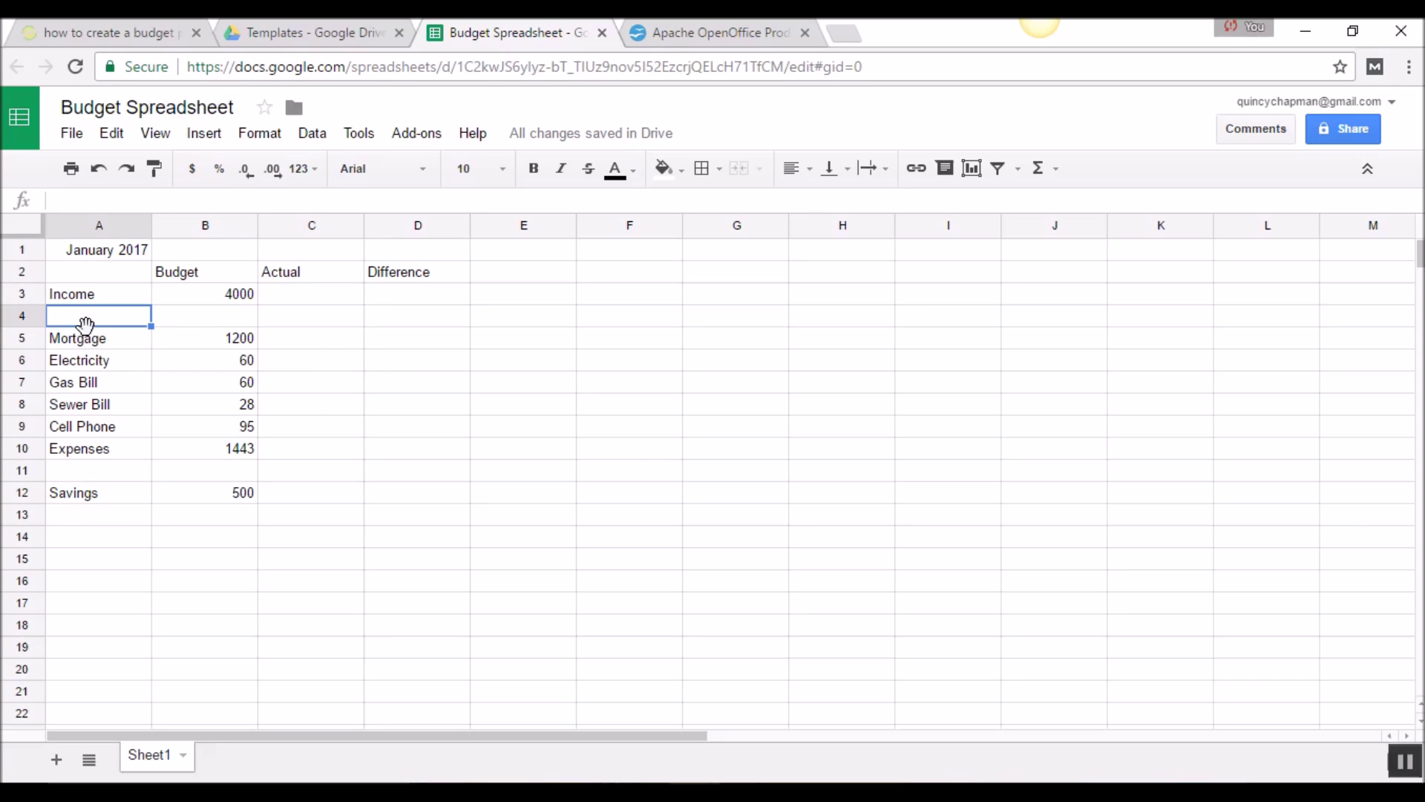
right_click(21, 295)
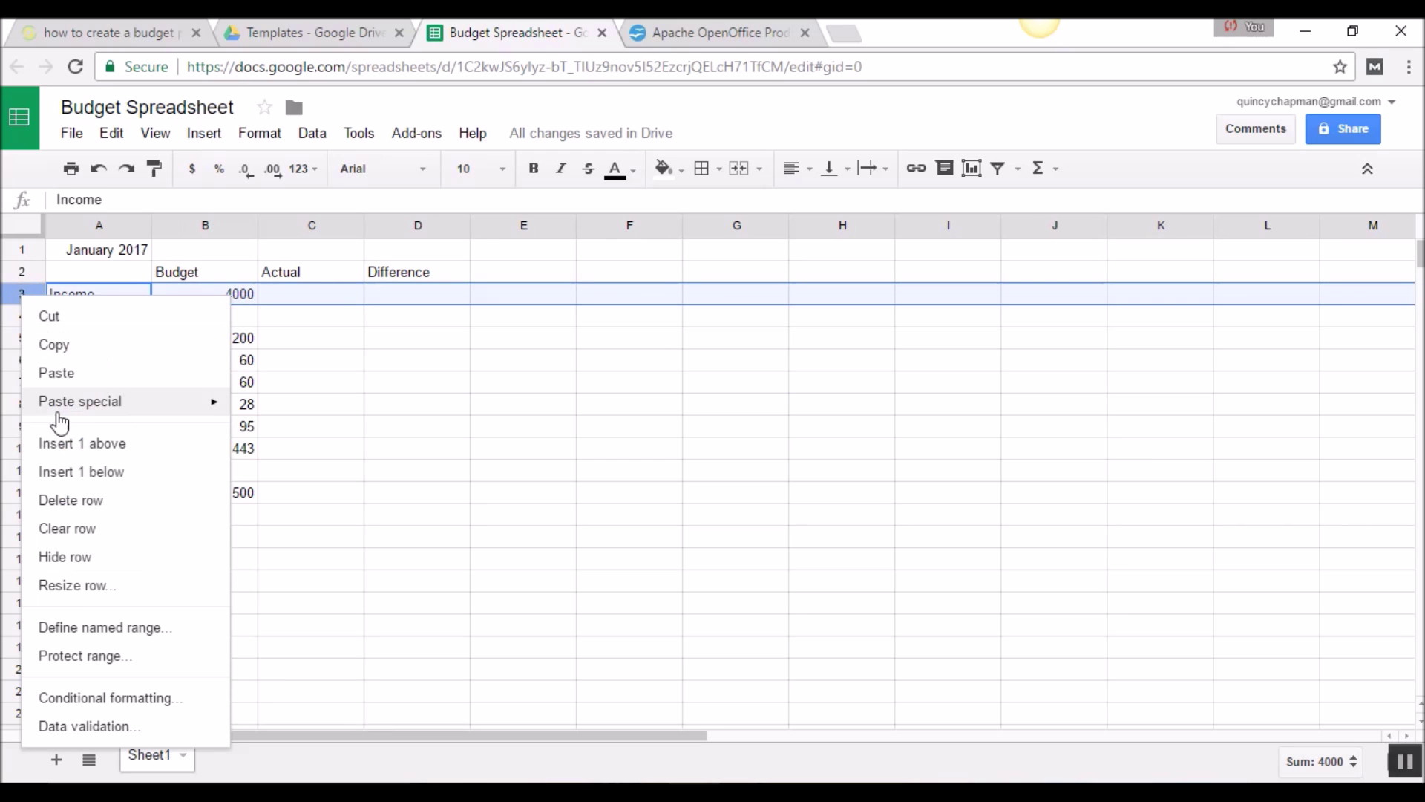
click(80, 443)
right_click(23, 297)
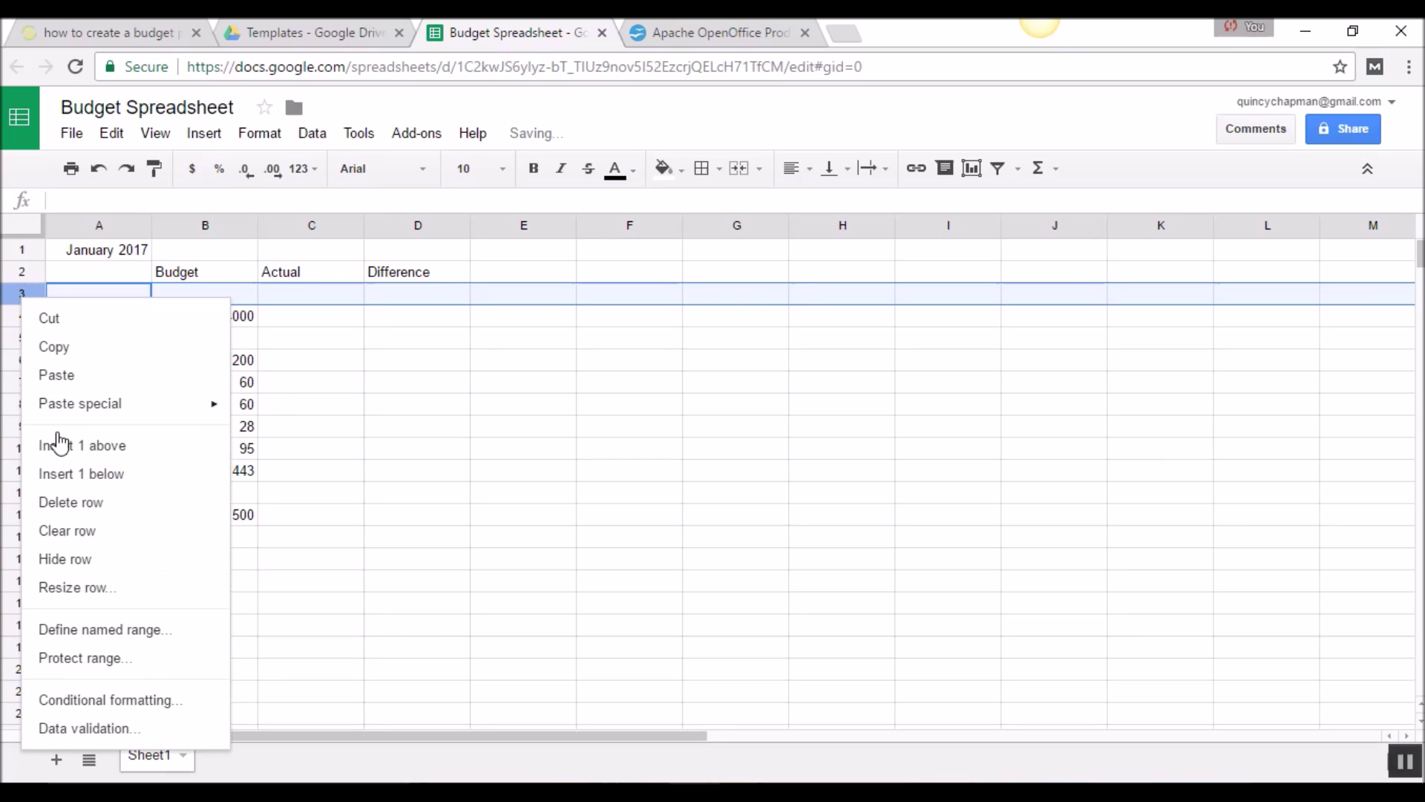
click(57, 443)
Step: Label cell A3 with the budget owner's first name followed by "'s Income", and cell A4 as Wife's Income
click(89, 297)
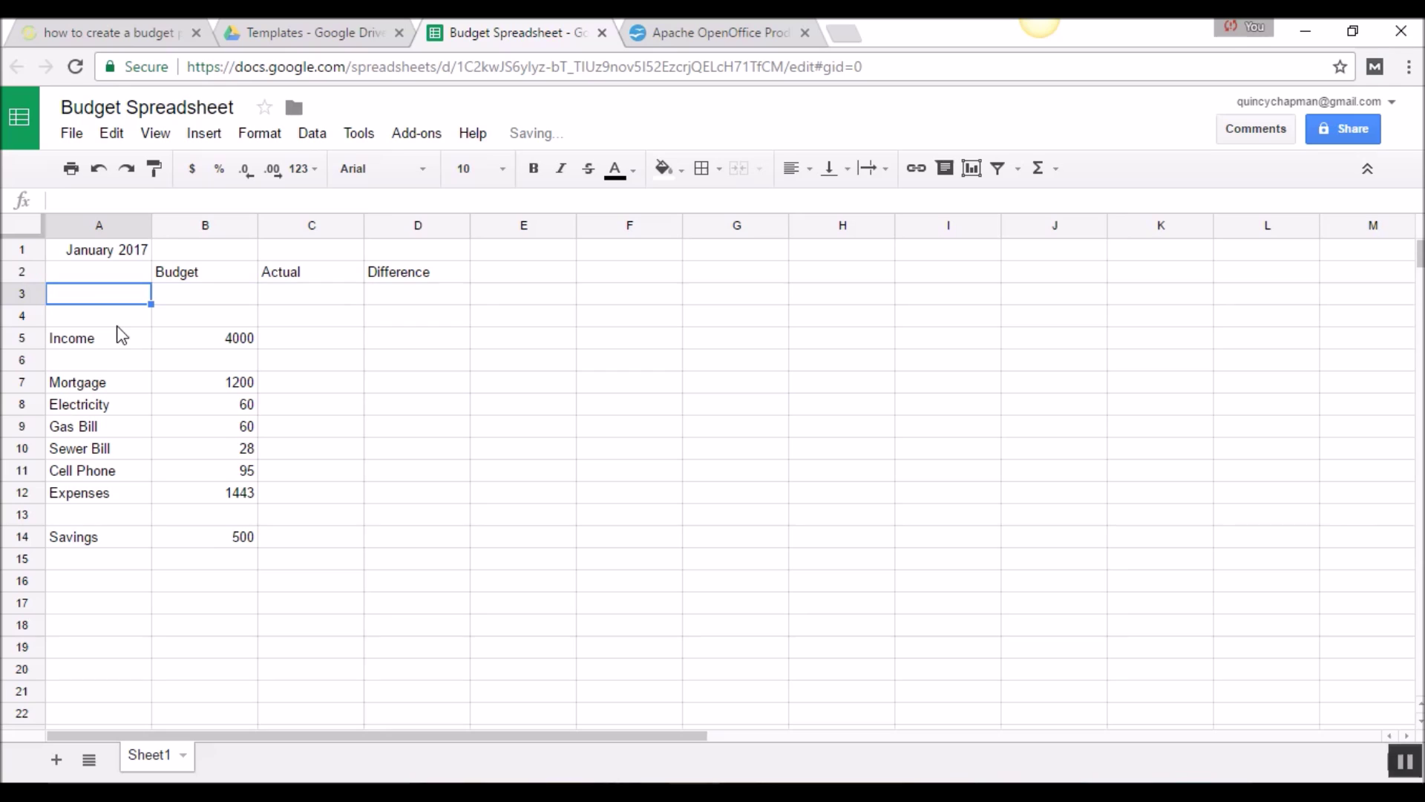
text(Quincy')
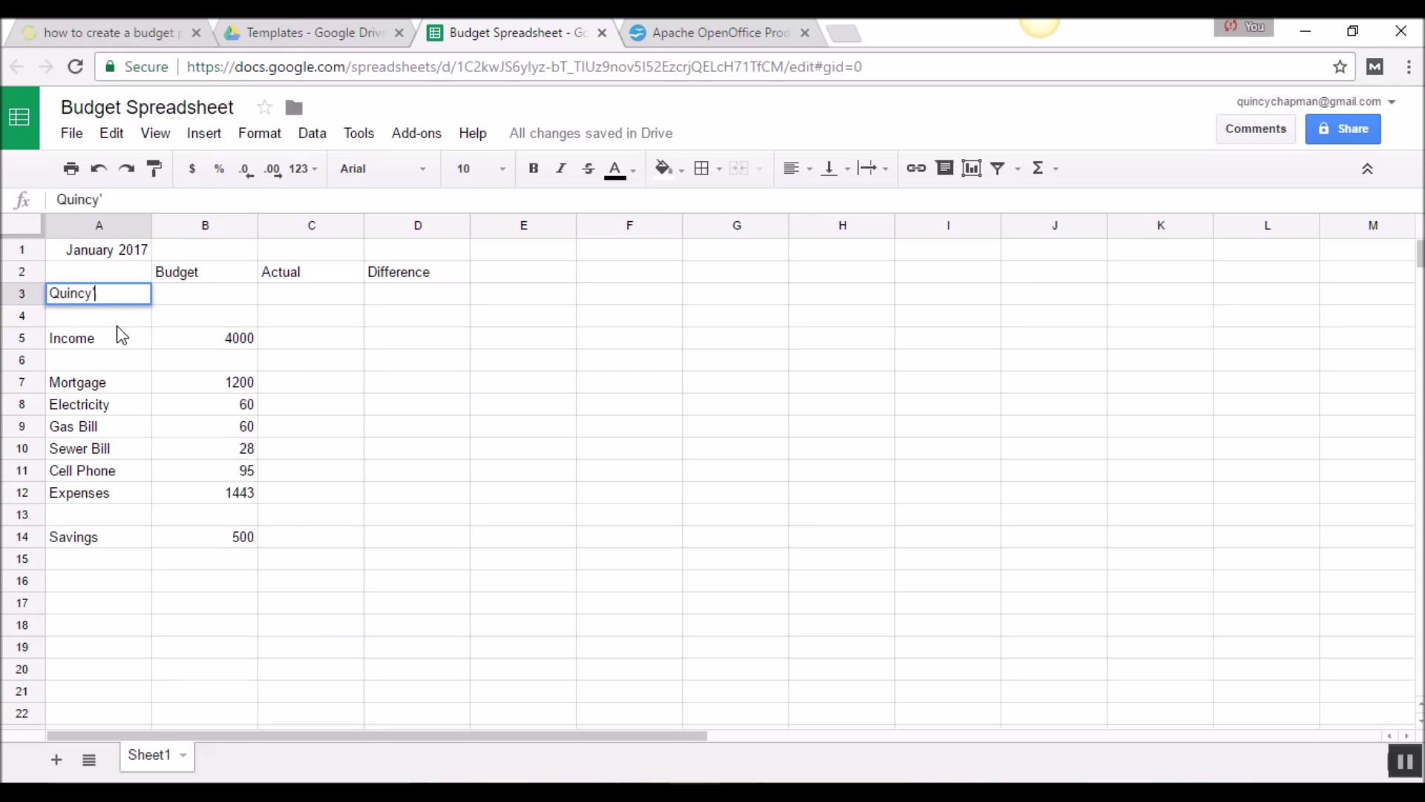
text(s Income)
key(Return)
text(Wife's Income)
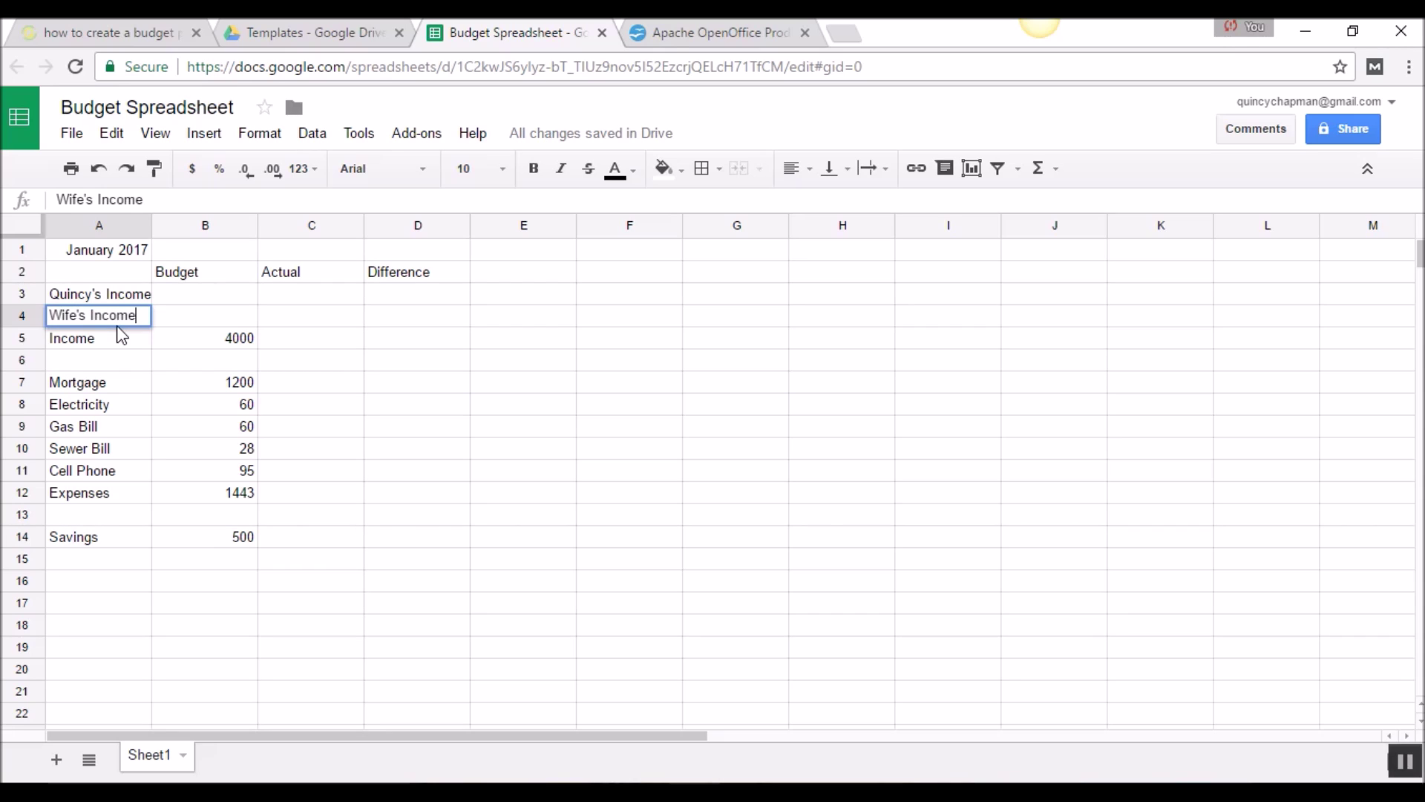
key(Tab)
Step: Enter a budget amount of 2000 for each of the two individual incomes in cells B3 and B4
key(Up)
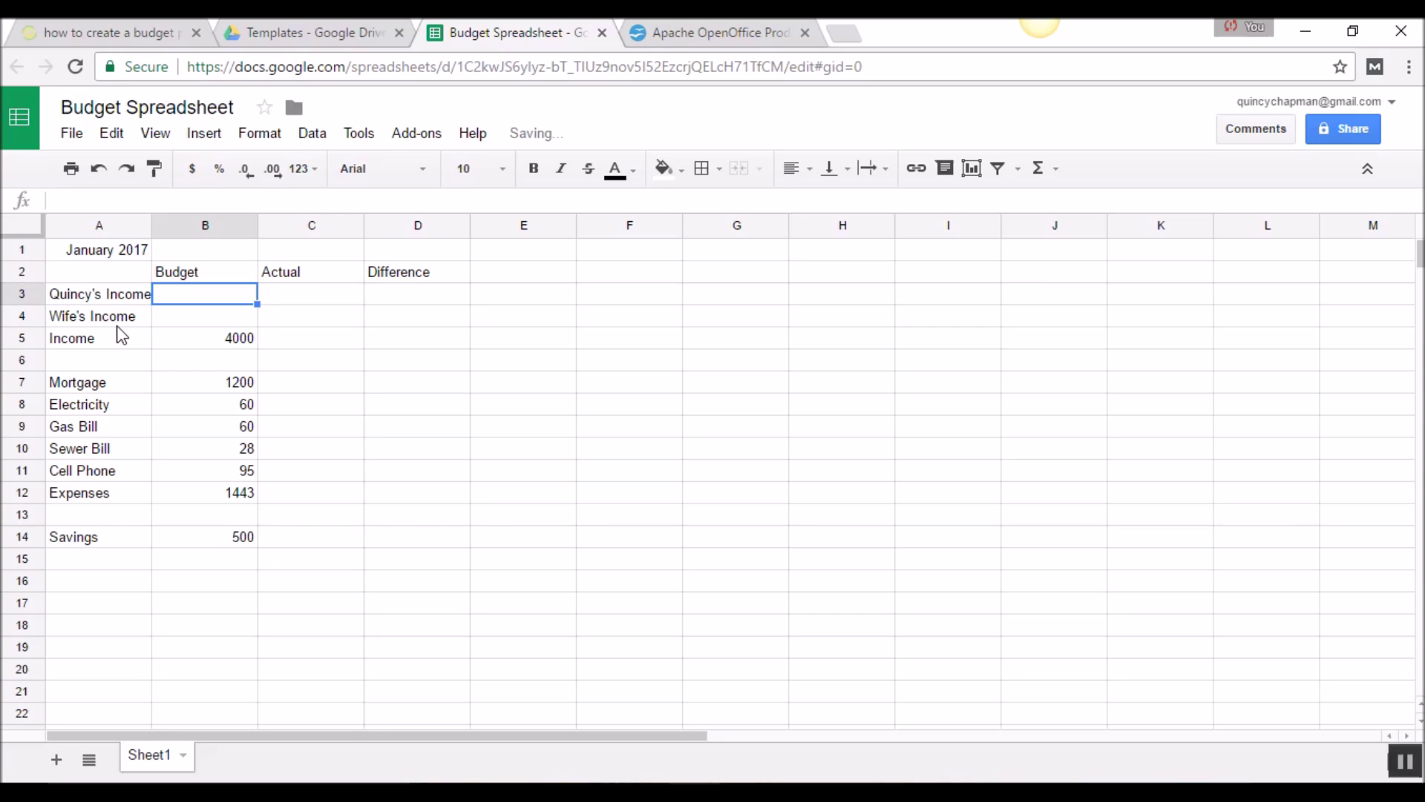
text(2000)
key(Return)
text(2000)
key(Return)
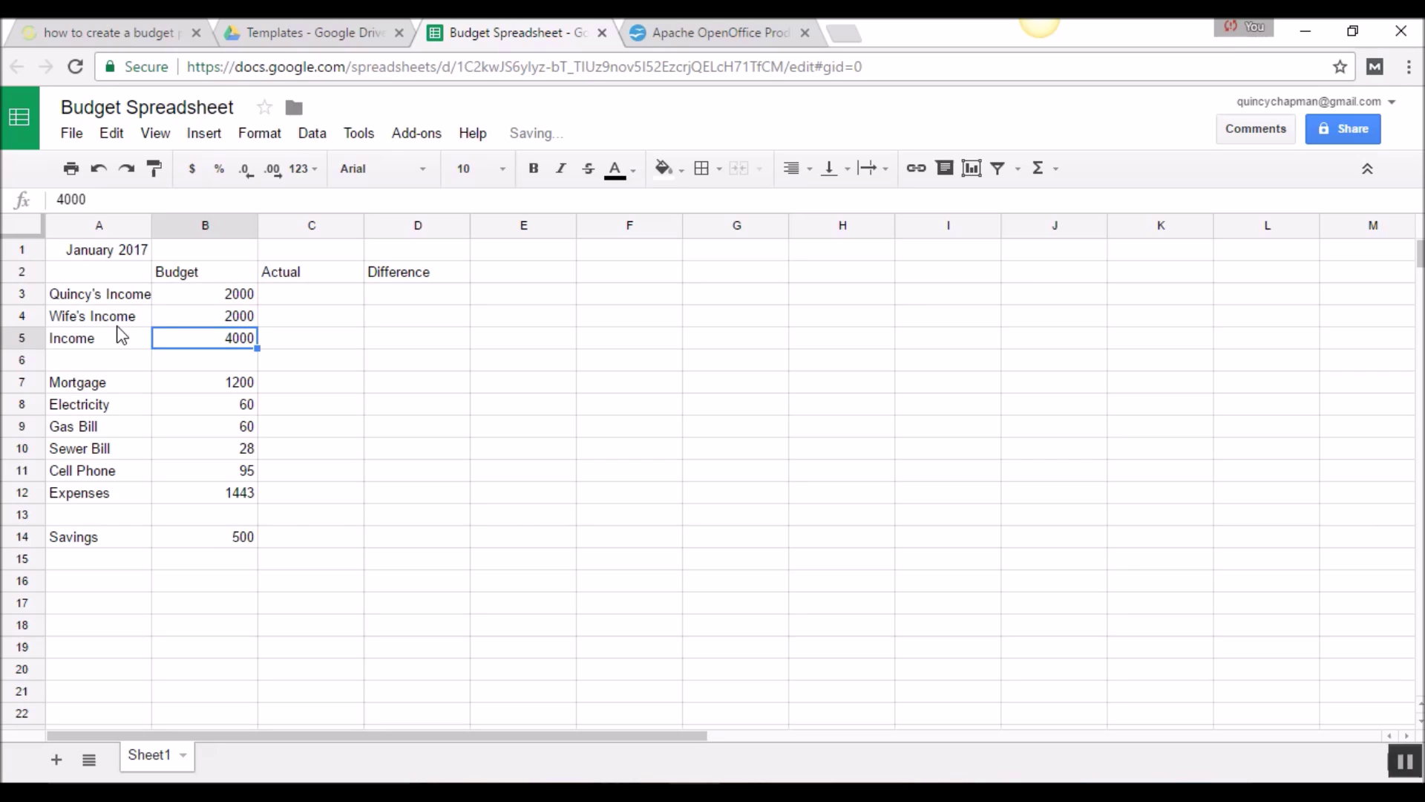
Step: Replace the budget Income total in B5 with the formula =SUM(B3:B4), adding the two individual incomes
text(=)
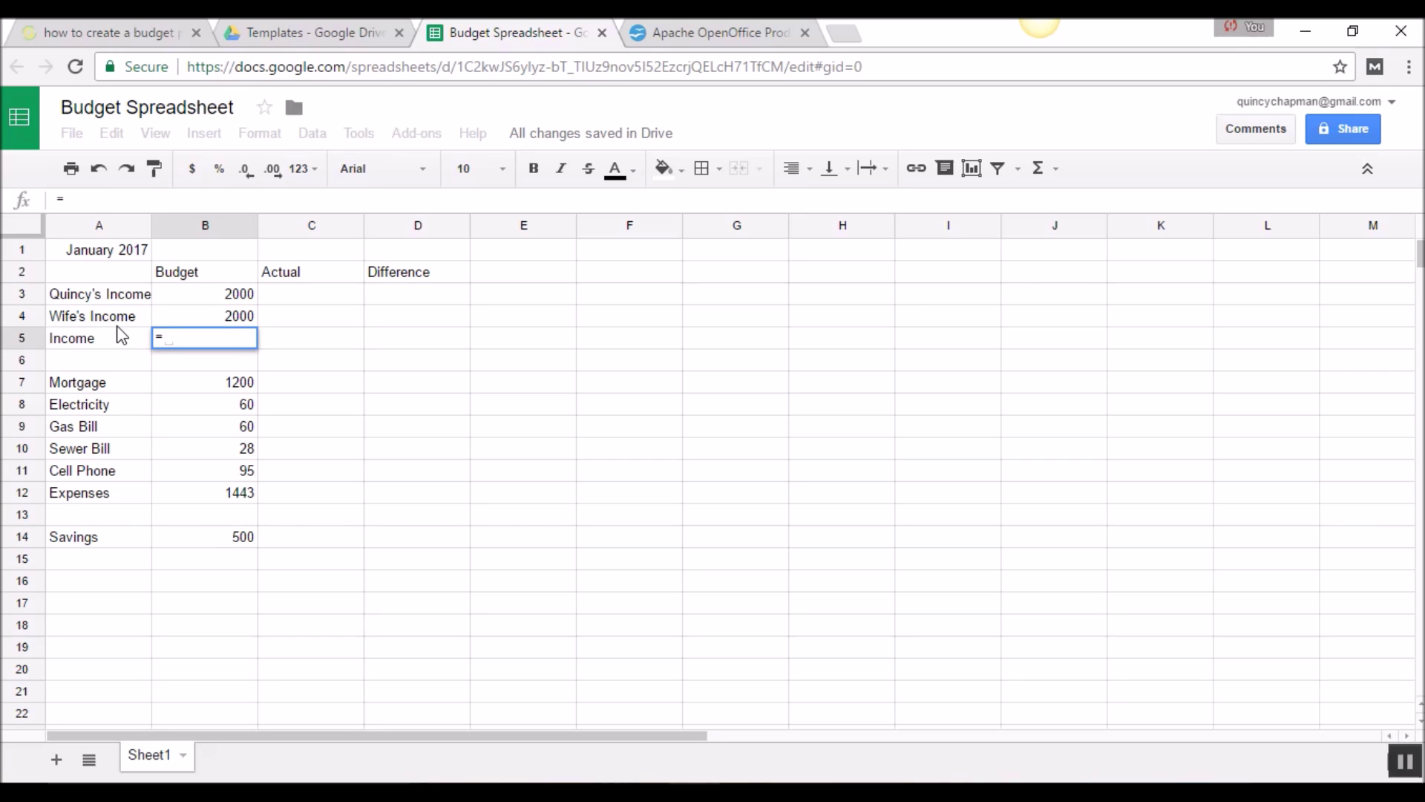
text(SUM()
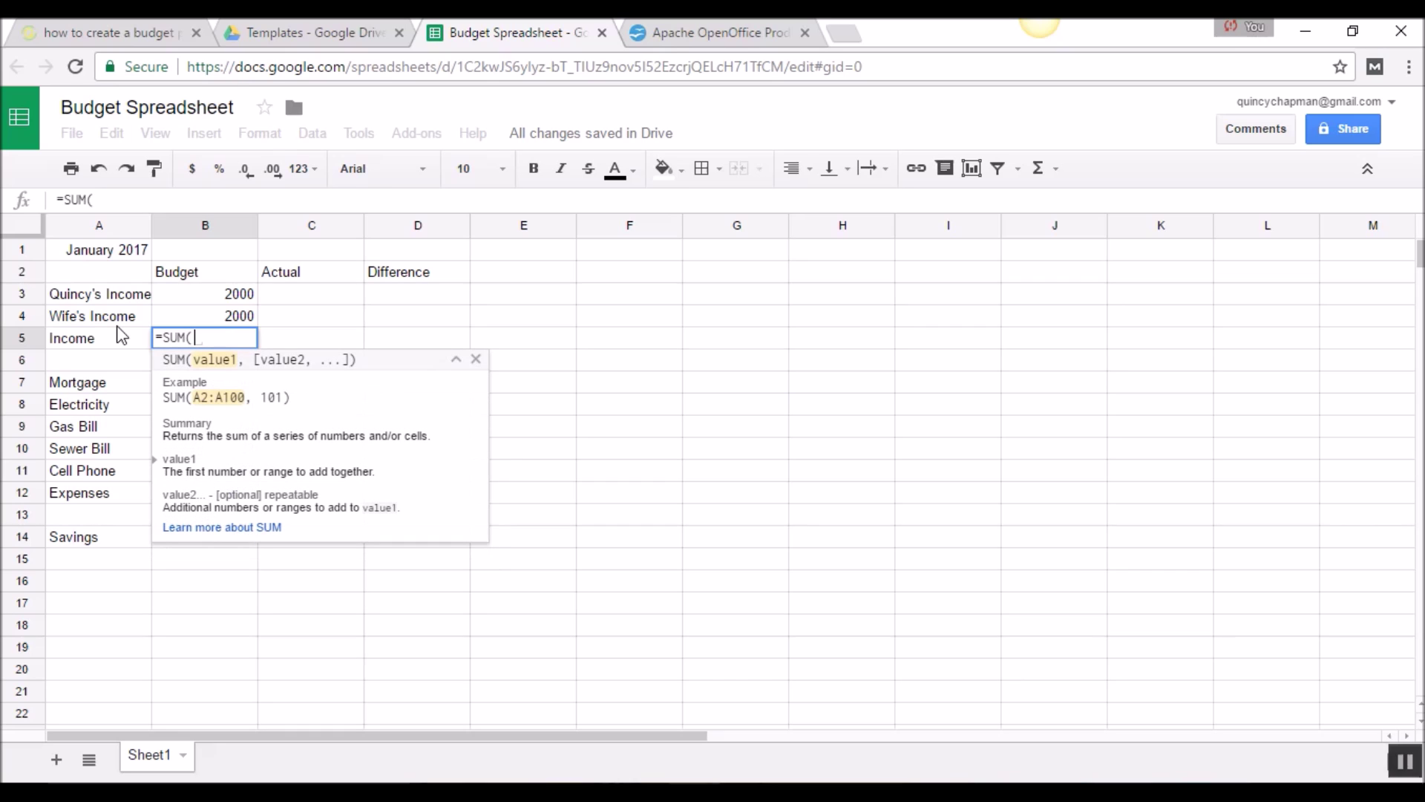
key(Up)
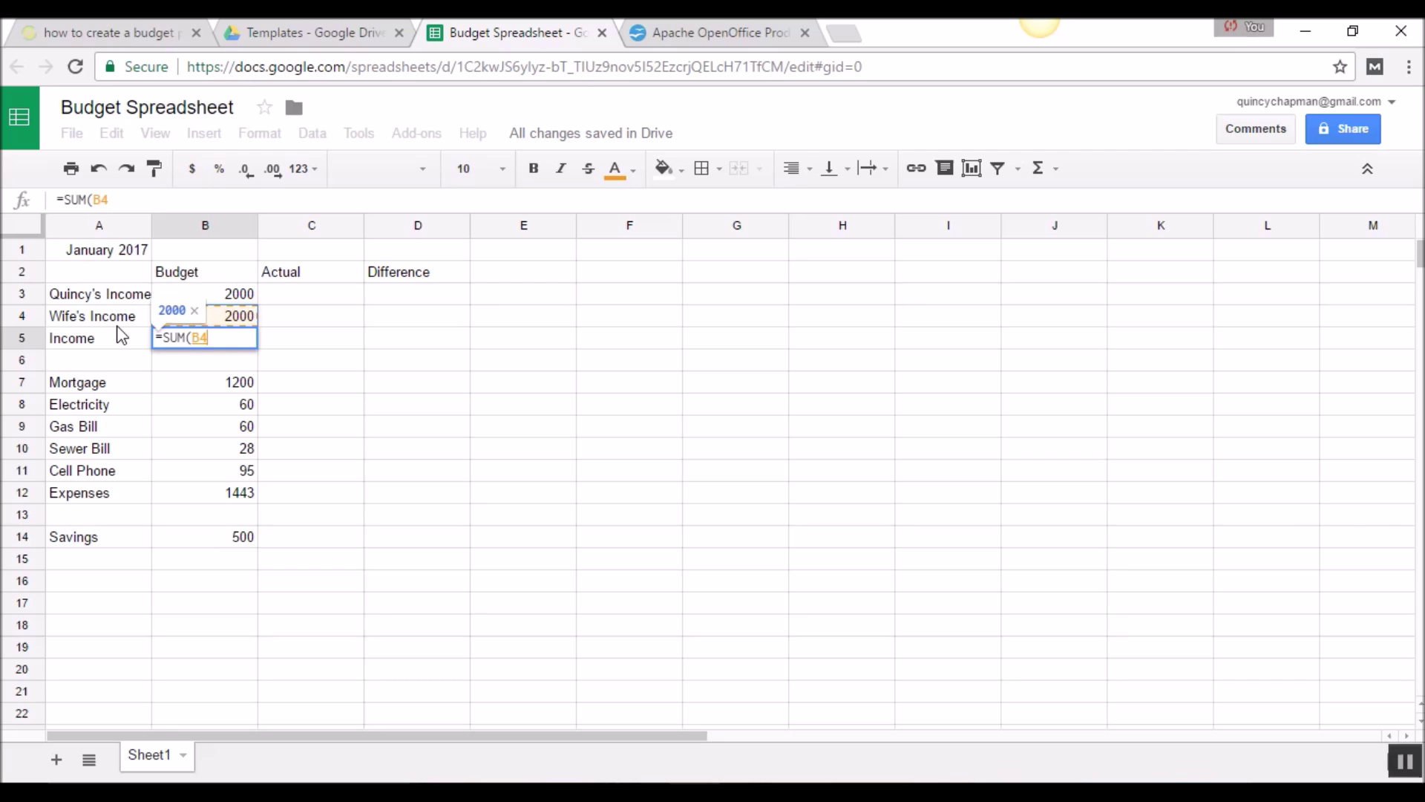
key(shift+Up)
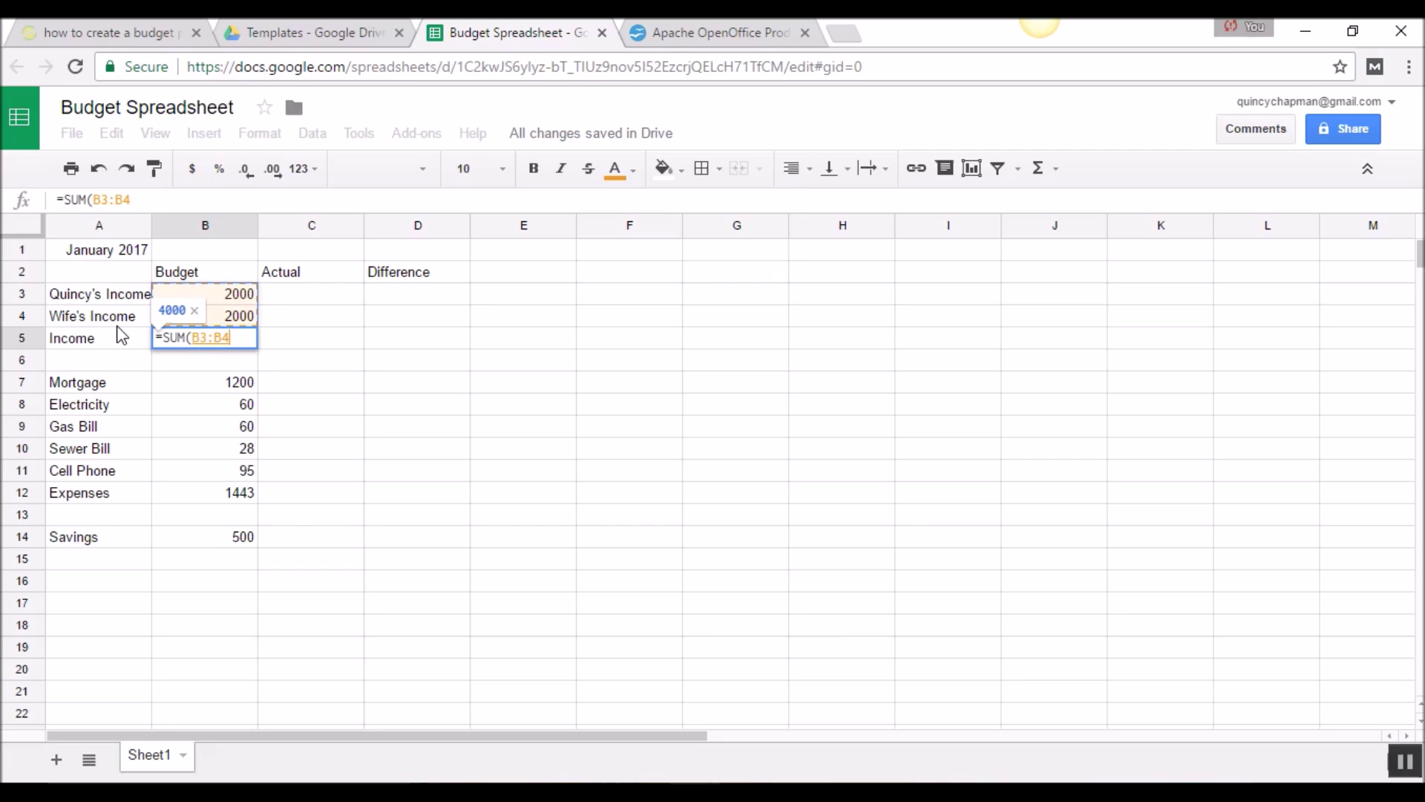
text())
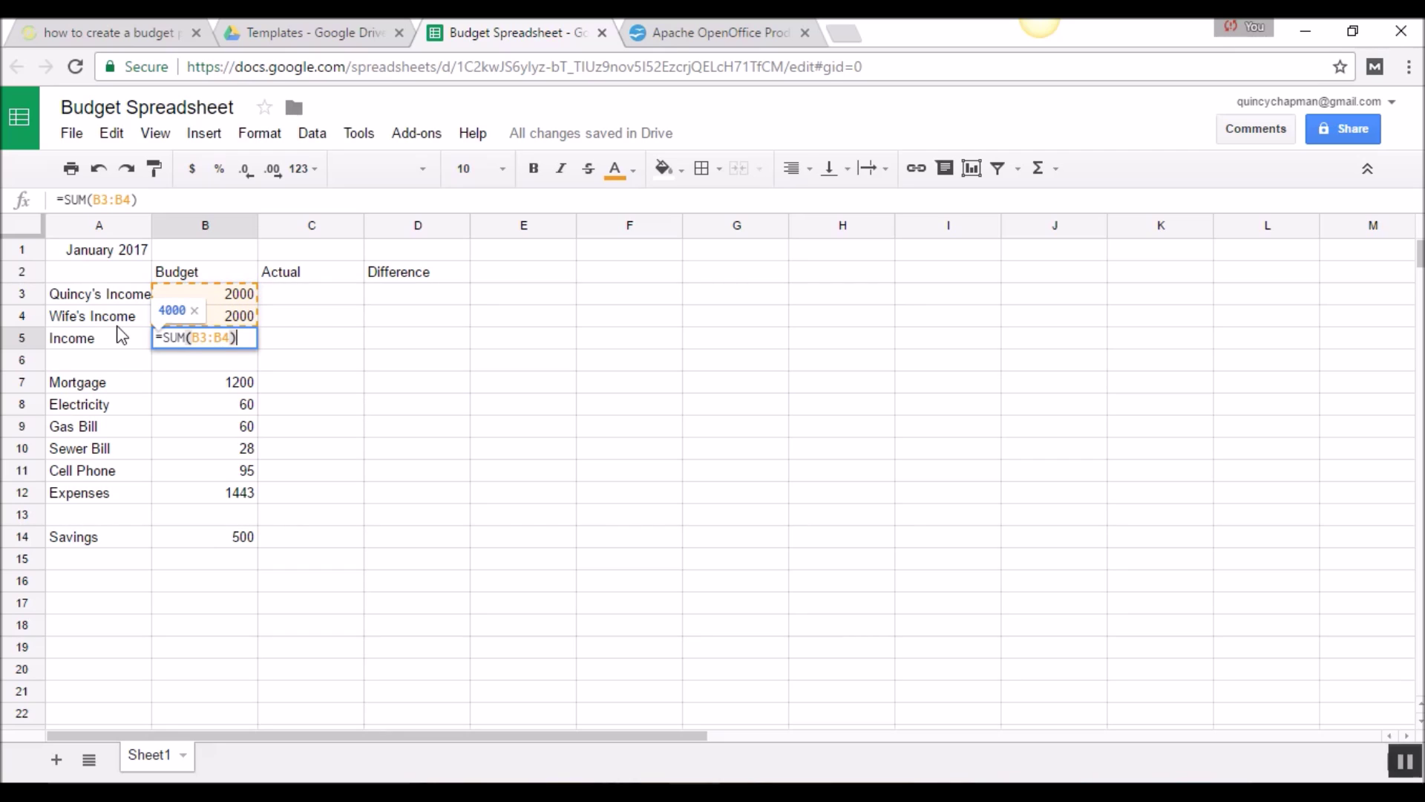
key(Return)
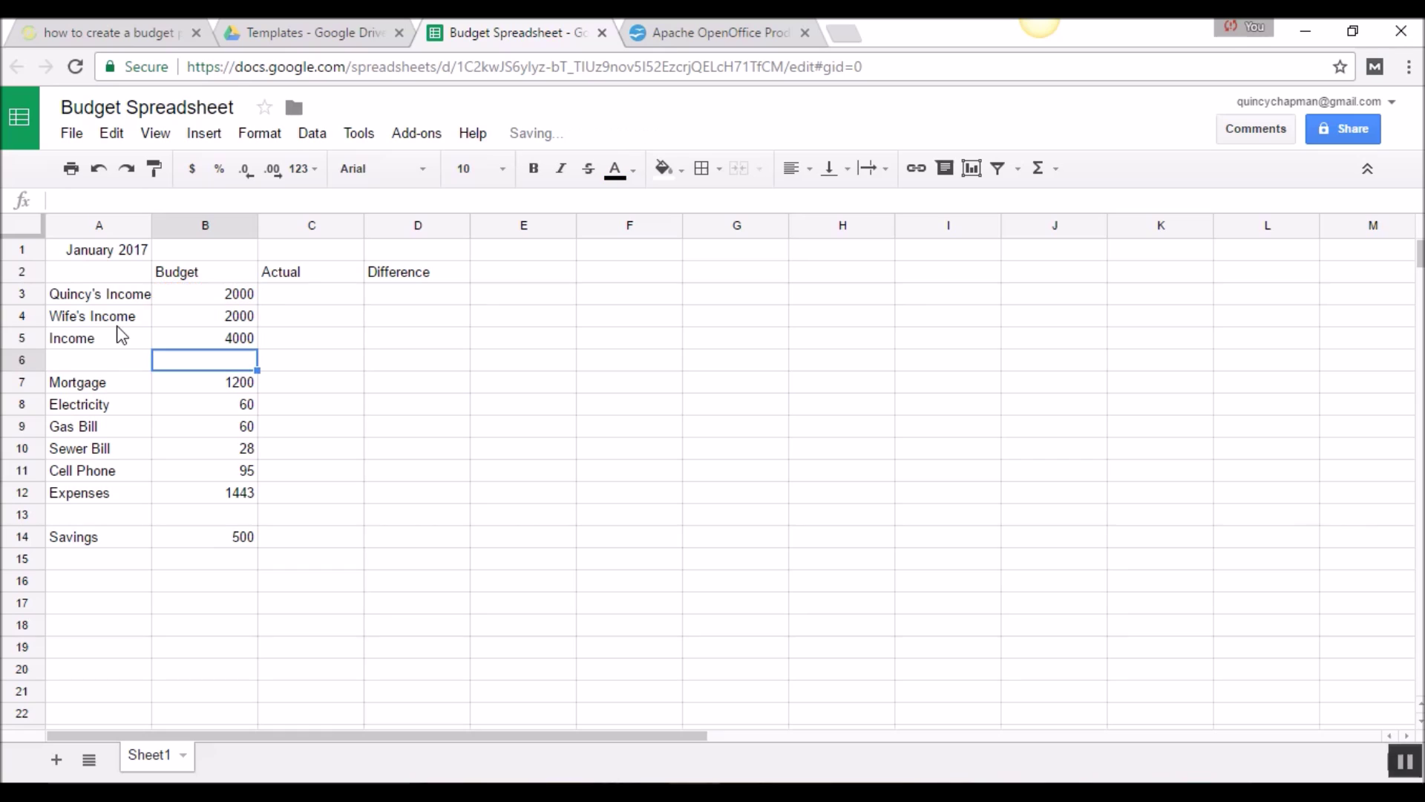
click(239, 332)
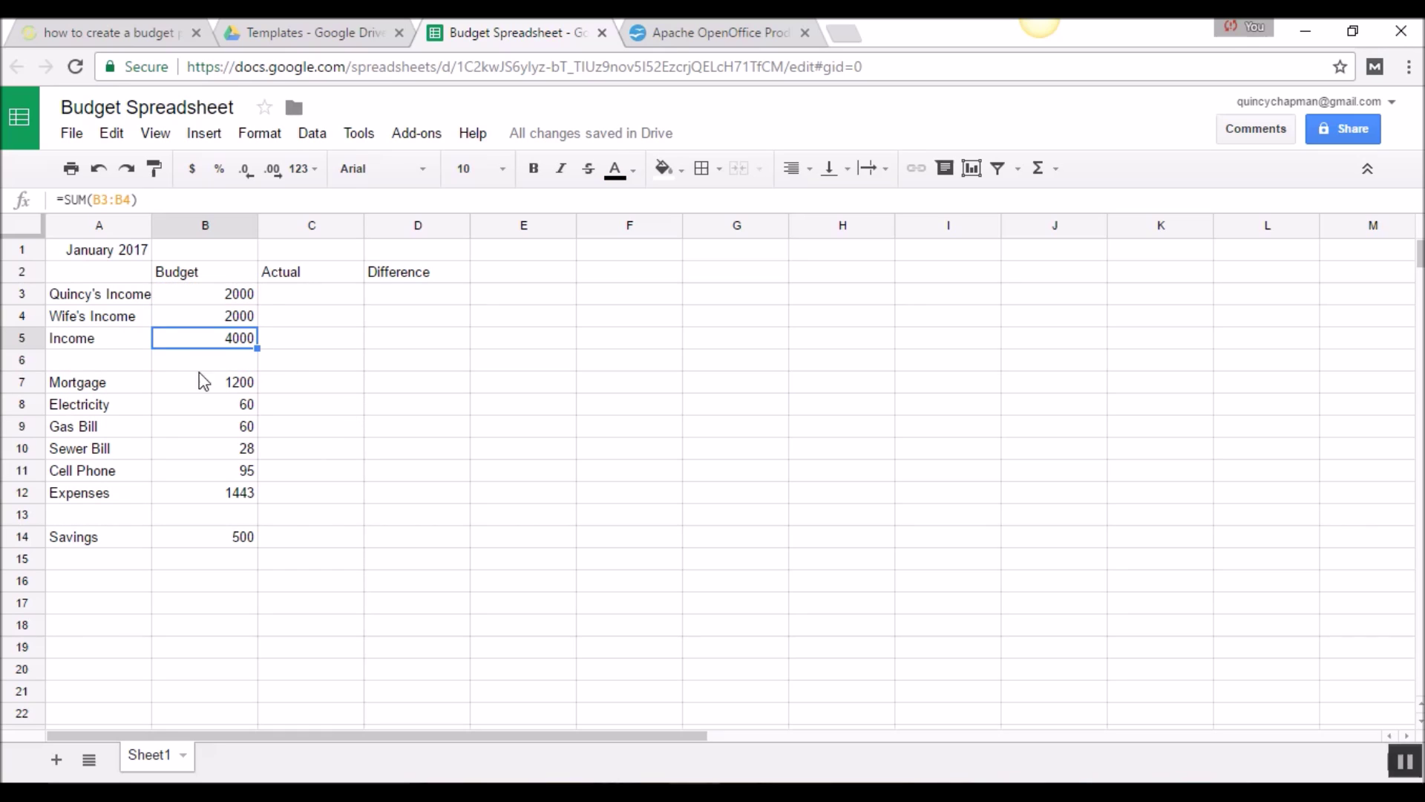
click(294, 340)
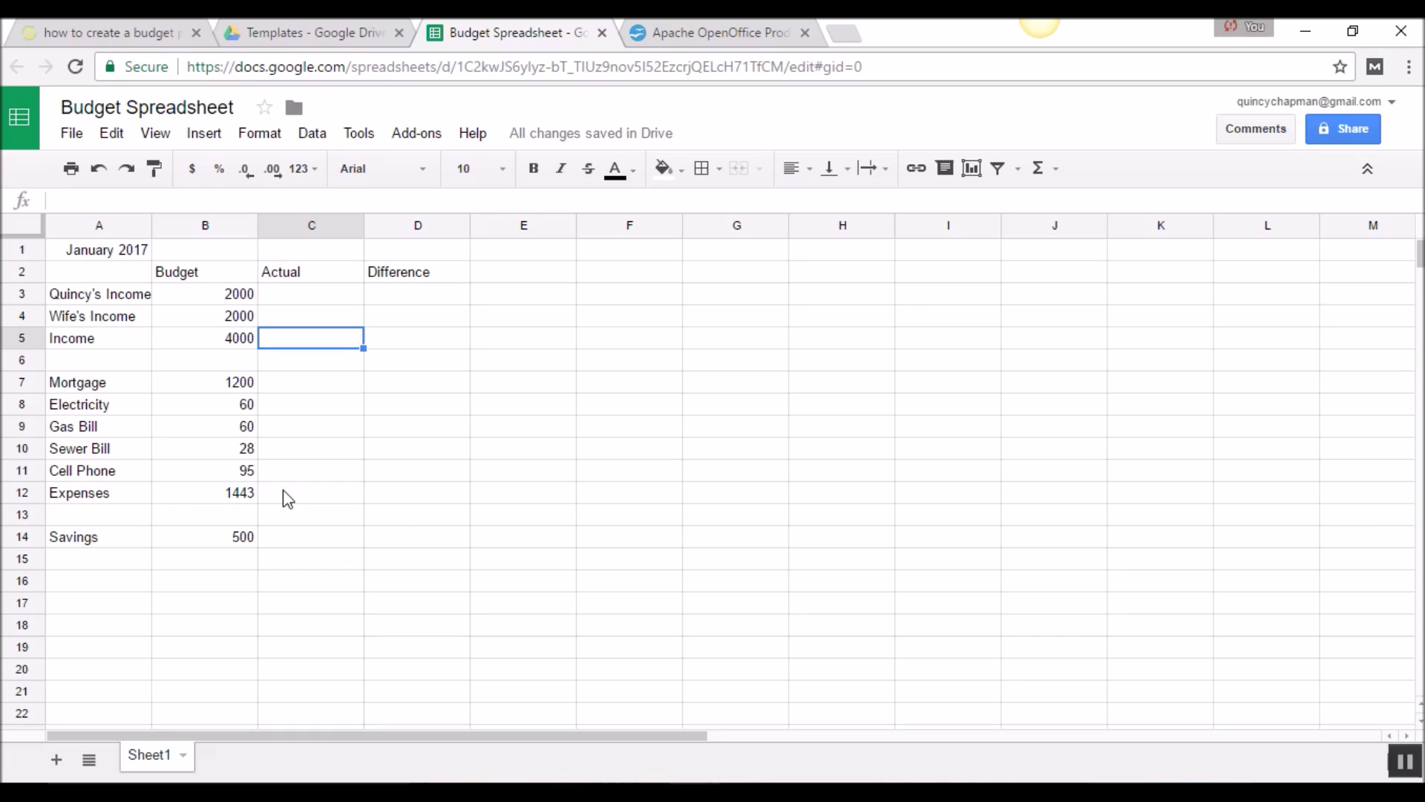
Step: Insert one blank row above the Expenses row for another expense item
click(212, 496)
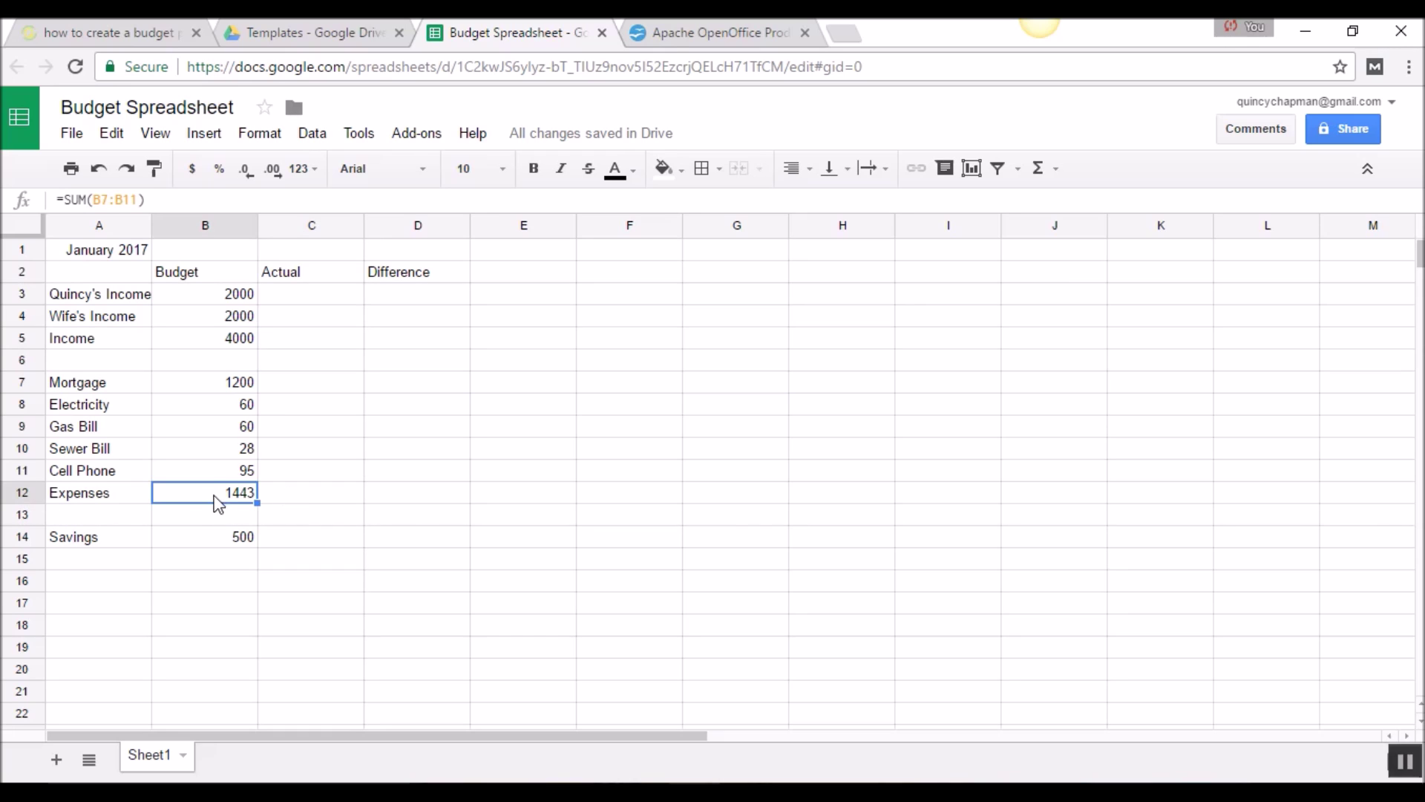
click(22, 492)
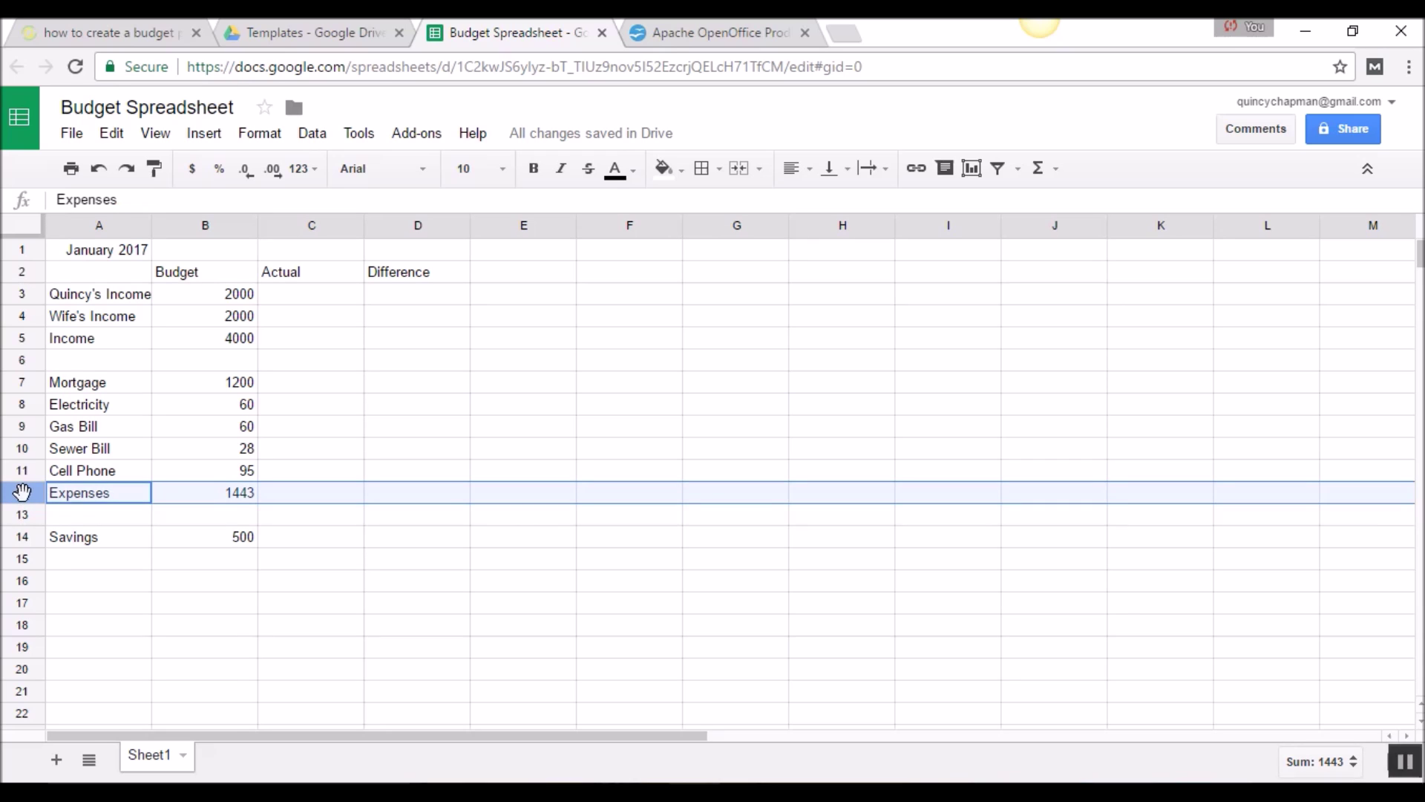
right_click(23, 492)
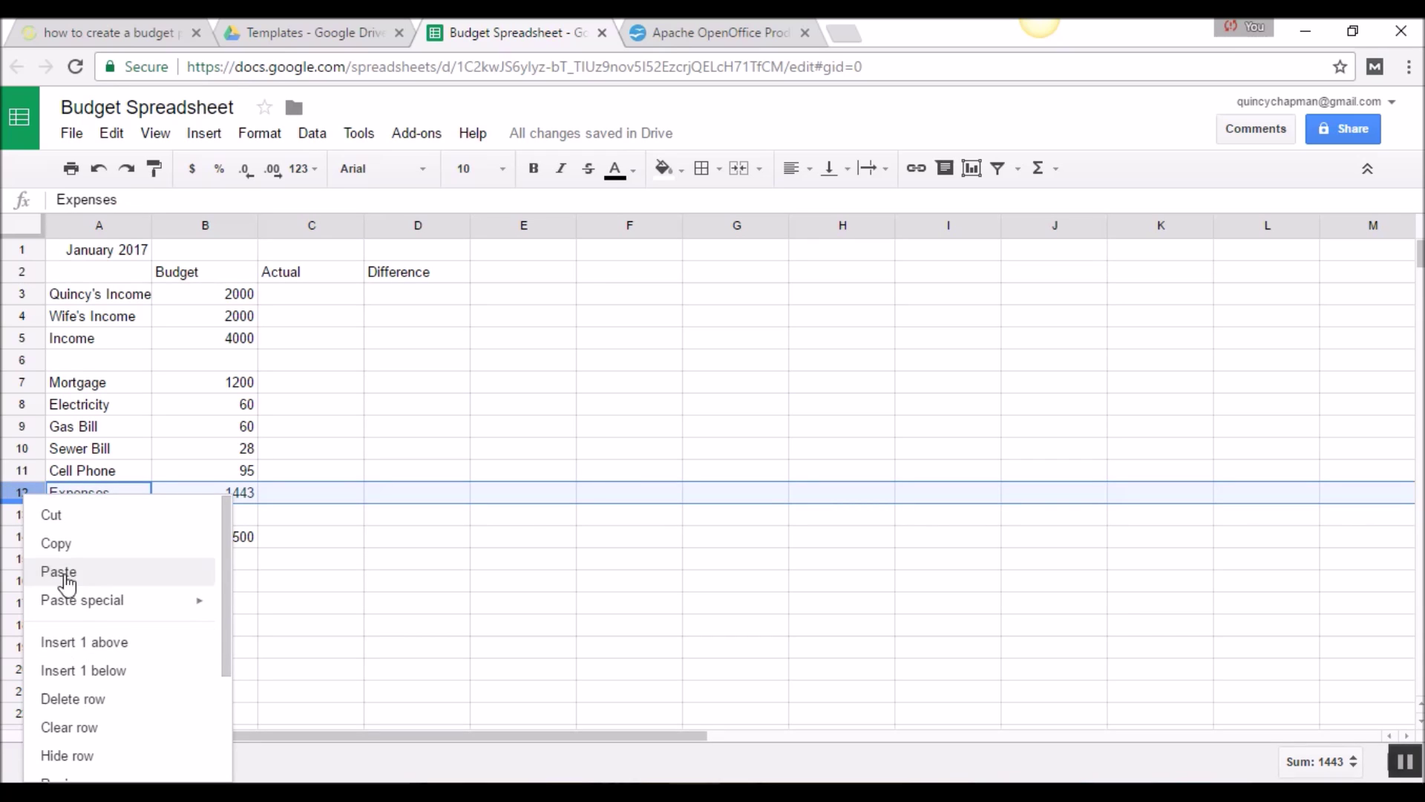
click(74, 642)
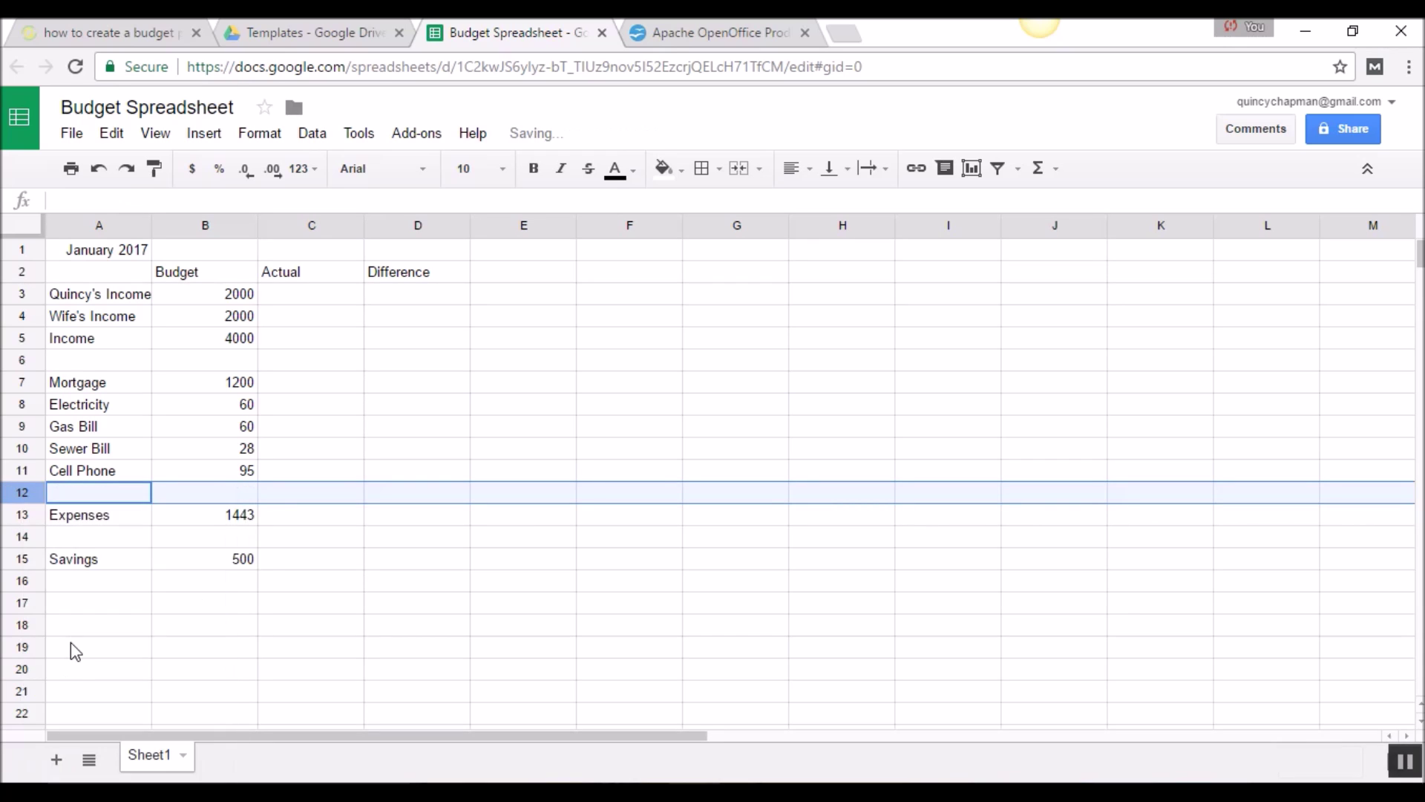
Step: Extend the SUM range of the budget Expenses total in B13 to include the new blank row 12
click(231, 518)
key(Return)
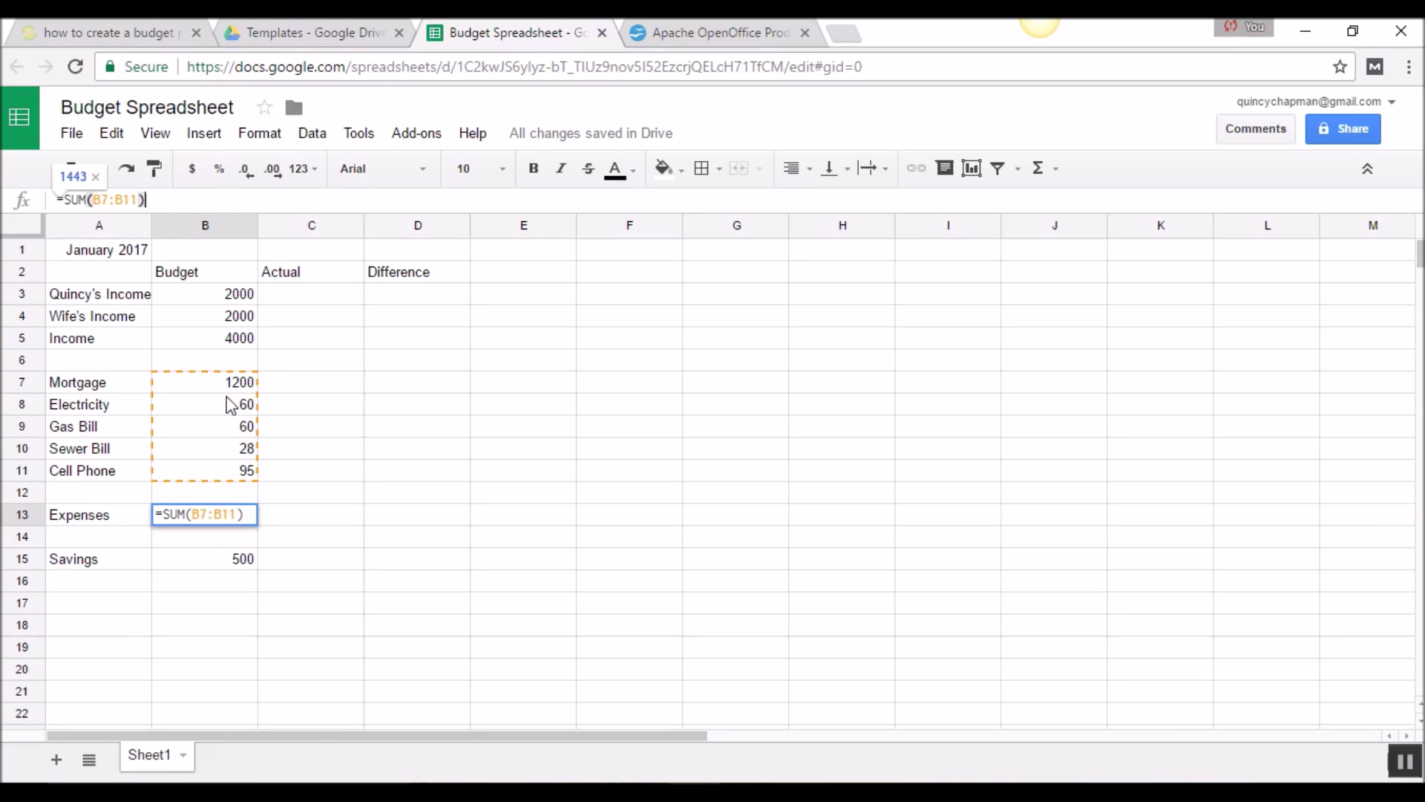
click(139, 200)
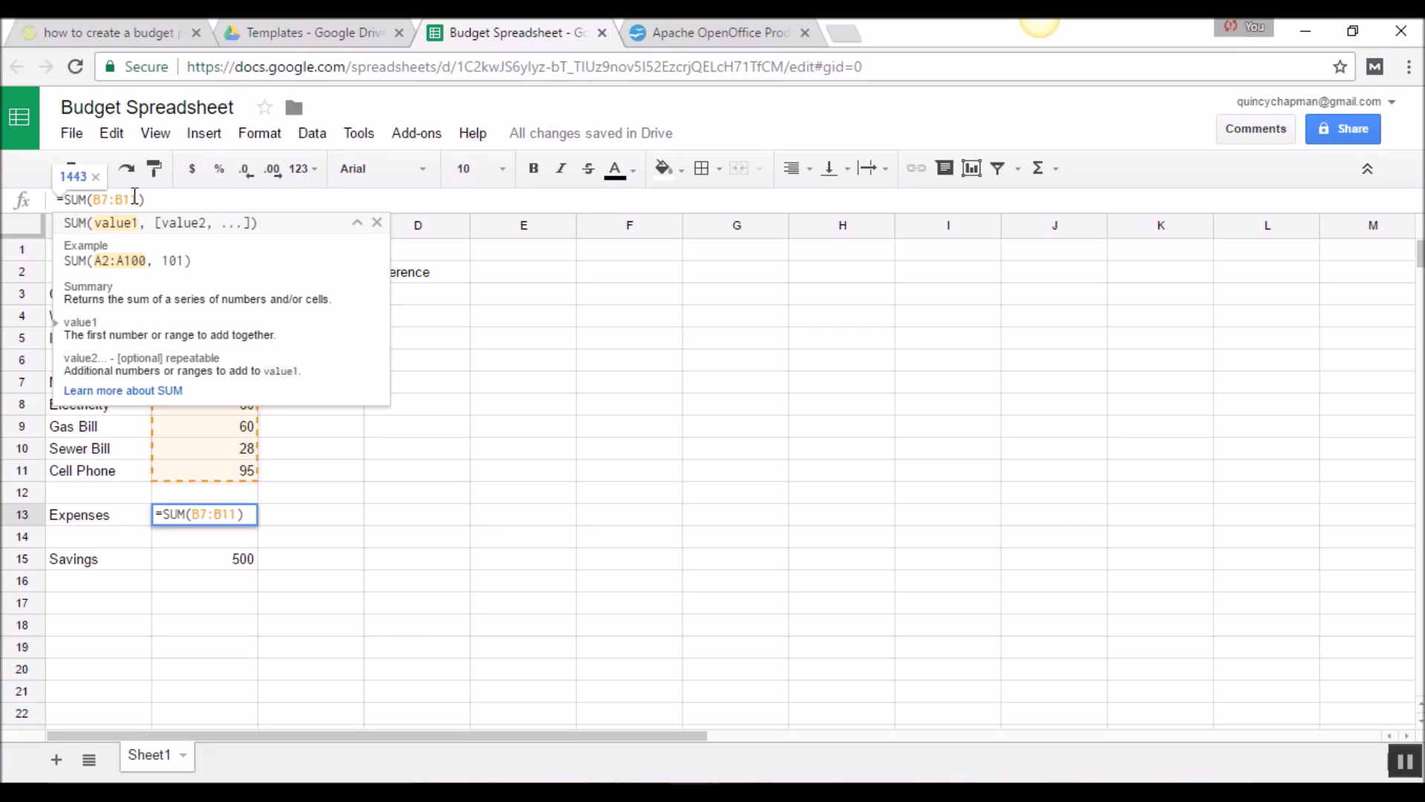
key(Return)
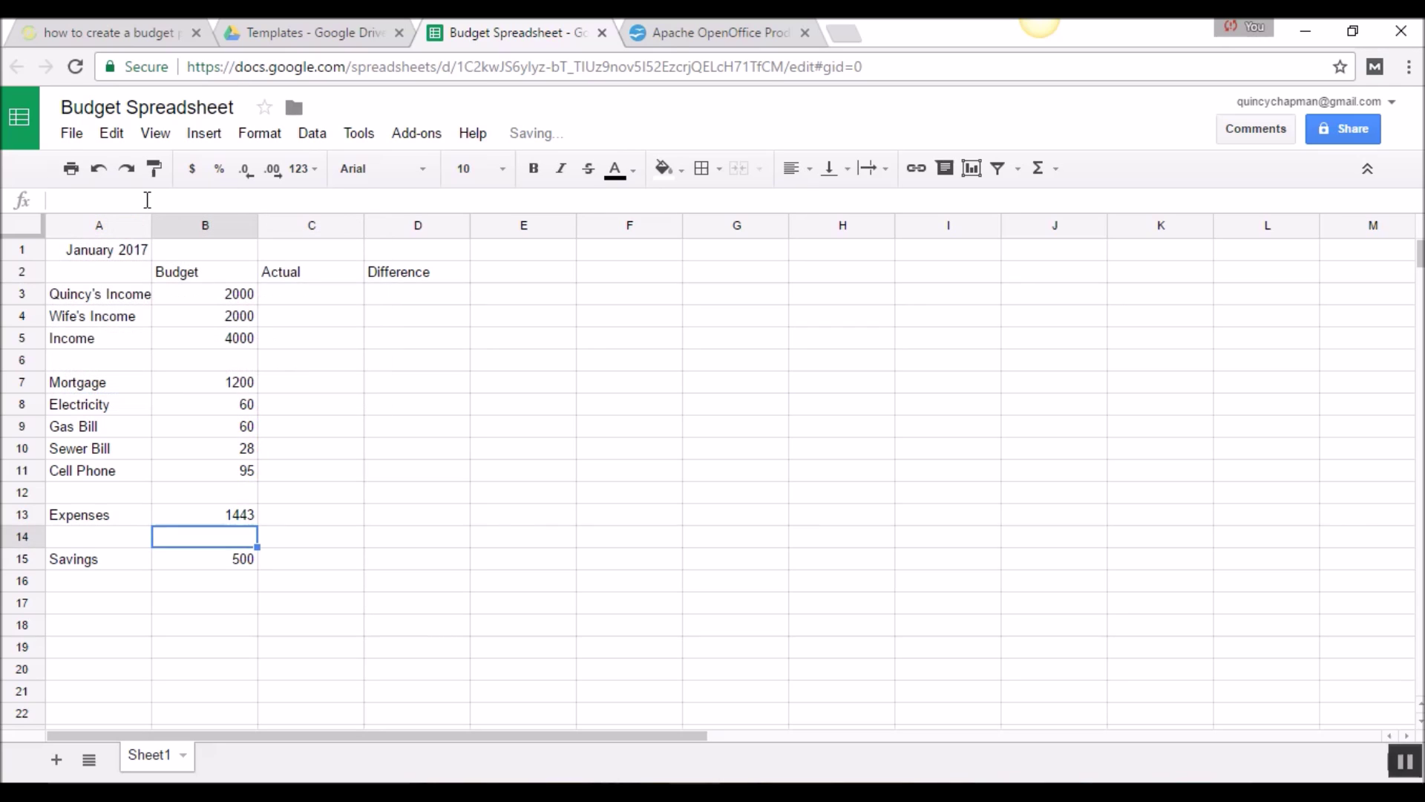
click(210, 494)
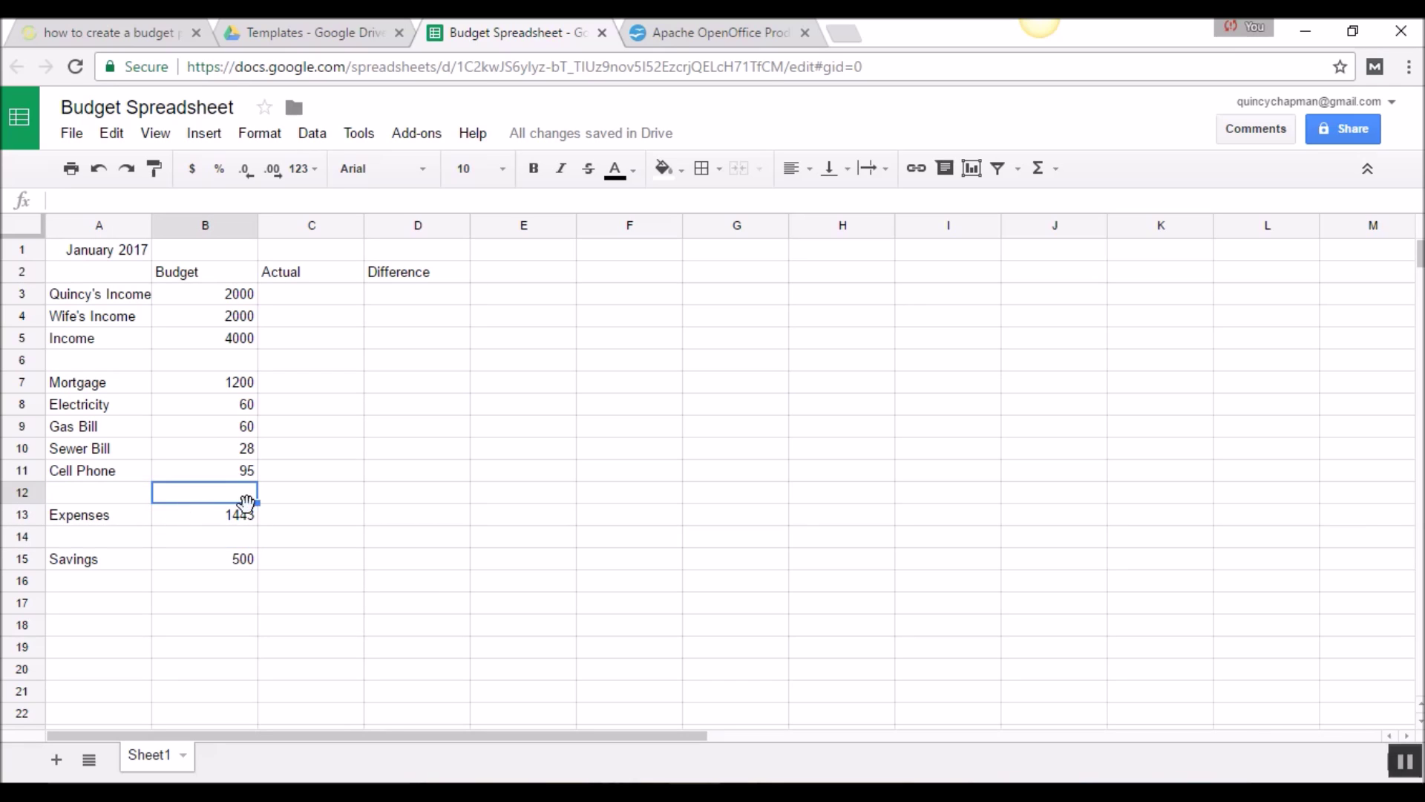
click(245, 519)
Step: Add a Credit Card expense in row 12 with a budget amount of 75
click(96, 494)
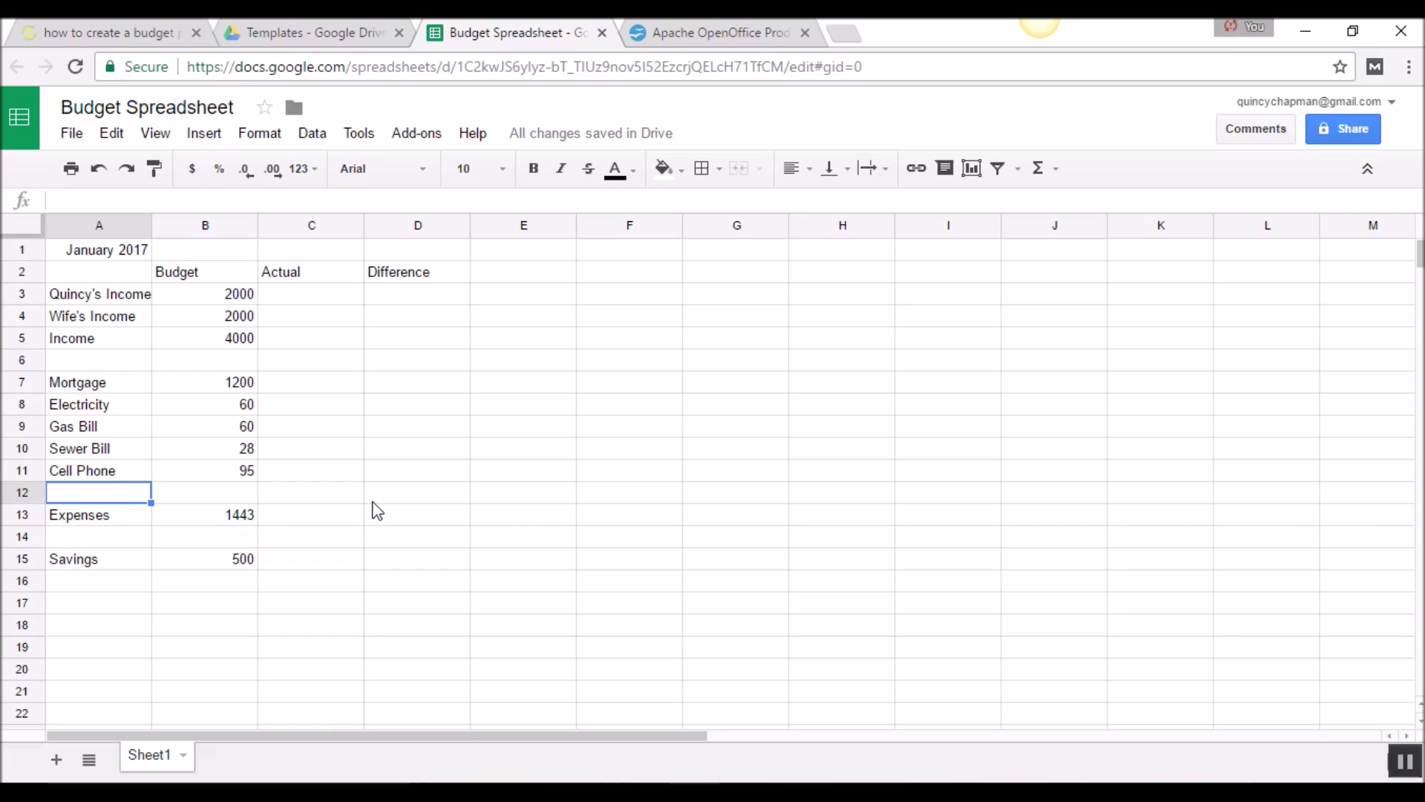
text(Credit Card)
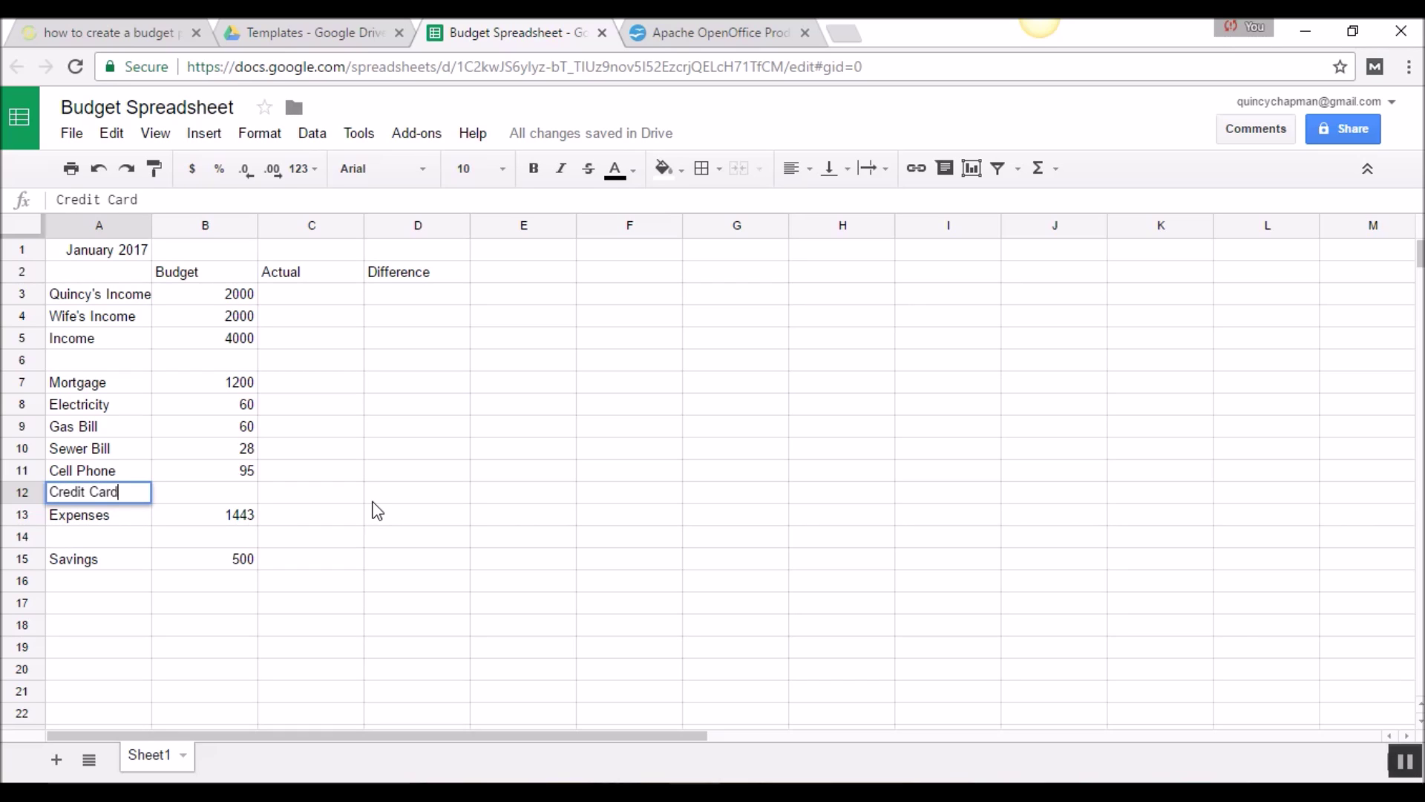
key(Tab)
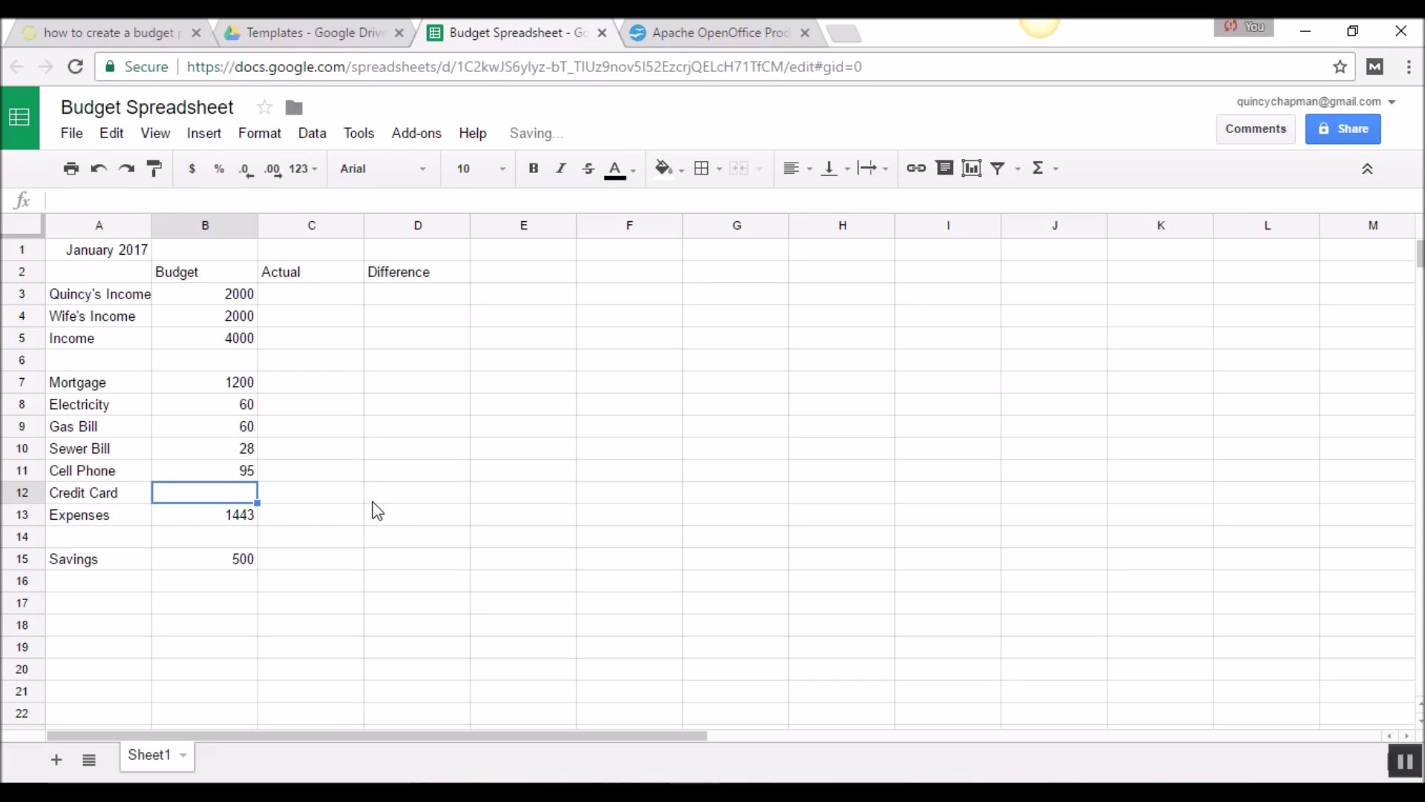
text(75)
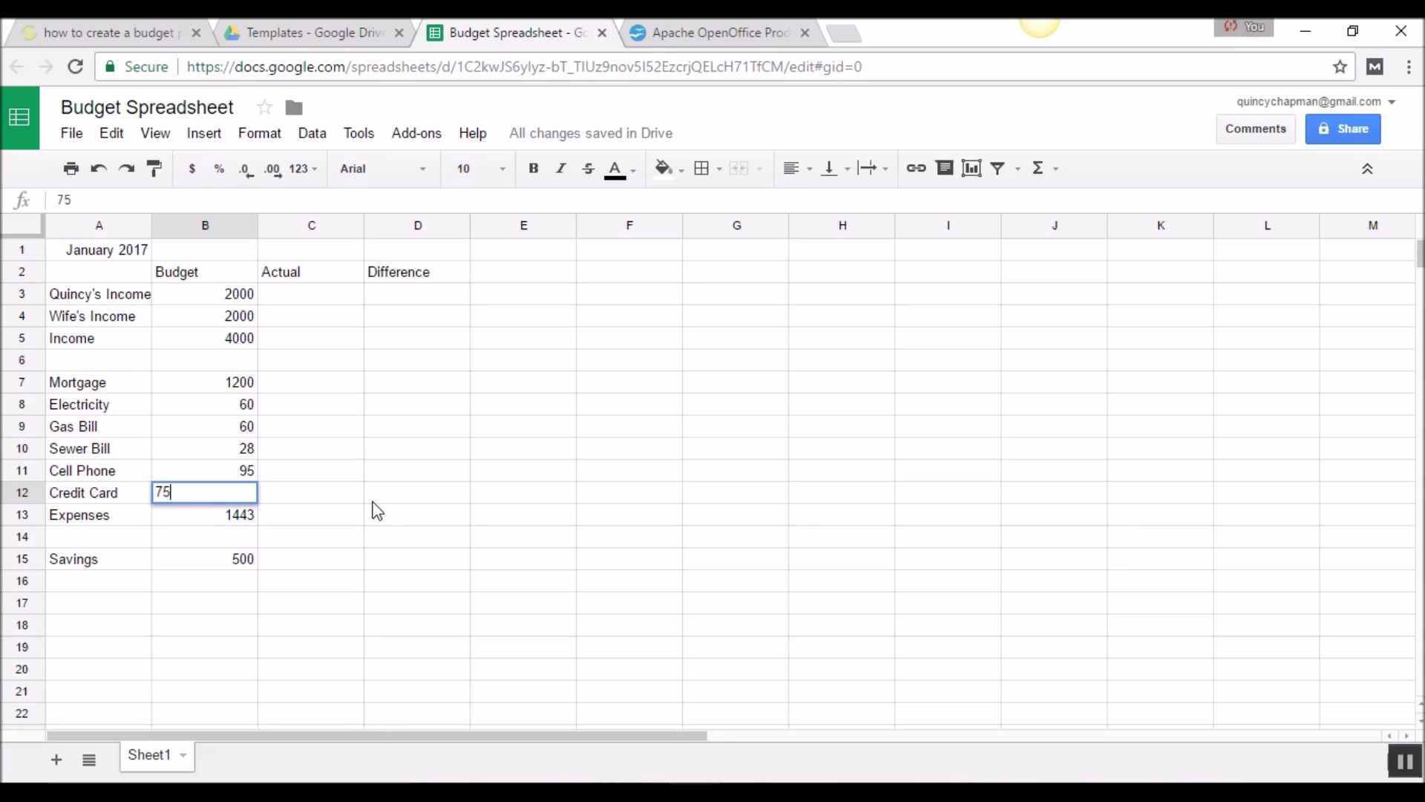
key(Return)
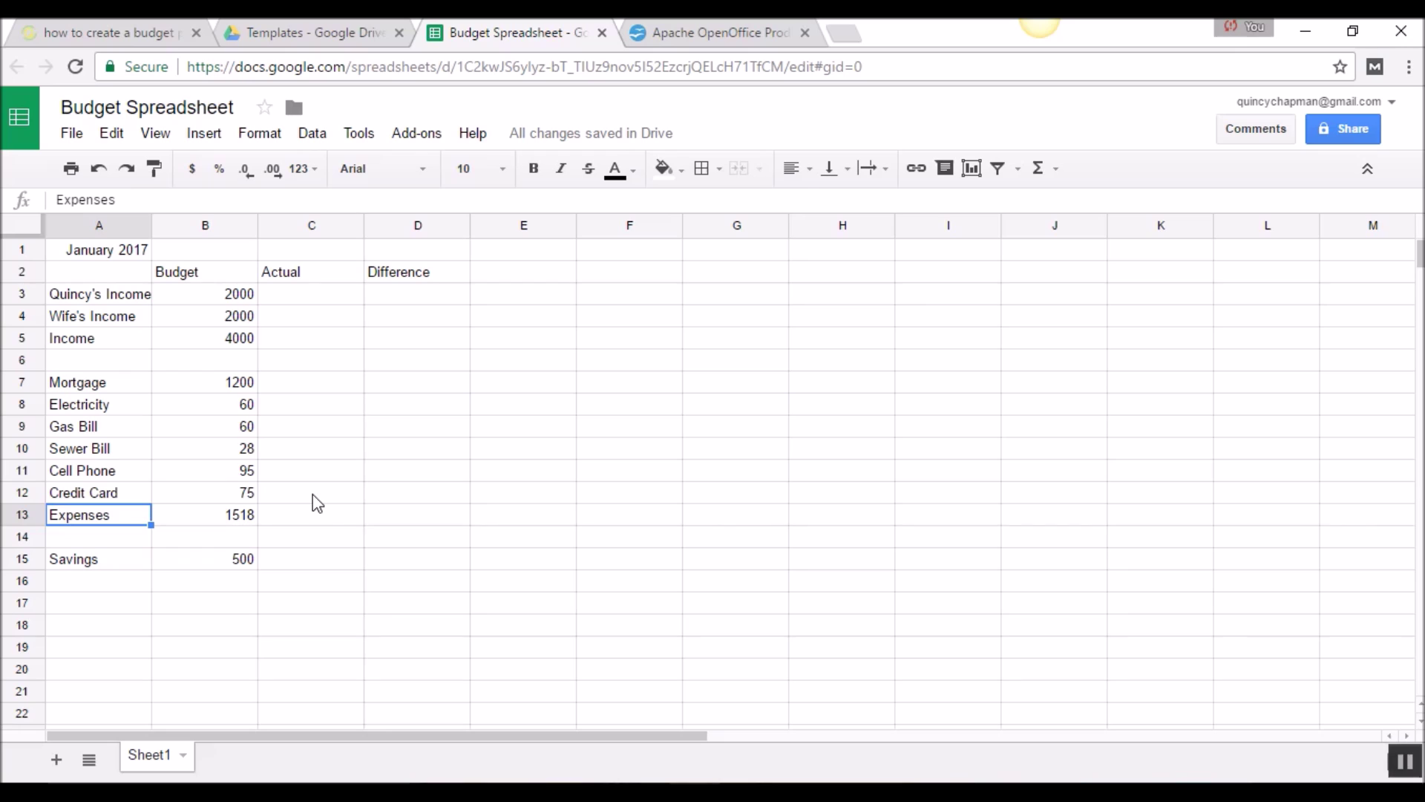
Step: Total the Actual column's individual incomes in the Income row, cell C5, with =SUM(C3:C4)
click(309, 339)
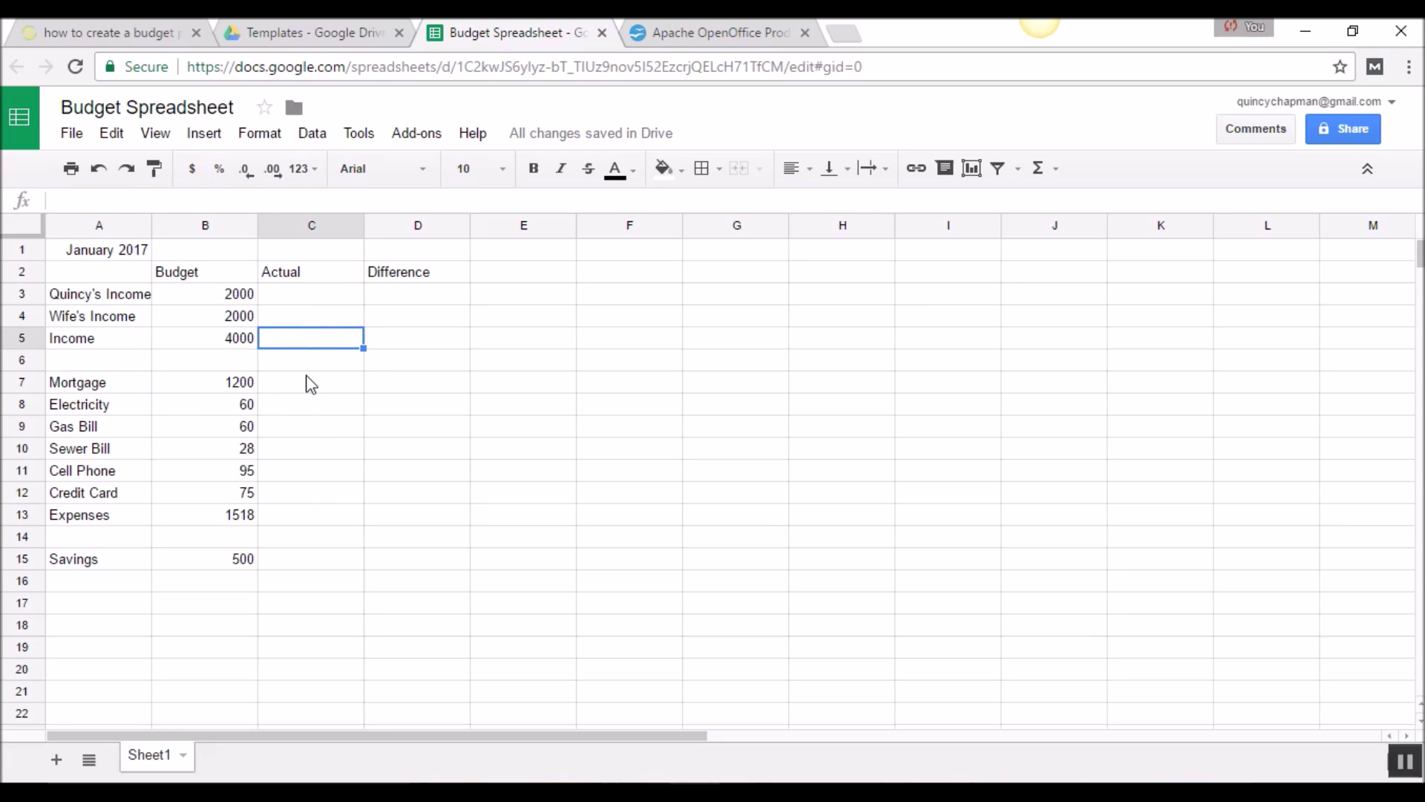
text(=SUM()
key(Up)
key(shift+Up)
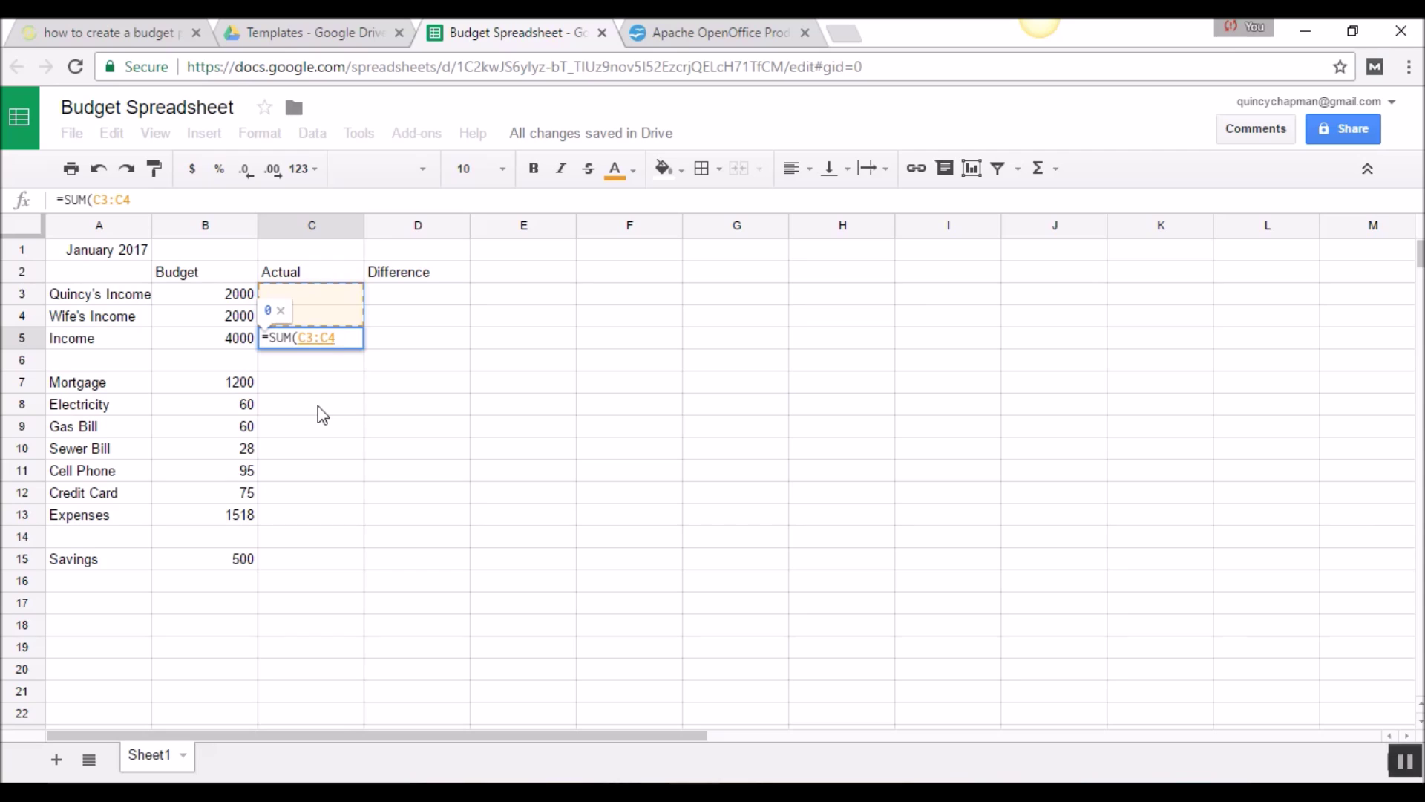
text())
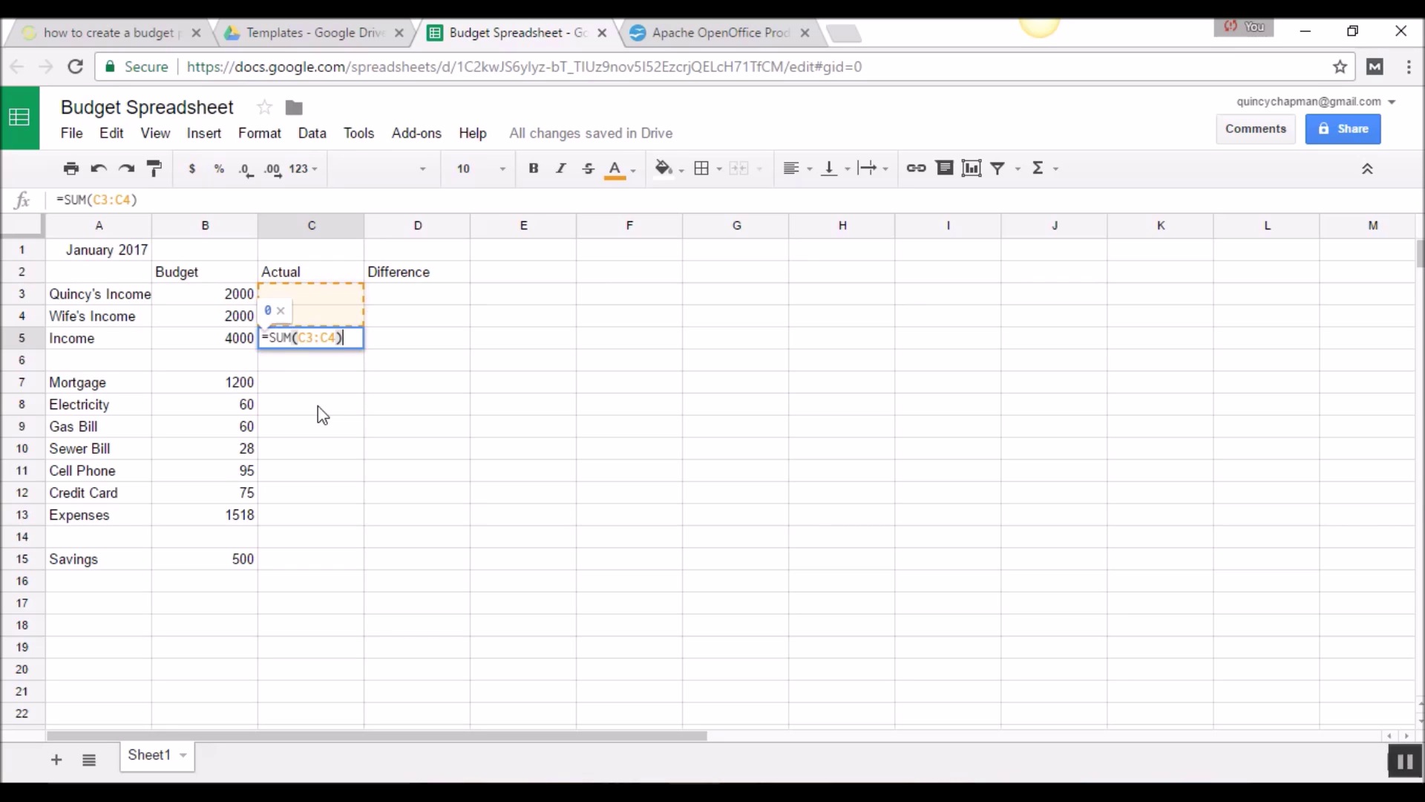
key(Return)
Step: Total the Actual column's expense items in the Expenses row, cell C13, with =SUM(C7:C12)
click(336, 514)
text(=SUM()
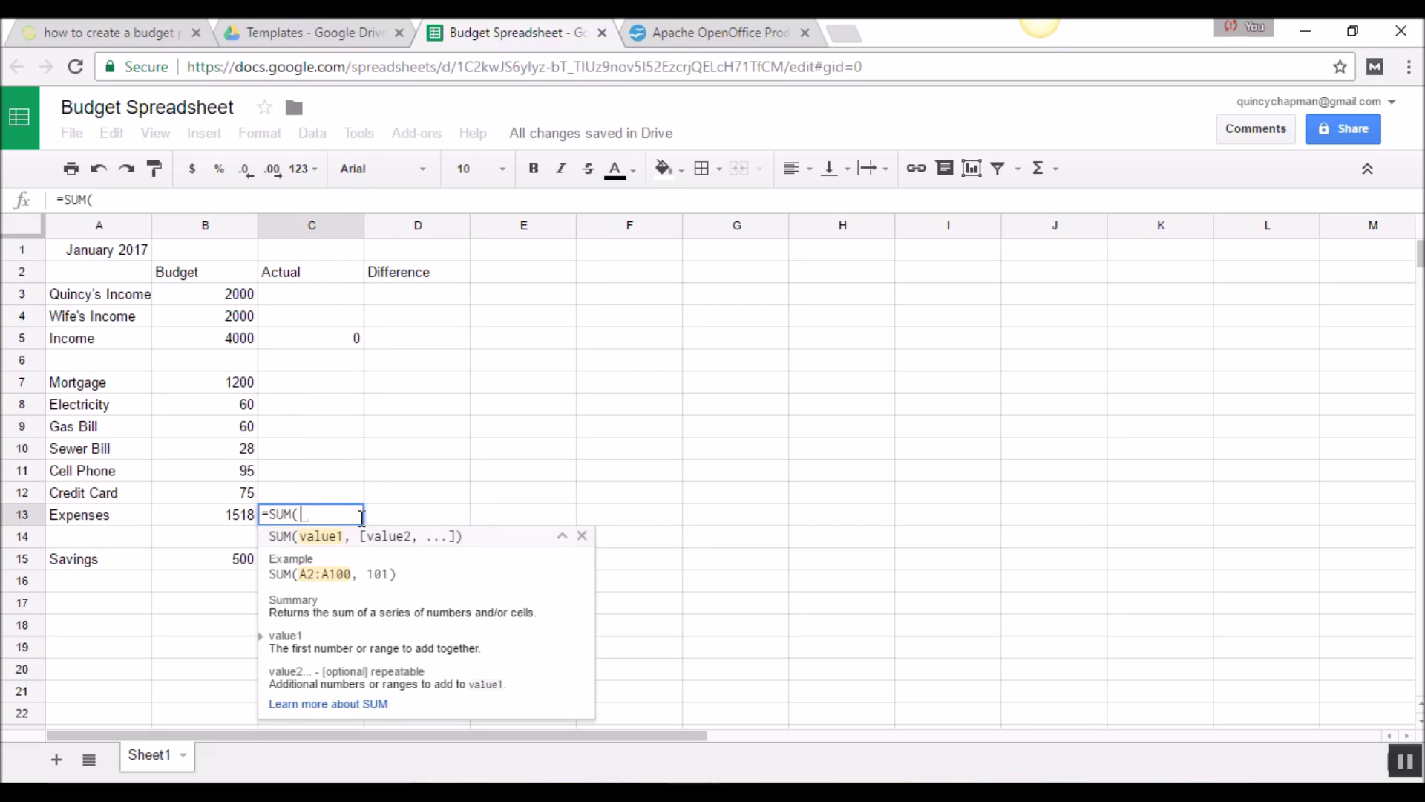
click(303, 494)
drag(301, 490, 321, 382)
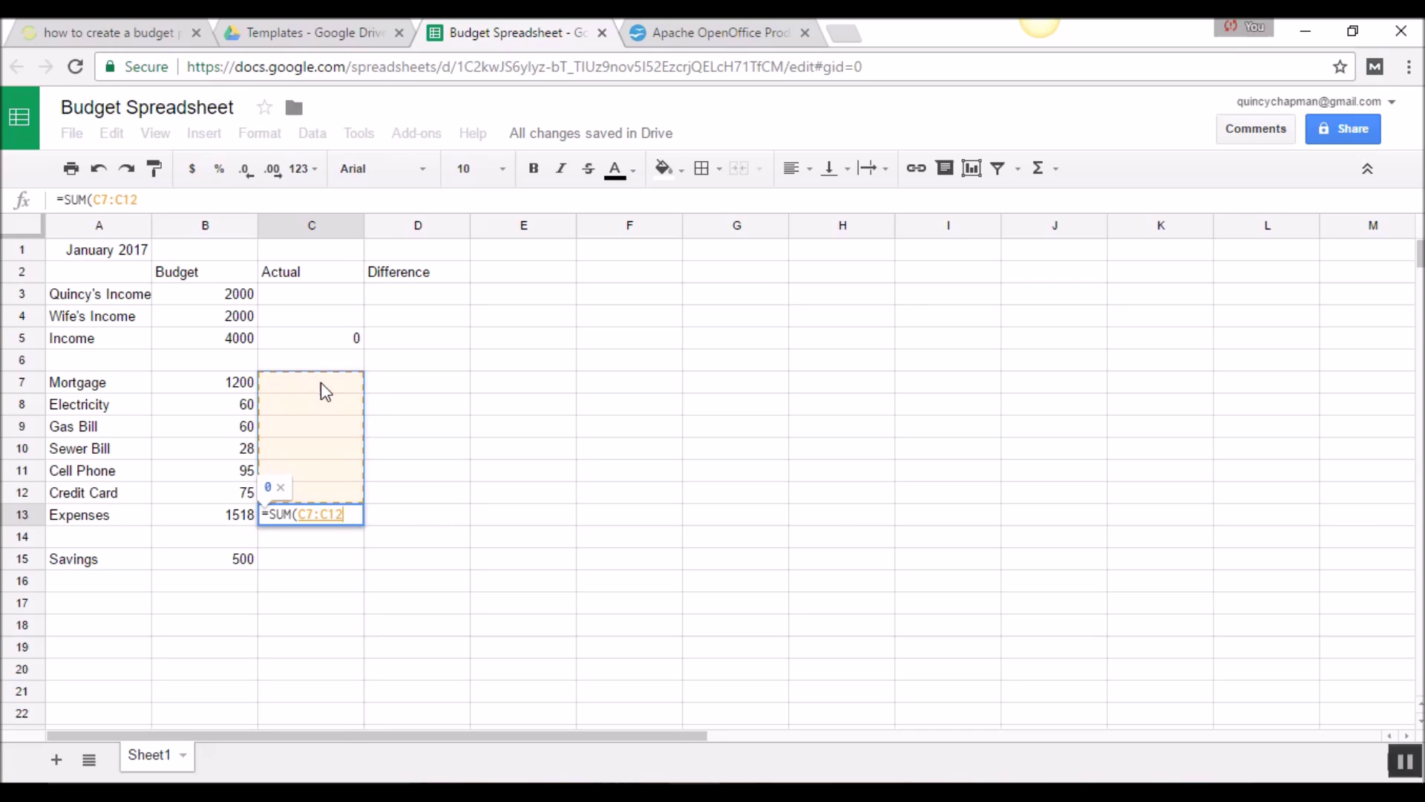
text())
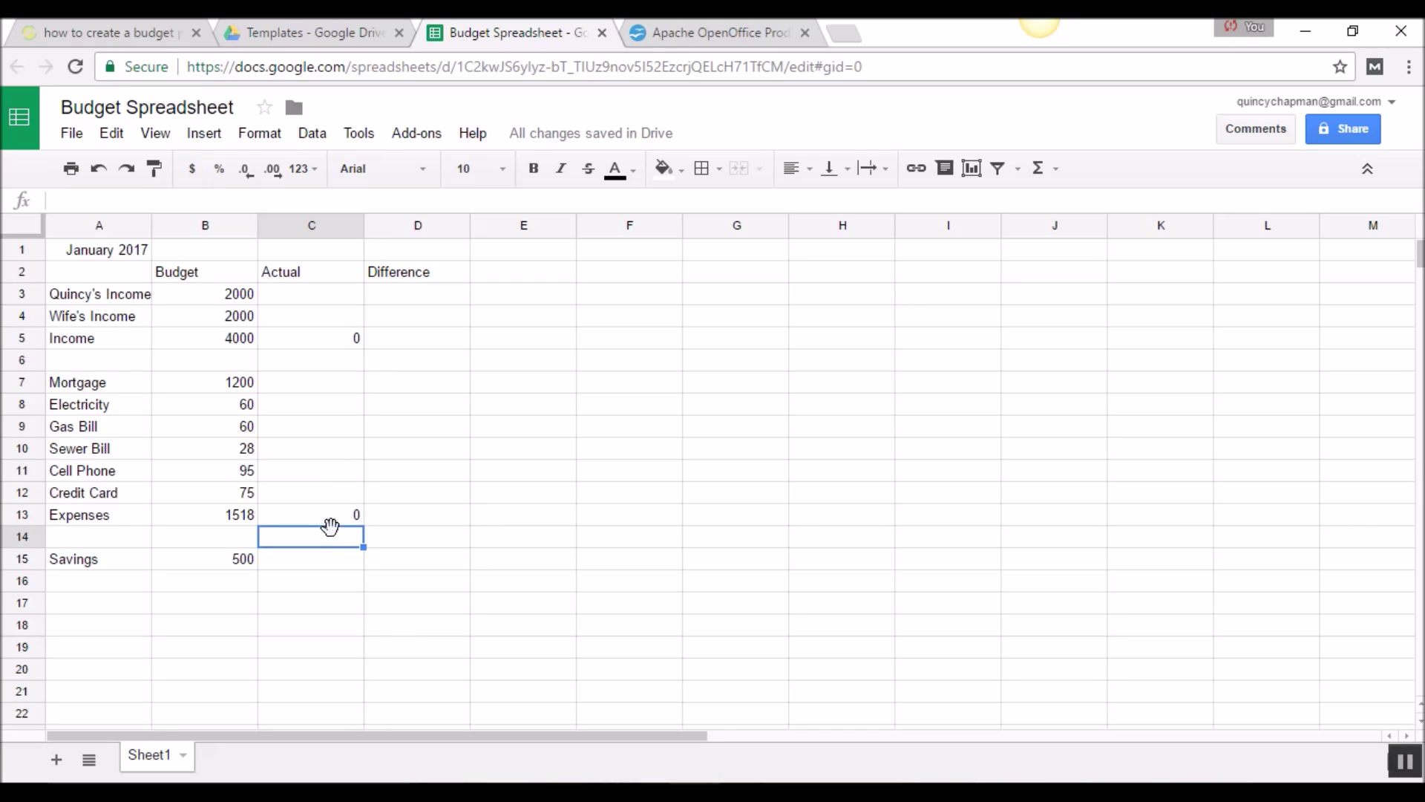
Step: Try a SUM formula in C5 that adds the separate cells C4, C3, H8 and G14
click(338, 342)
text(=)
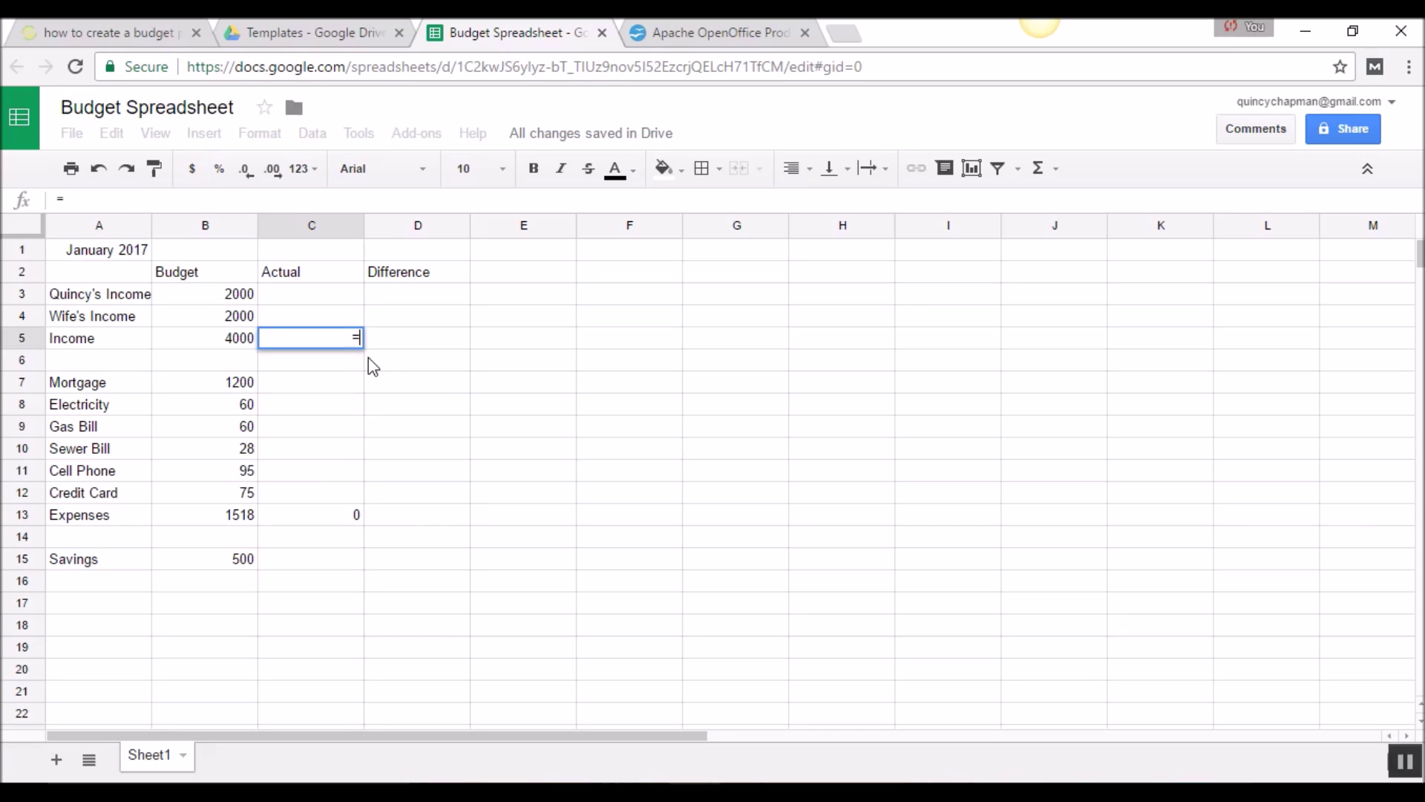
text(SUM)
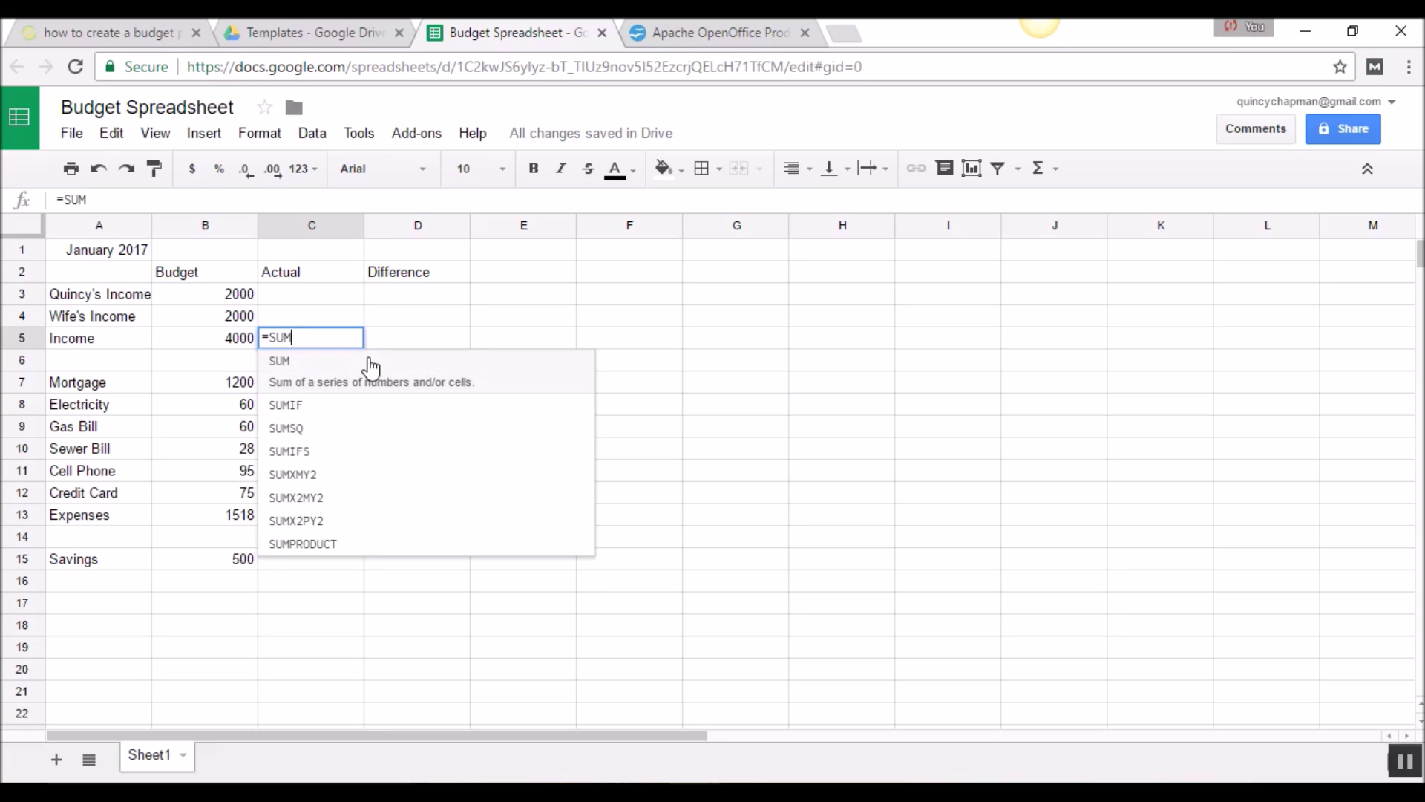
click(371, 365)
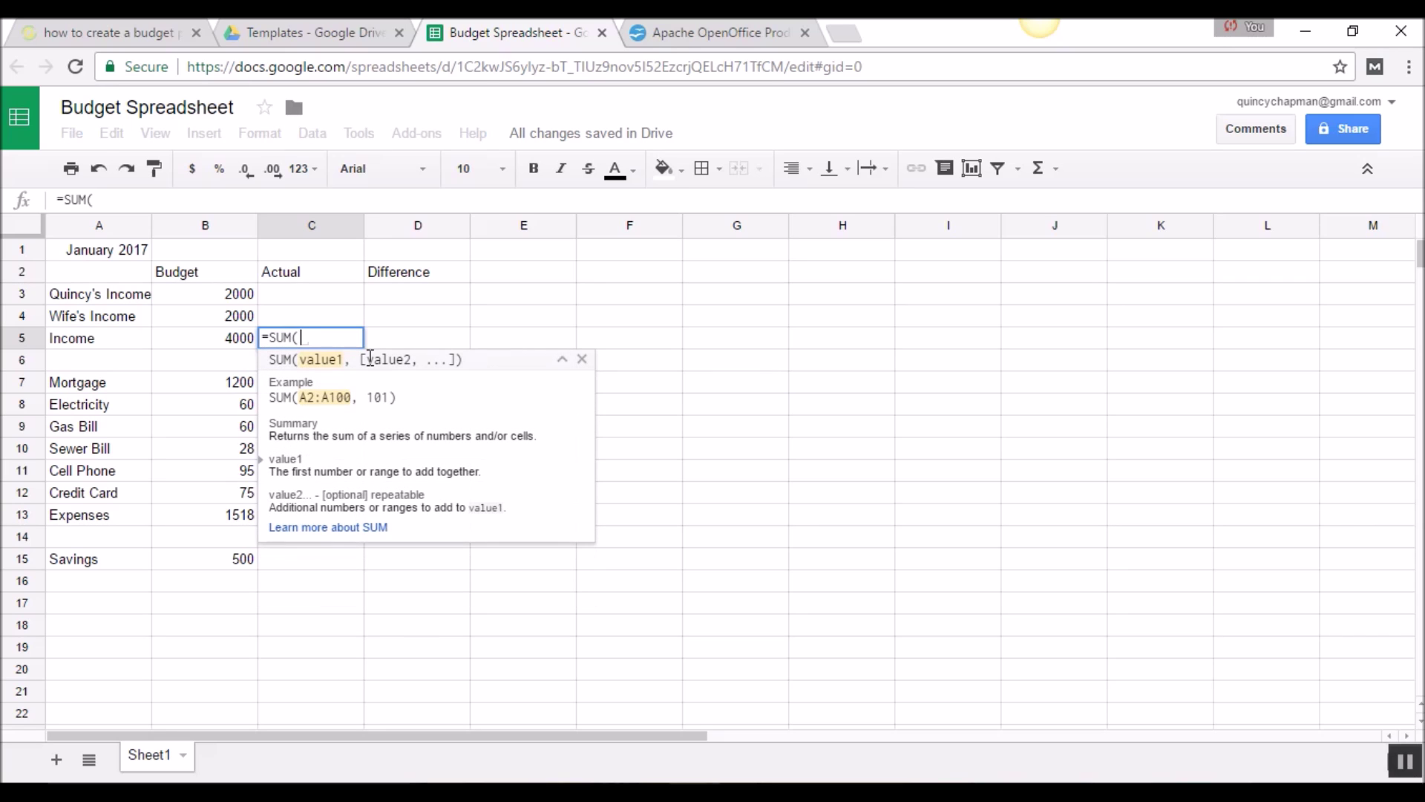
click(288, 317)
text(,)
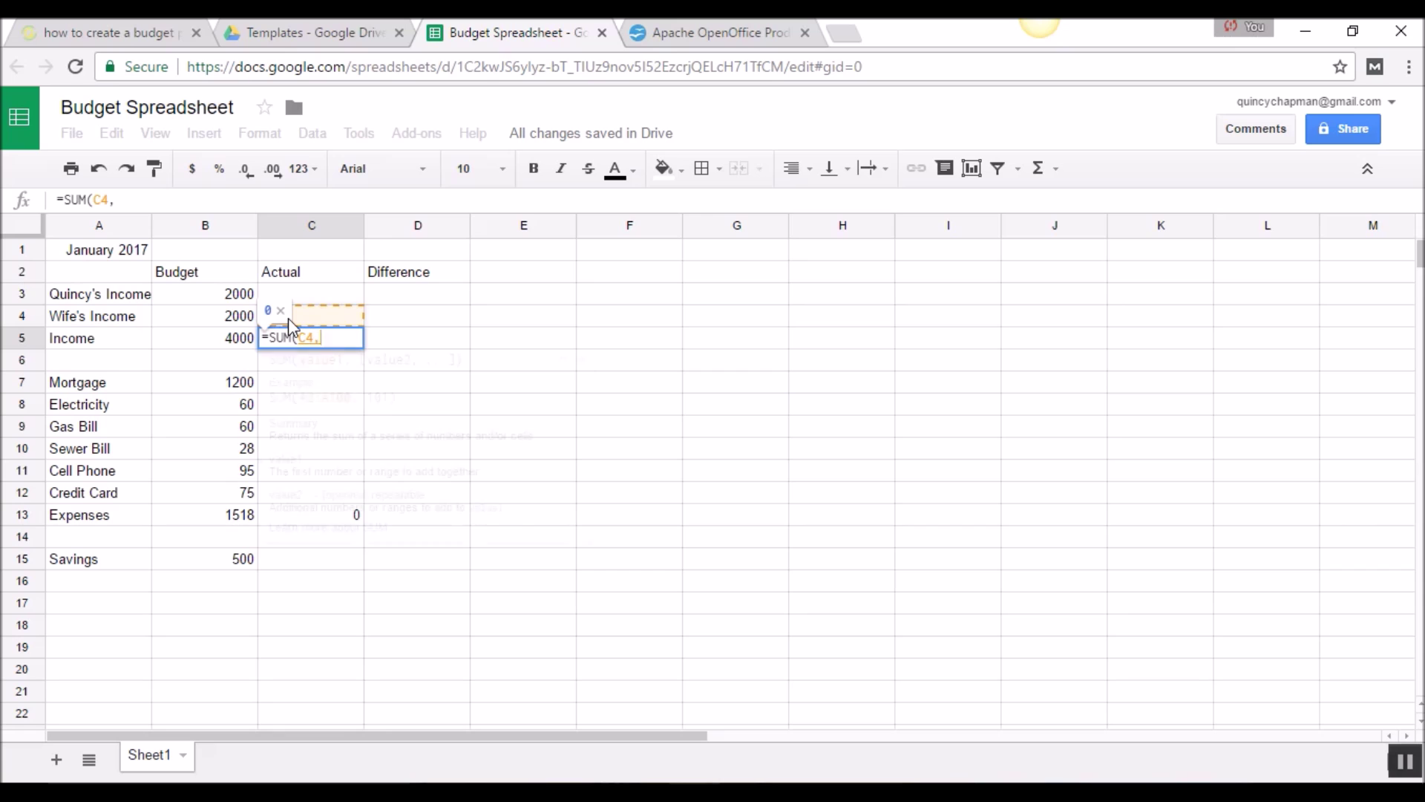
click(332, 297)
text(,)
click(825, 416)
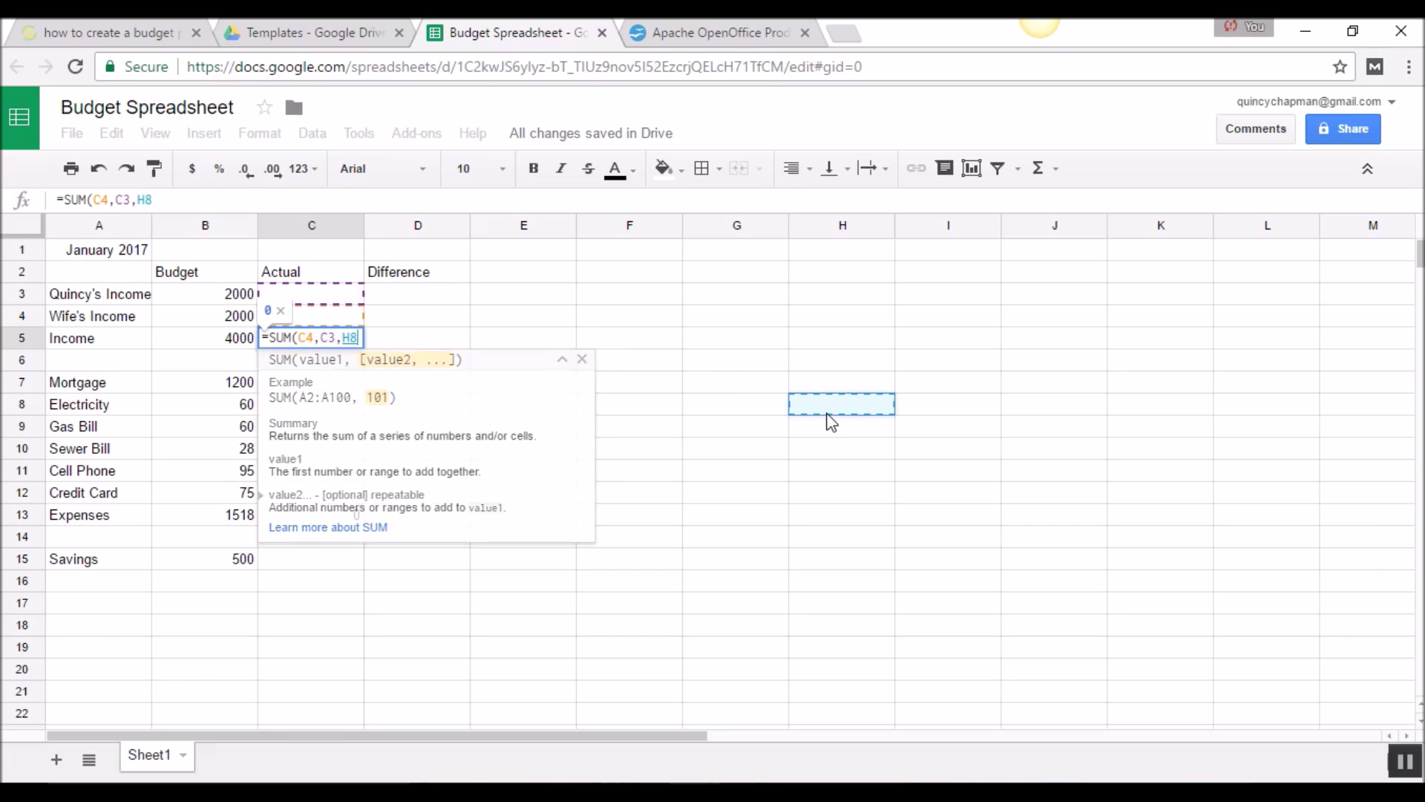
text(,)
click(720, 537)
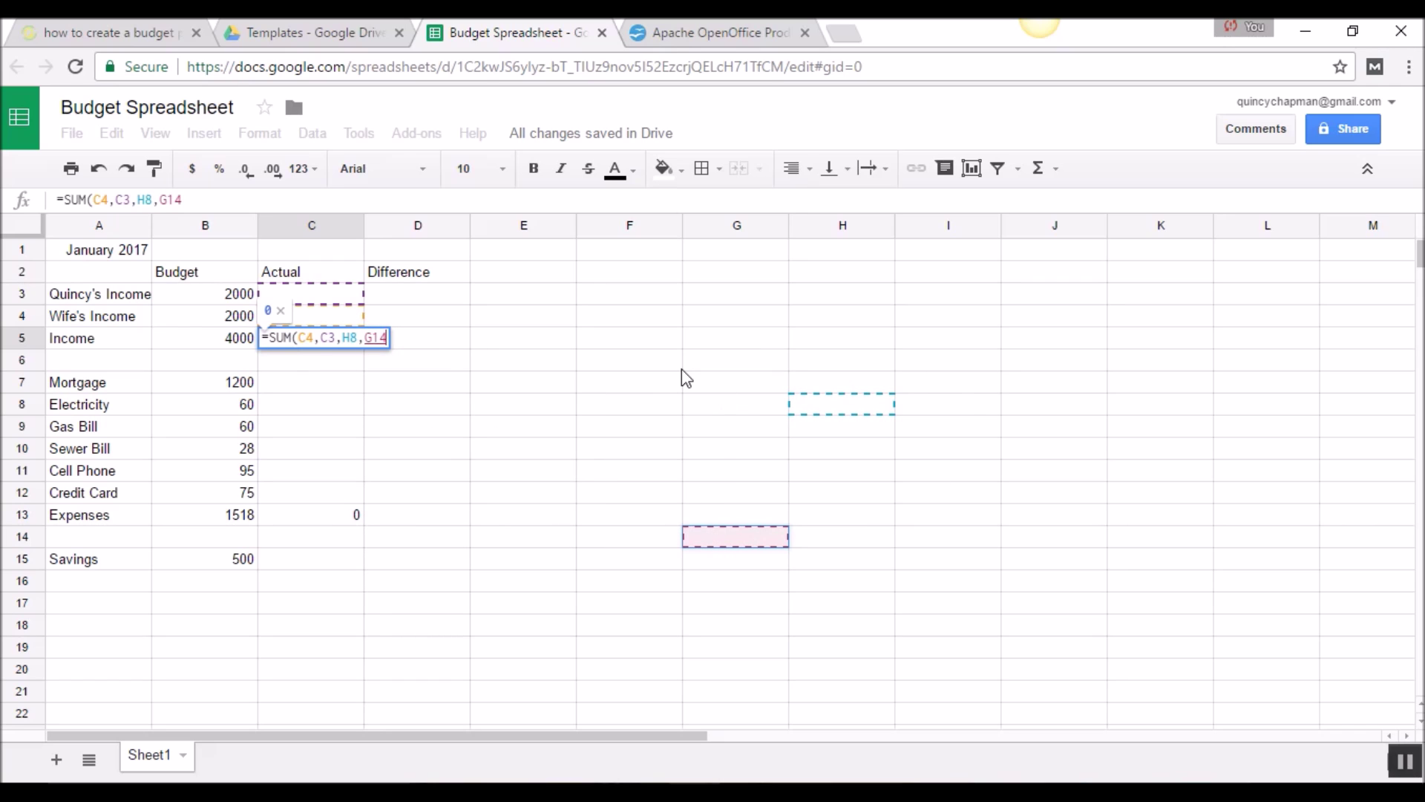
key(Return)
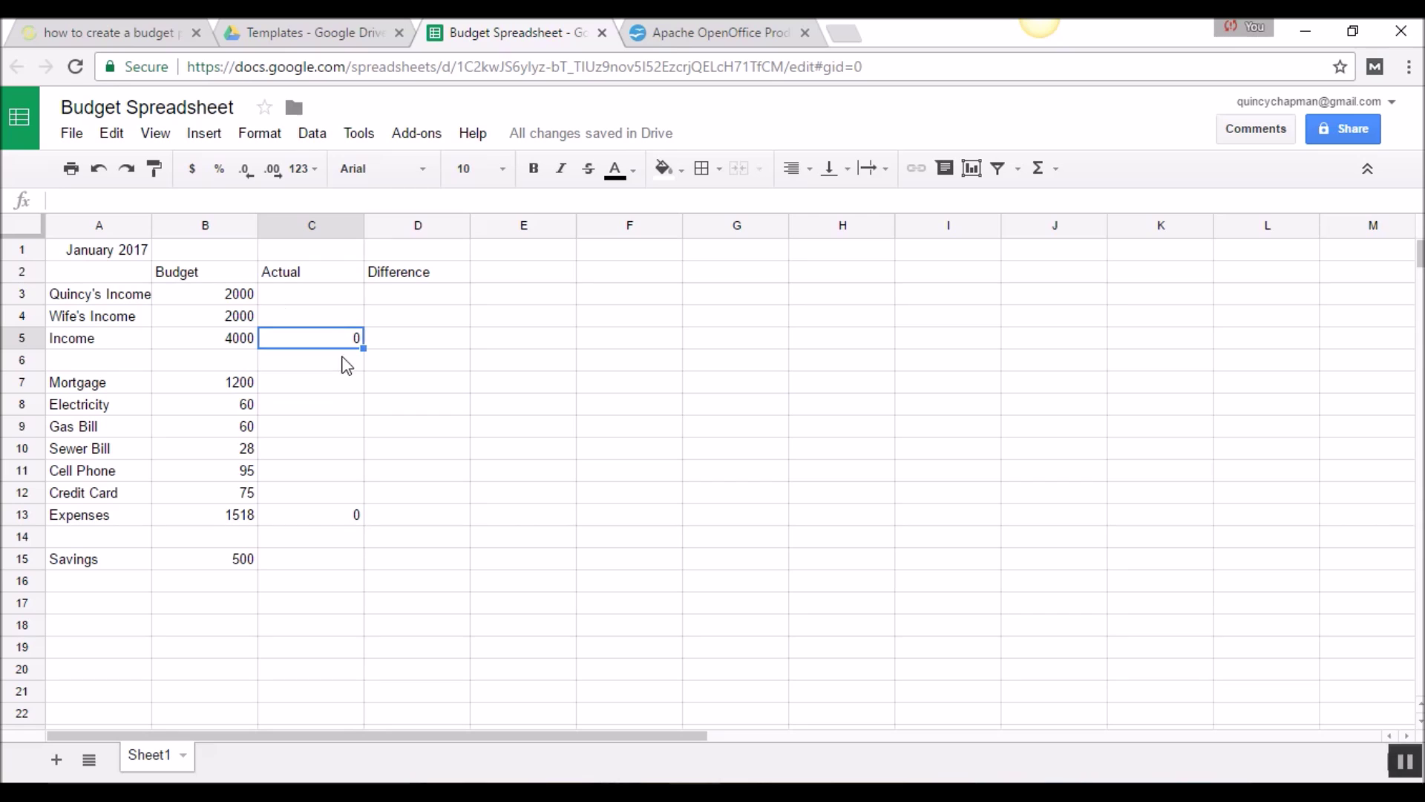
Step: Re-enter the Actual Income total in C5 as a SUM of the two individual income cells above it
text(=SUM()
drag(276, 300, 277, 307)
key(Return)
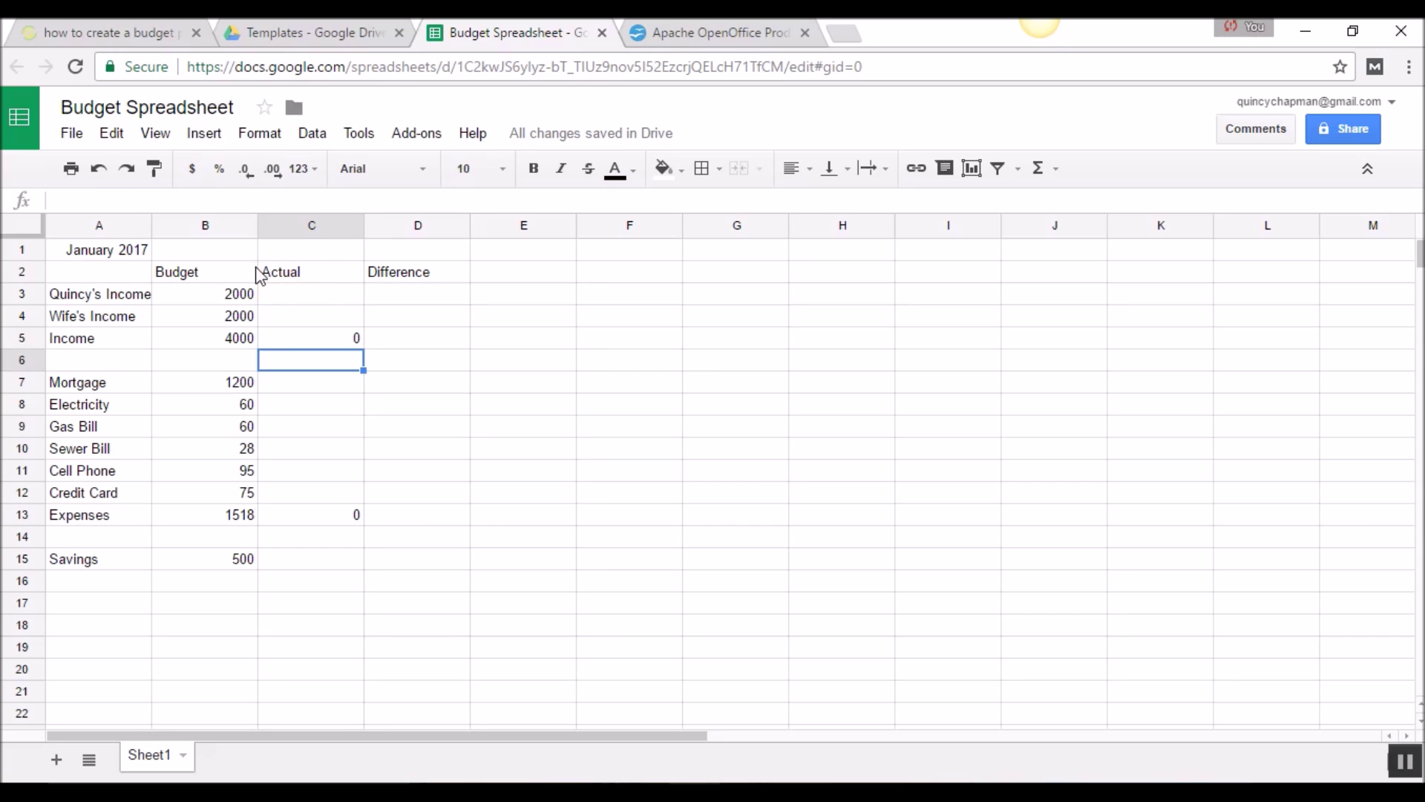
Step: Fill the two individual income cells in the Actual column, C3:C4, with yellow
click(318, 342)
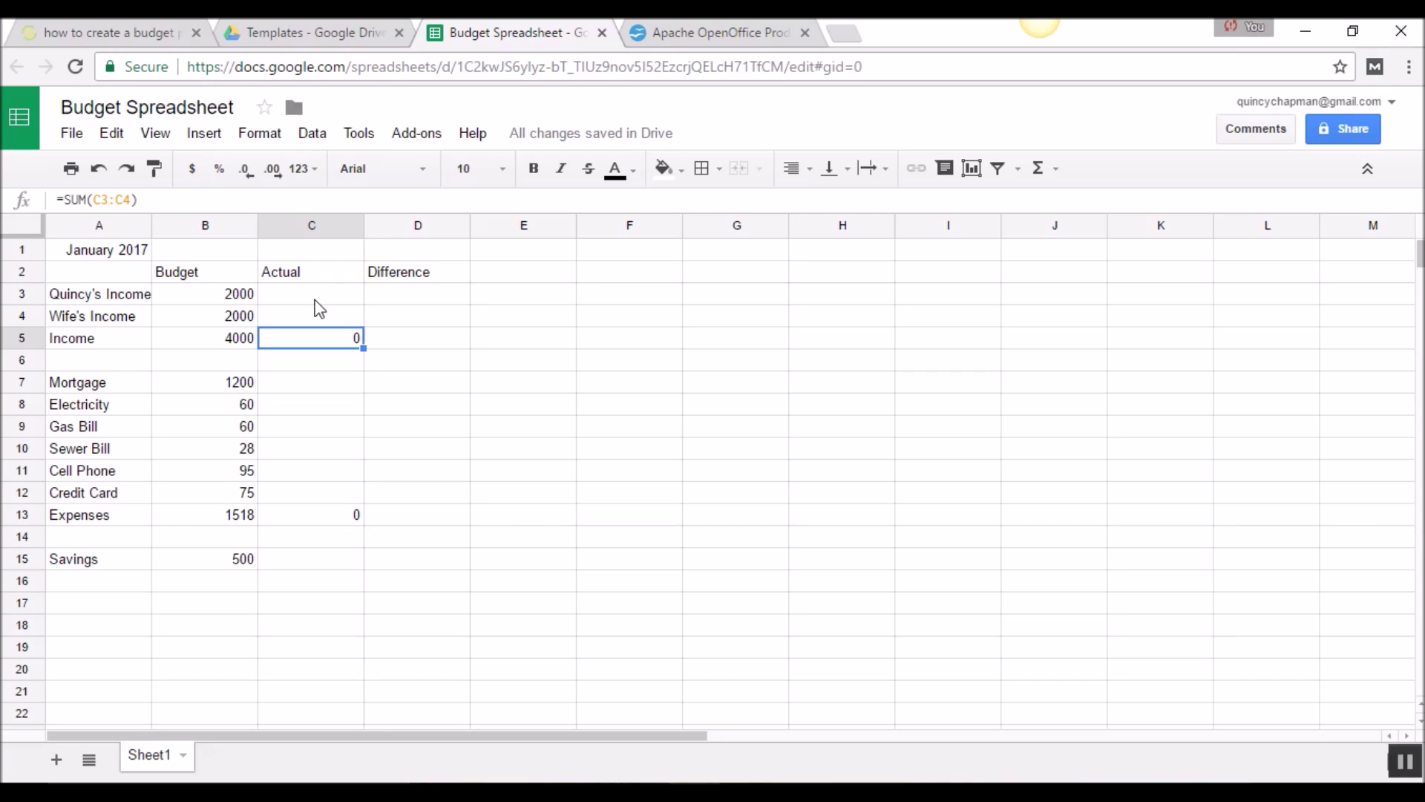
drag(317, 299, 313, 315)
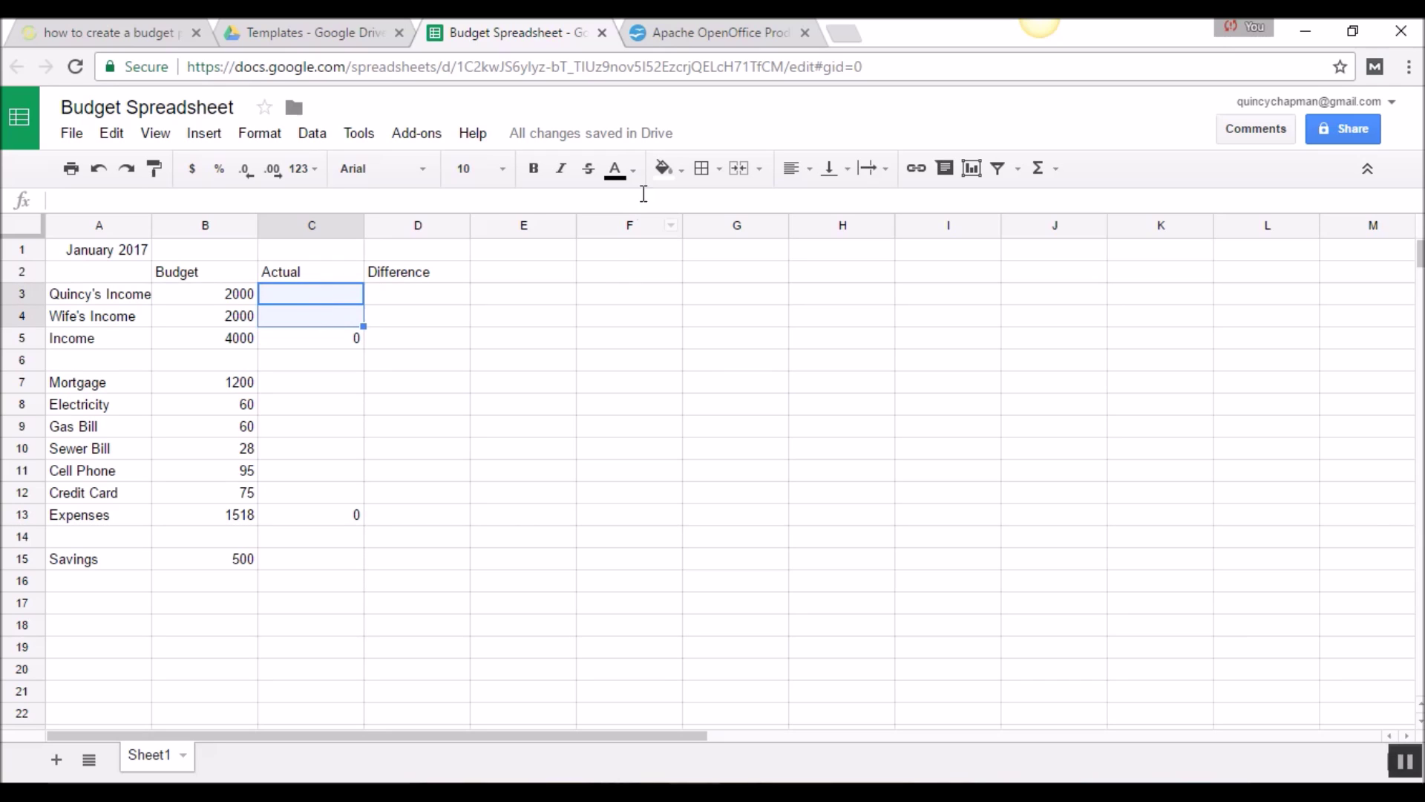
click(685, 175)
click(732, 260)
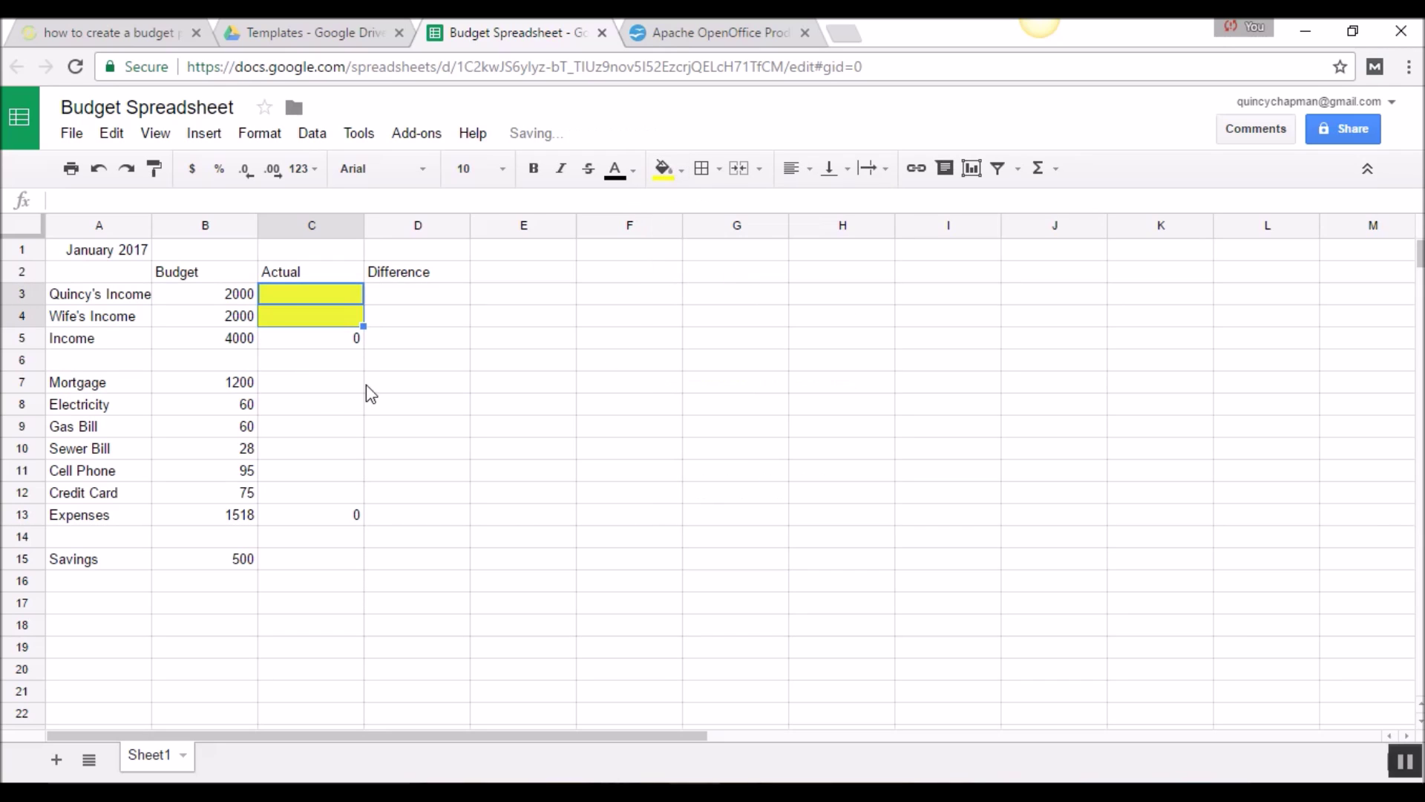
Step: Fill the Actual column's expense item cells C7:C12 and its Savings cell C15 with yellow
drag(300, 389, 315, 494)
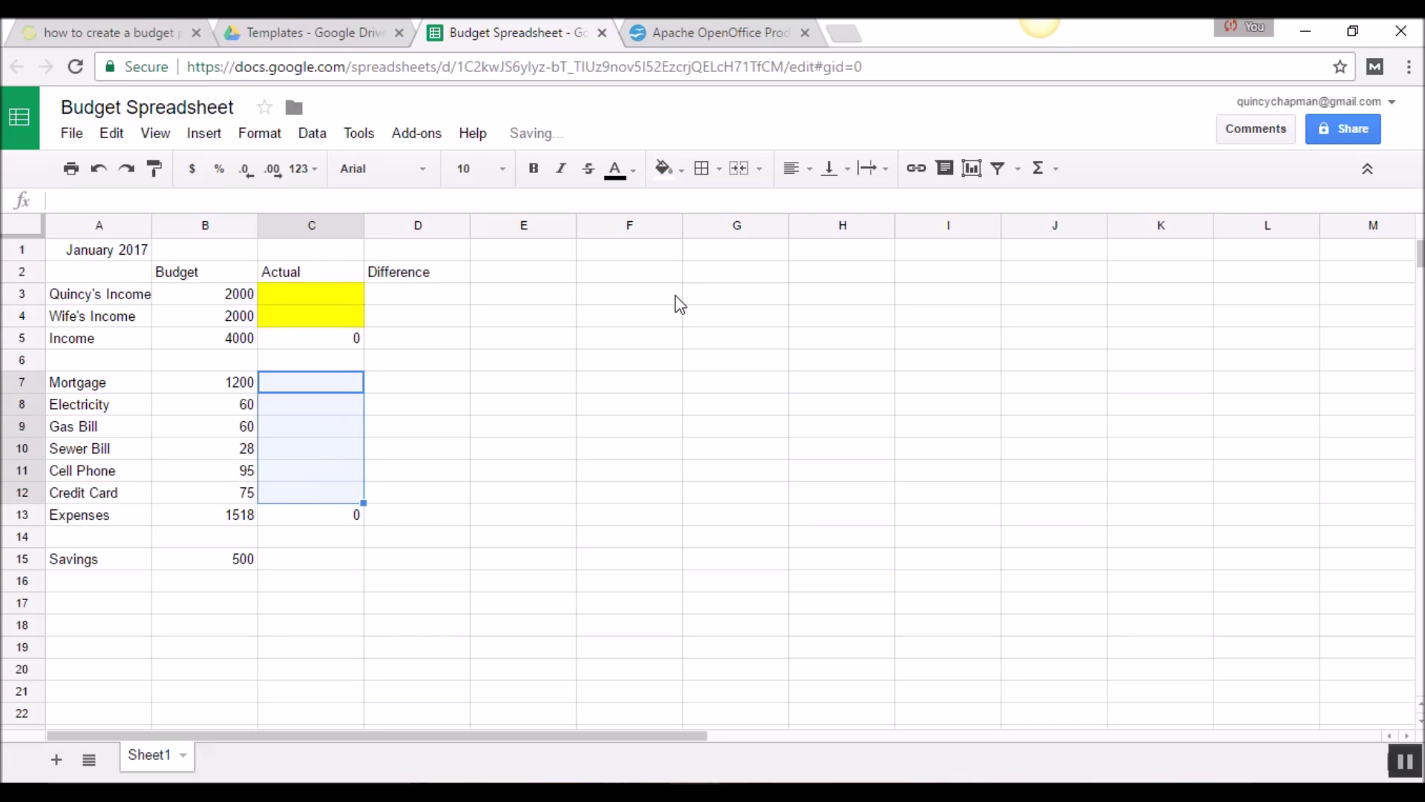
click(681, 171)
click(731, 261)
click(318, 560)
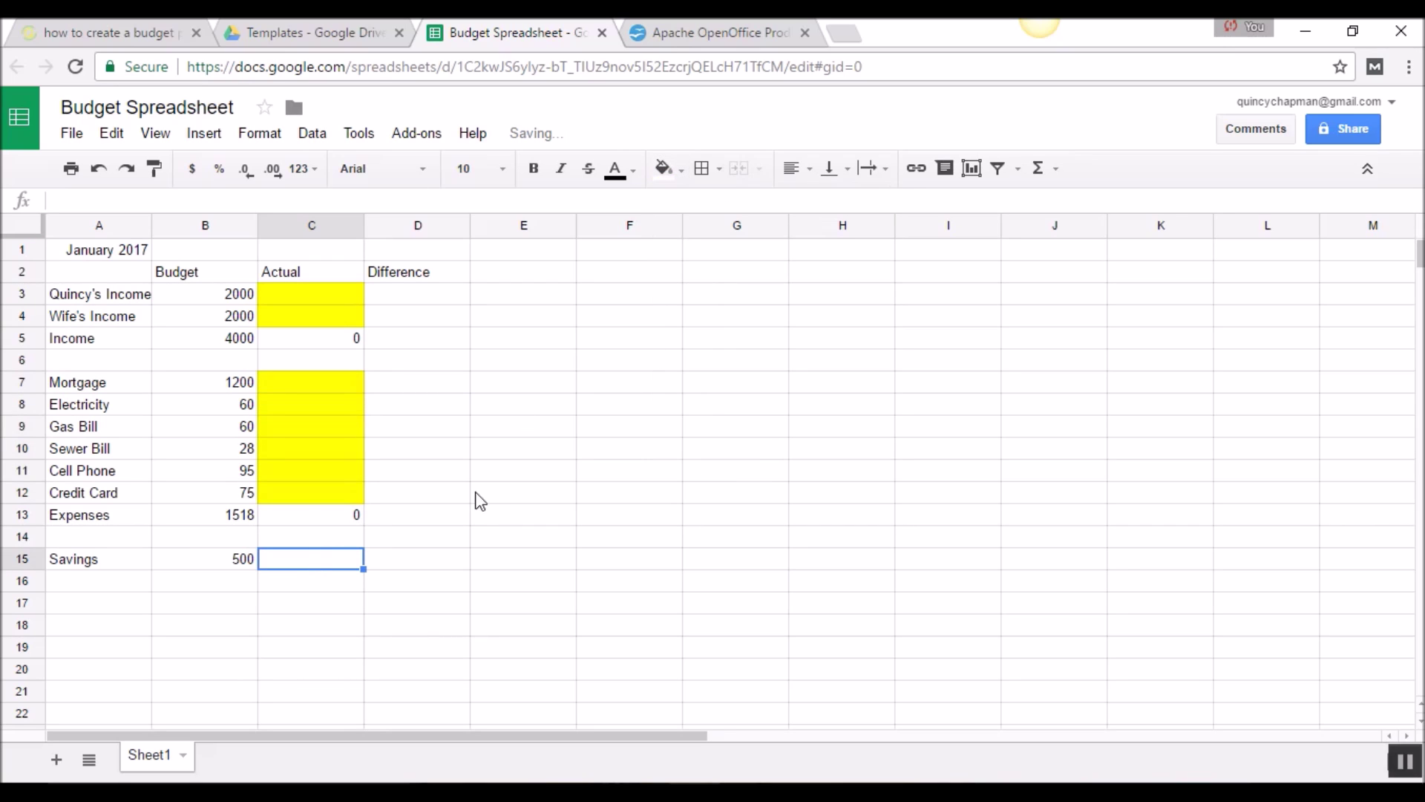
click(681, 171)
click(732, 260)
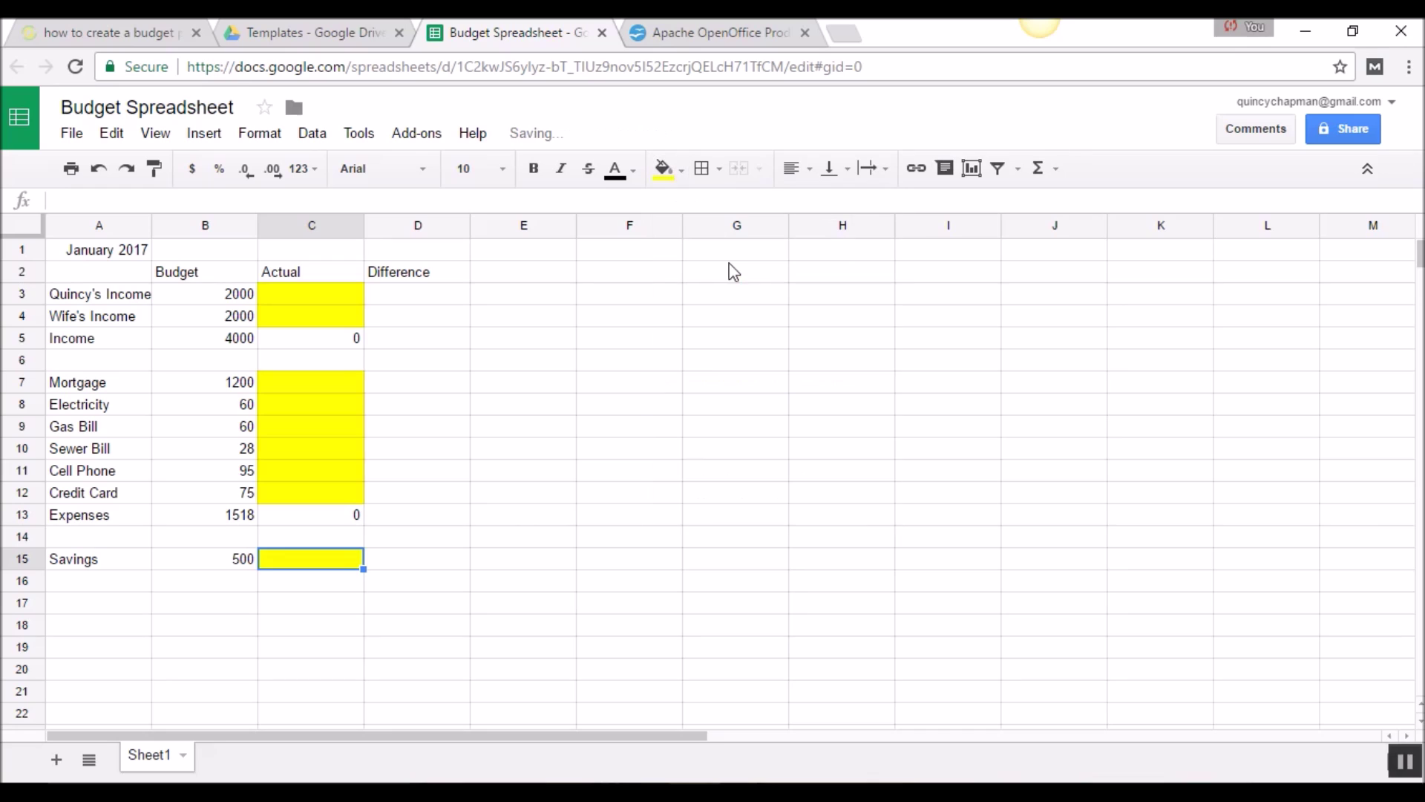
click(594, 528)
Step: Try a budget-minus-actual formula, =B3-C3, for the first income's Difference in D3
click(421, 299)
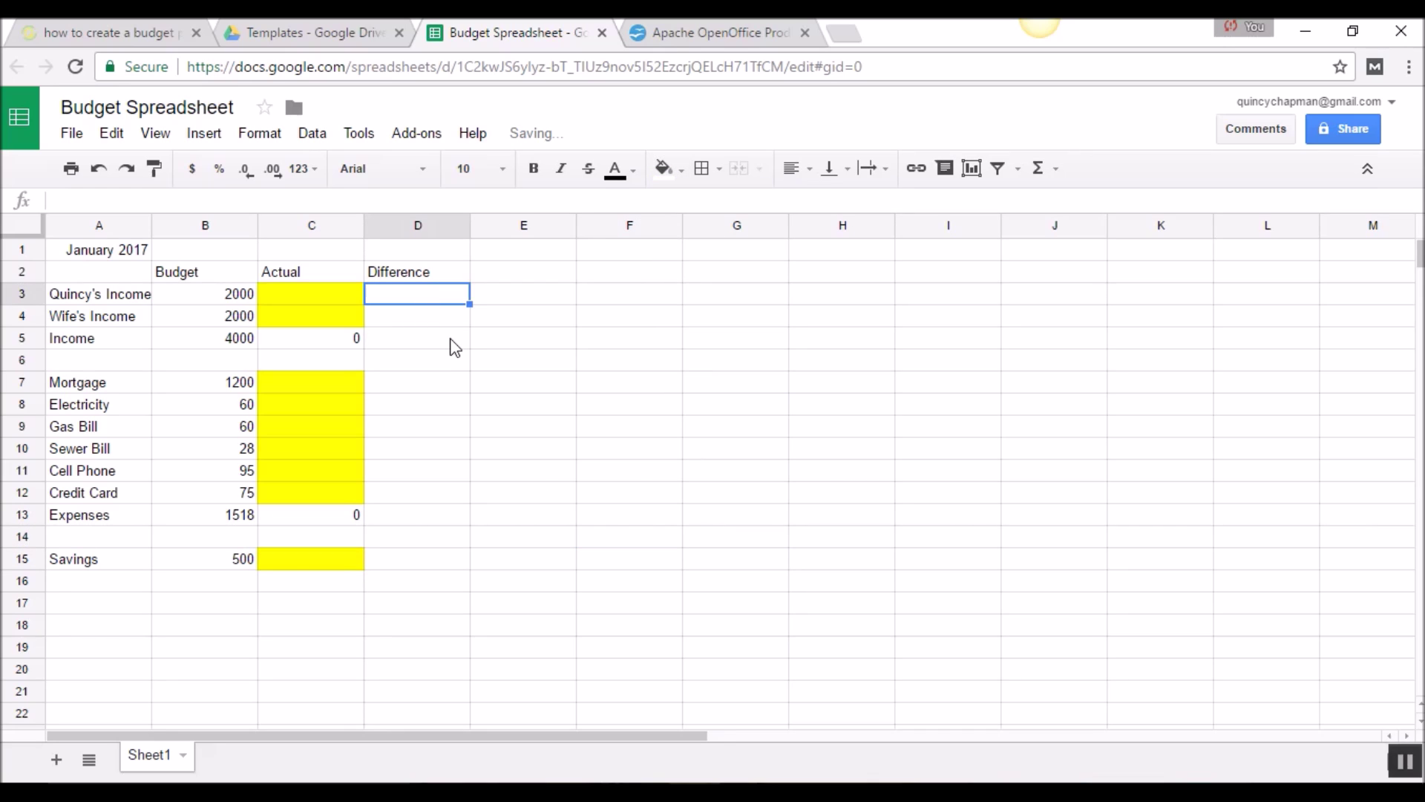
text(=)
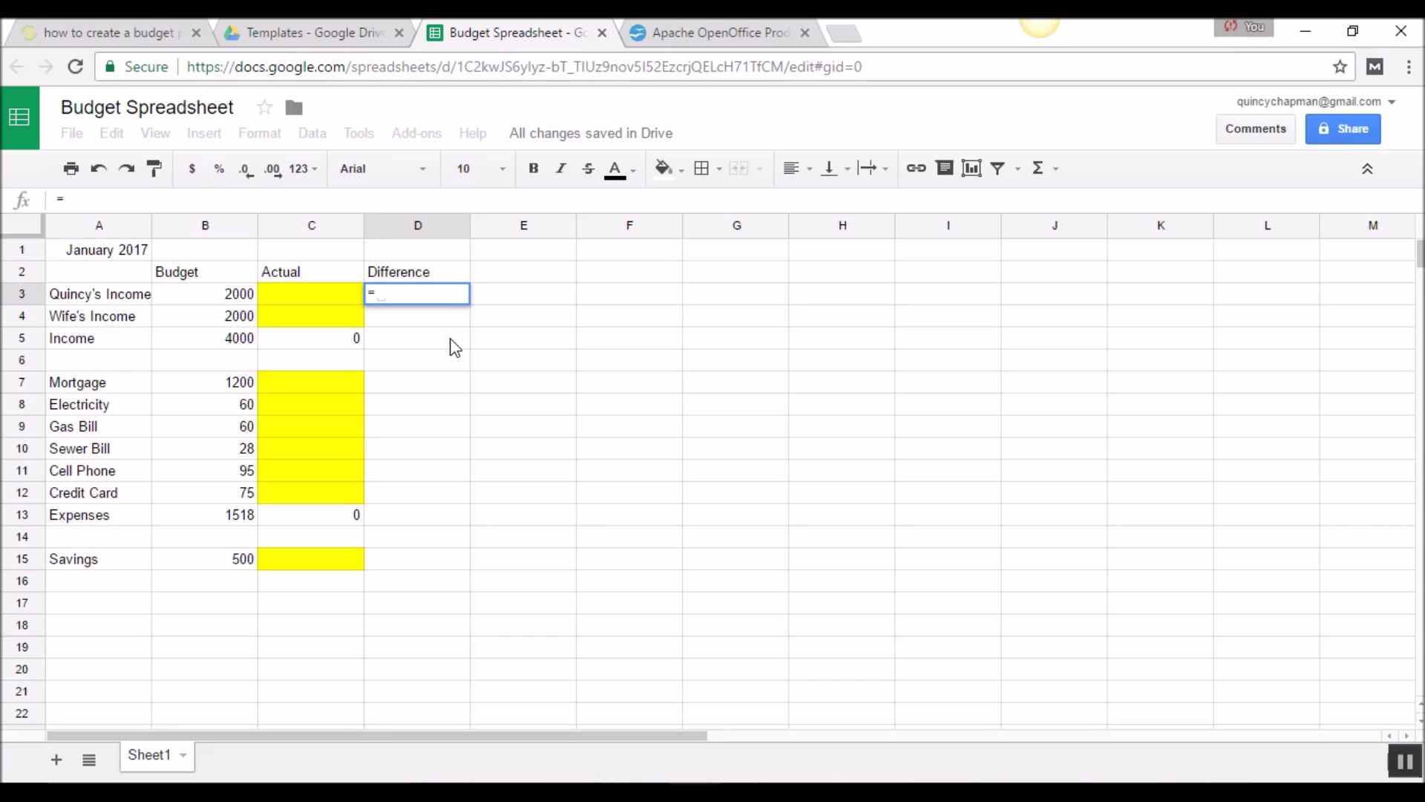
key(Left)
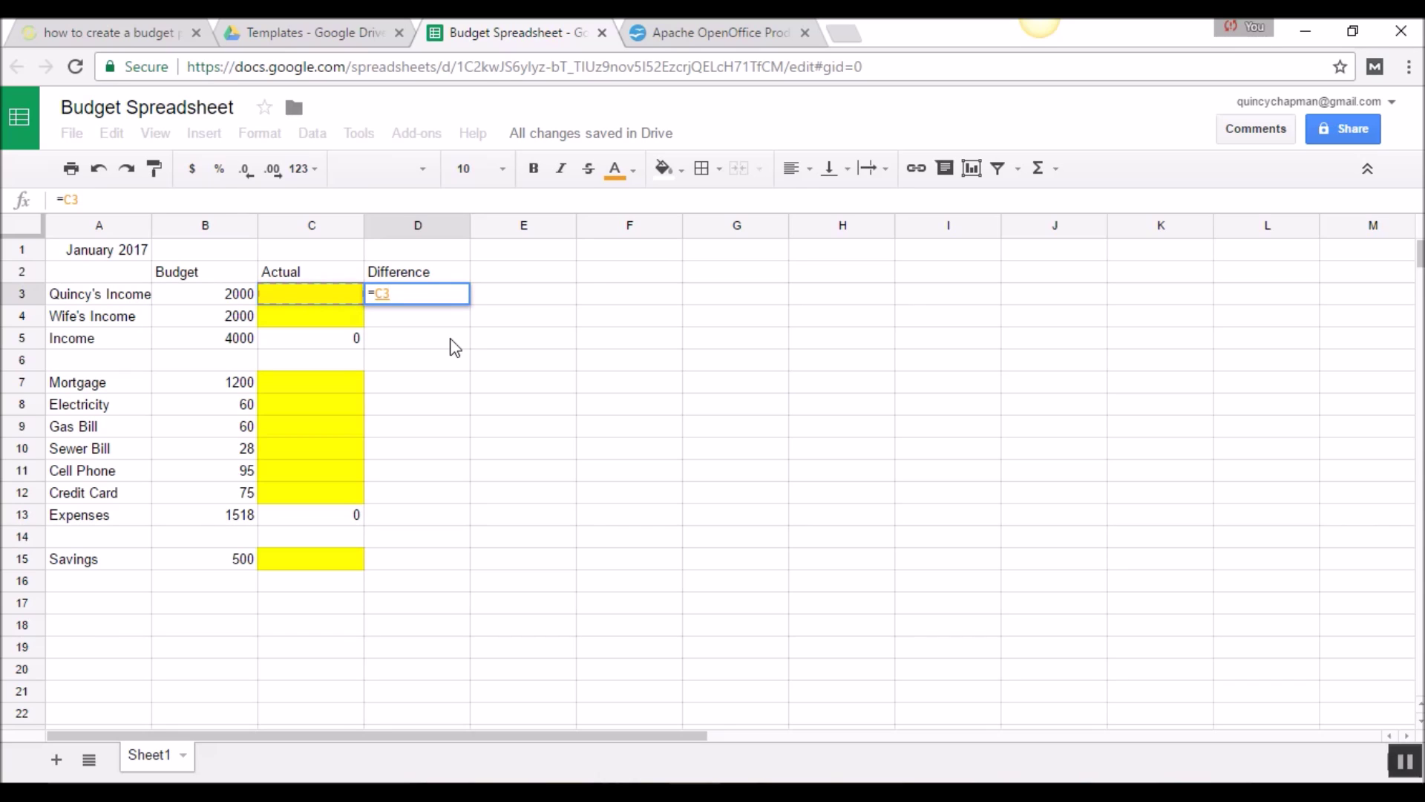
key(Left)
text(-)
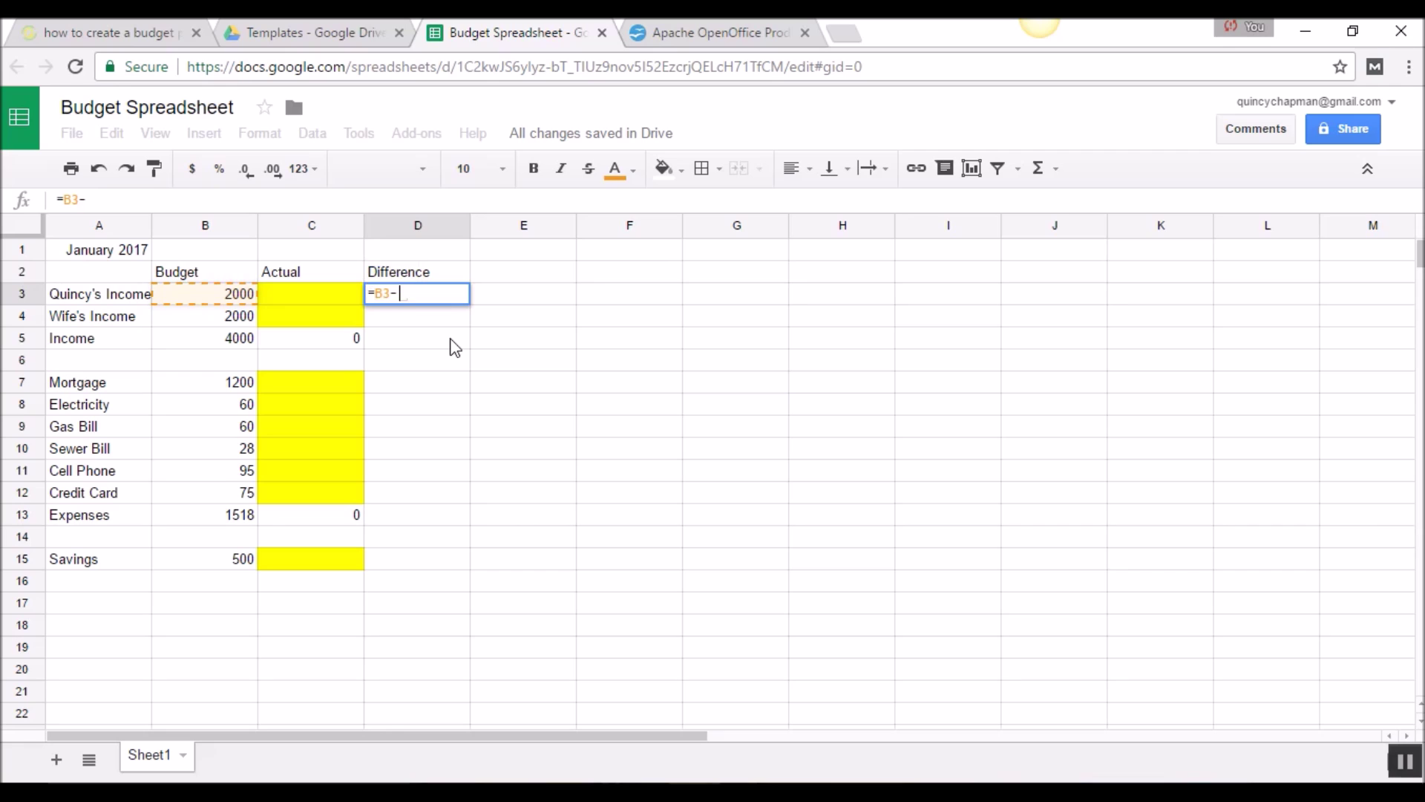
key(Left)
key(Return)
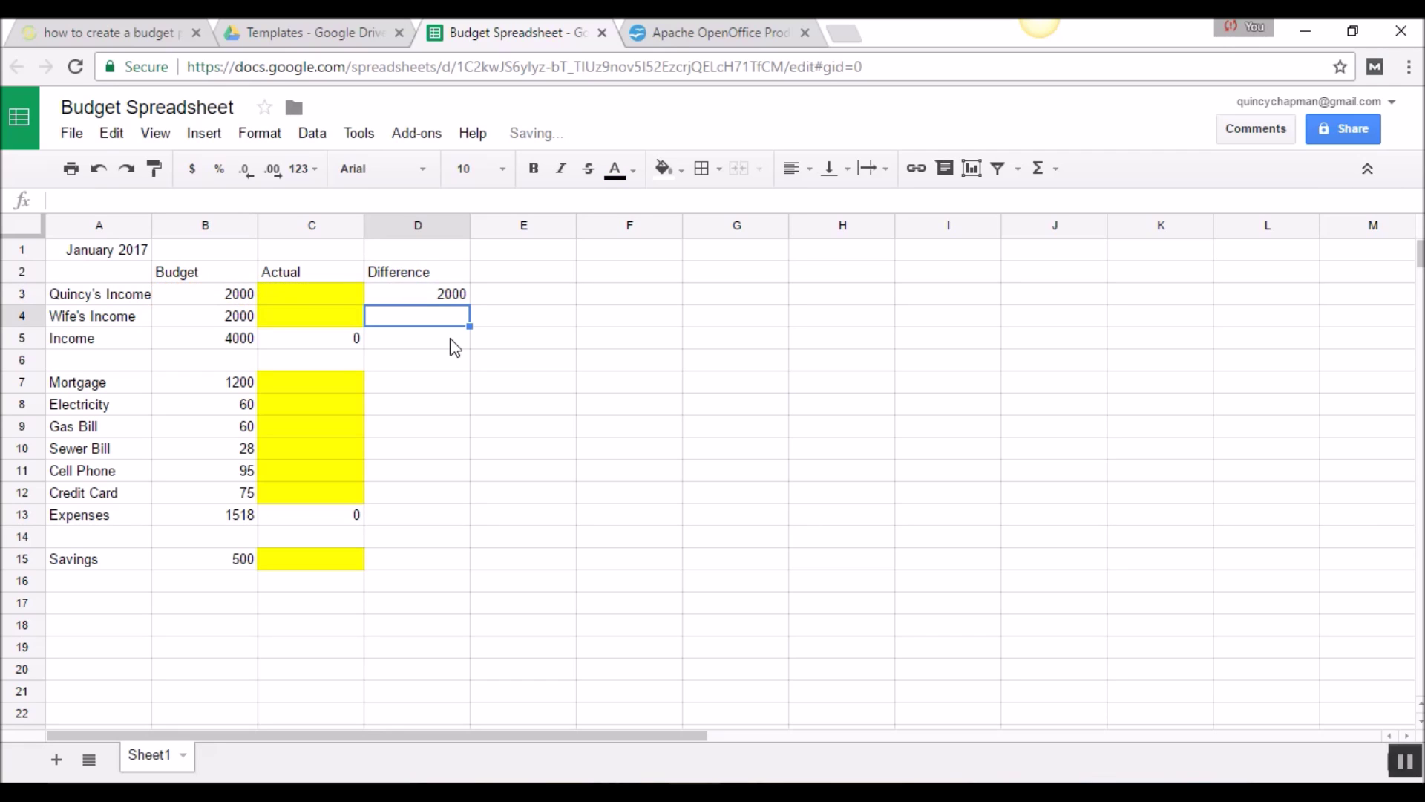
Step: Calculate the first income's Difference in D3 as actual minus budget with =C3-B3, and fill the formula down to D4
click(445, 294)
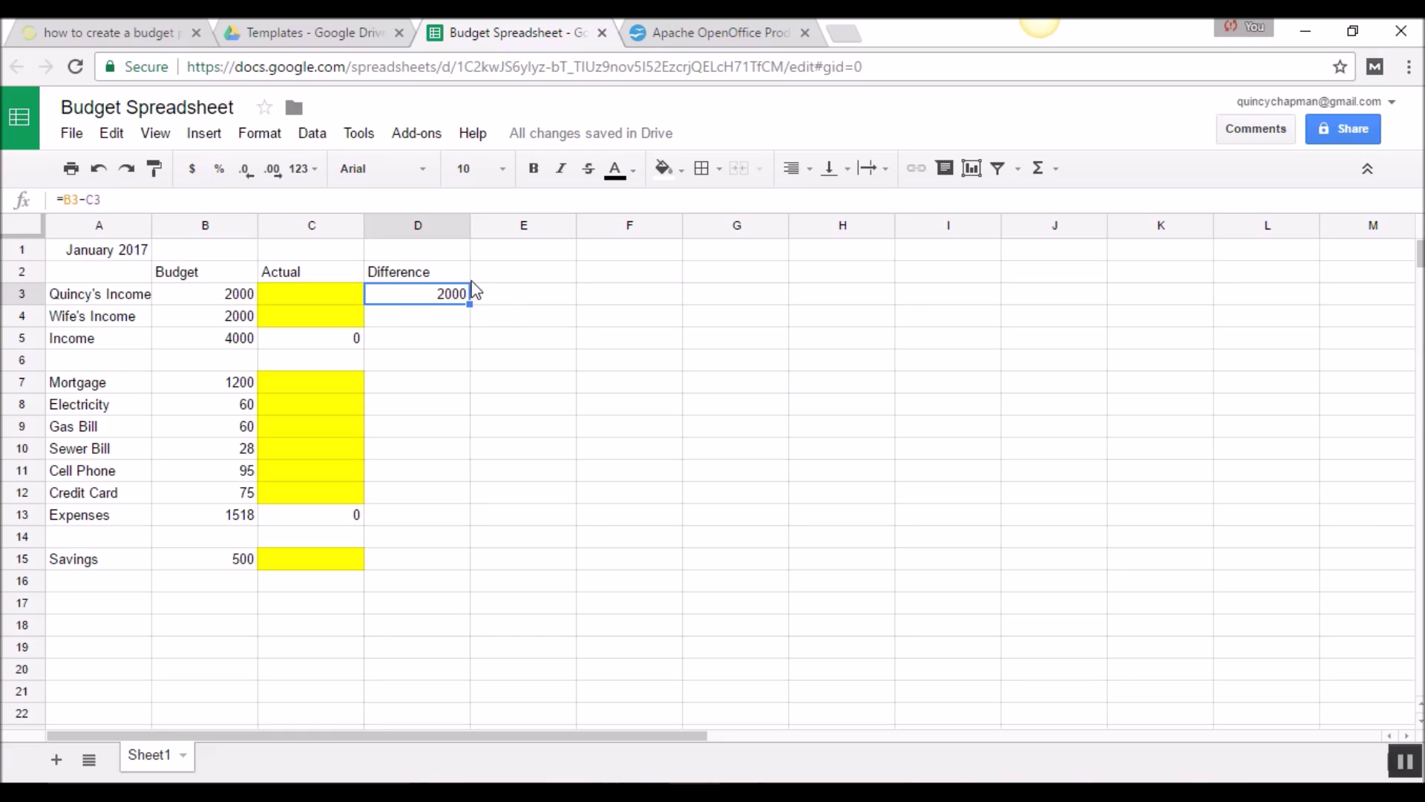
text(=C3-B3)
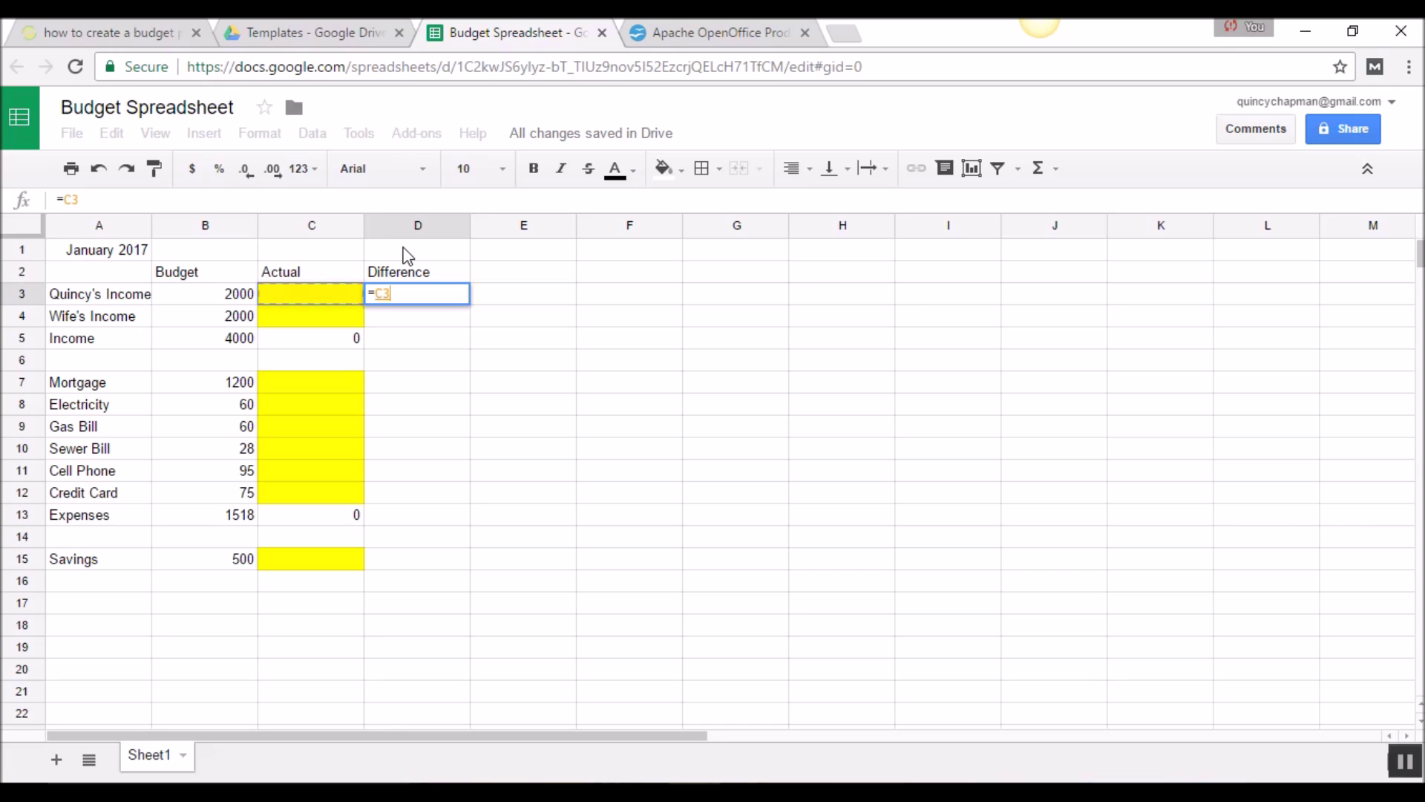
key(Return)
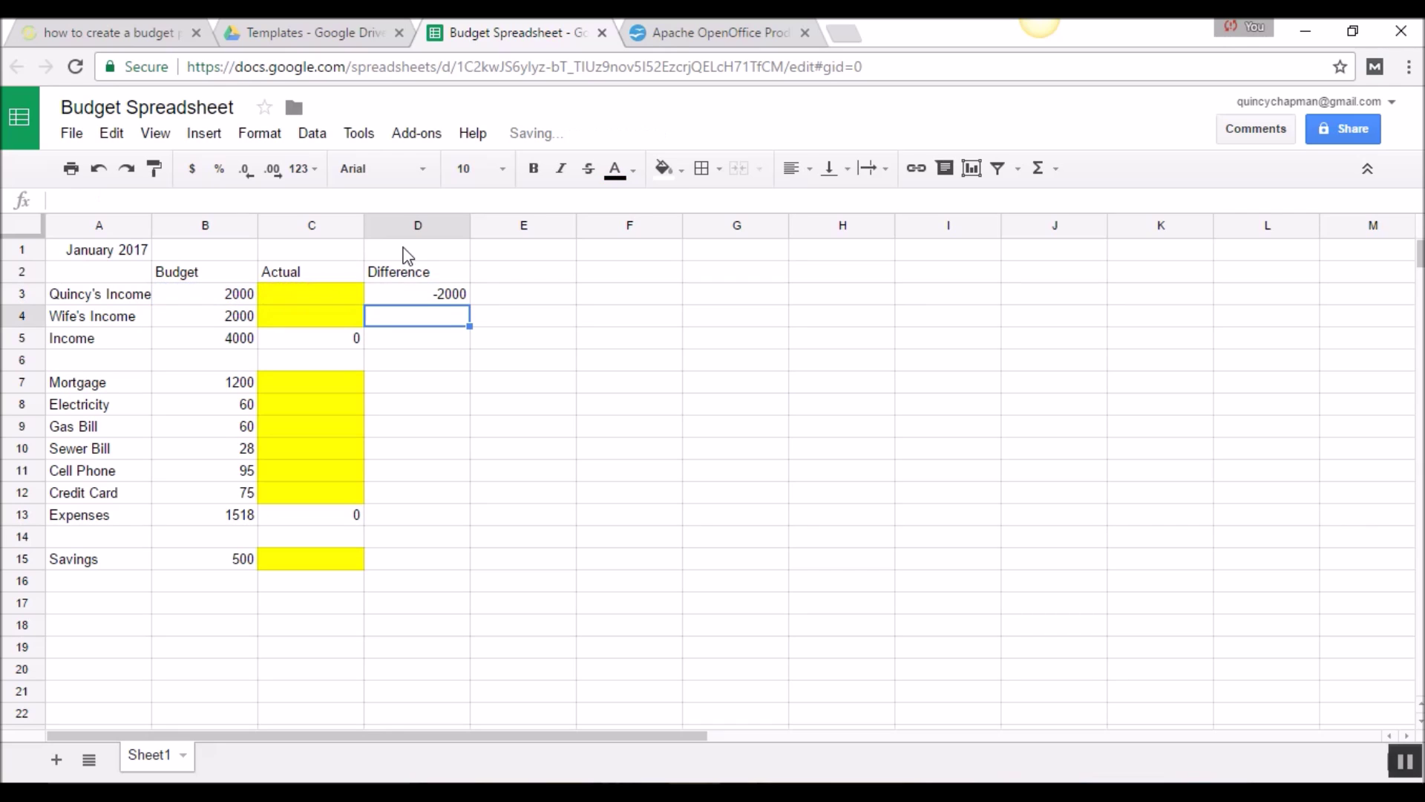
click(452, 299)
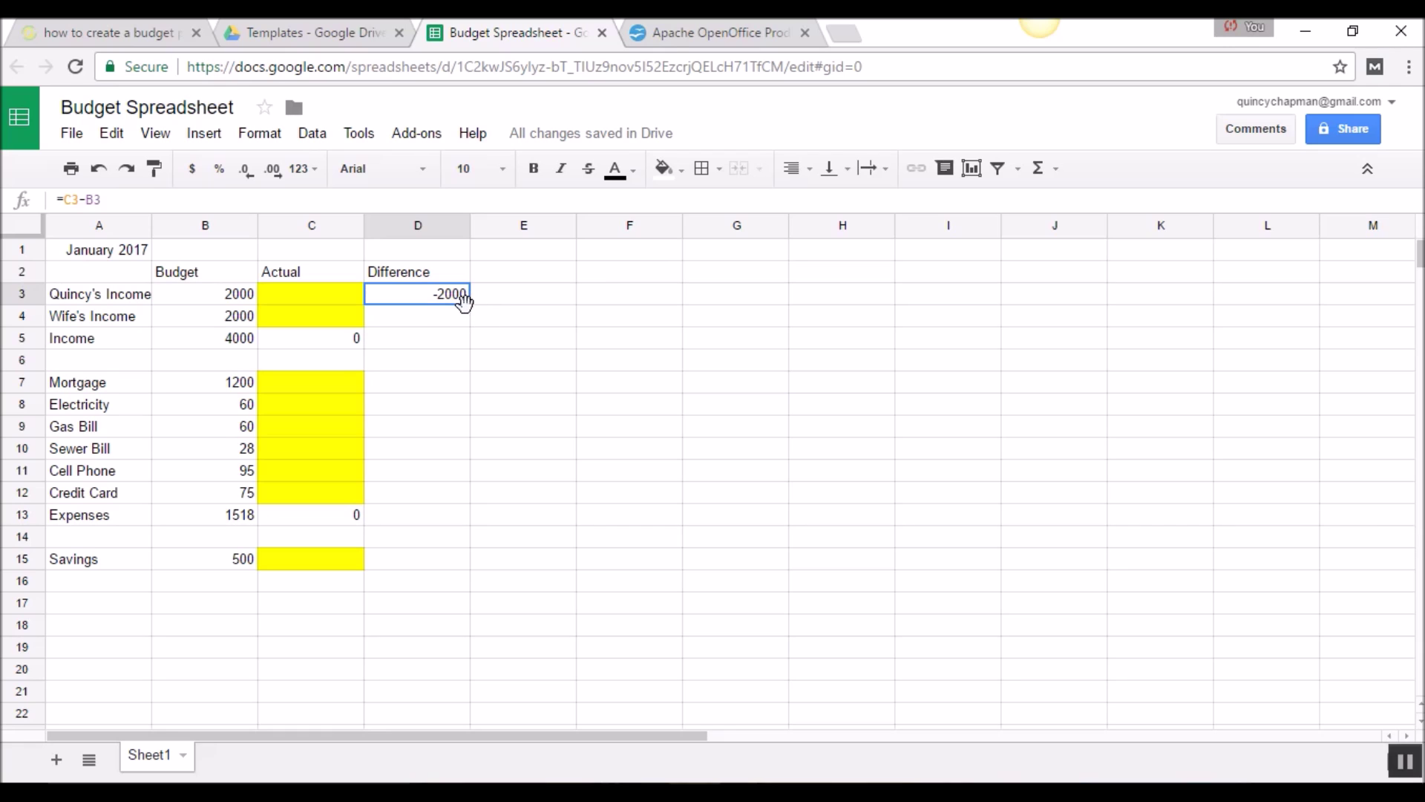
drag(470, 304, 471, 327)
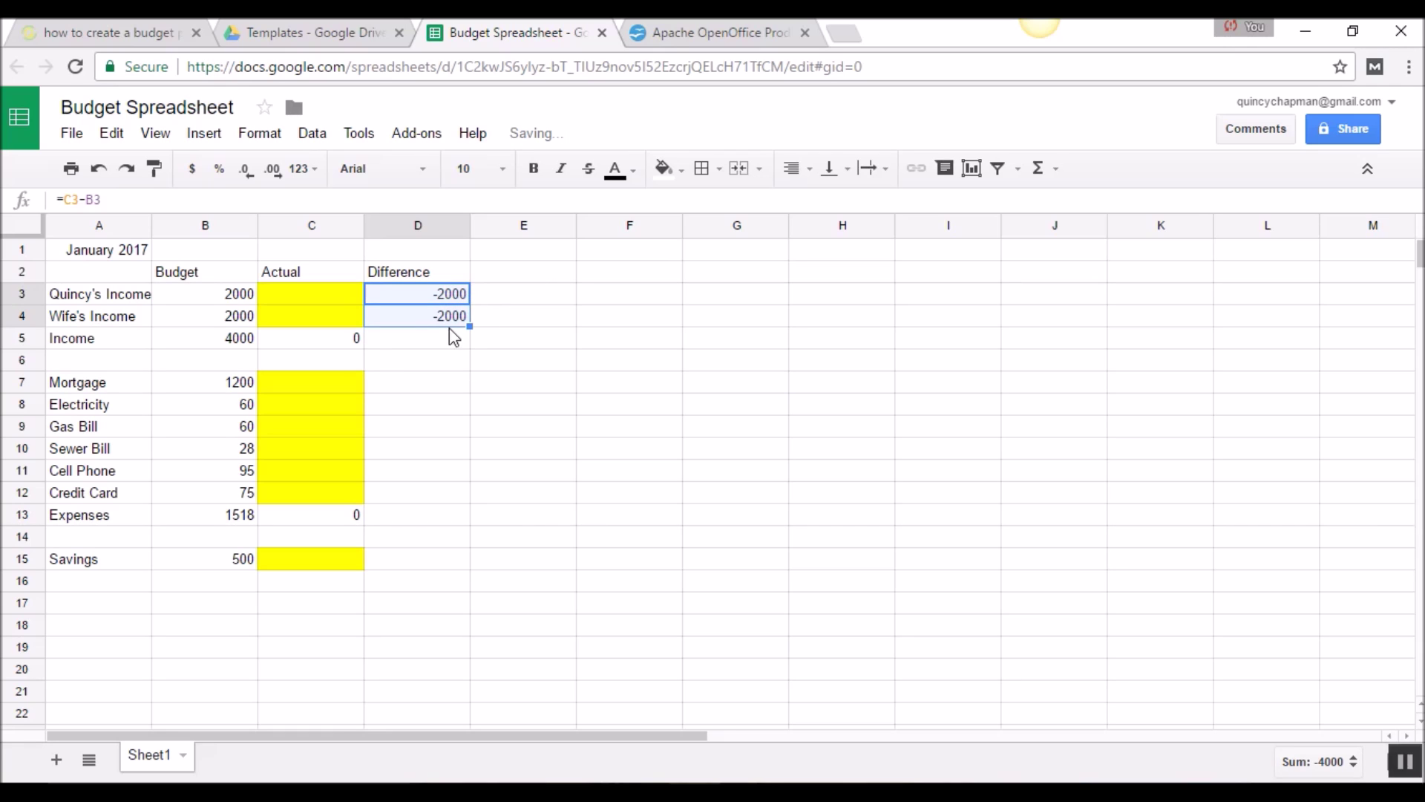
Step: Total the two income differences in the Income row, cell D5, with =SUM(D3:D4)
click(353, 347)
drag(362, 347, 415, 340)
click(429, 346)
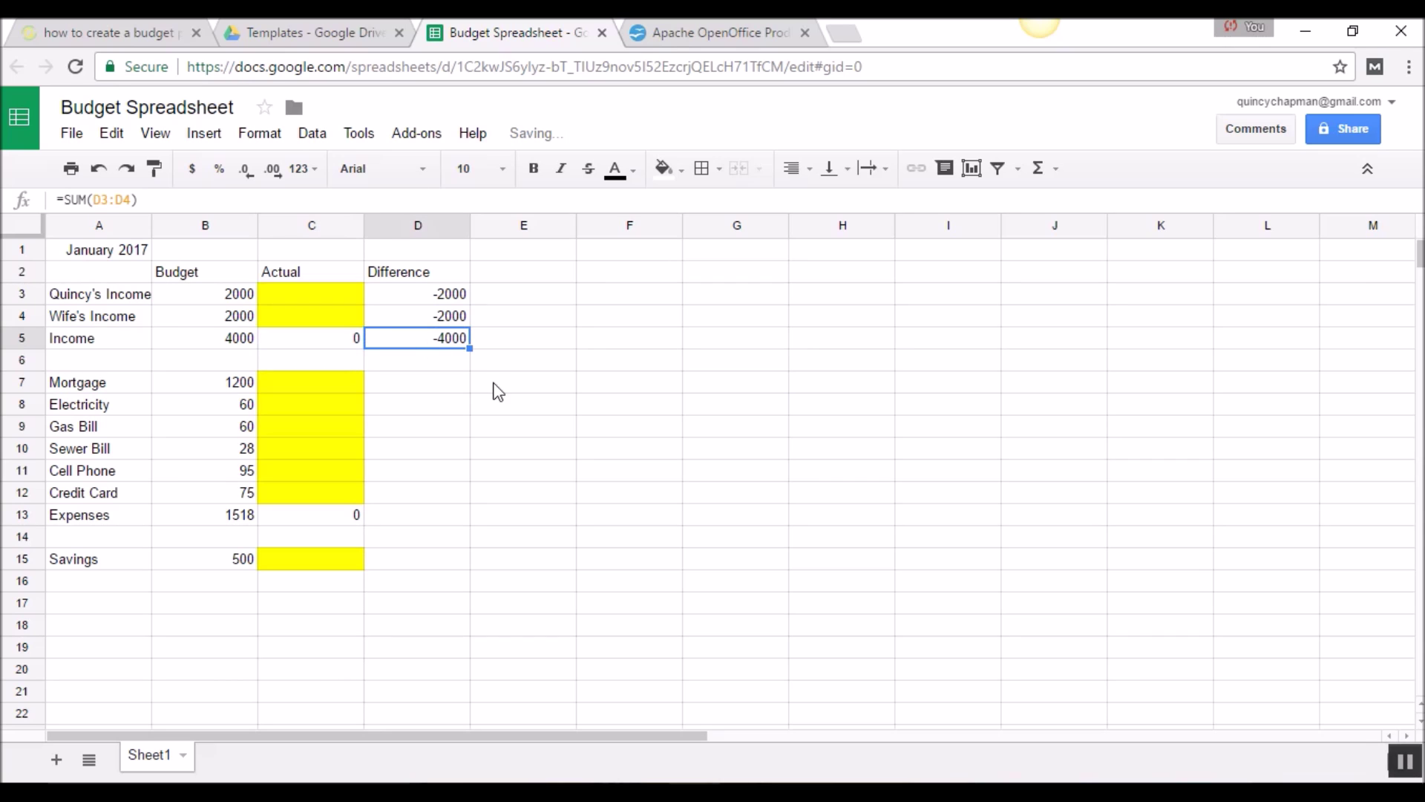
text(=SUM()
key(Up)
key(shift+Up)
text())
key(Return)
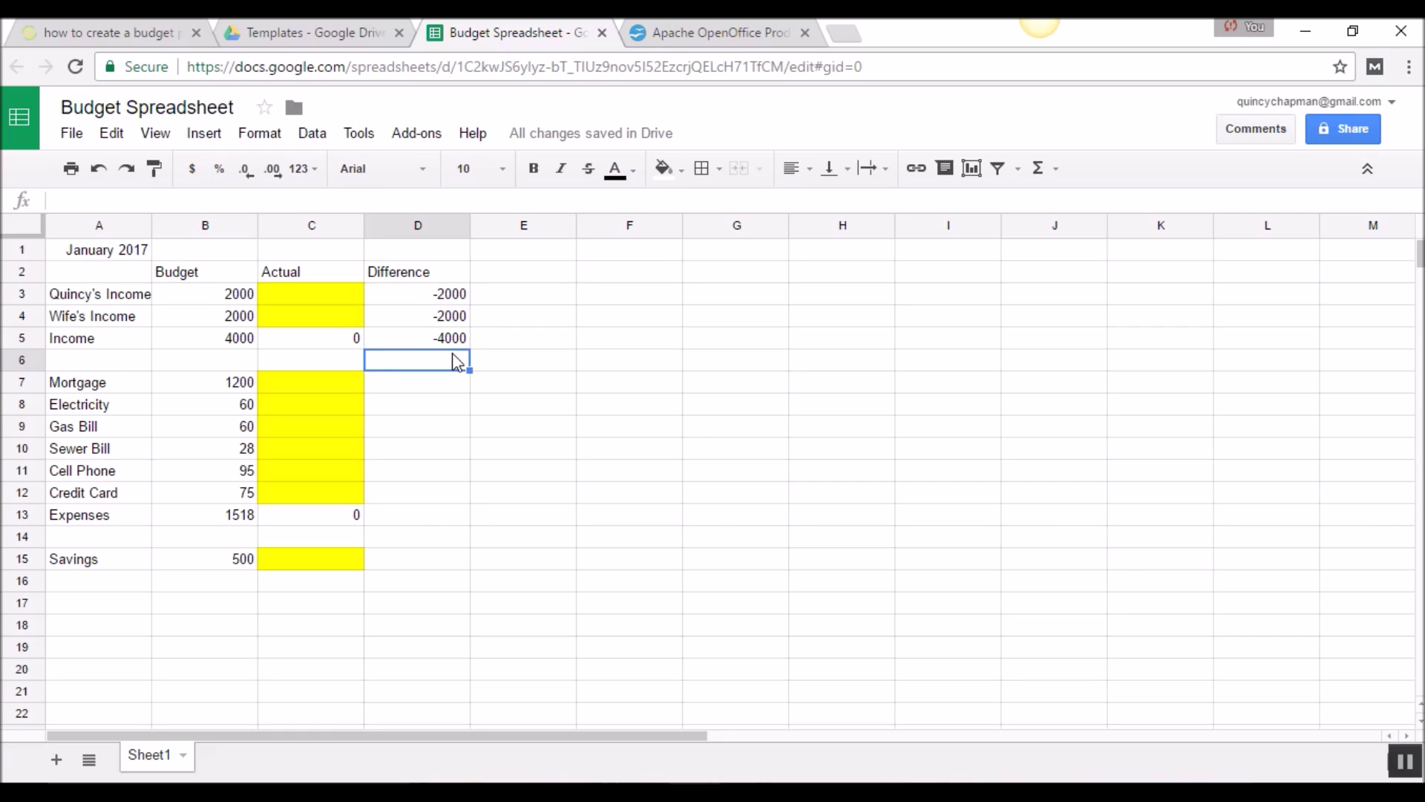
click(446, 340)
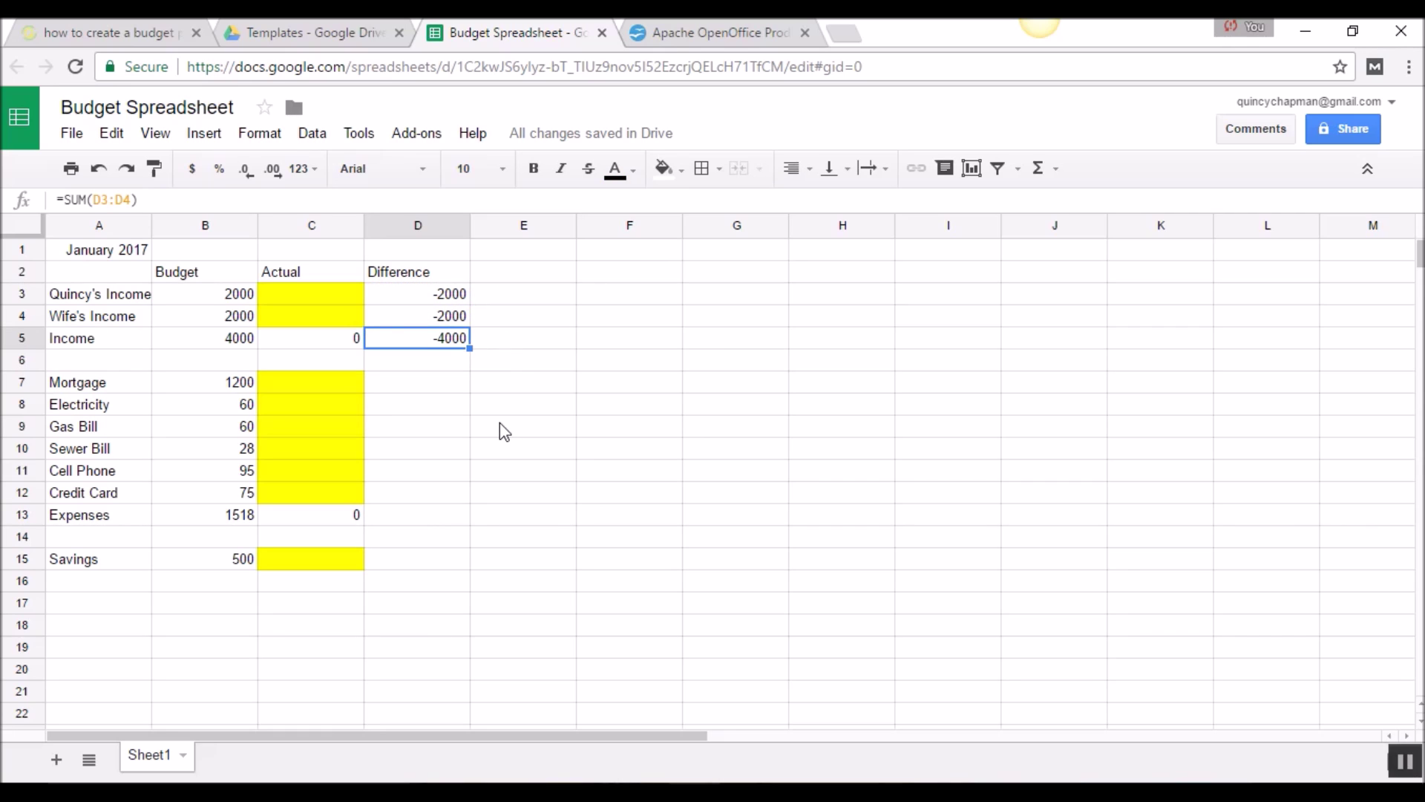
Step: Enter 2000 as the first individual income's actual amount in C3
click(306, 293)
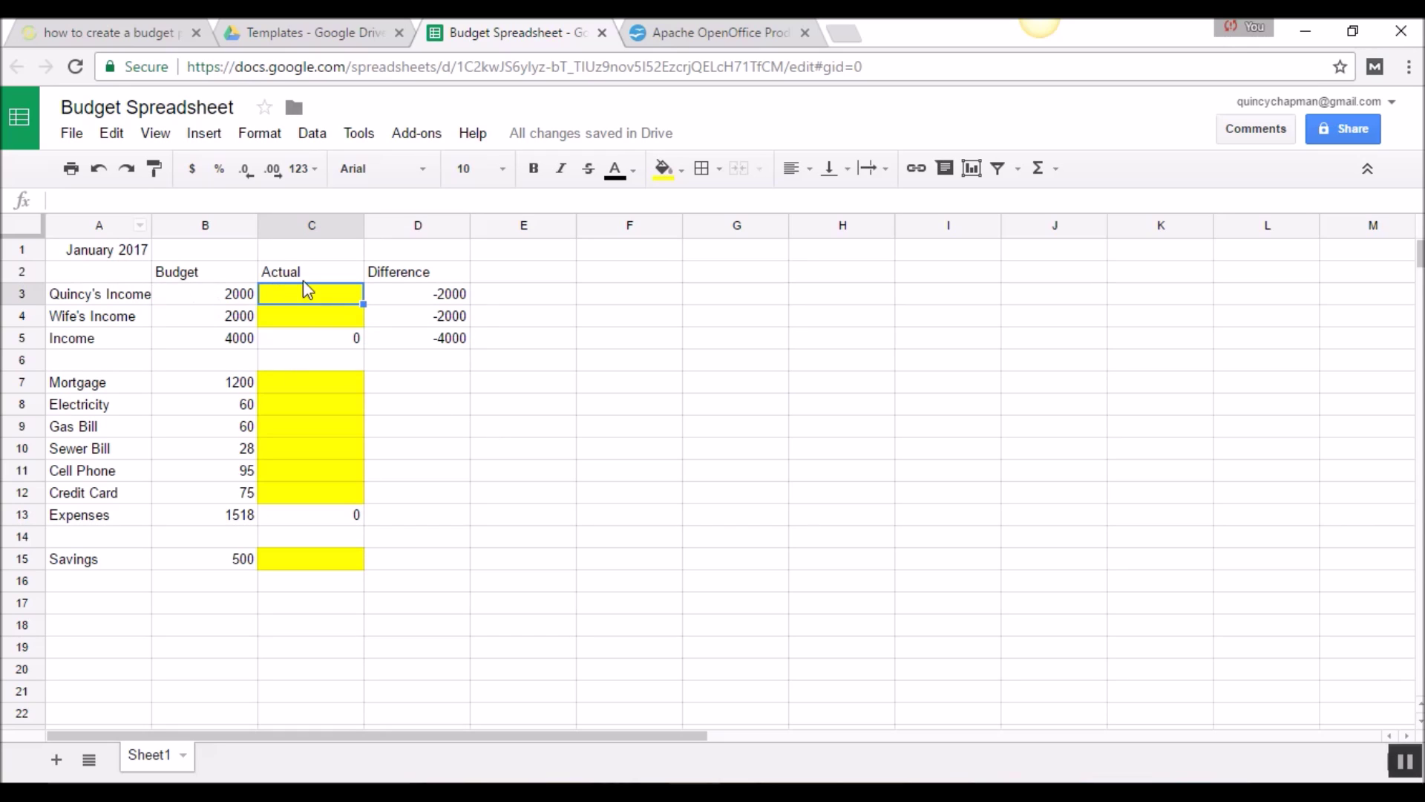
text(2000)
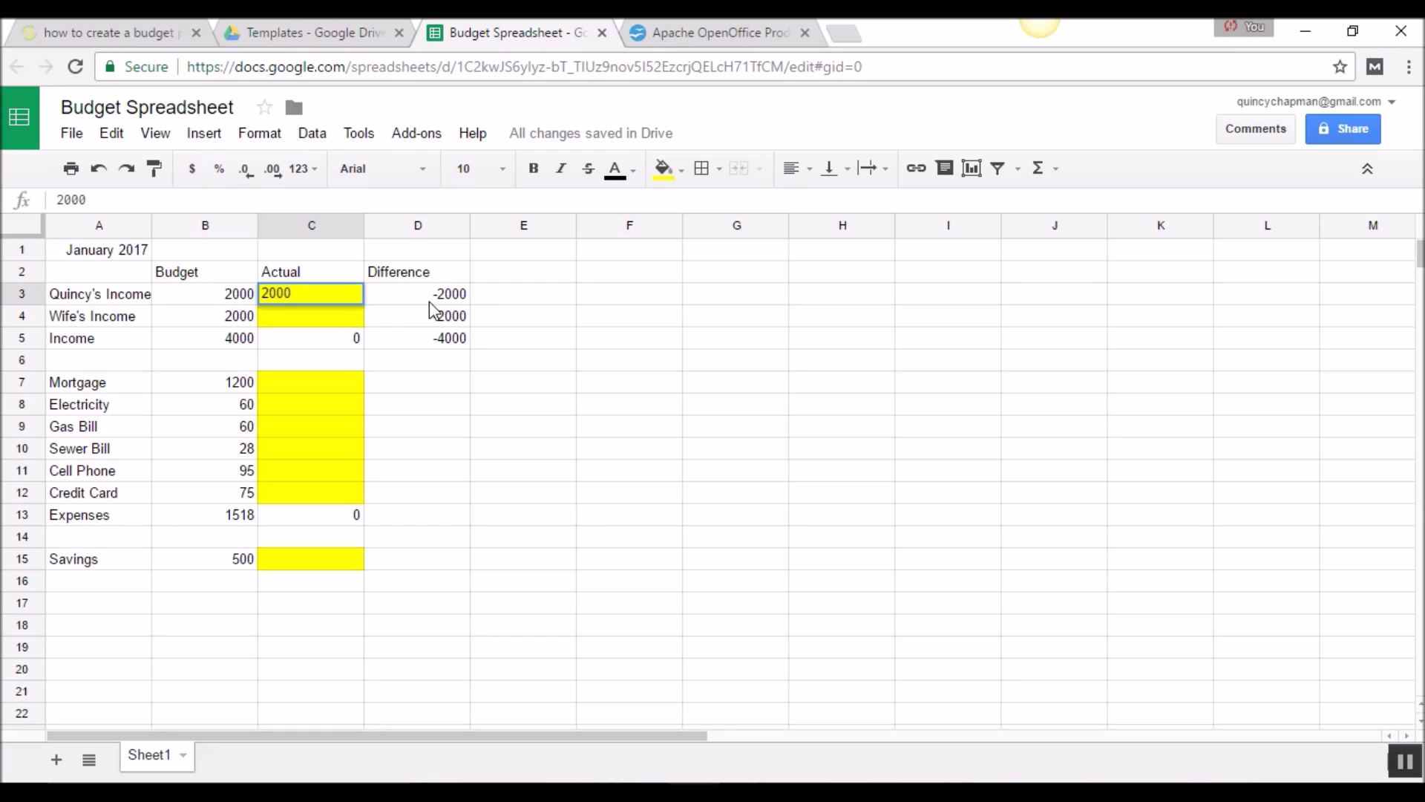
key(Return)
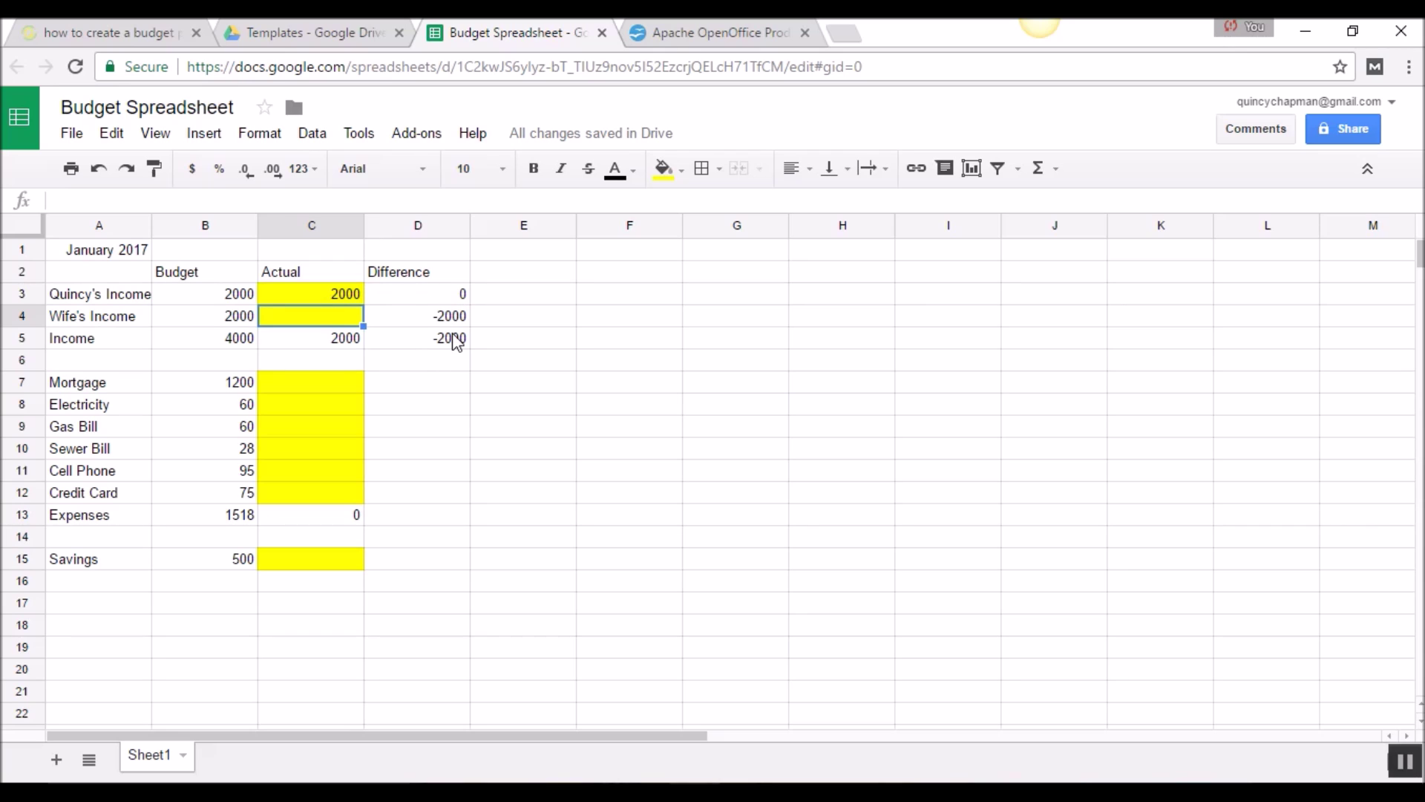
Step: Try an actual-minus-budget formula, =C7-B7, for the Mortgage Difference in D7
click(437, 384)
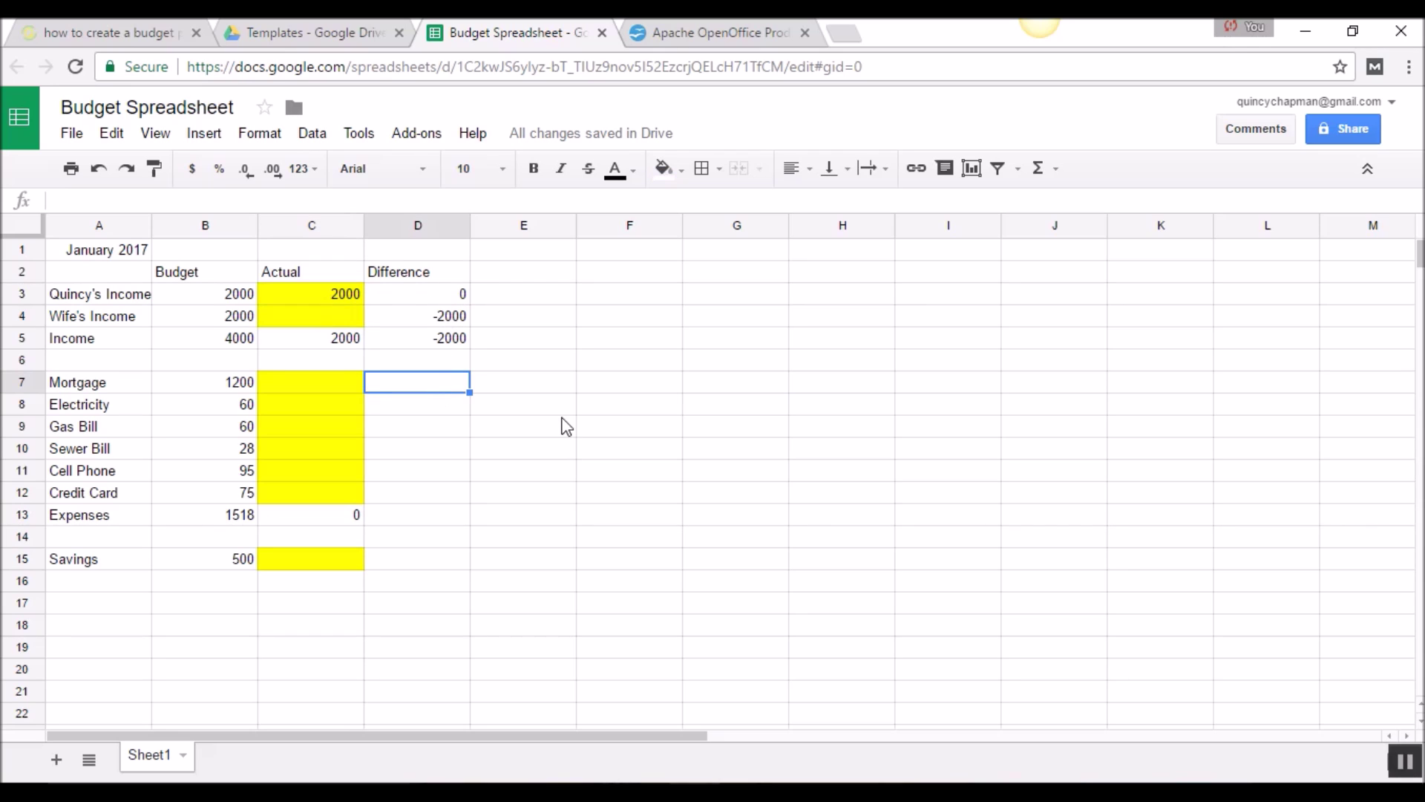
text(=C7-B7)
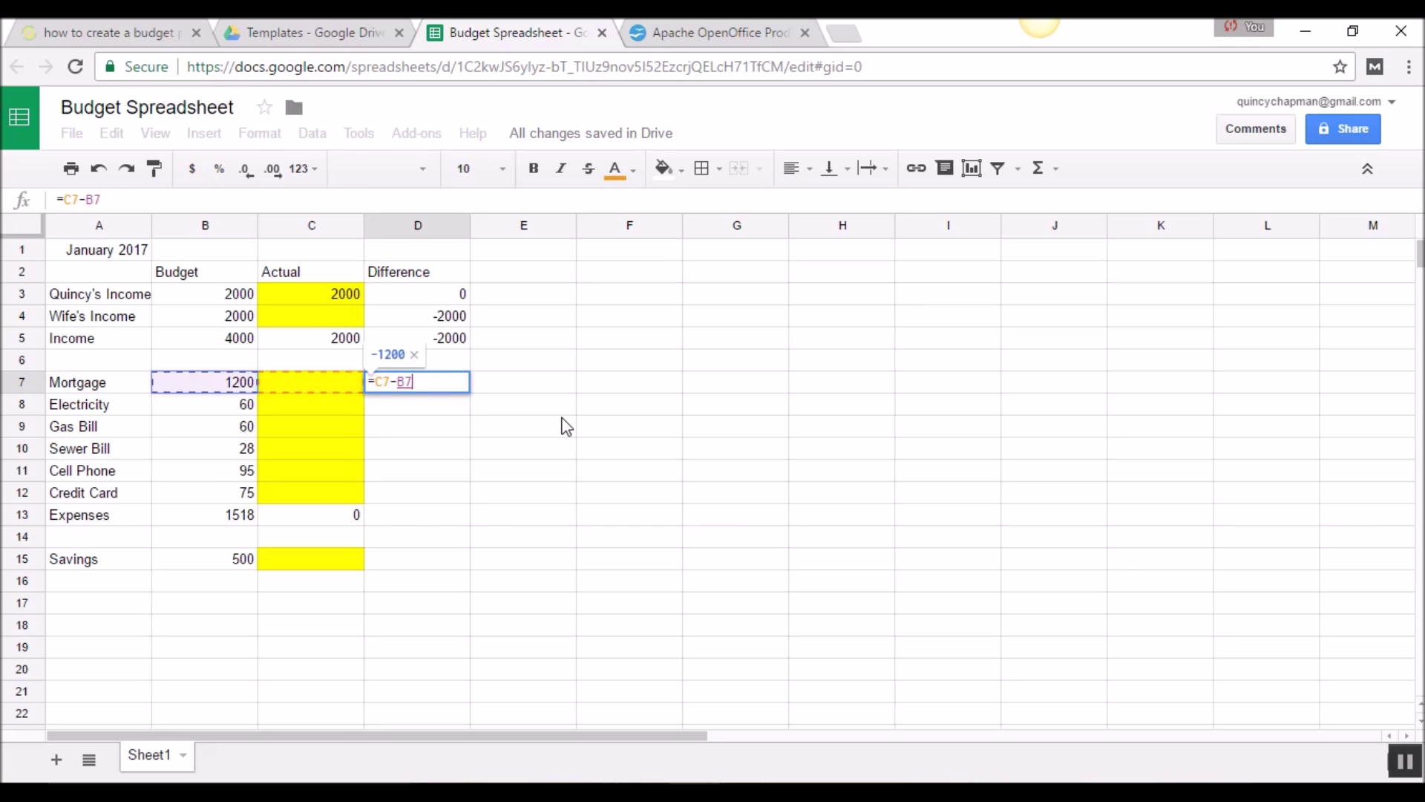
key(Return)
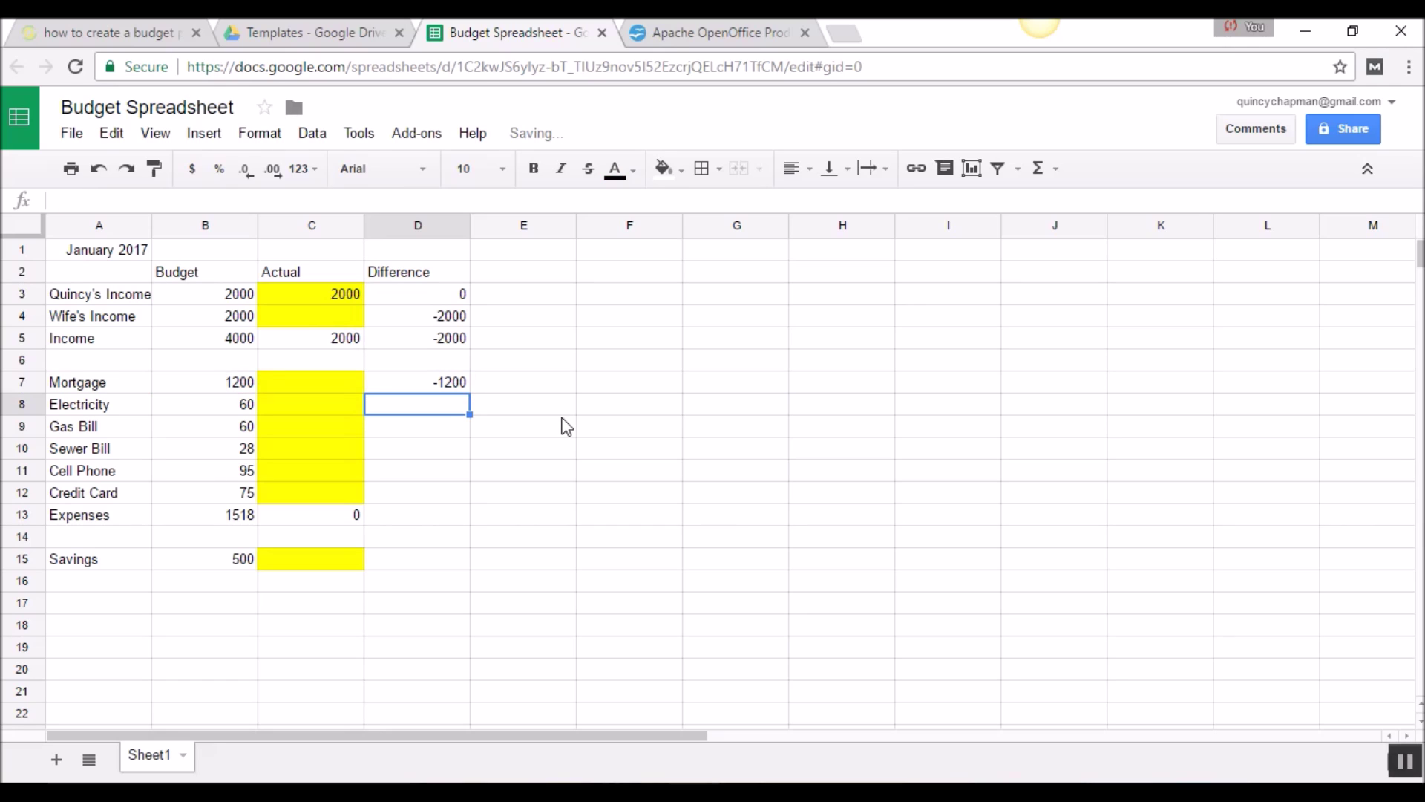
Step: Calculate the Mortgage Difference in D7 as budget minus actual with =B7-C7
click(443, 390)
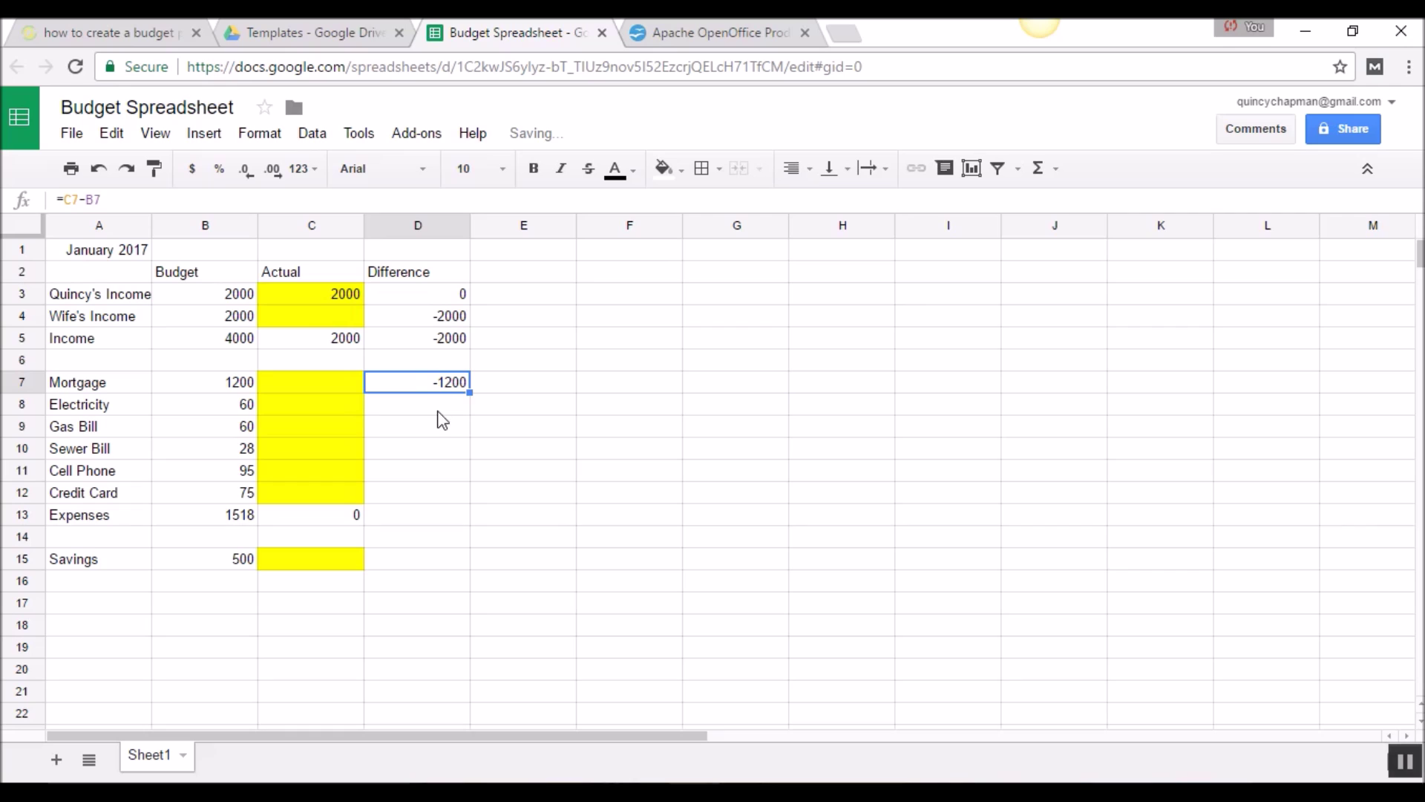
text(=C7)
key(Left)
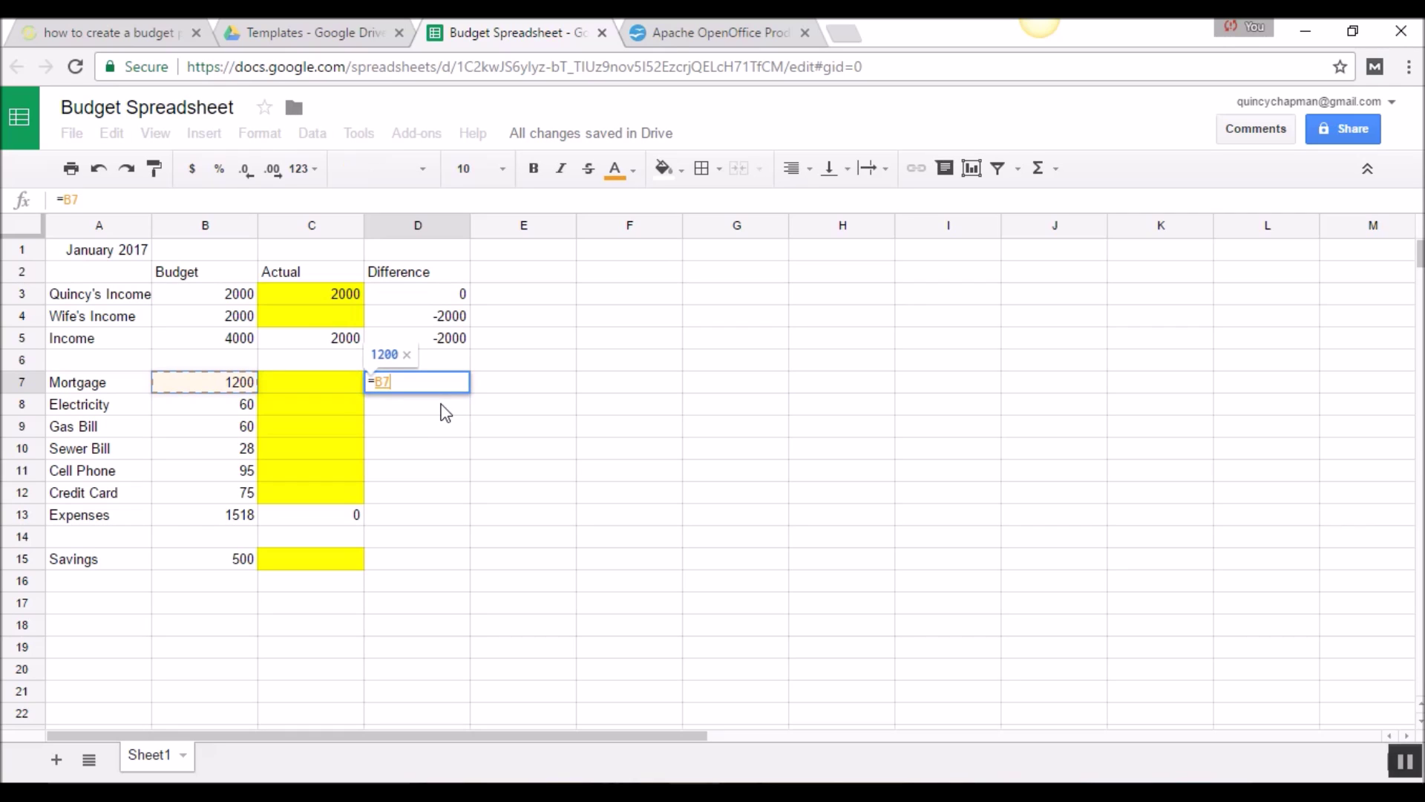
text(-)
key(Left)
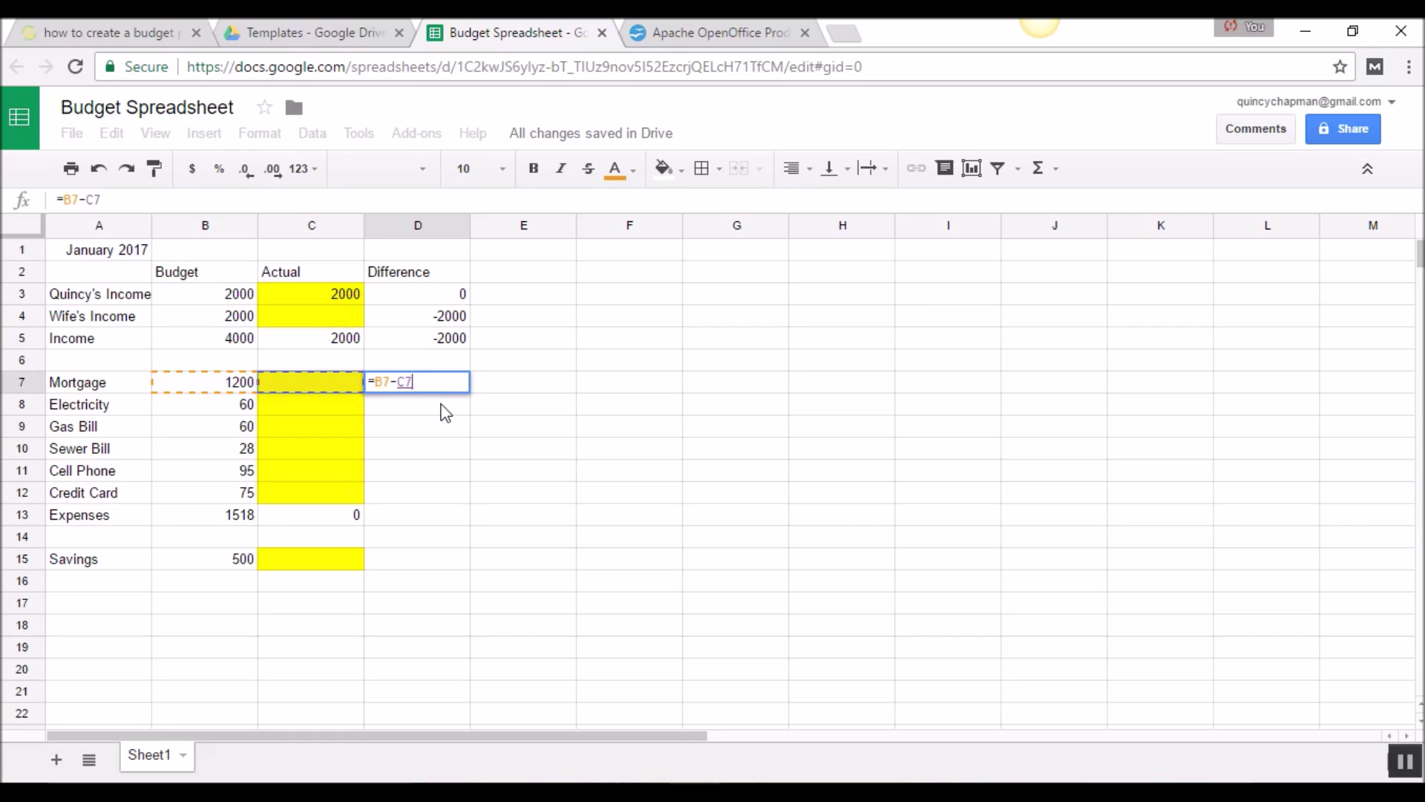
key(Return)
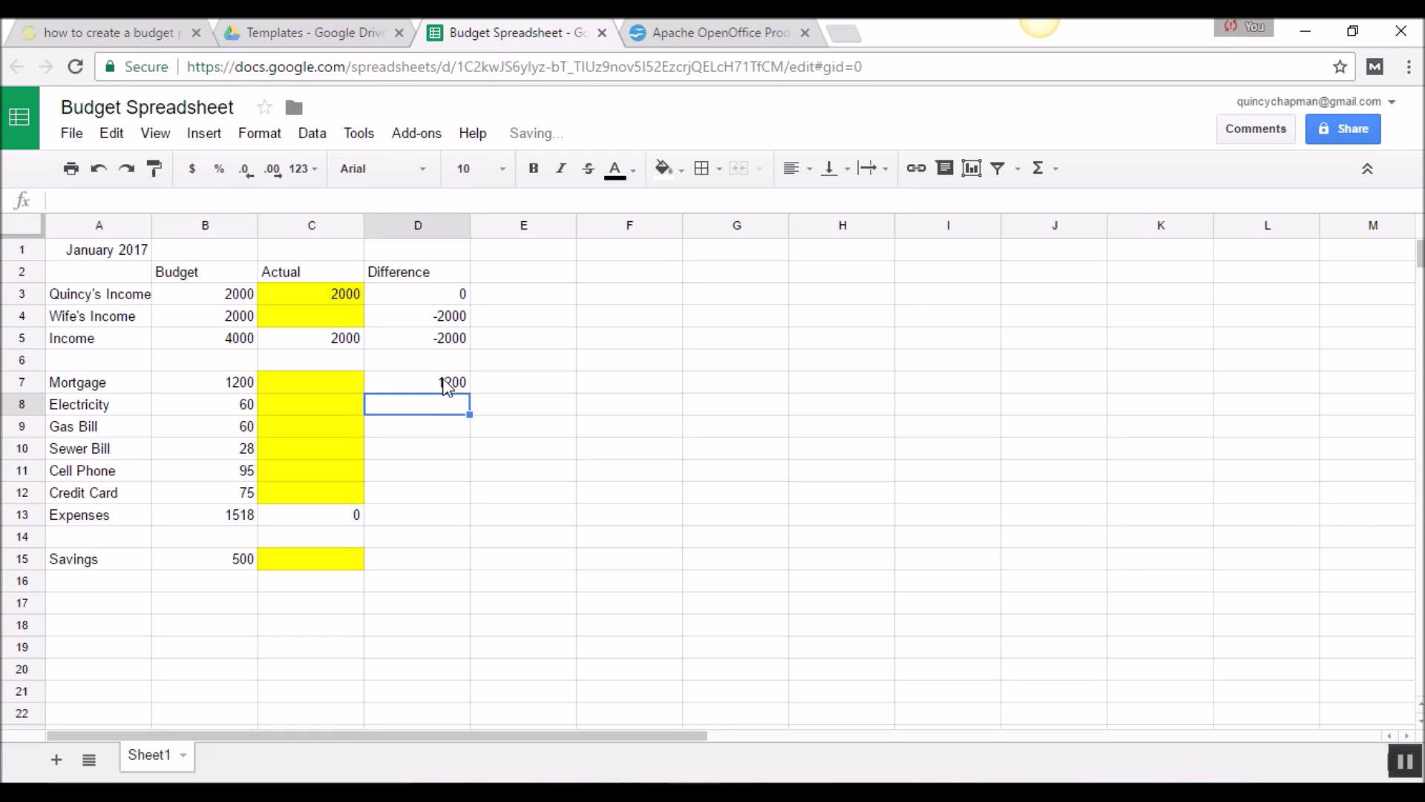
click(467, 382)
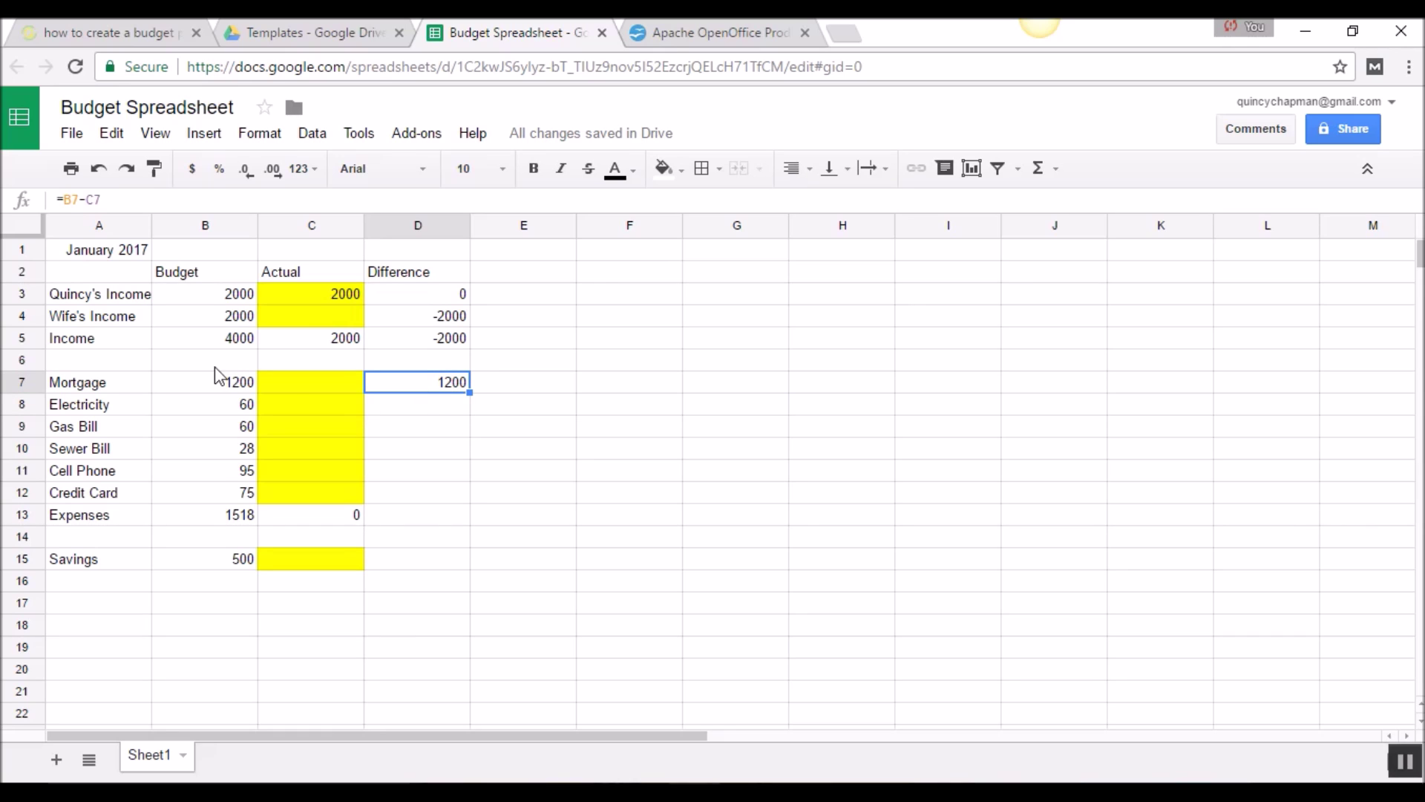
Step: Enter the actual expense amounts of 1200 for Mortgage in C7 and 45 for Electricity in C8
click(297, 383)
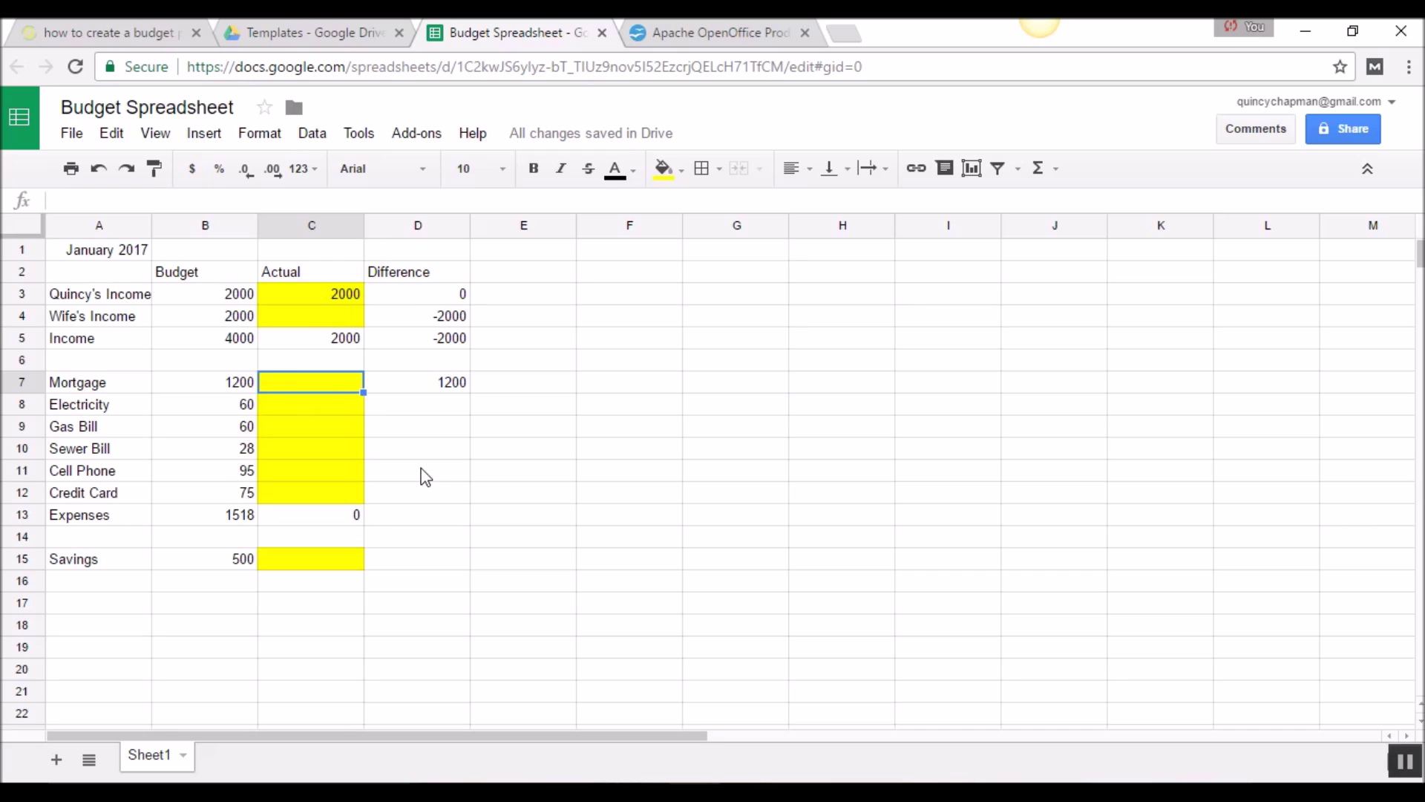
text(1200)
key(Return)
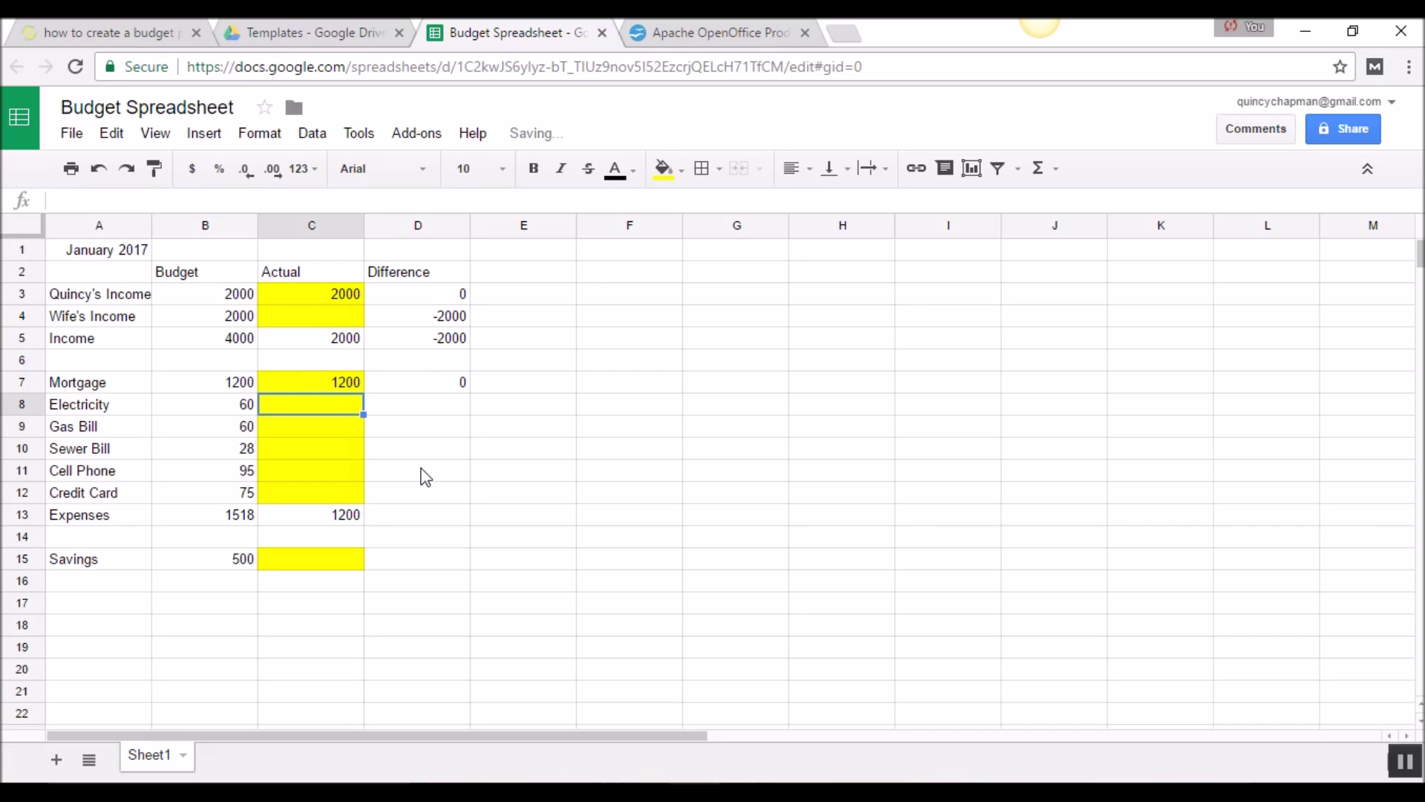
click(446, 381)
click(319, 404)
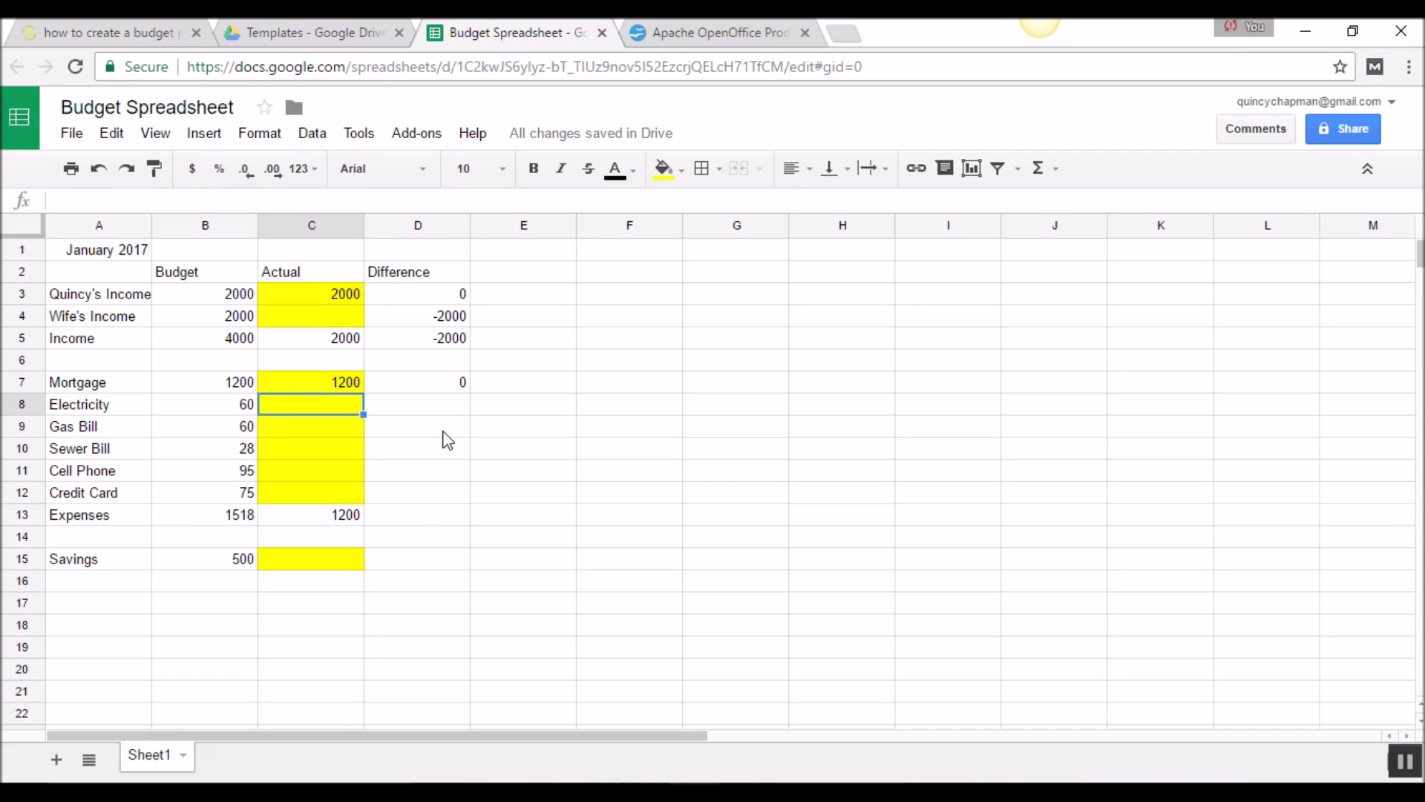
text(45)
key(Return)
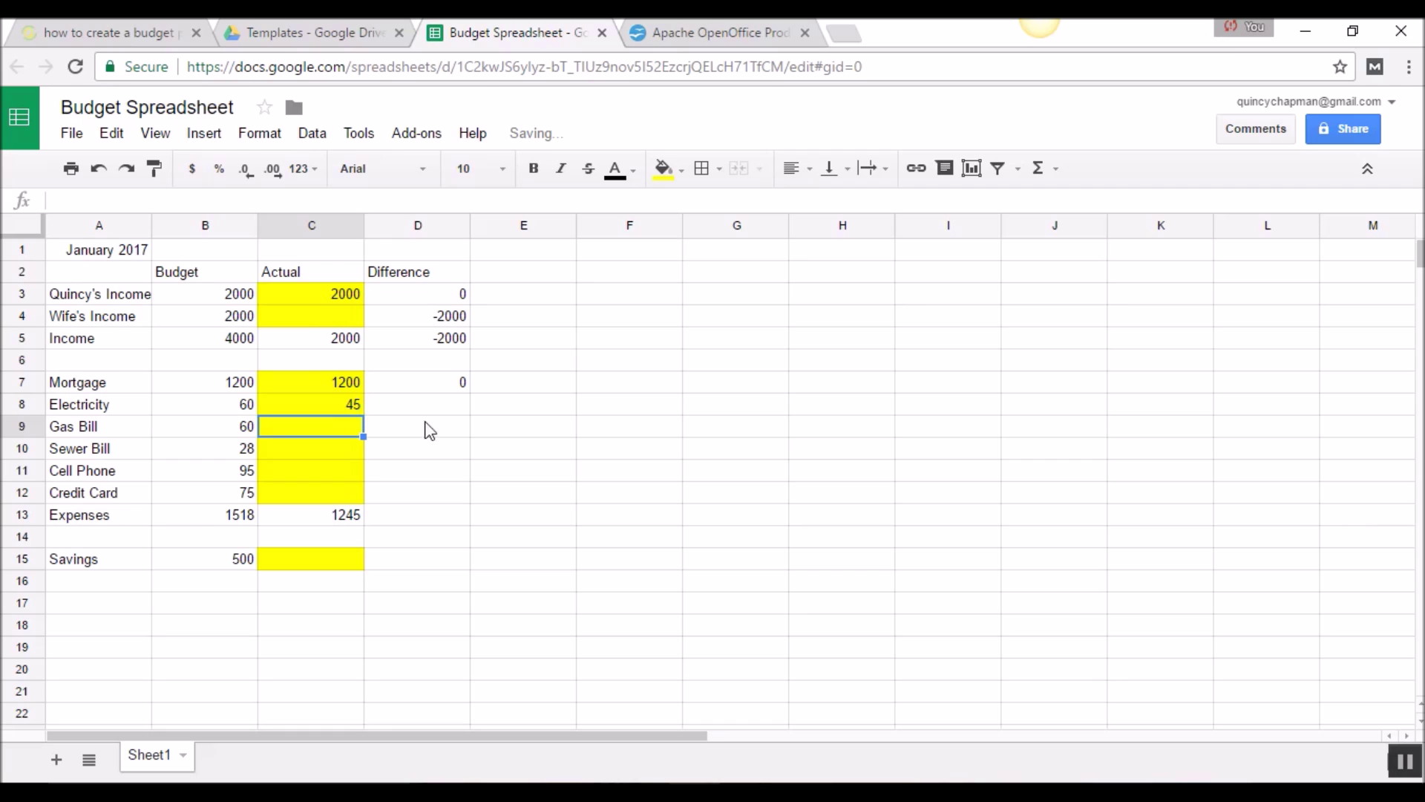
Step: Calculate the Electricity Difference in D8 as budget minus actual with =B8-C8
click(429, 405)
text(=B8)
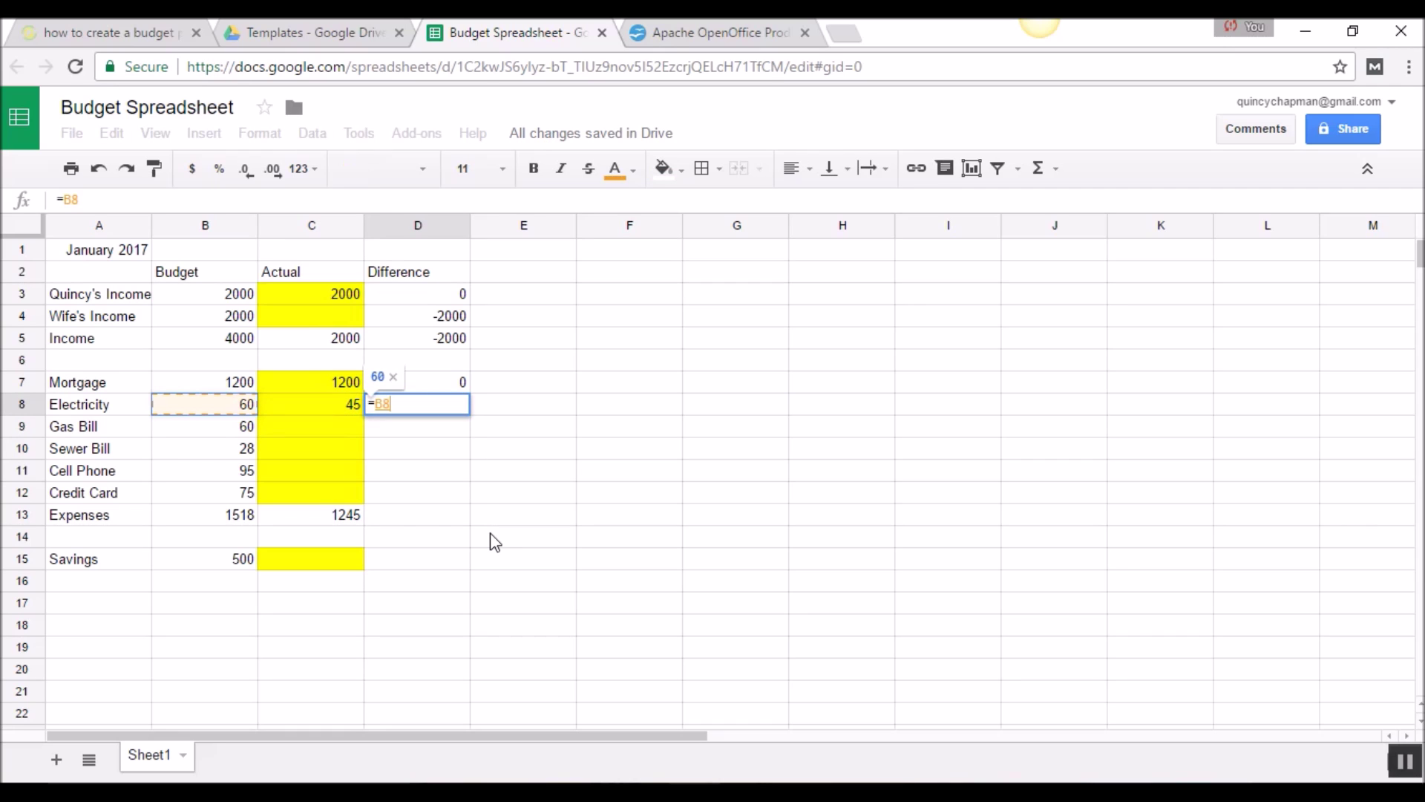
text(-C8)
key(Return)
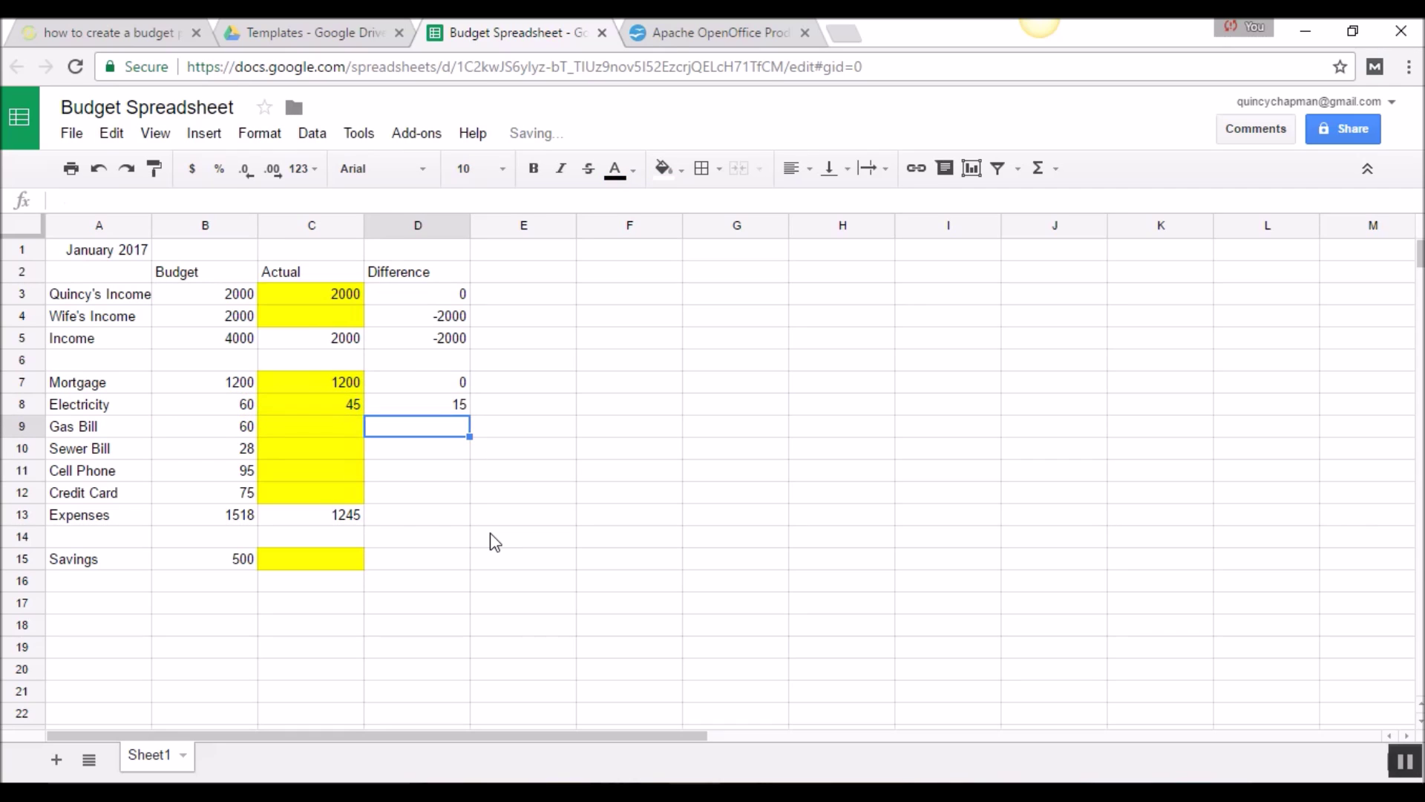
click(455, 406)
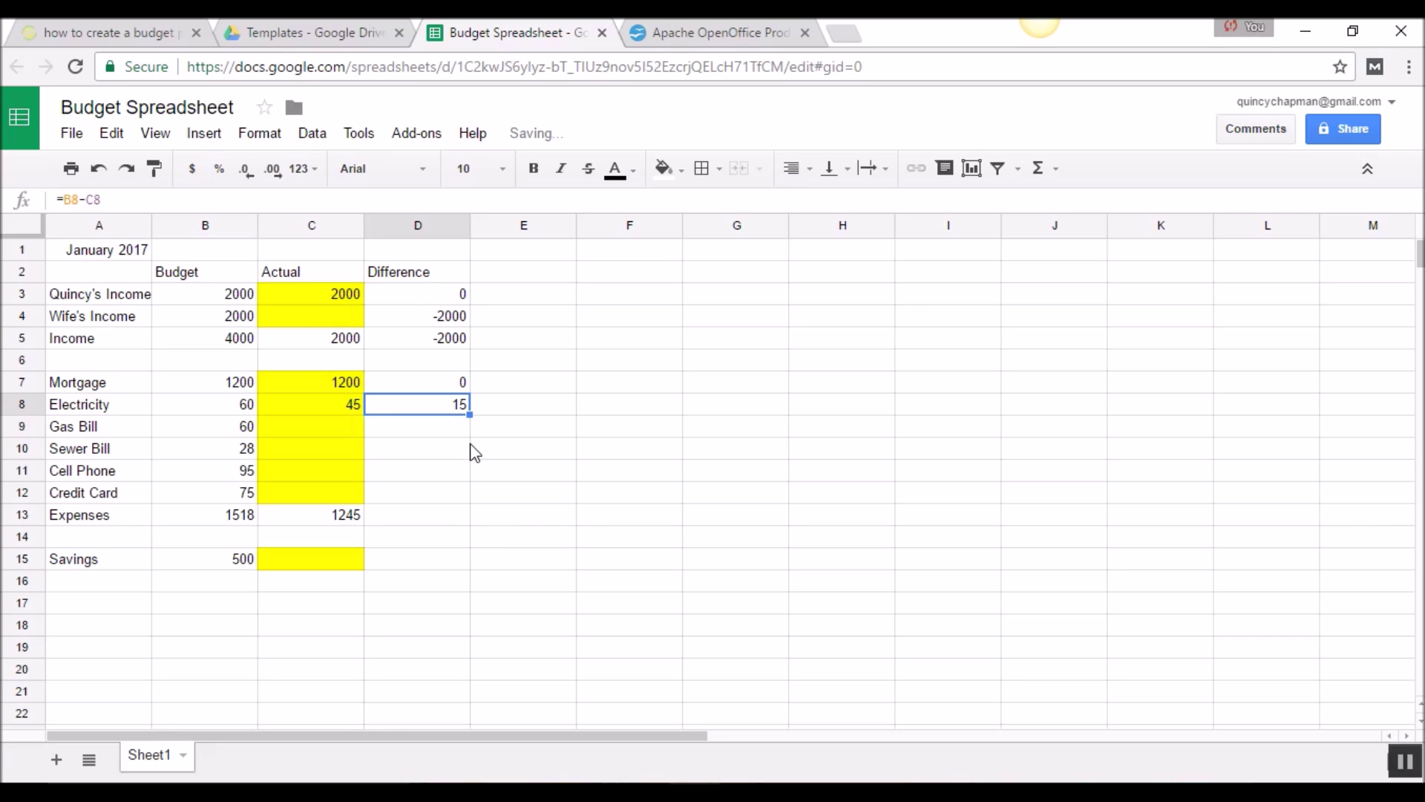
Step: Try an actual-minus-budget formula, =C9-B9, for the Gas Bill Difference in D9
click(431, 429)
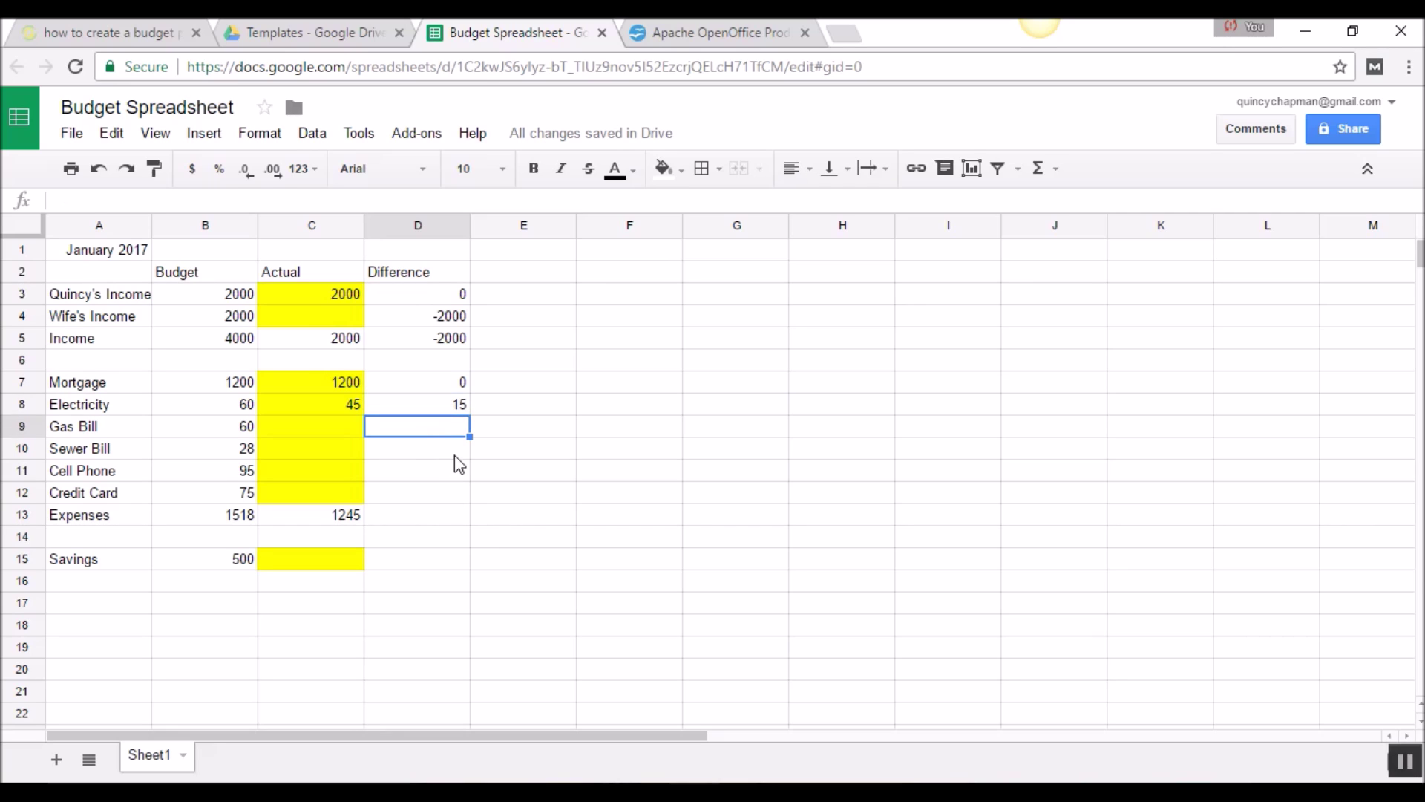
text(=)
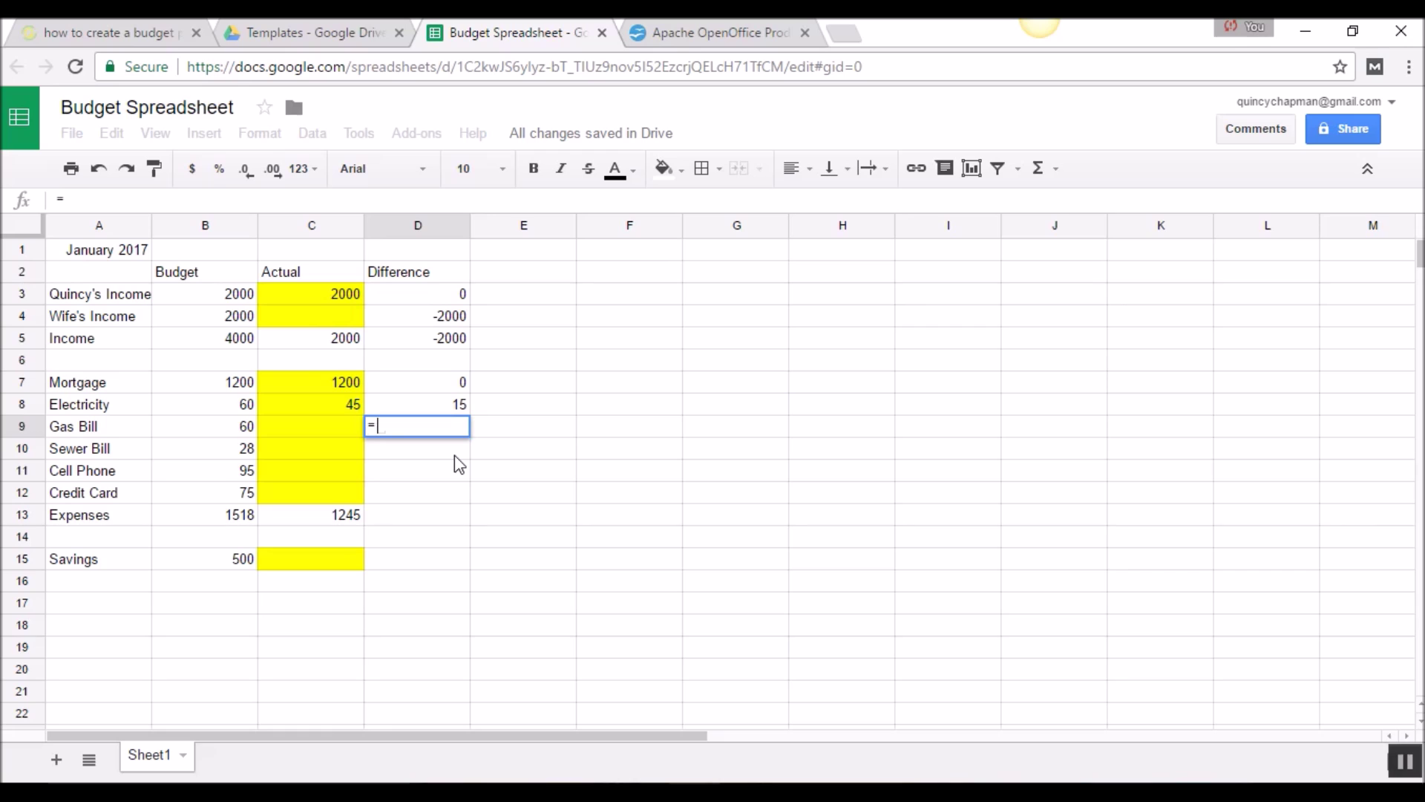
key(Left)
text(-)
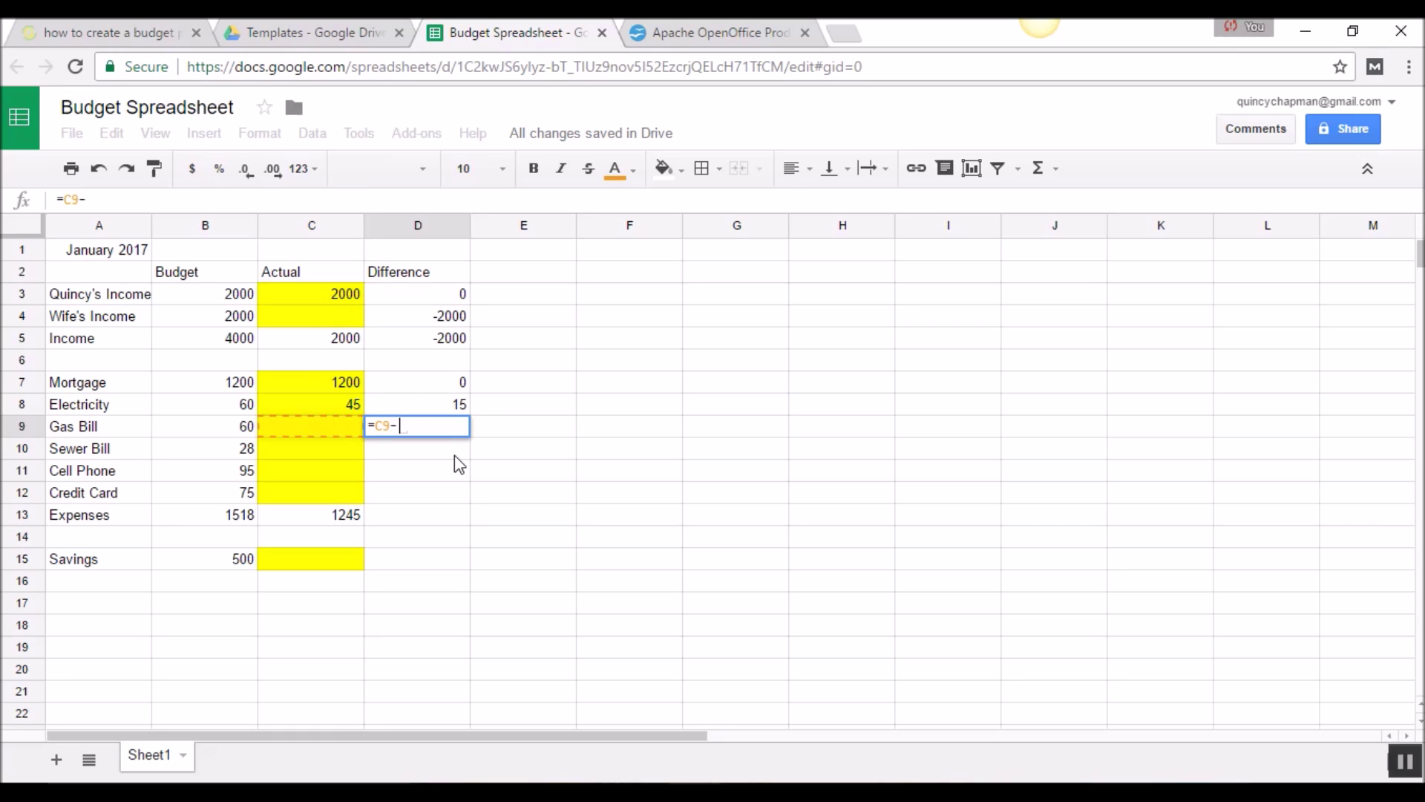
key(Left)
key(Left)
key(Return)
key(Up)
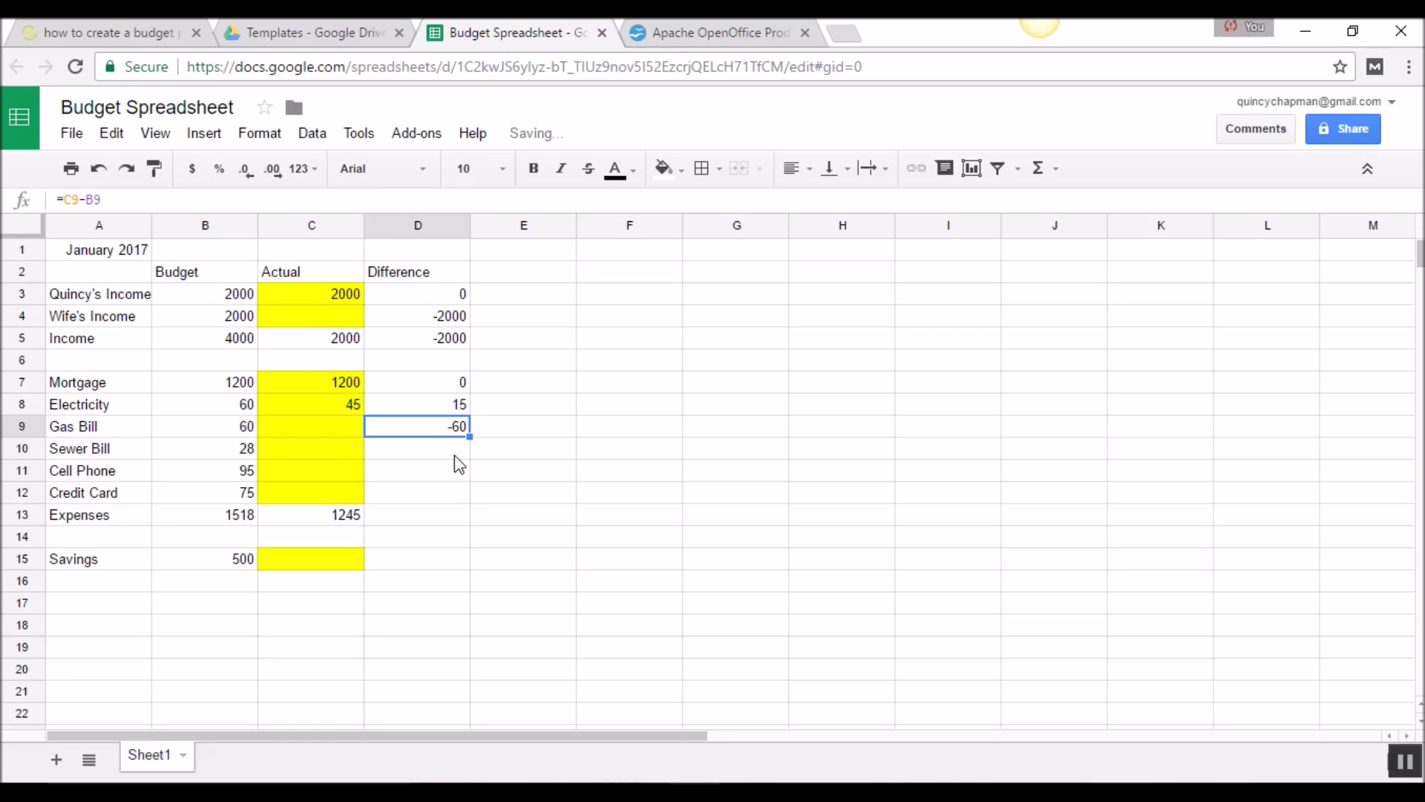
Step: Calculate the Gas Bill Difference in D9 as budget minus actual with =B9-C9
text(=)
key(Left)
key(Left)
text(-)
key(Left)
key(Return)
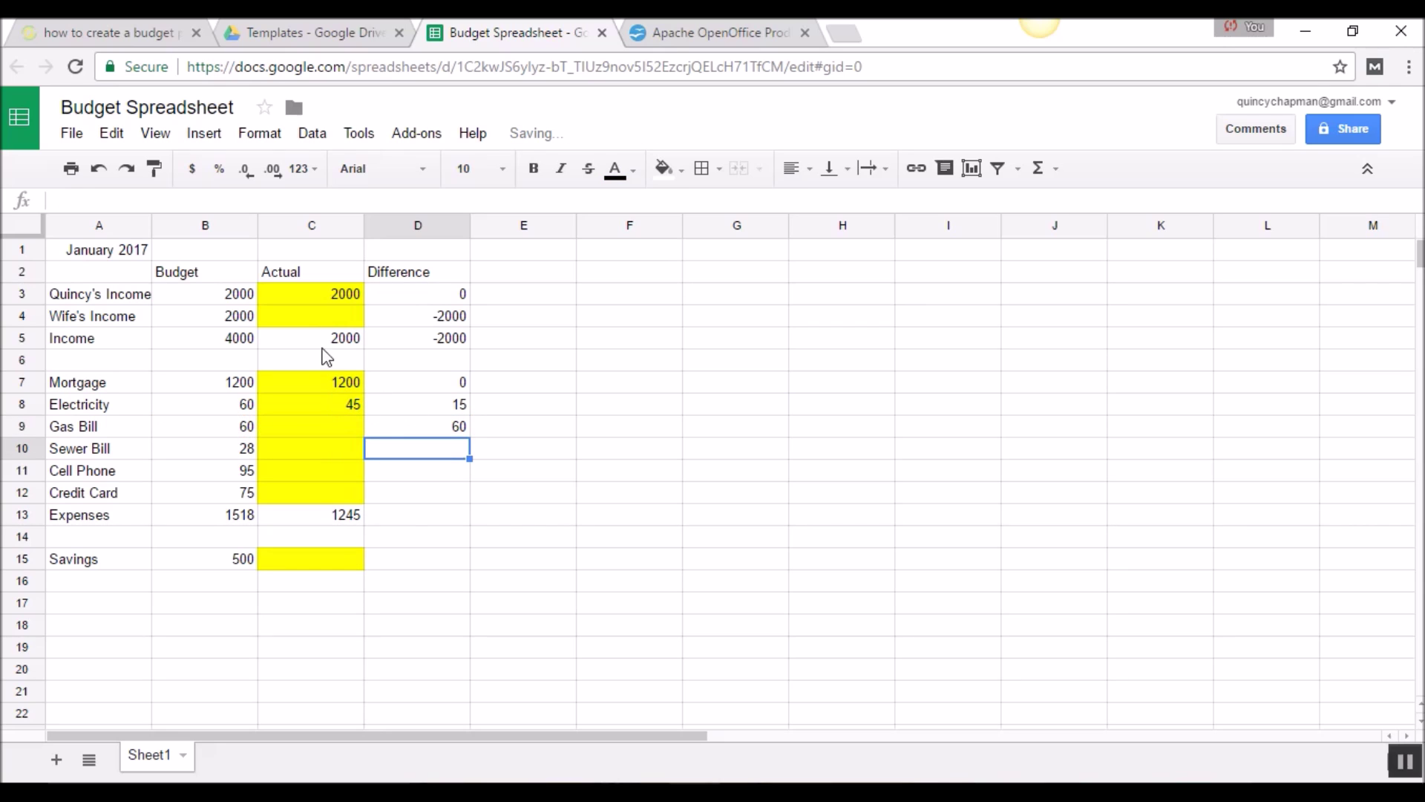
Step: Examine the Budget, Actual and Difference cells of the income, Mortgage and Savings rows to compare the subtraction order
click(449, 291)
click(450, 314)
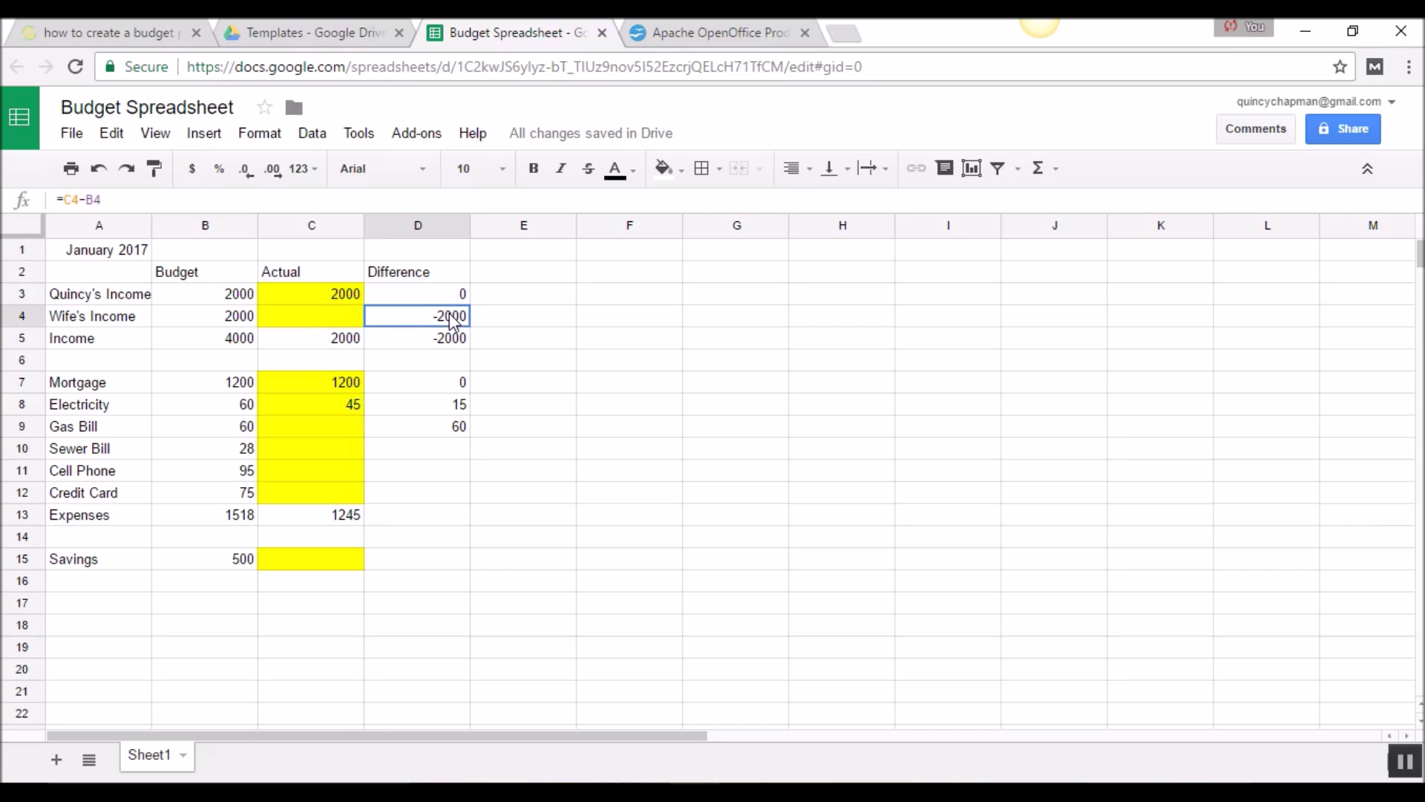
click(338, 296)
click(222, 297)
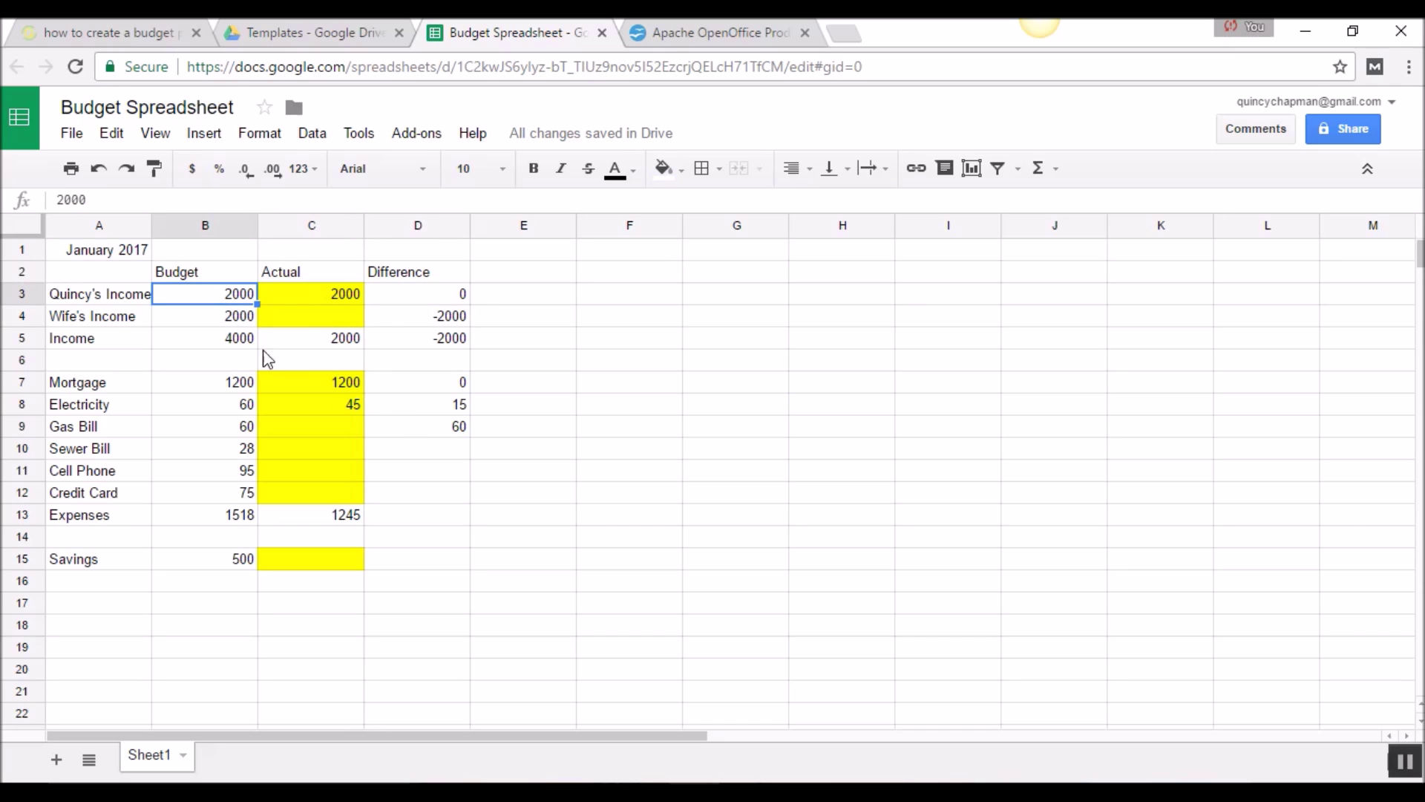
click(435, 385)
click(242, 386)
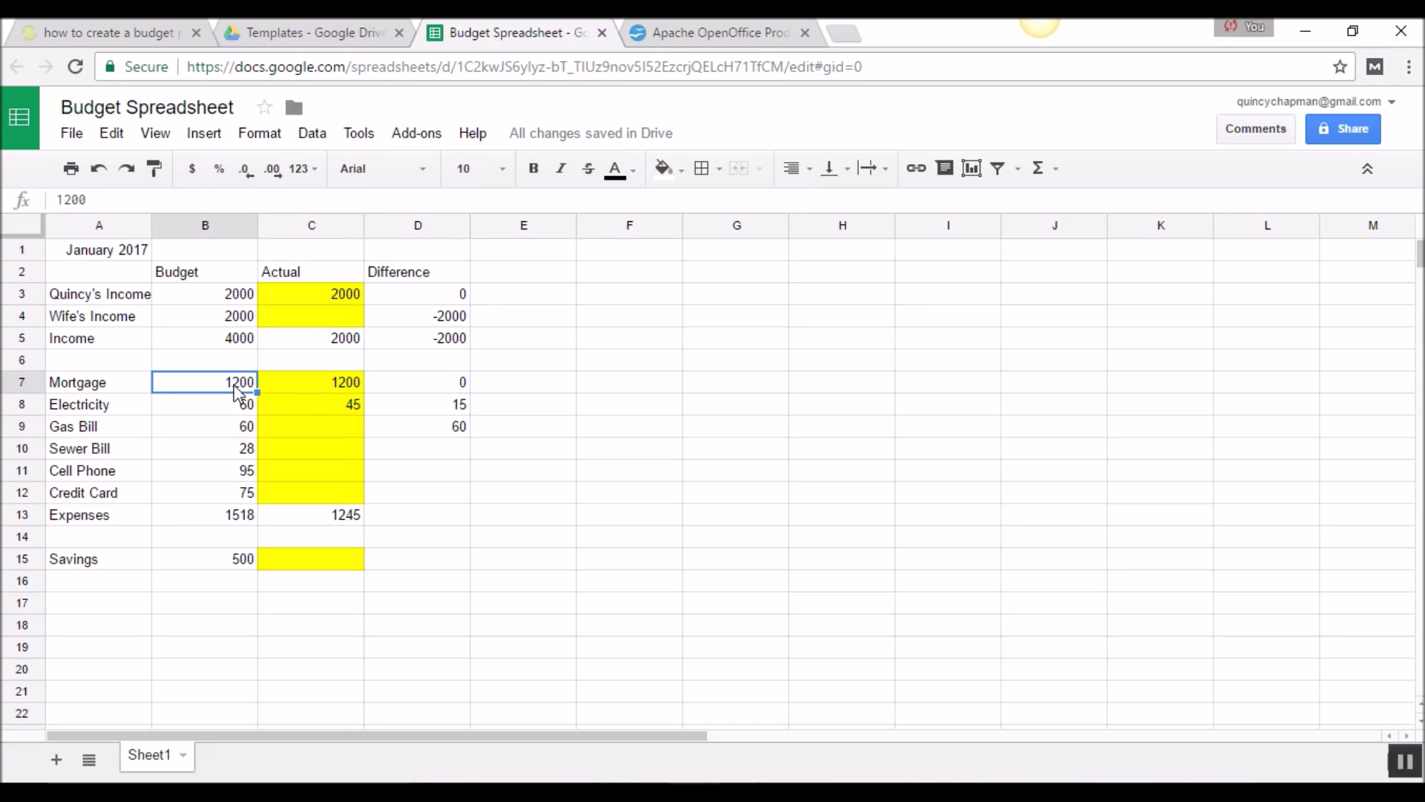
click(310, 389)
click(413, 564)
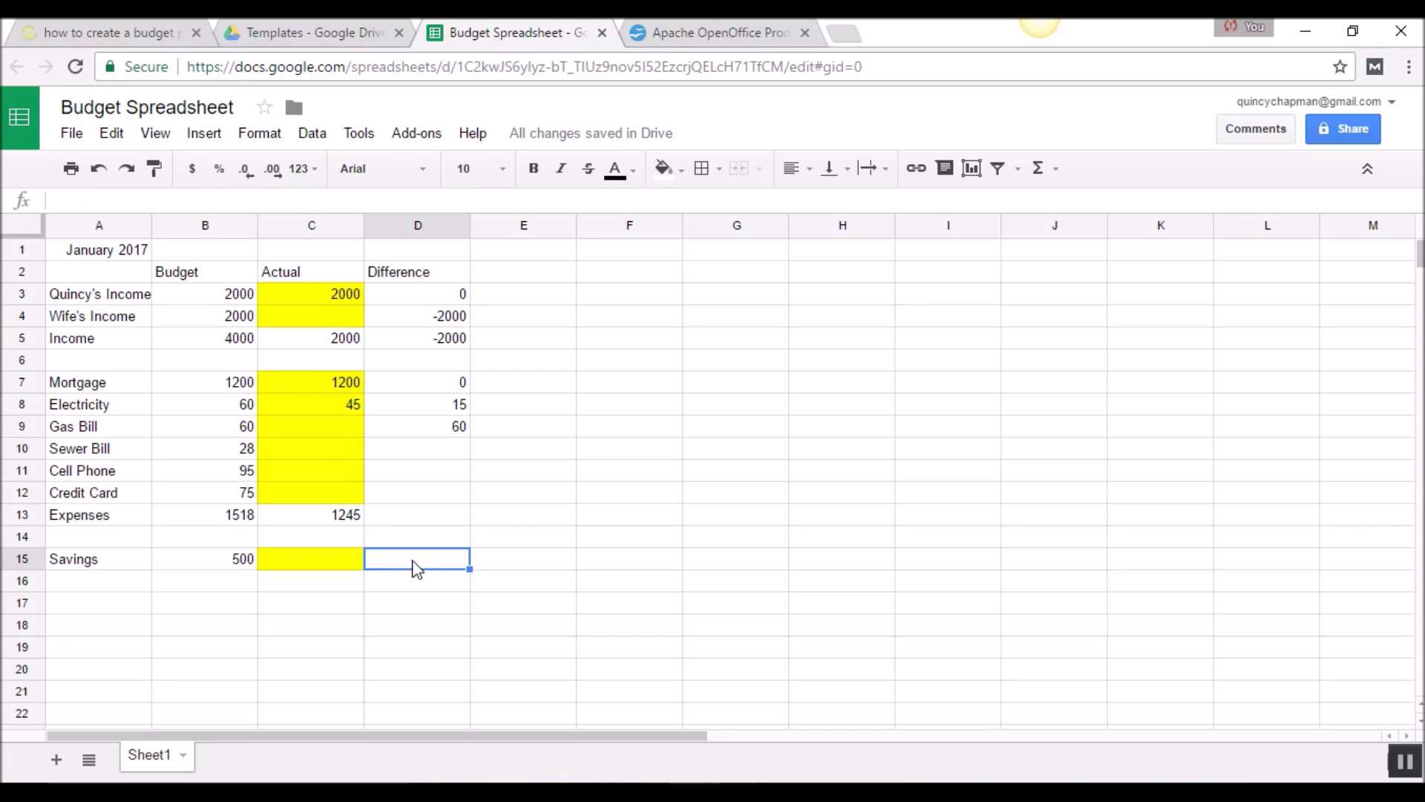
click(299, 565)
click(239, 568)
click(312, 562)
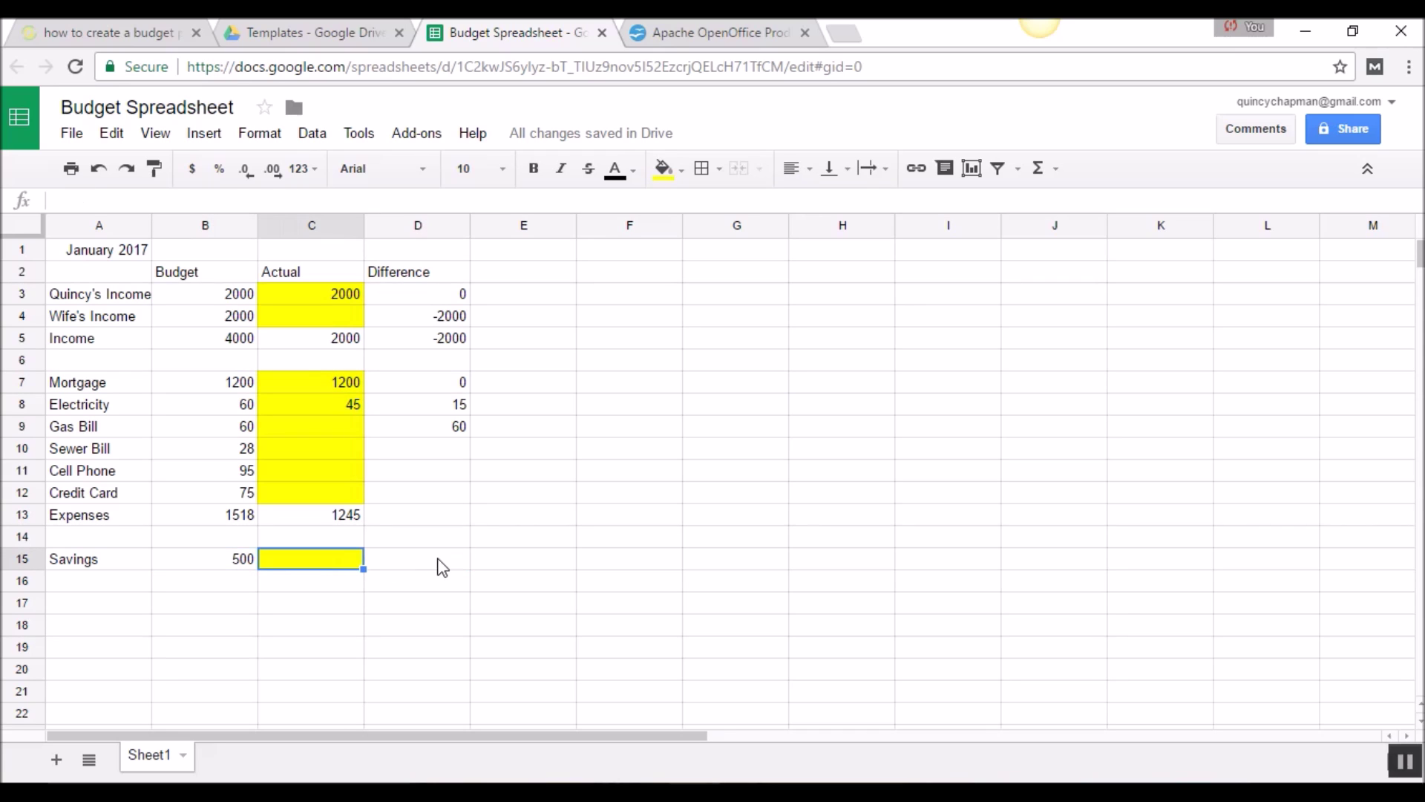
Step: Calculate the Savings Difference in D15 as budget minus actual with =B15-C15
click(441, 568)
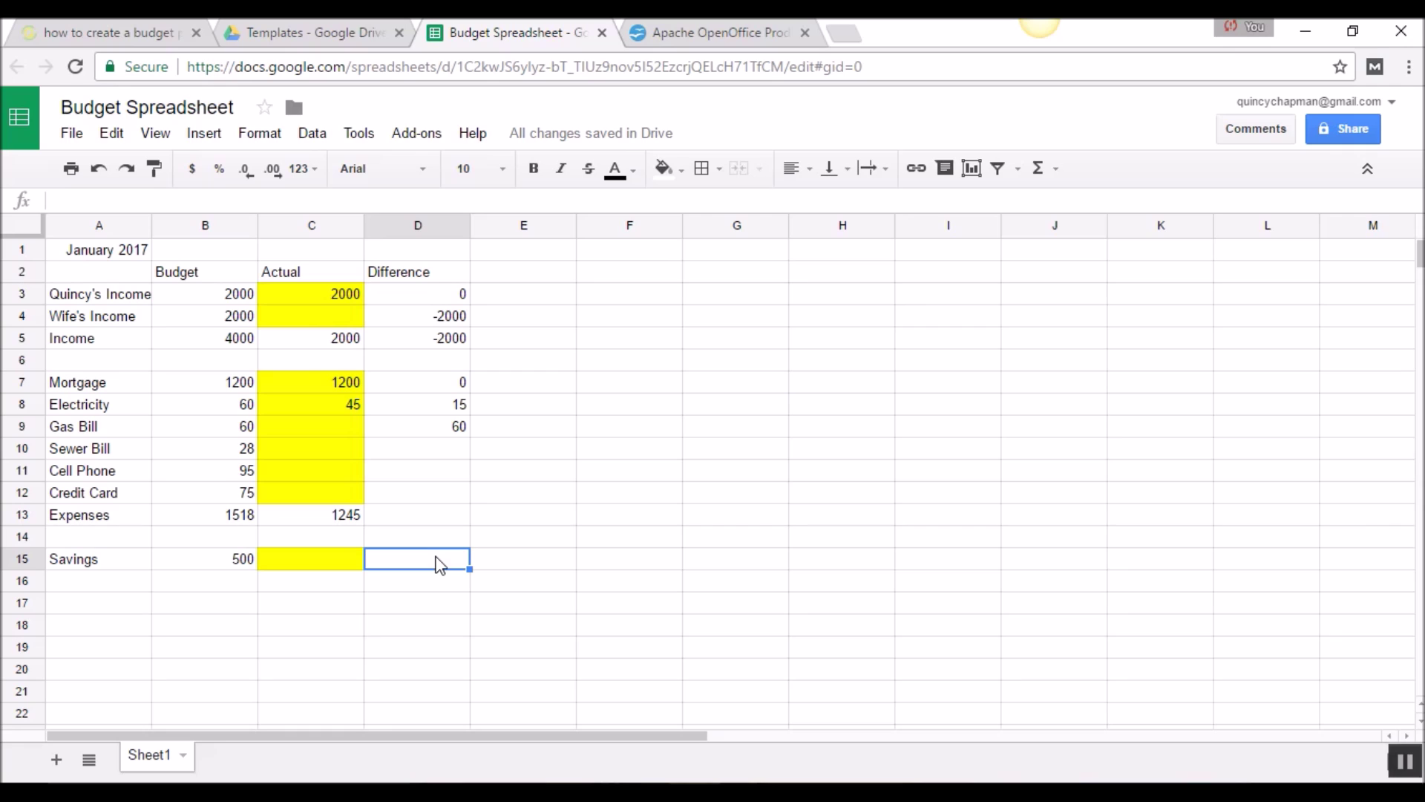
text(=B15)
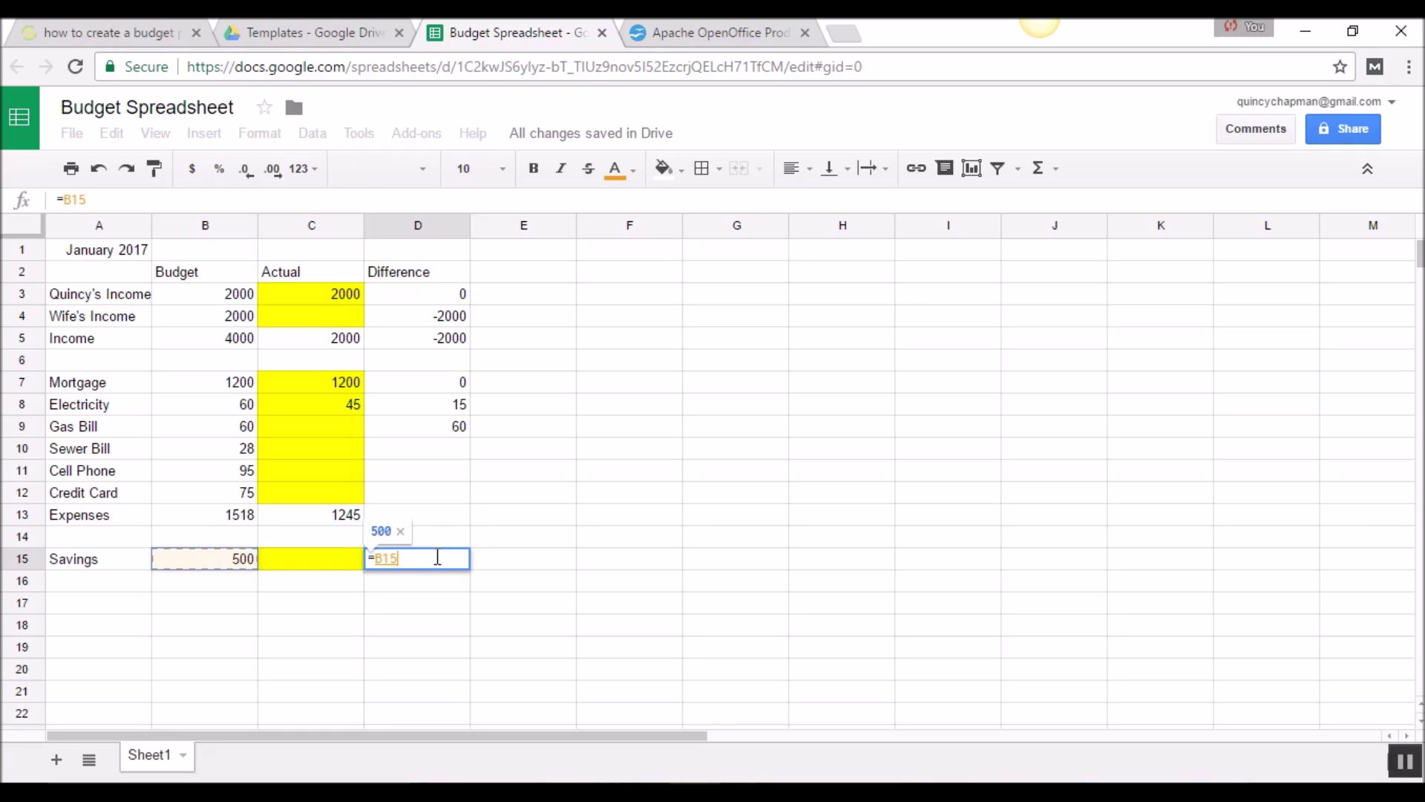
text(-C15)
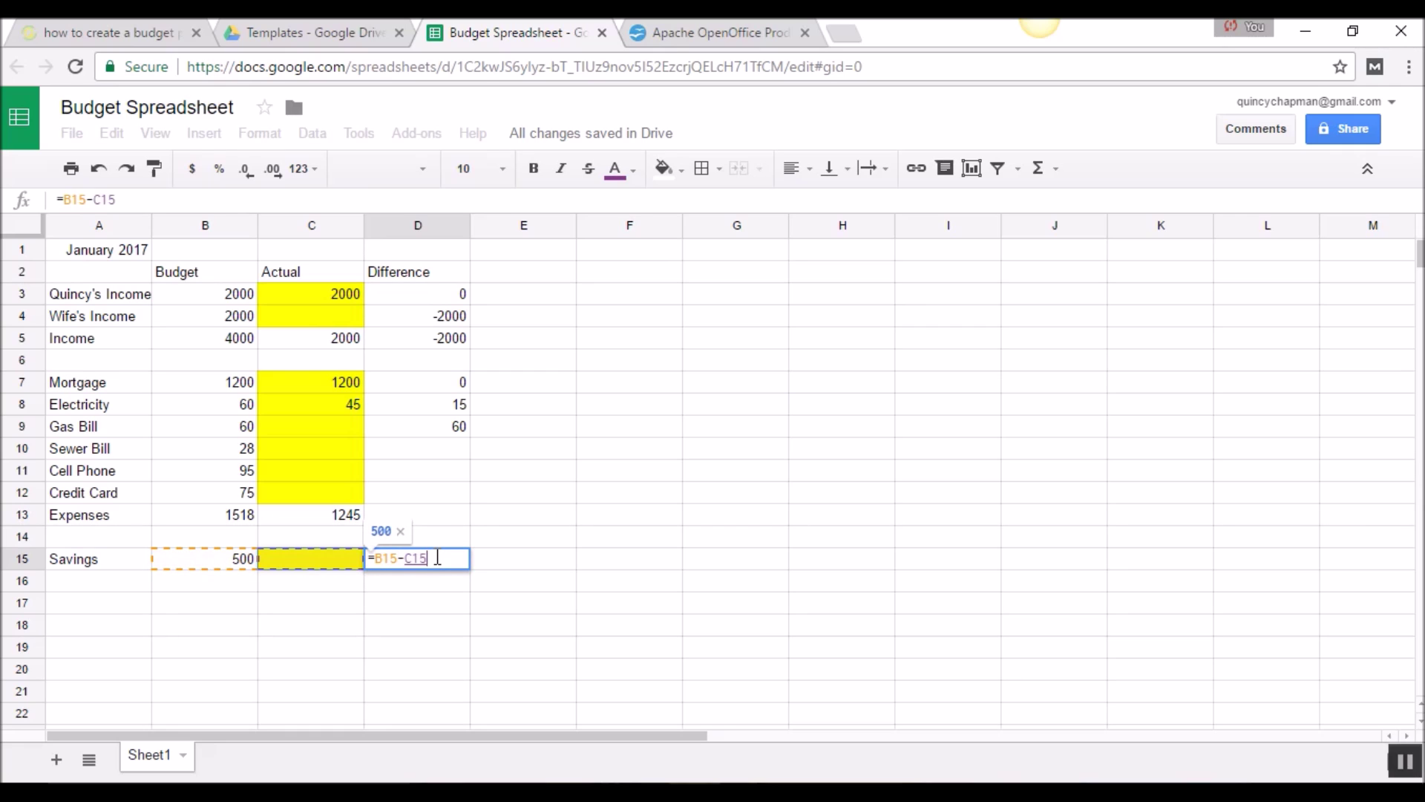
key(Return)
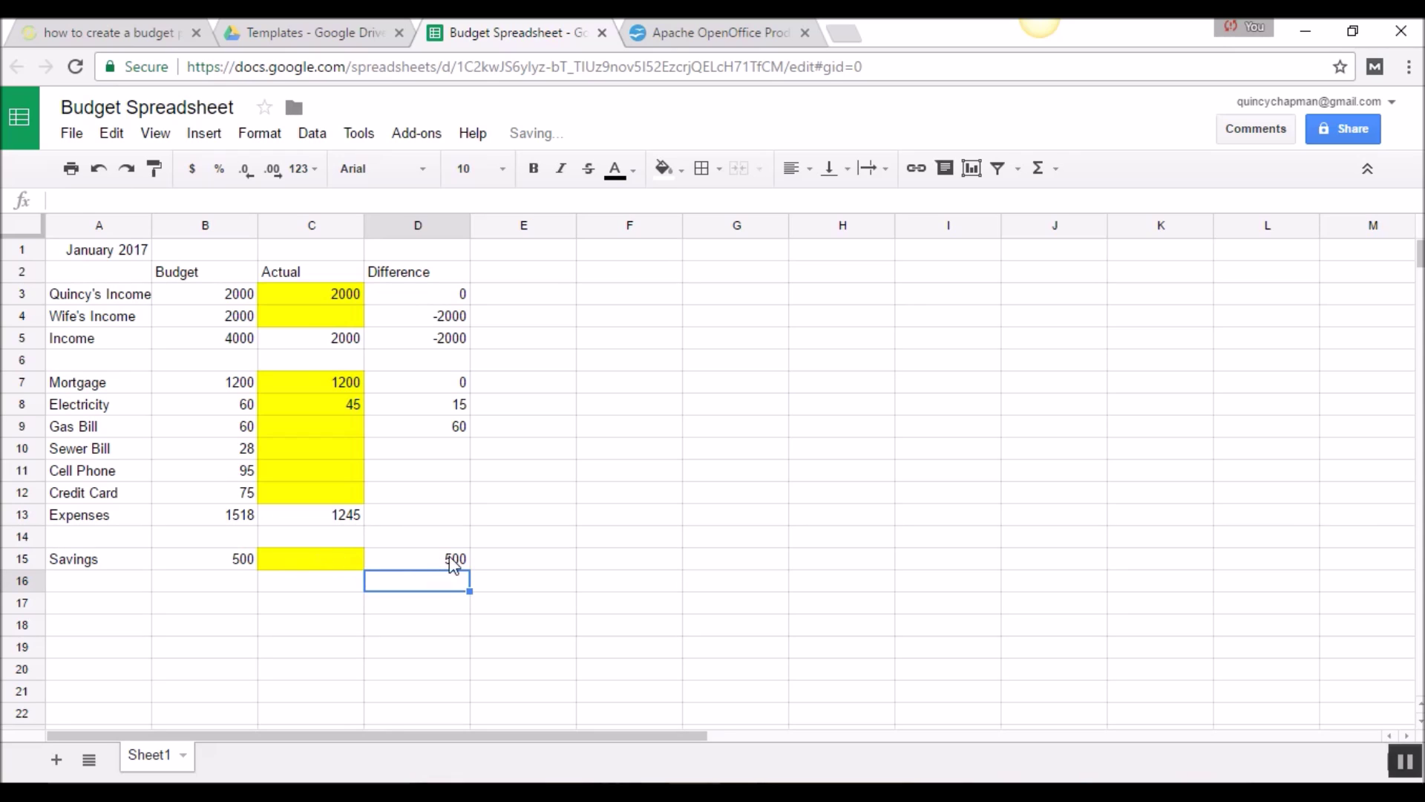
click(455, 562)
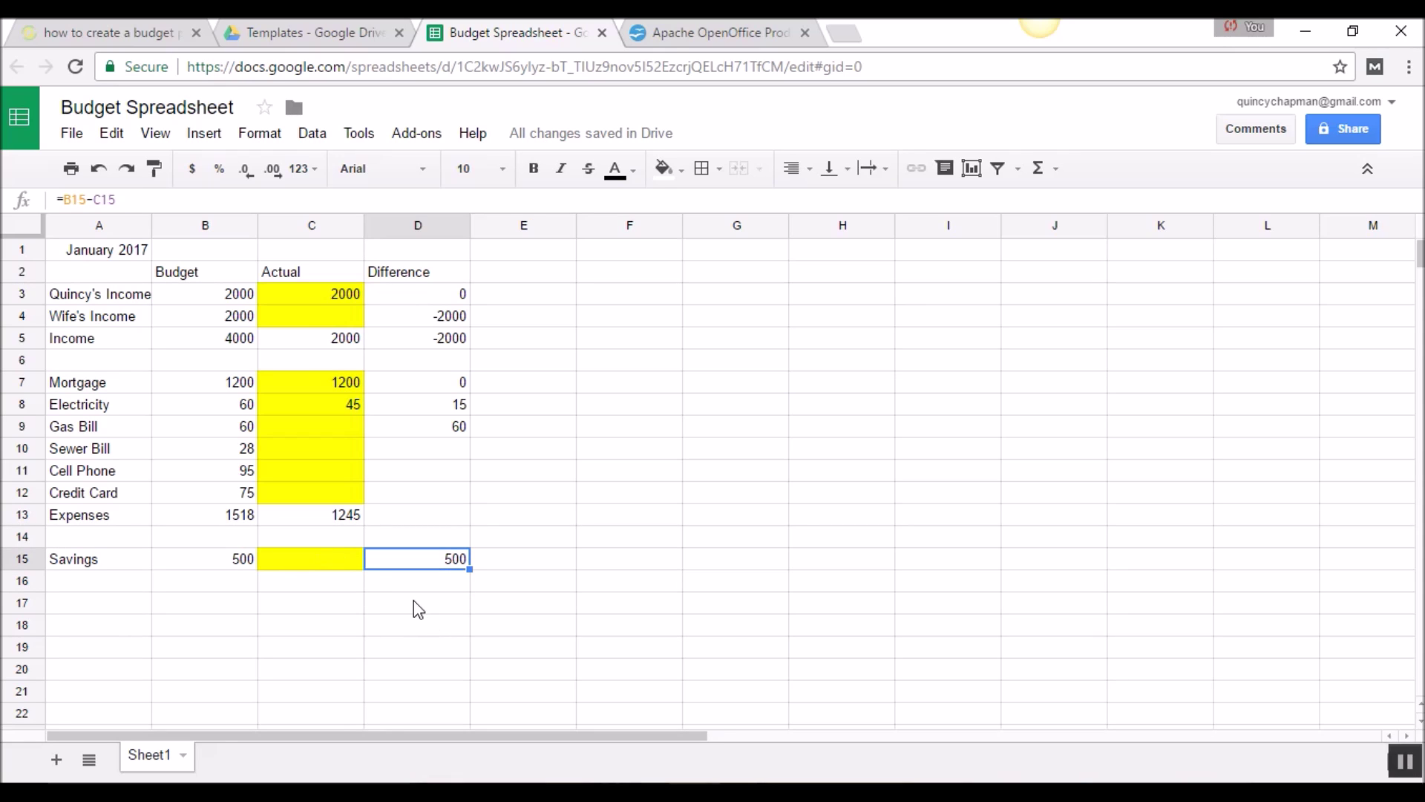
Step: Enter 500 as the actual Savings amount in C15 and check its Difference cell
click(359, 564)
text(500)
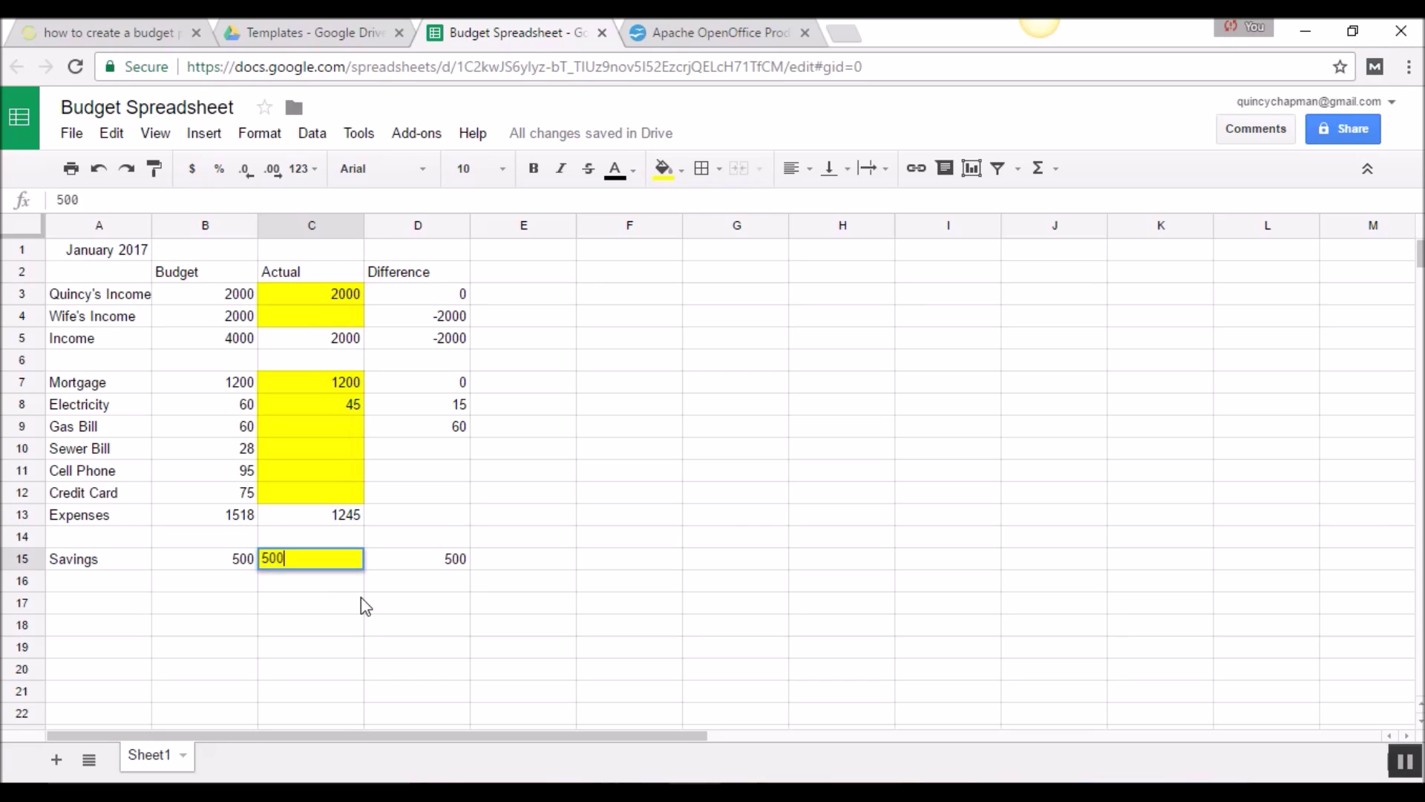
key(Return)
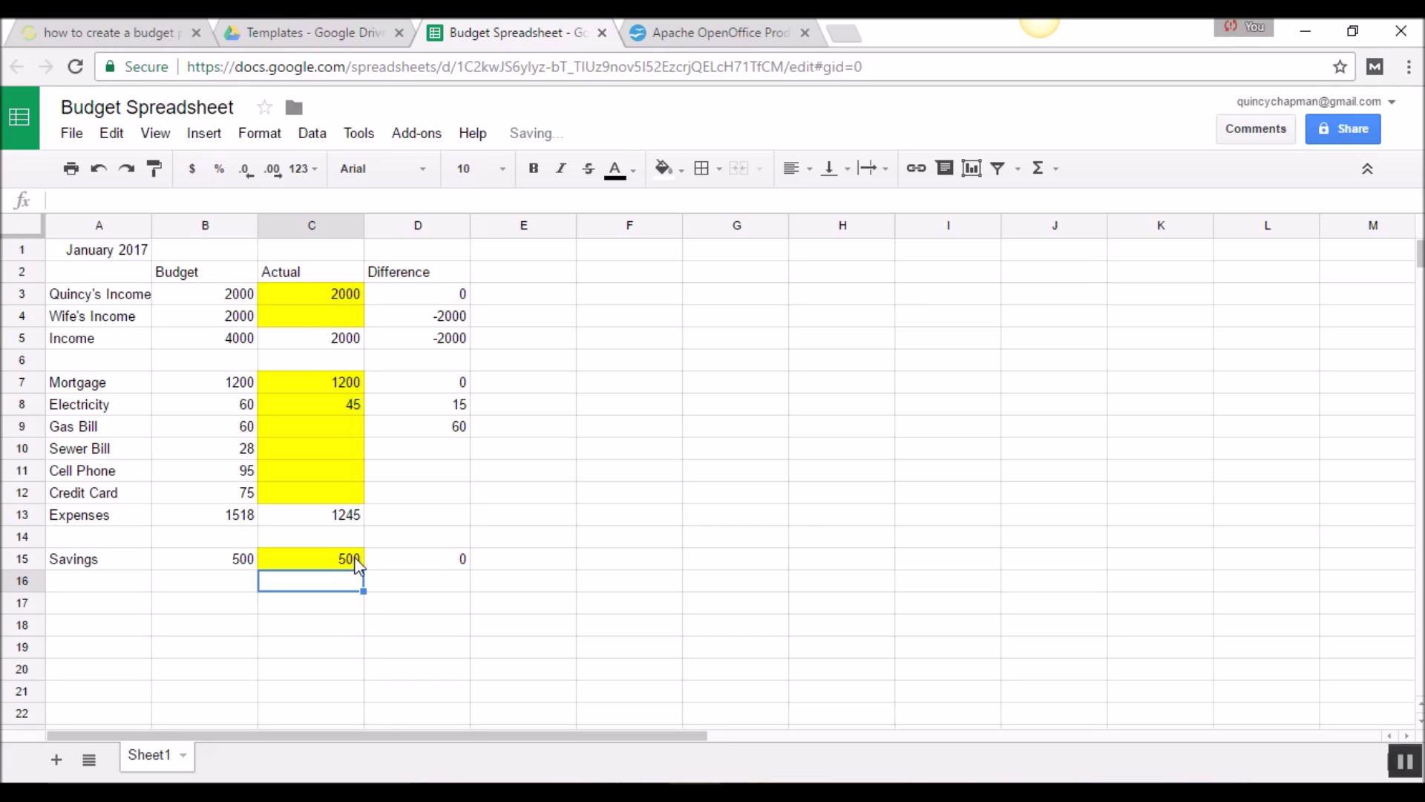
click(461, 562)
Step: Fill the Difference formulas in D8:D9 down through the Credit Card row in D12 and check the copied formulas
click(446, 452)
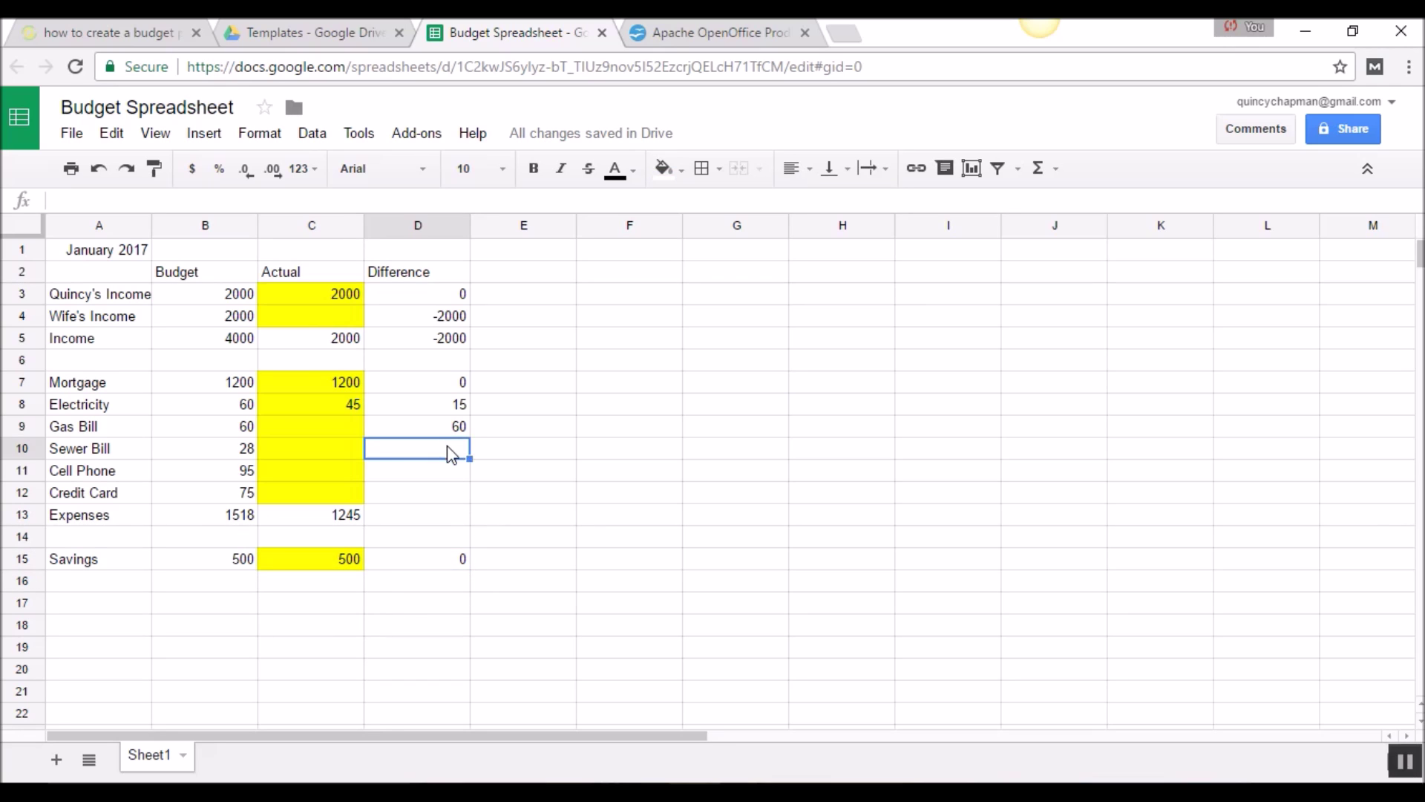
click(454, 427)
drag(448, 406, 456, 438)
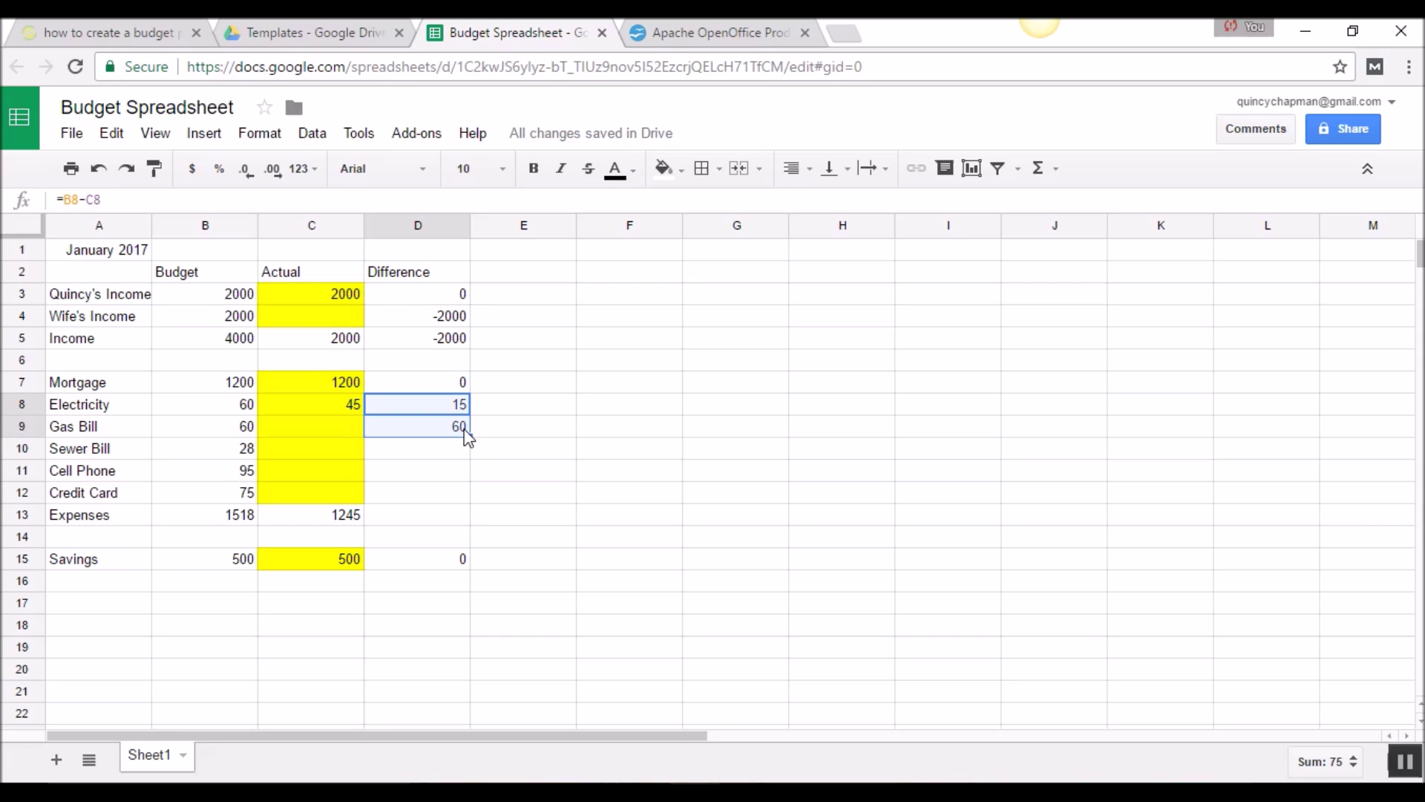
drag(476, 502, 474, 501)
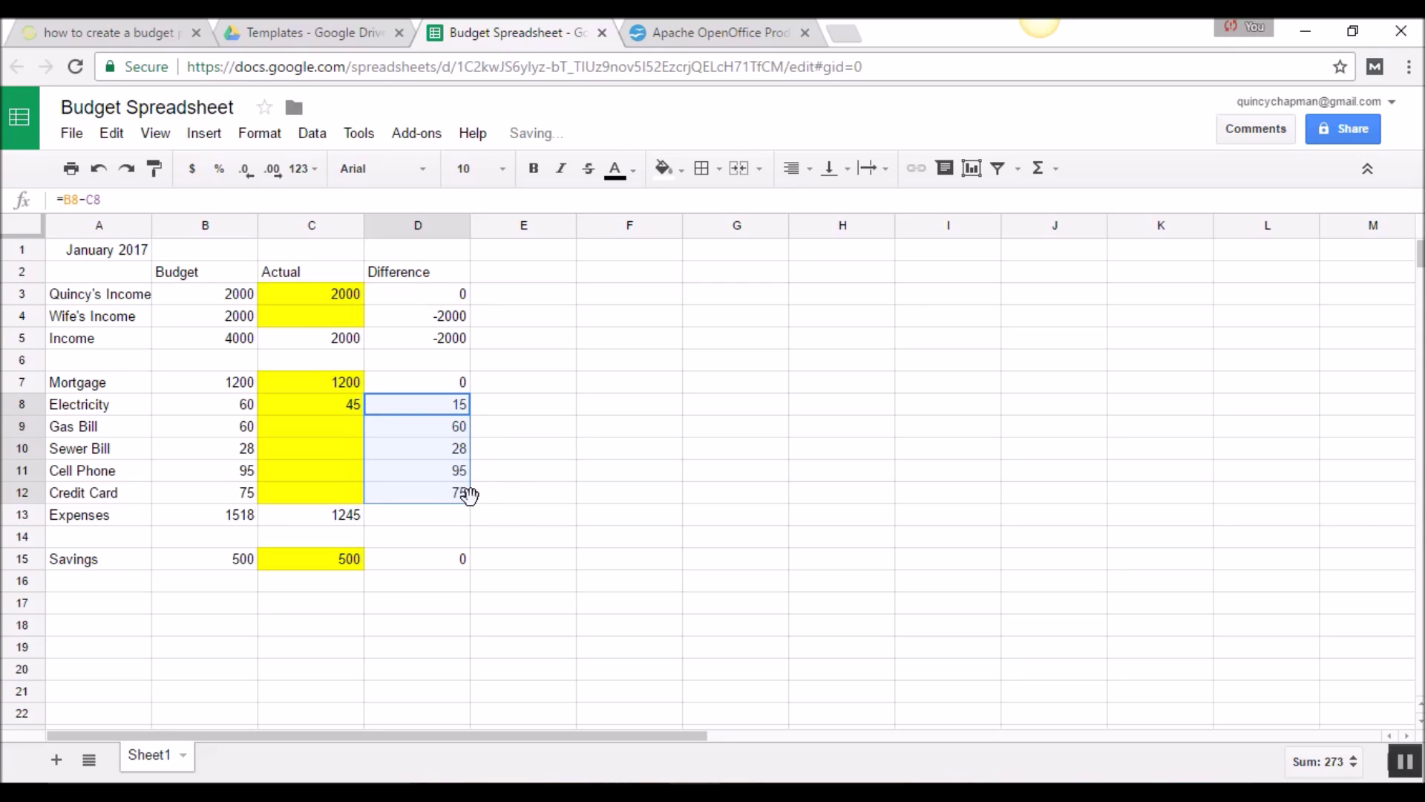
click(449, 450)
click(448, 472)
click(443, 495)
click(442, 451)
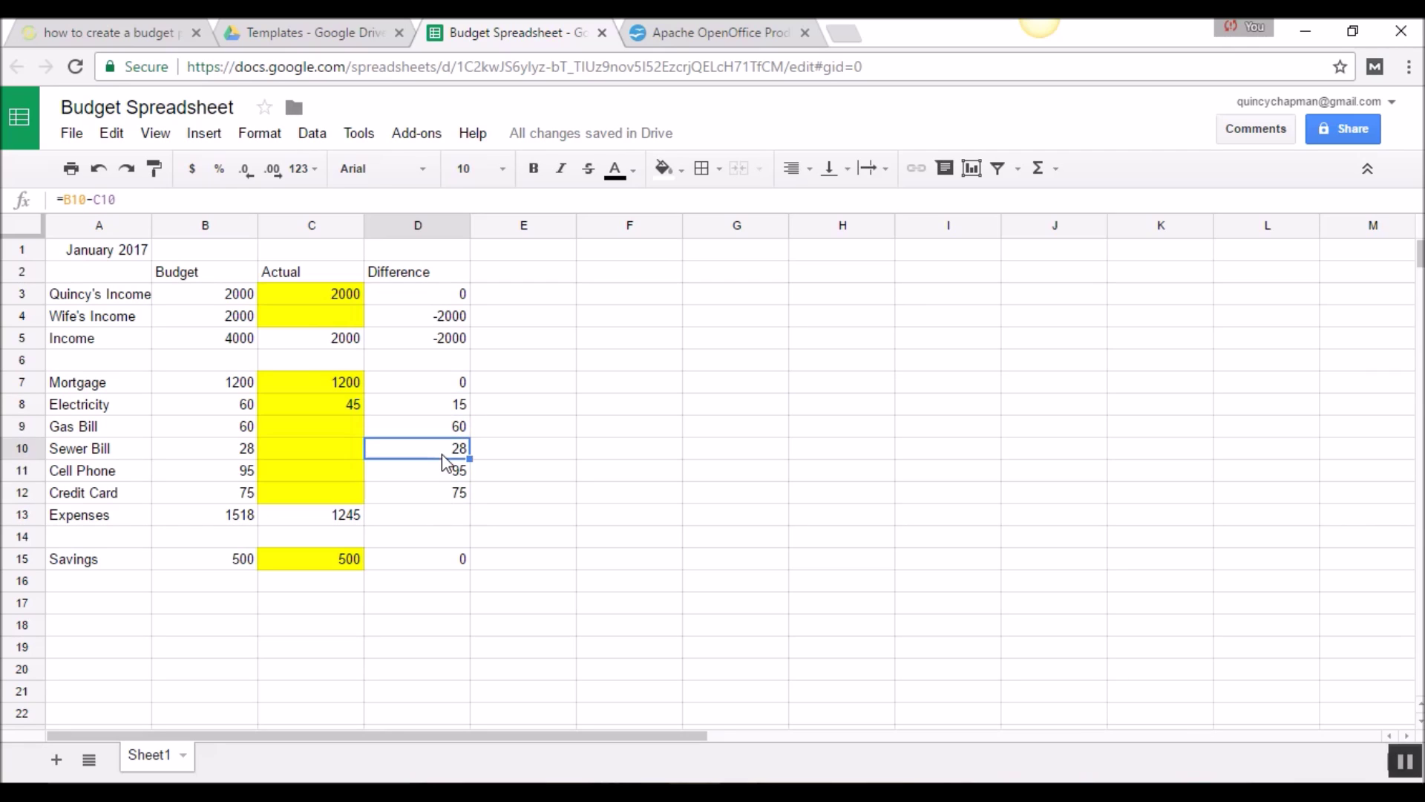
click(441, 472)
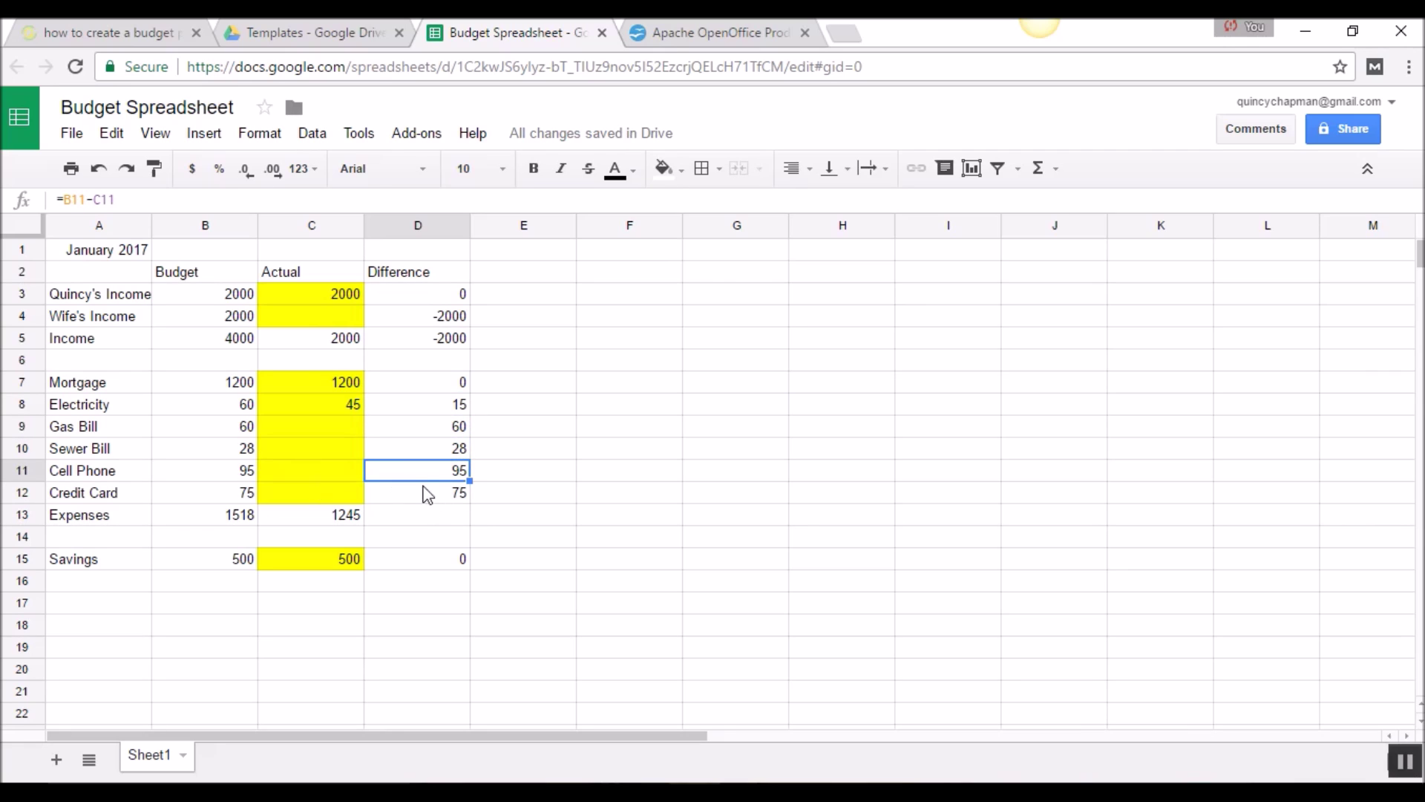
drag(437, 428, 445, 464)
Step: Total the expense differences in D13 with =SUM(D7:D12)
click(360, 519)
click(386, 518)
text(=SUM()
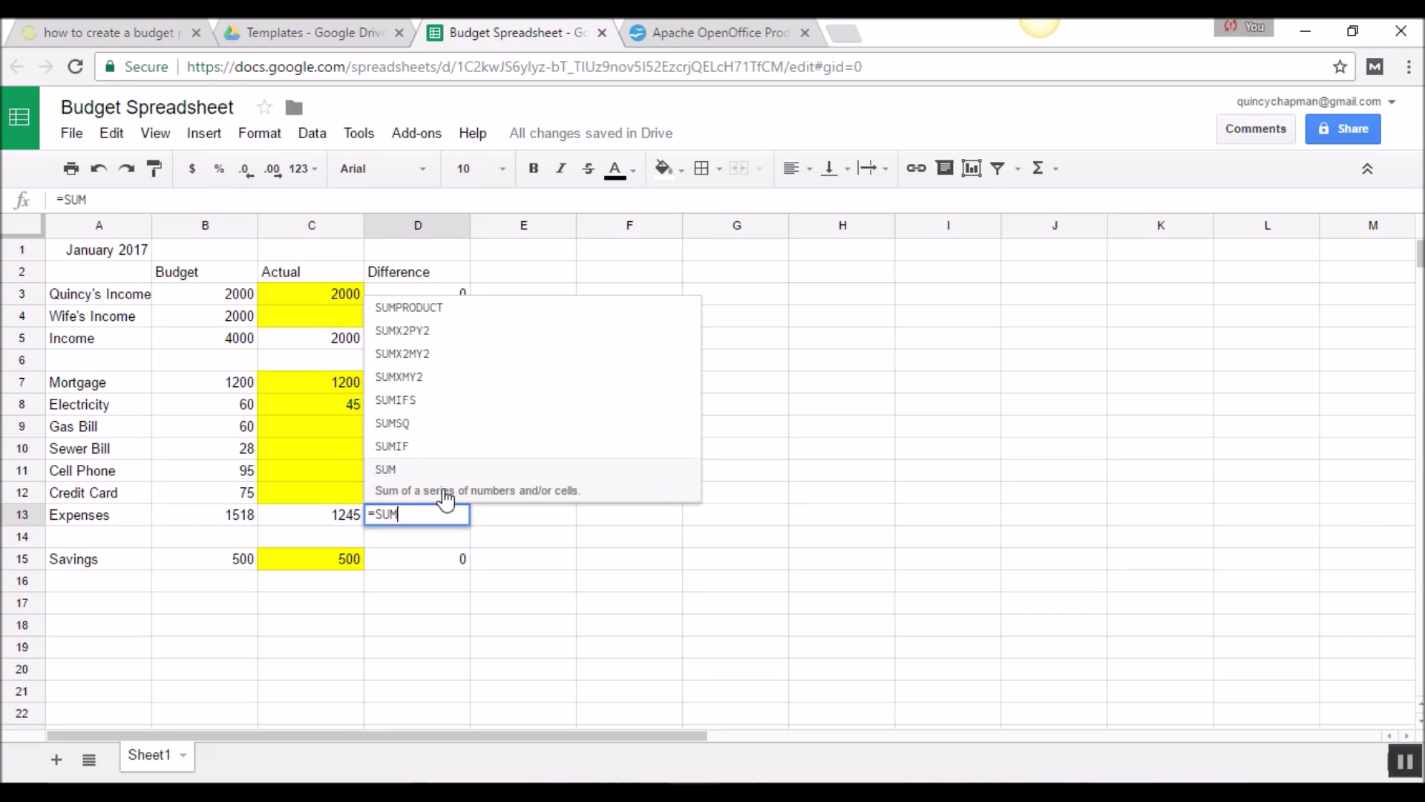
click(444, 491)
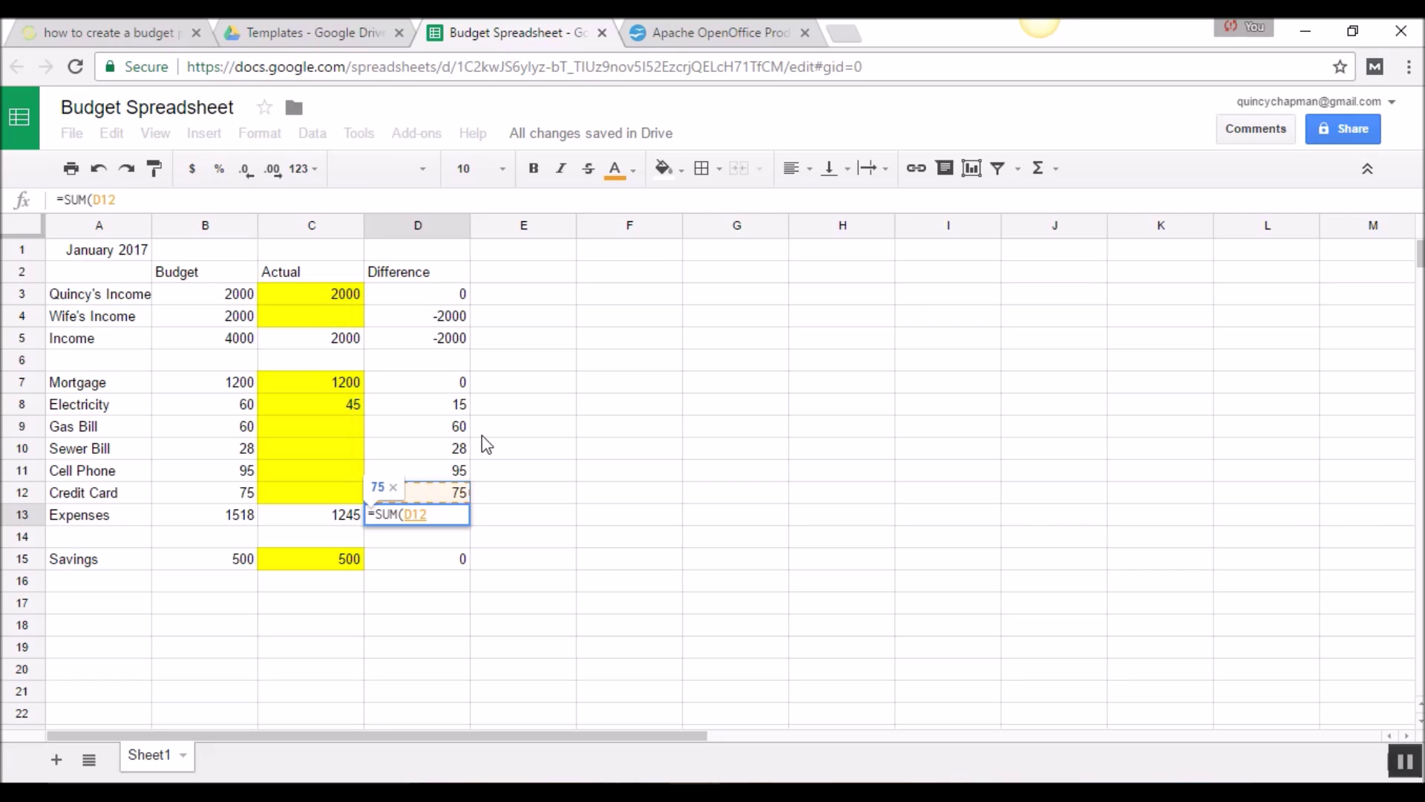
key(shift+Up)
key(shift+Up)
key(shift+Up)
key(shift+Up)
key(shift+Up)
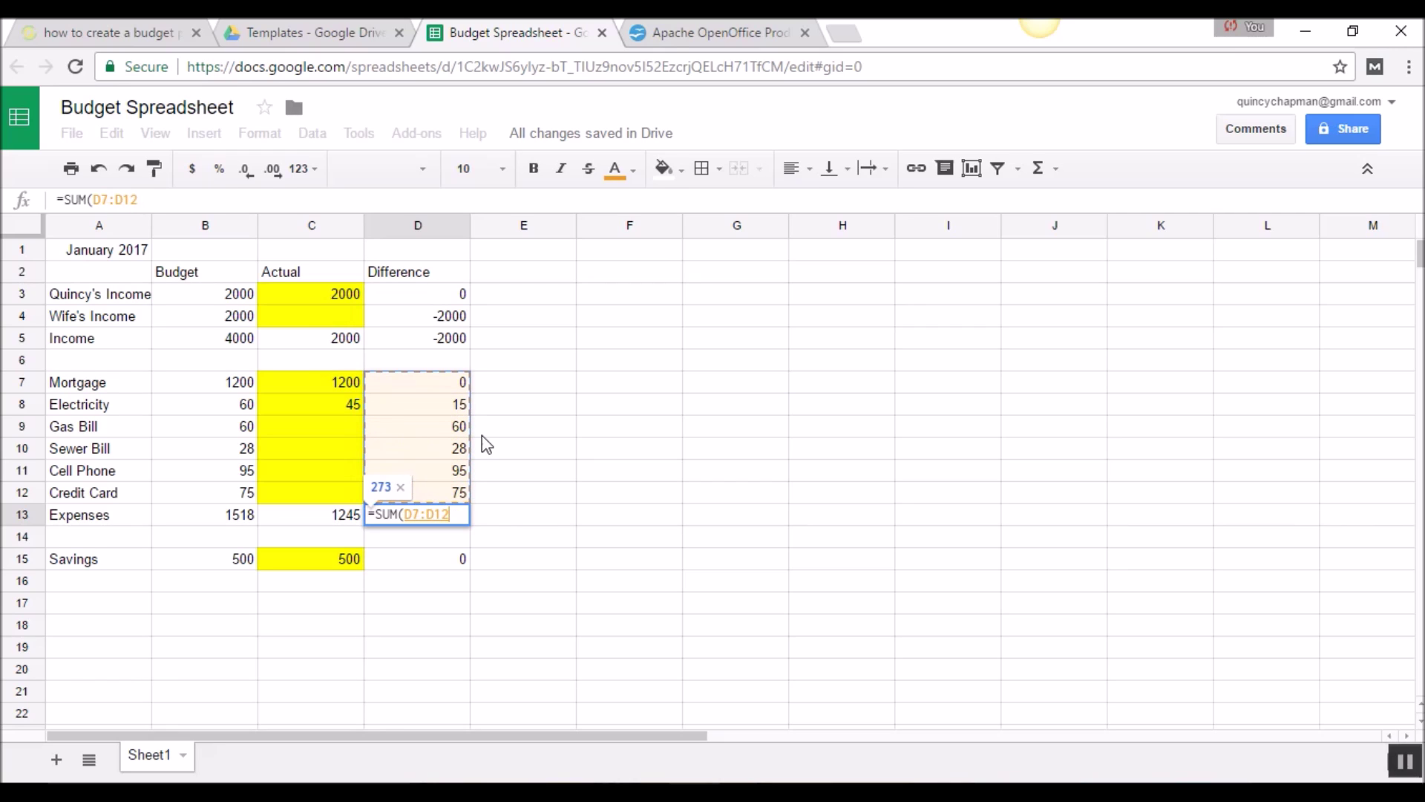
key(Return)
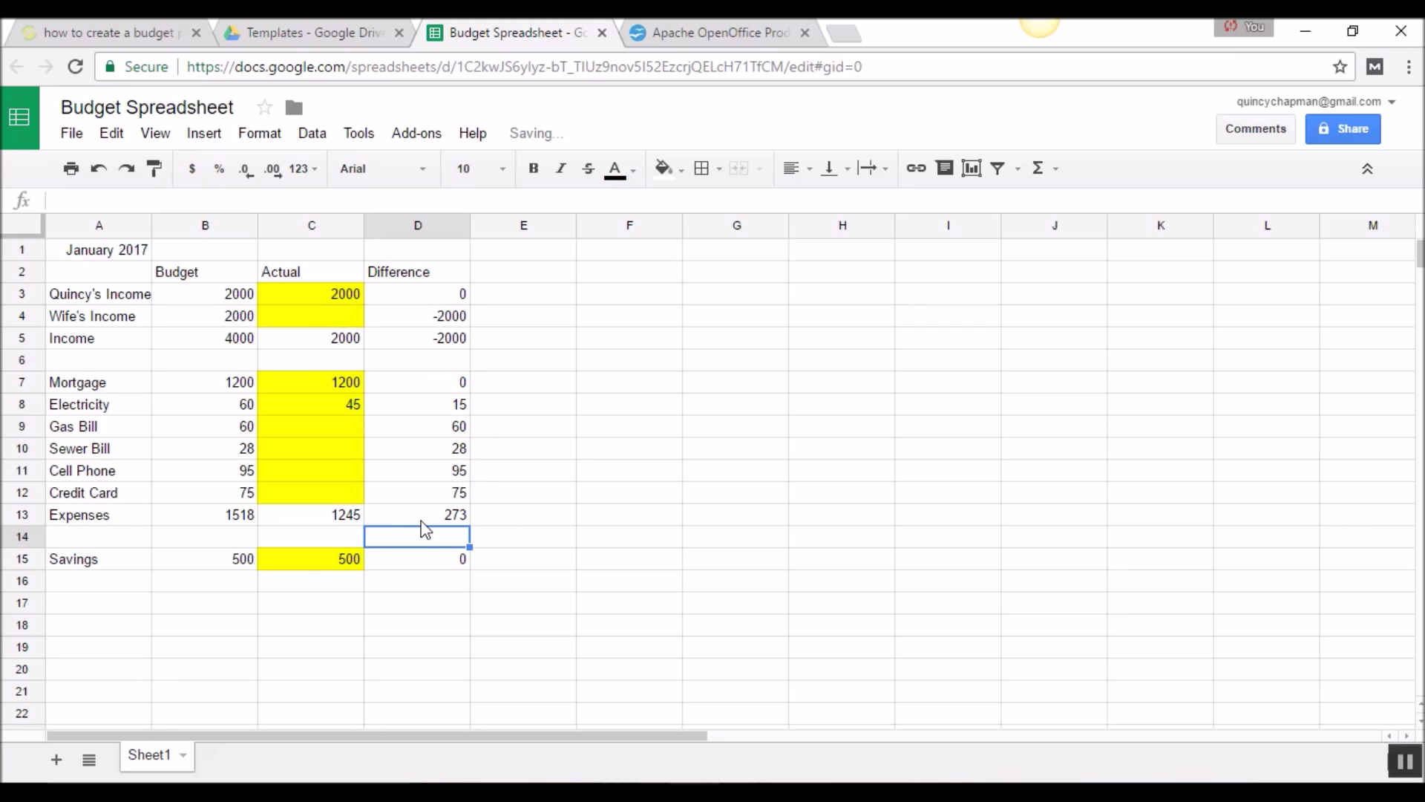
click(446, 518)
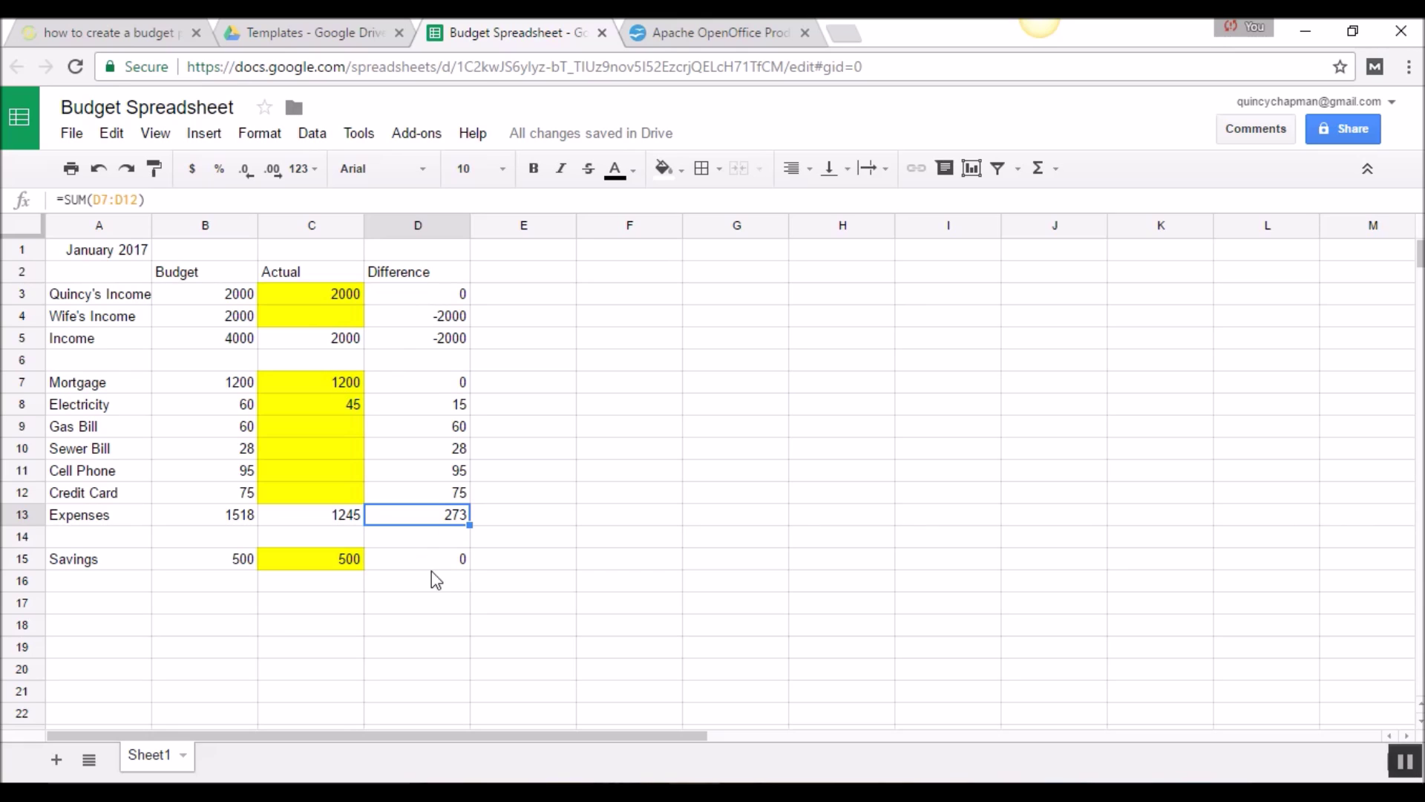
Step: Calculate the overall difference in D17 with =sum(D5,D13,D15), adding the Income, Expenses and Savings differences, and check the formula
click(430, 605)
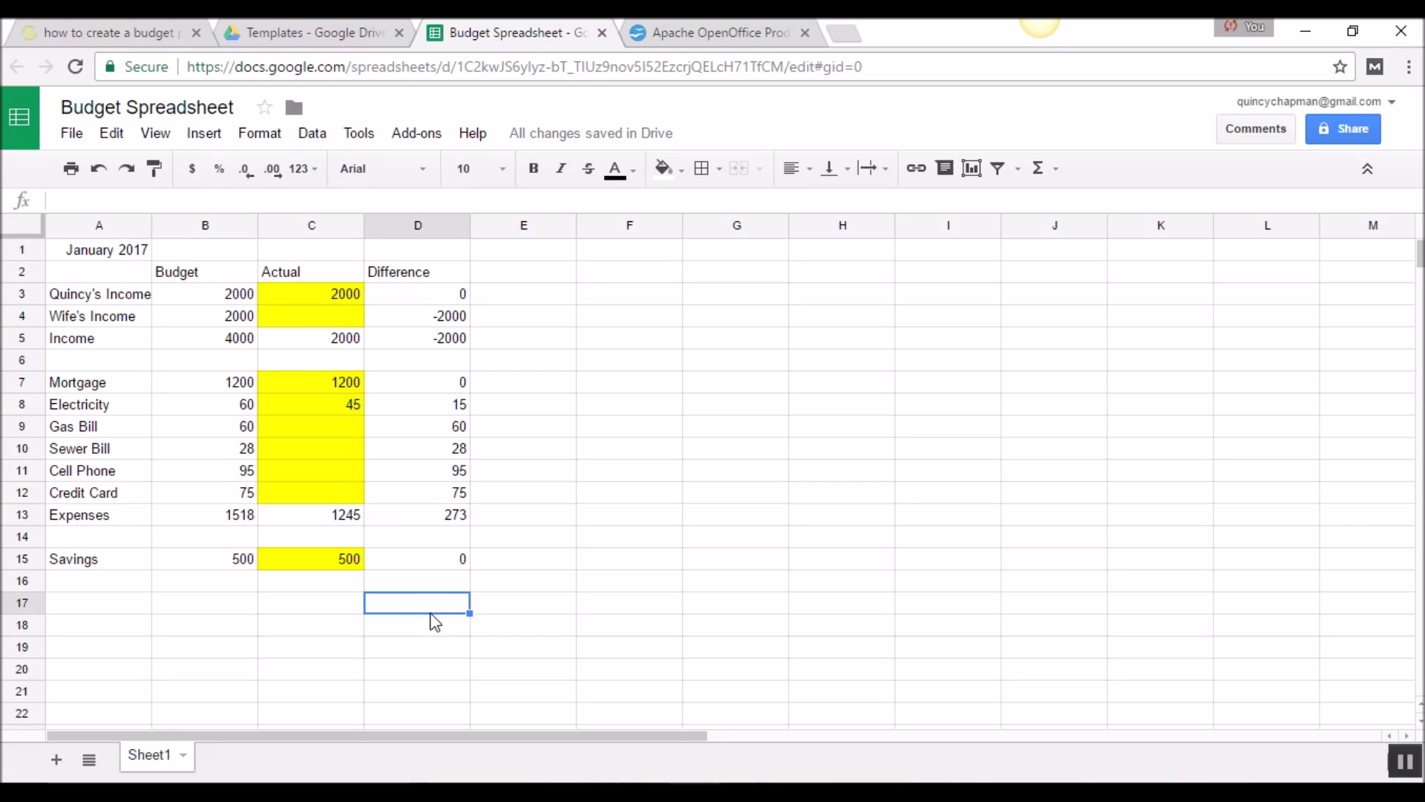
text(=sum()
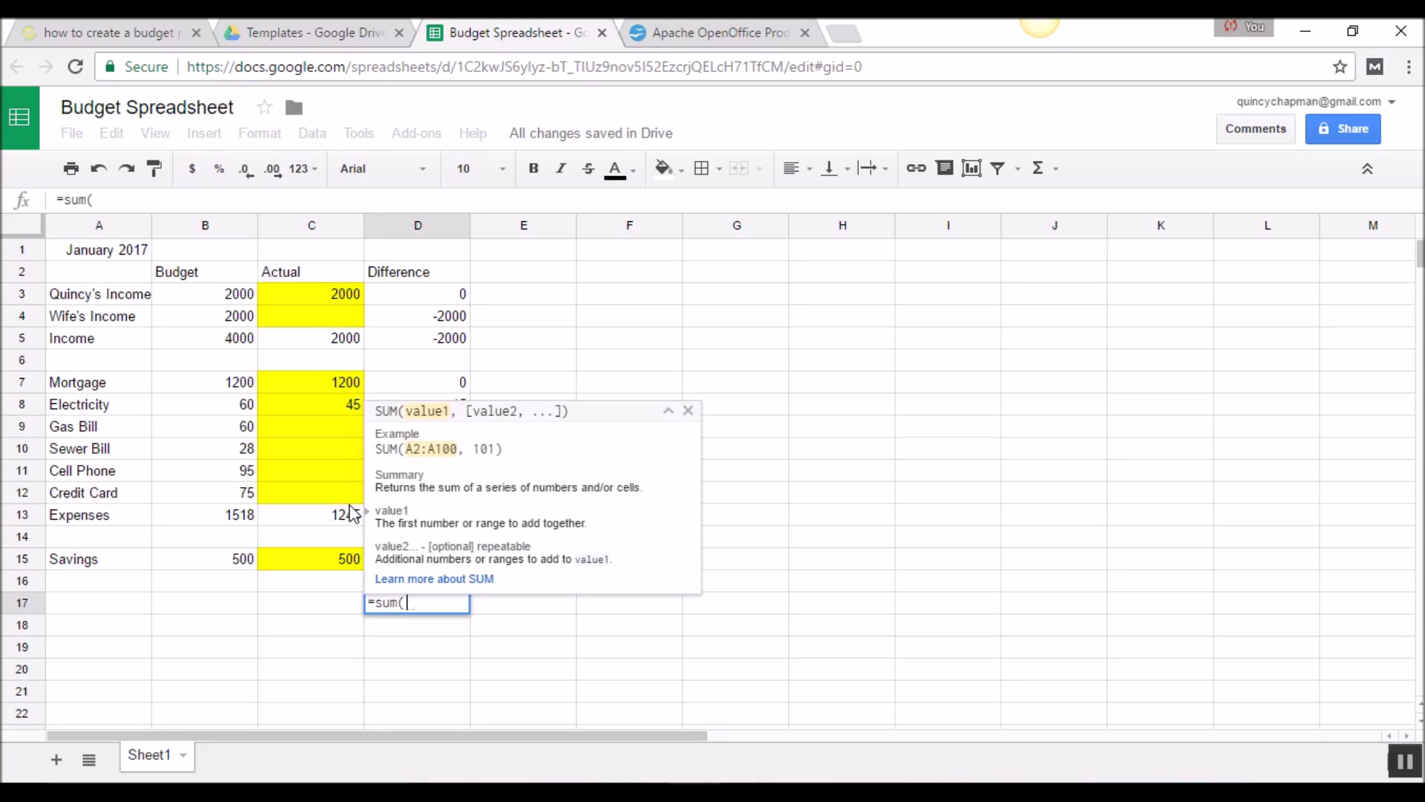
click(438, 340)
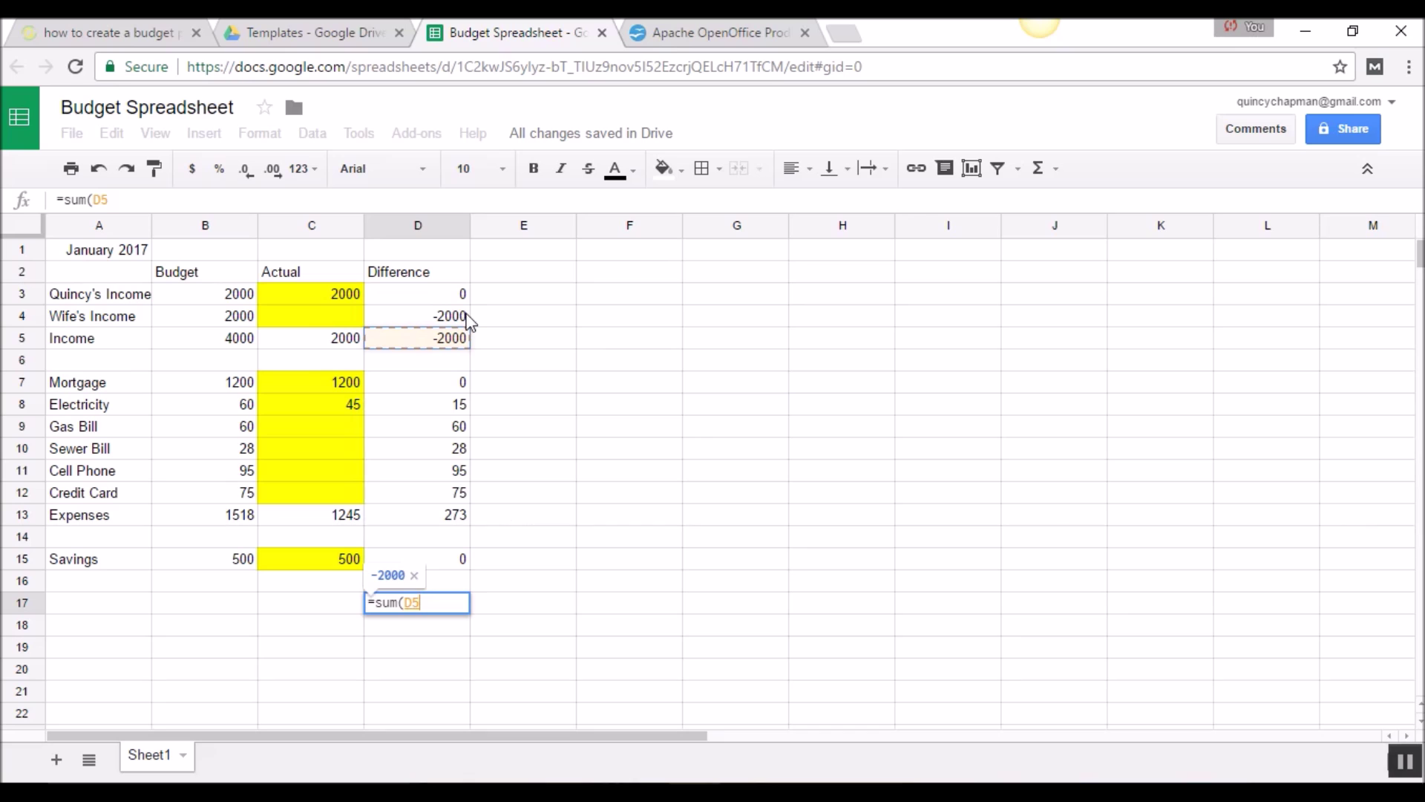
text(,)
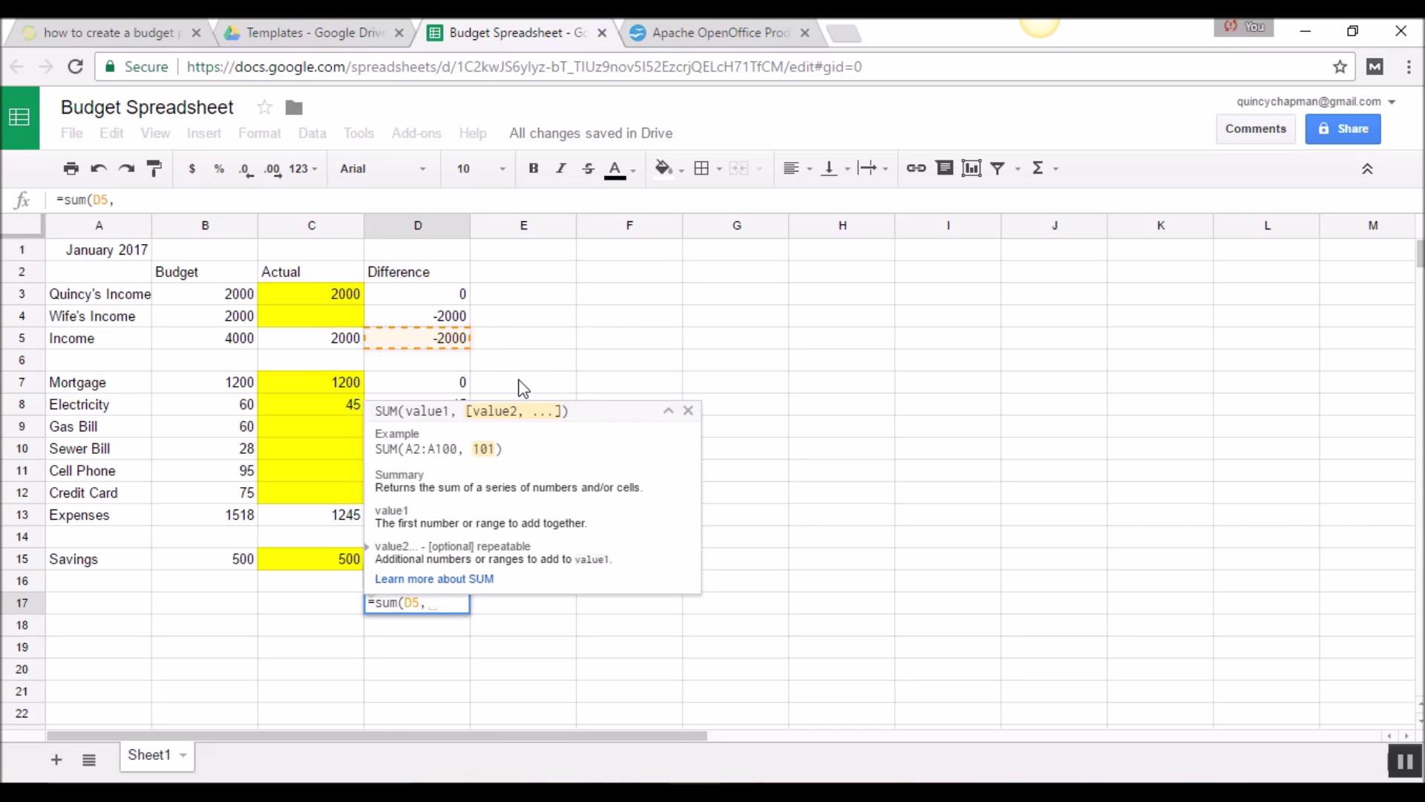
click(469, 382)
key(Down)
key(Down)
key(Down)
key(Down)
key(Down)
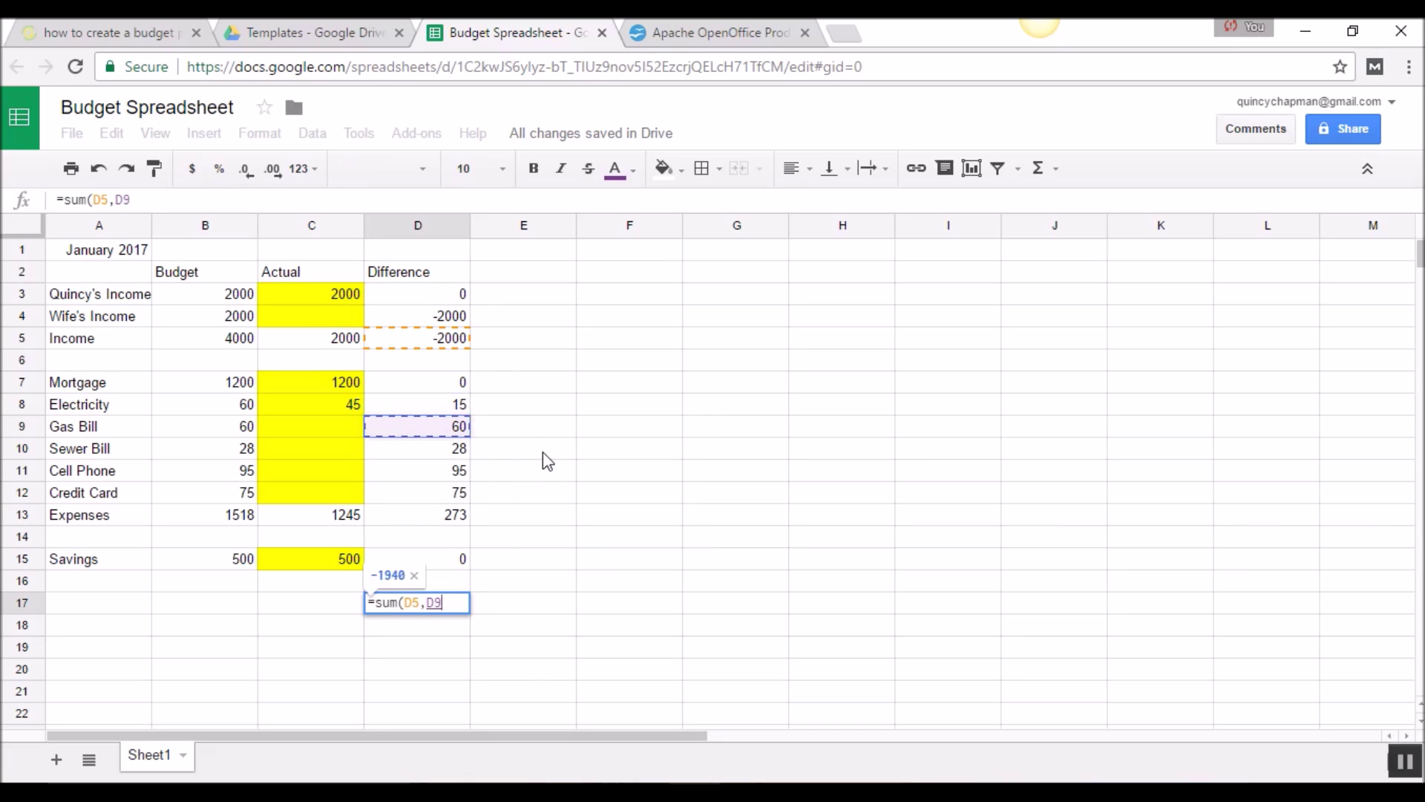
key(Down)
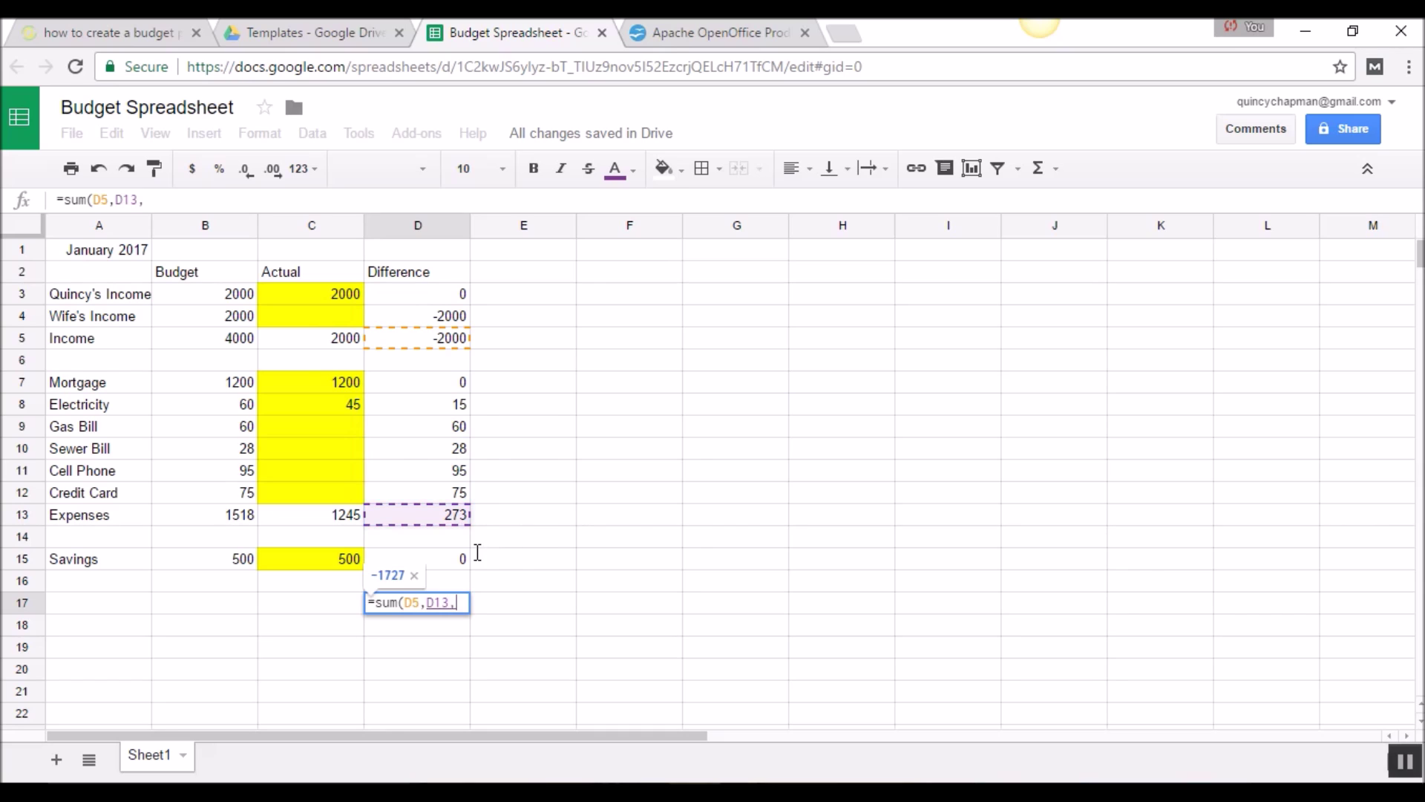
text(,)
key(Up)
key(Up)
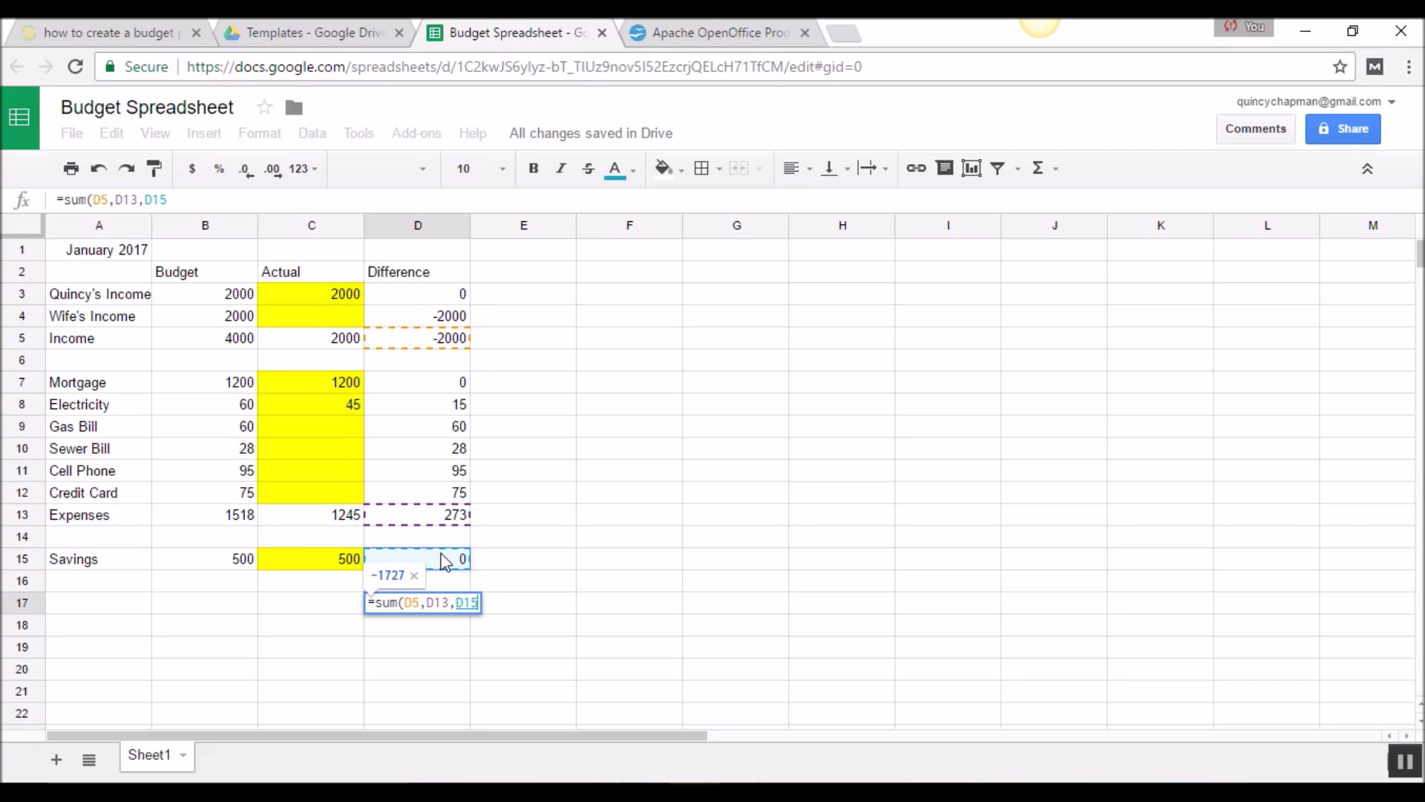
key(Return)
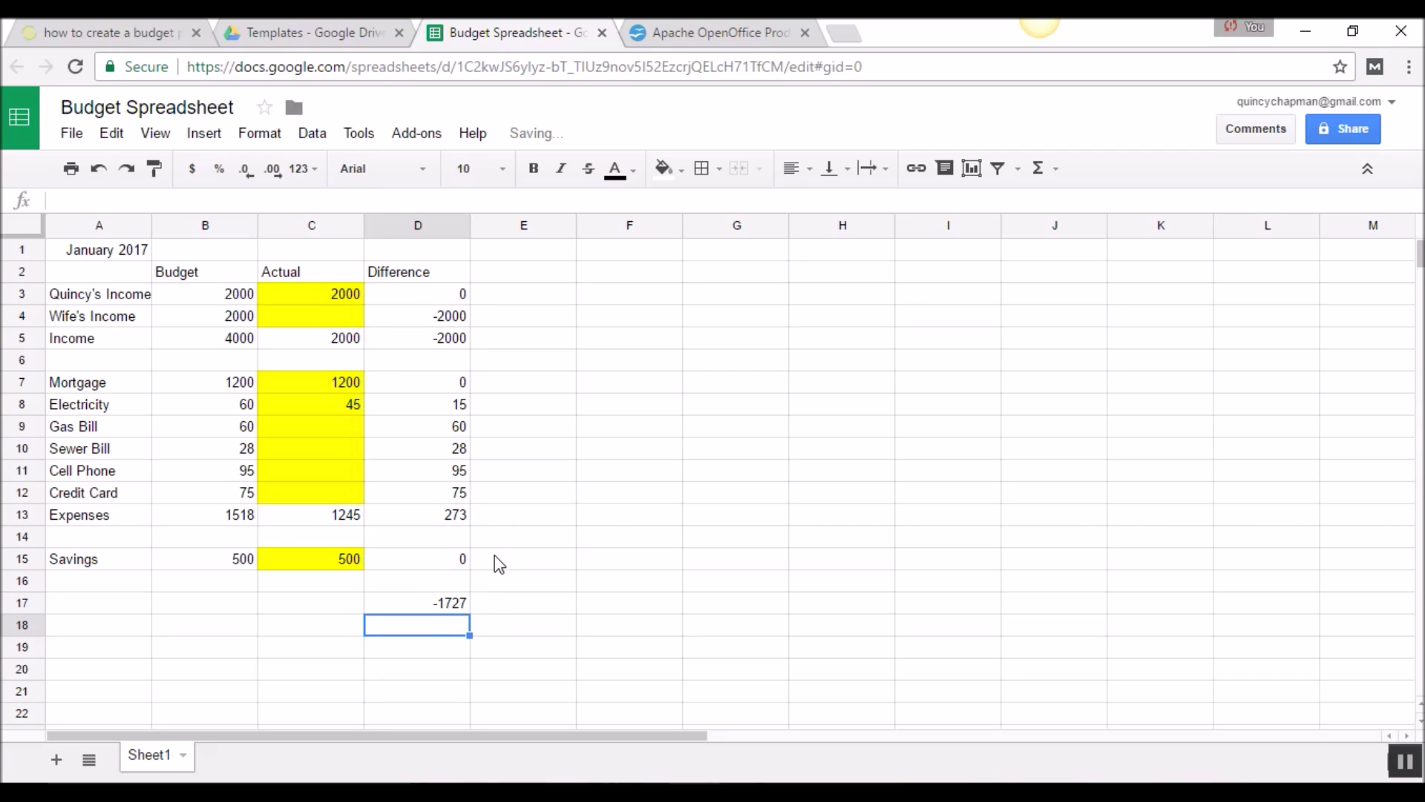
click(454, 605)
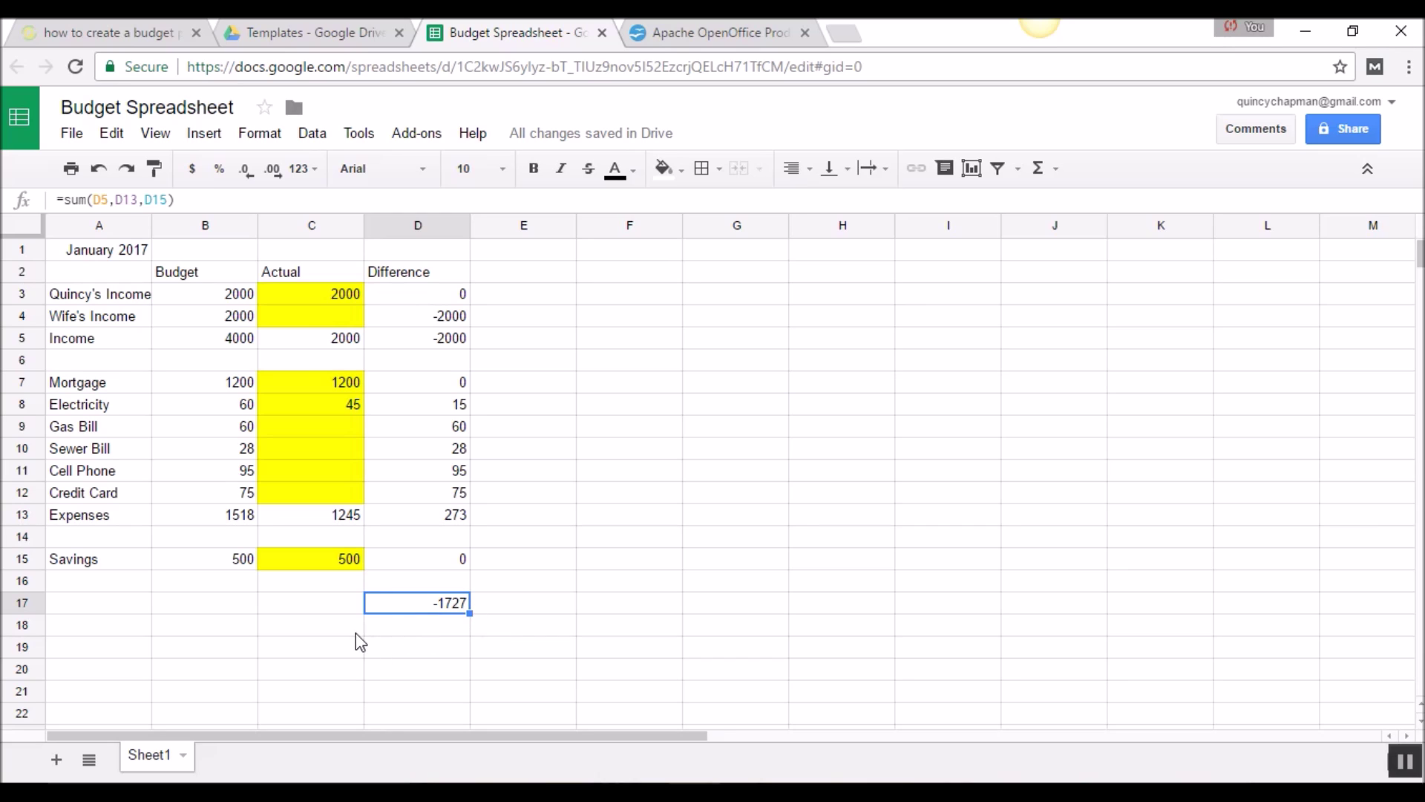
Step: Calculate the remaining budget in B17 as income minus expenses and savings with =B5-B13-B15, and check the formula
click(215, 605)
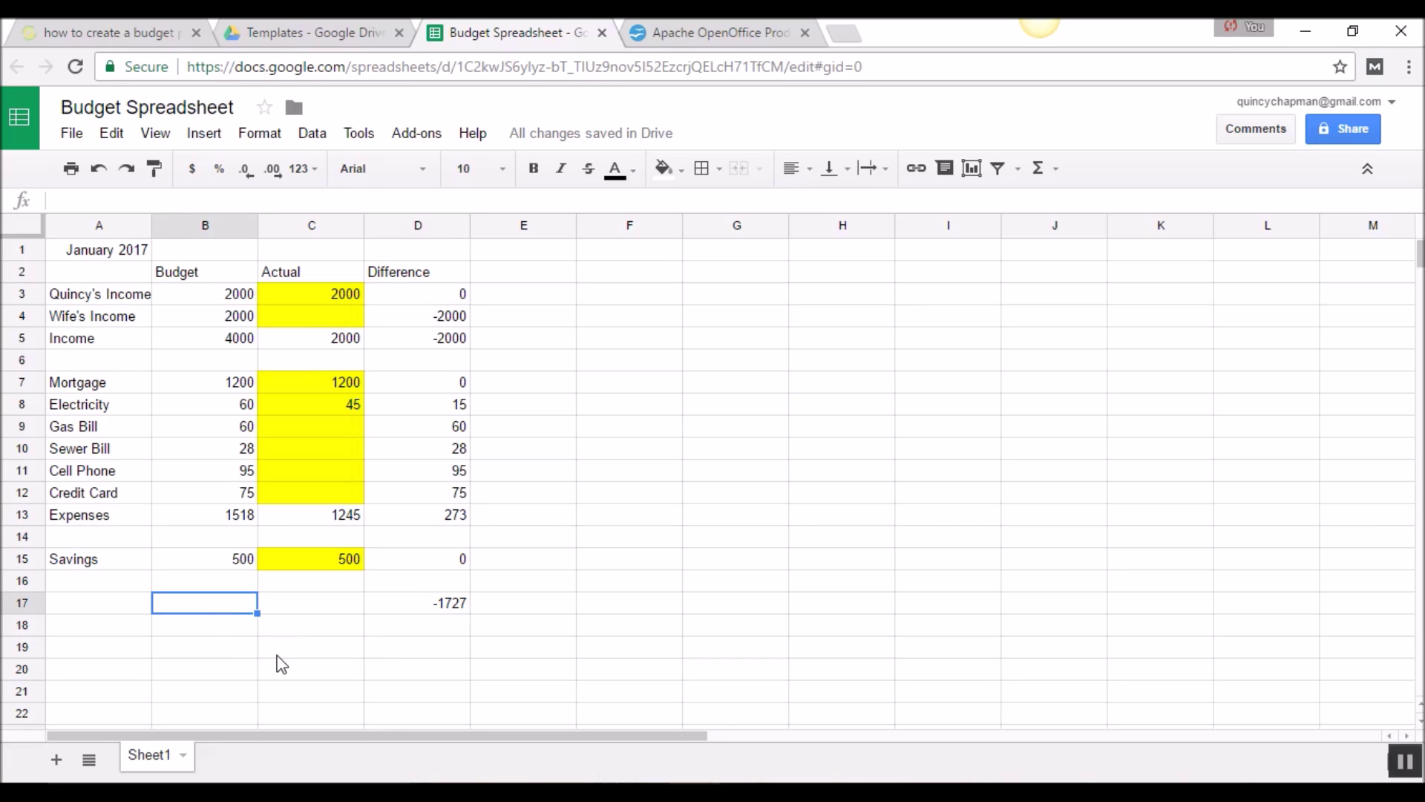
text(=)
key(Up)
key(Up)
key(Up)
key(Up)
key(Up)
key(Up)
key(Up)
key(Up)
key(Up)
key(Up)
key(Up)
key(Up)
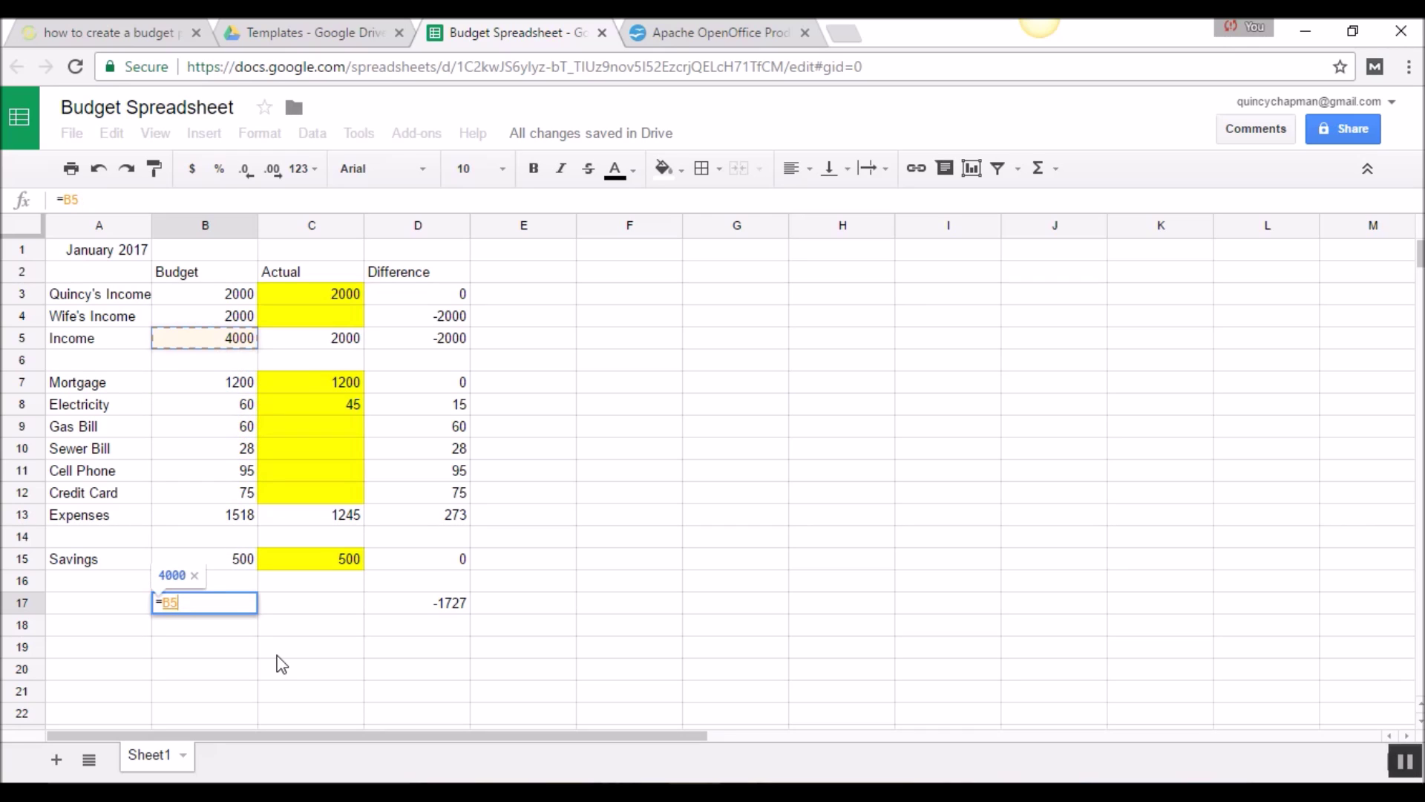
text(-)
key(Up)
key(Up)
key(Up)
key(Up)
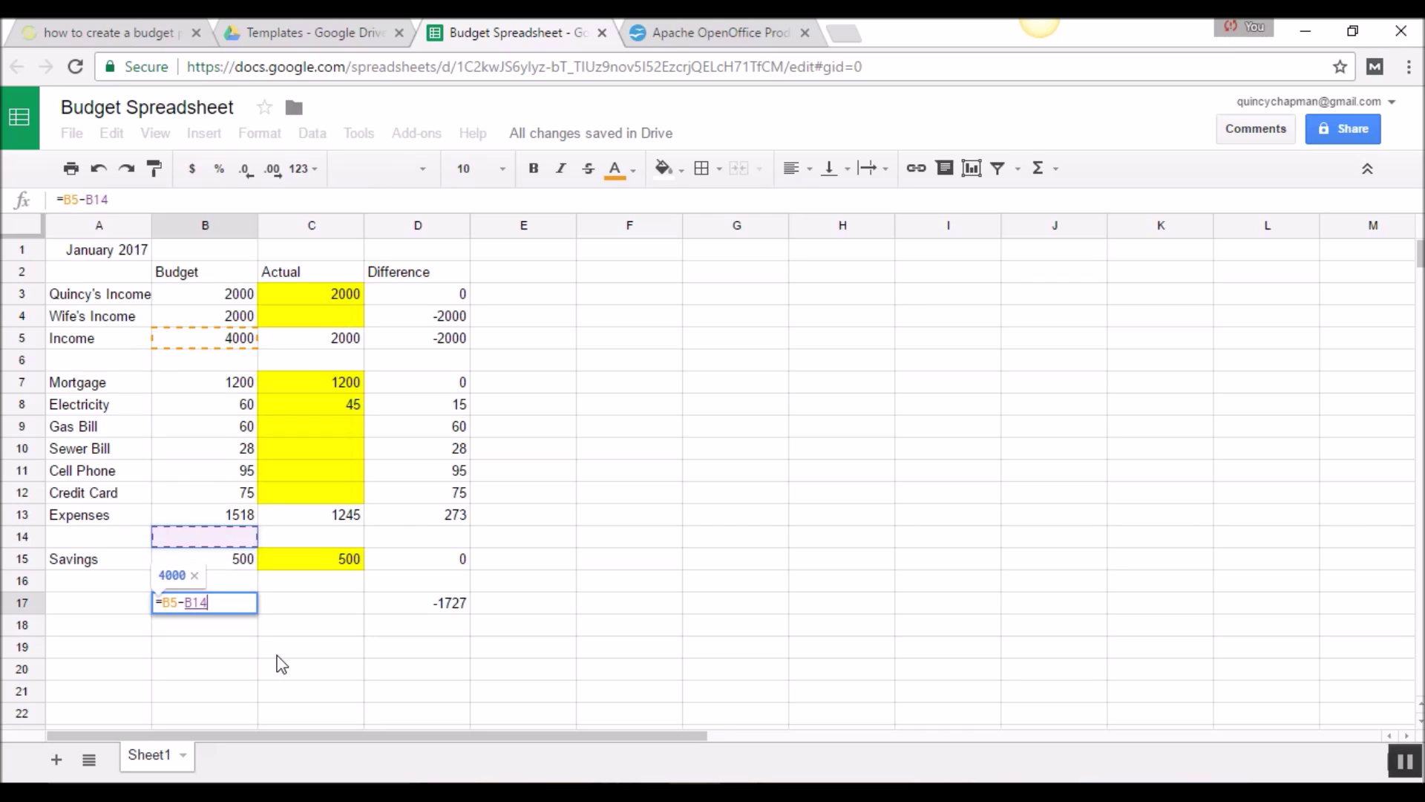
text(-)
key(Up)
key(Up)
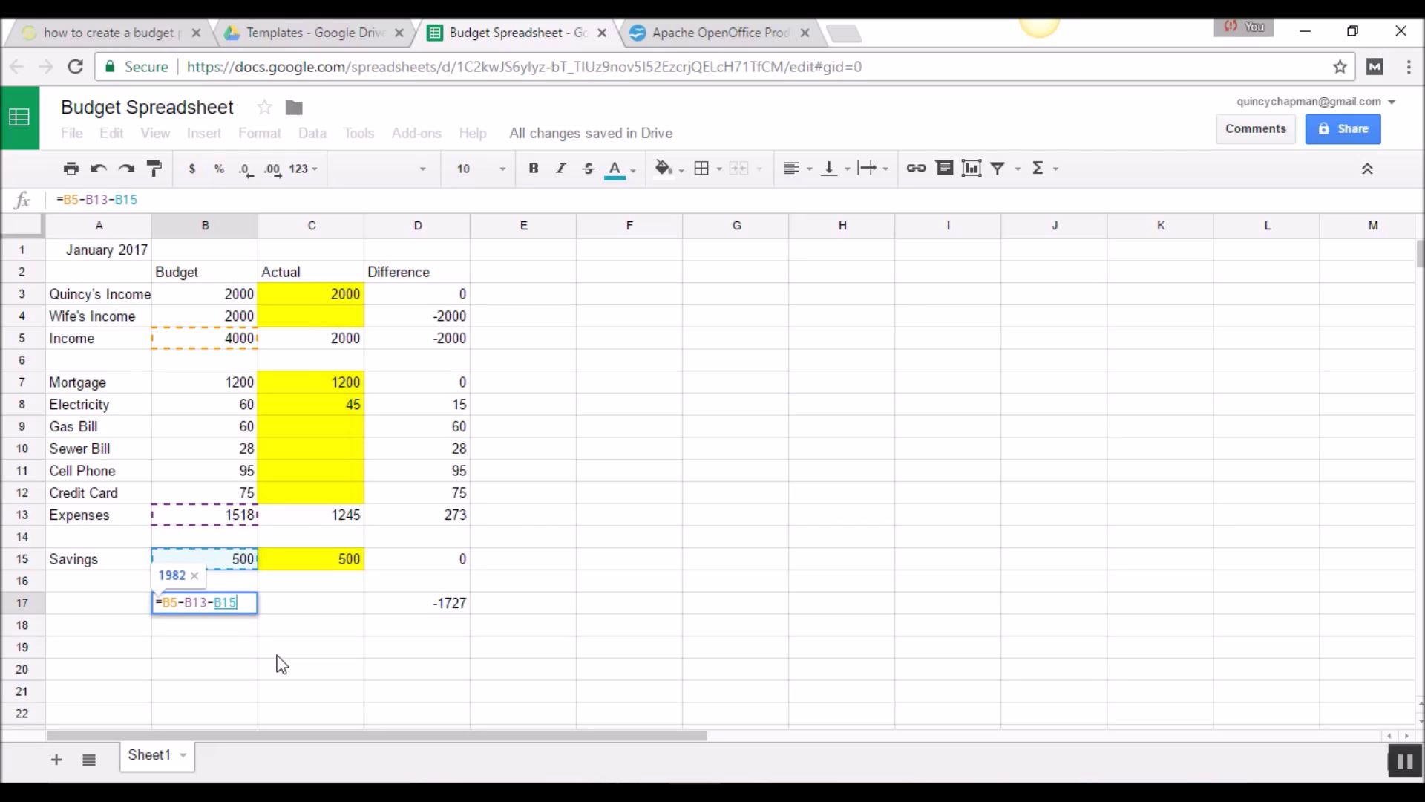
key(Return)
click(230, 603)
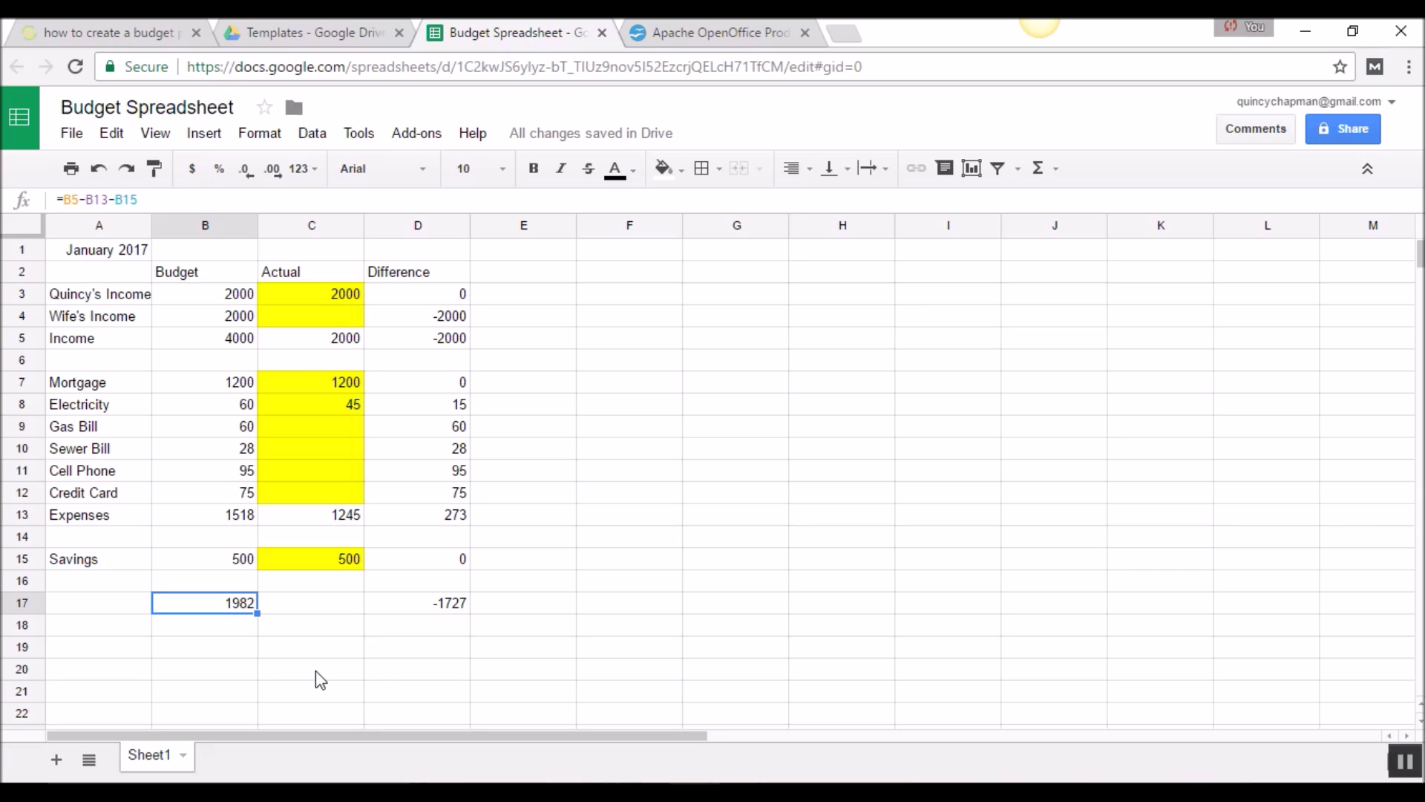
Step: Calculate the remaining actual amount in C17 as income minus expenses and savings with =C5-C13-C15, and check the formula
click(296, 608)
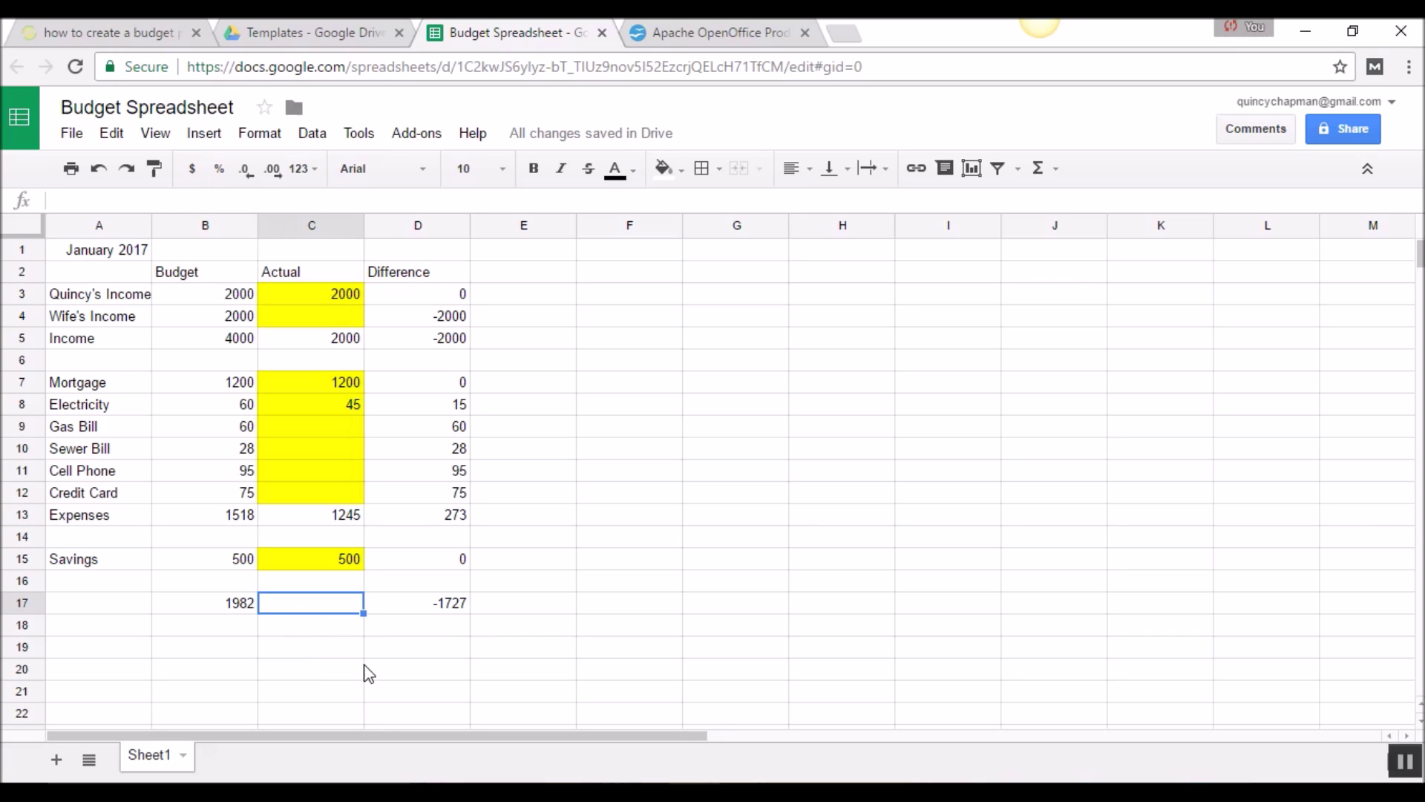
text(=)
key(Up)
key(Up)
key(Up)
key(Up)
key(Up)
key(Up)
key(Up)
key(Up)
key(Up)
key(Up)
key(Up)
key(Up)
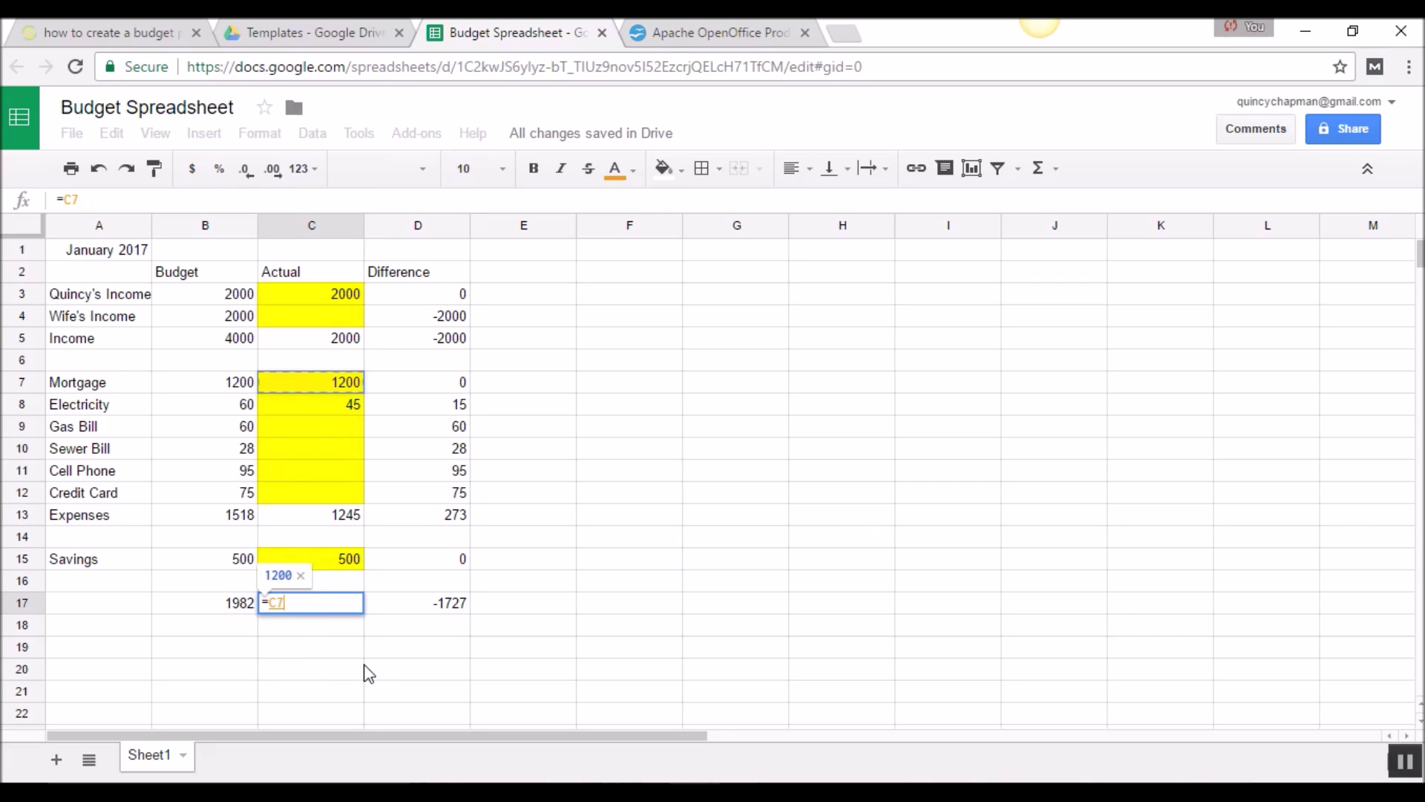
text(-)
key(Up)
key(Up)
key(Up)
key(Up)
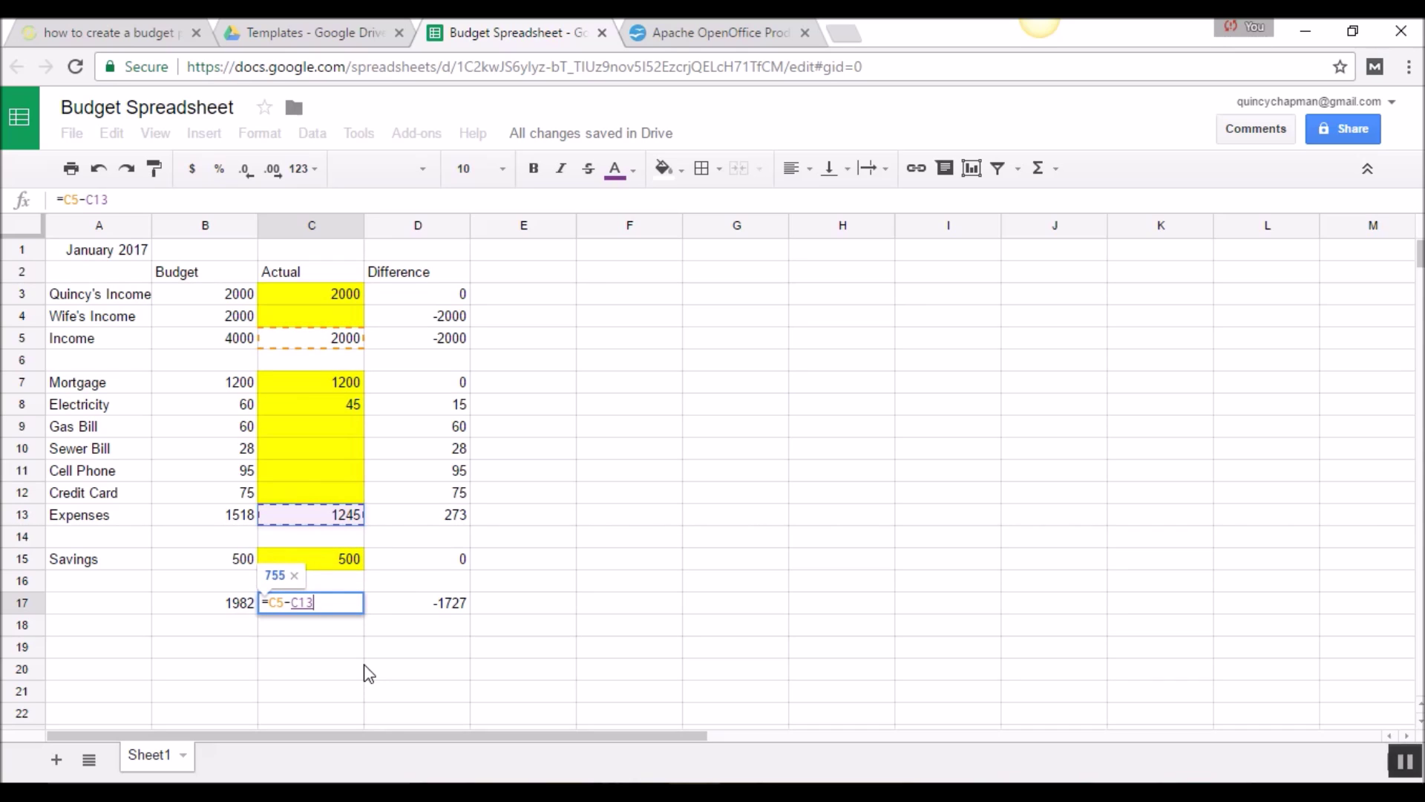
text(-)
key(Up)
key(Up)
key(Return)
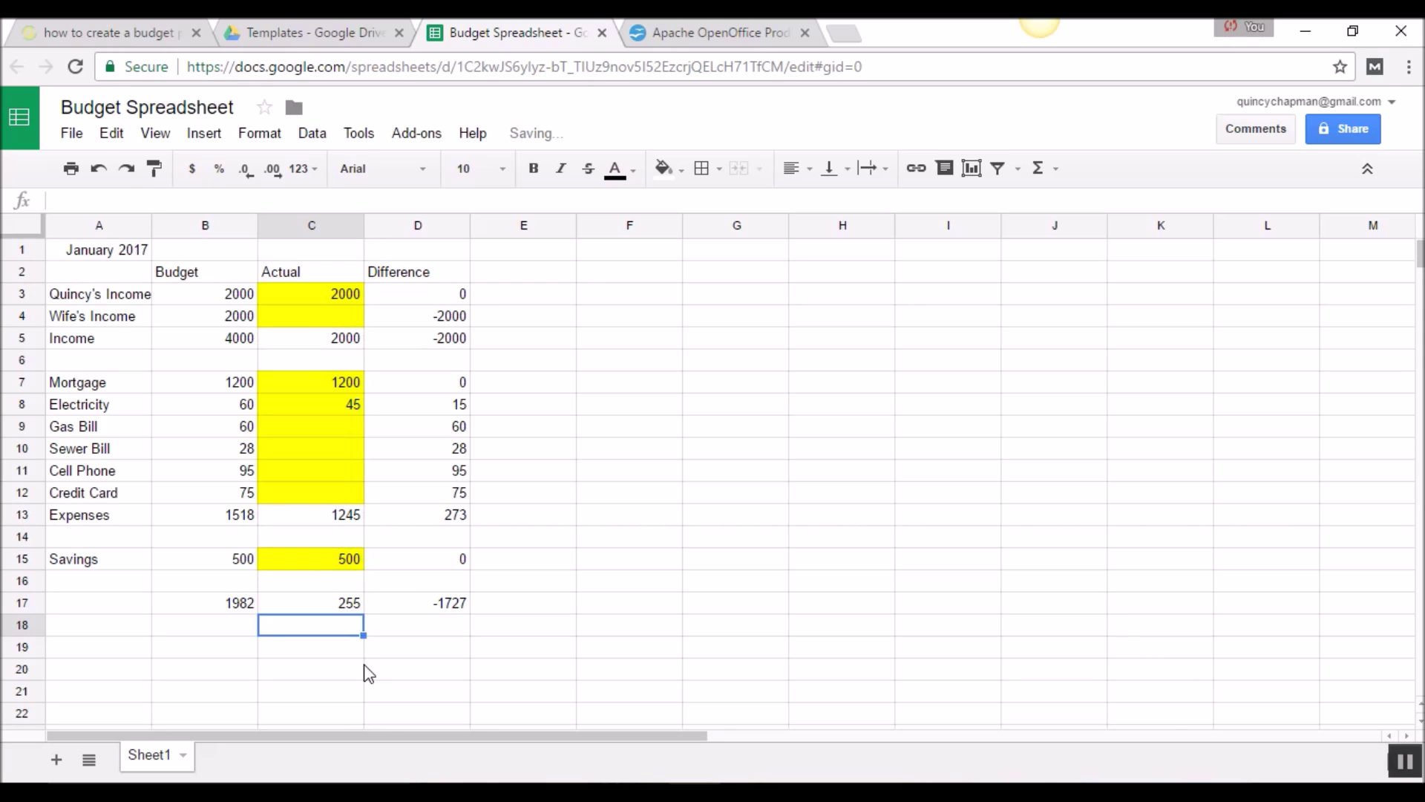
key(Up)
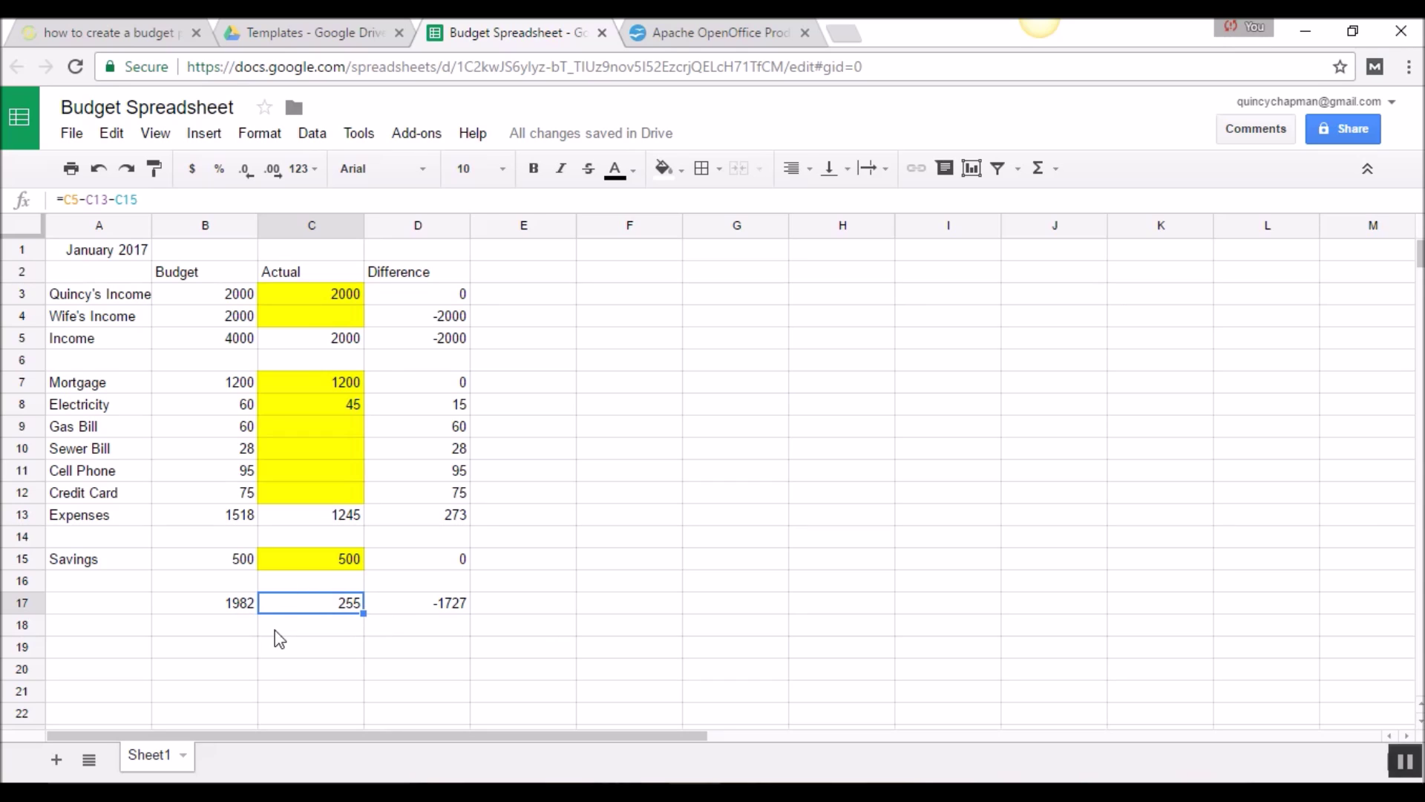
Step: Label row 17 as Month End in A17
click(82, 607)
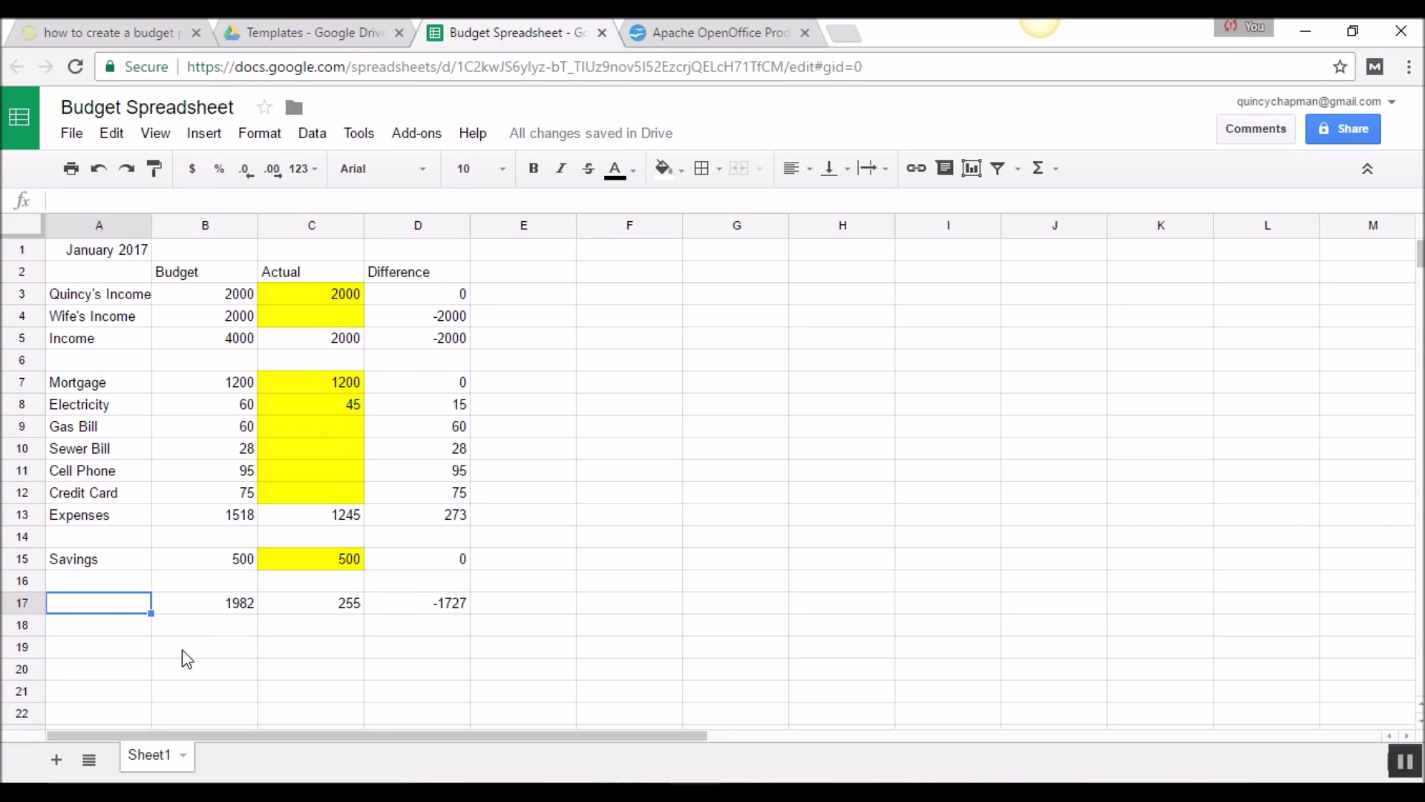
text(Month End)
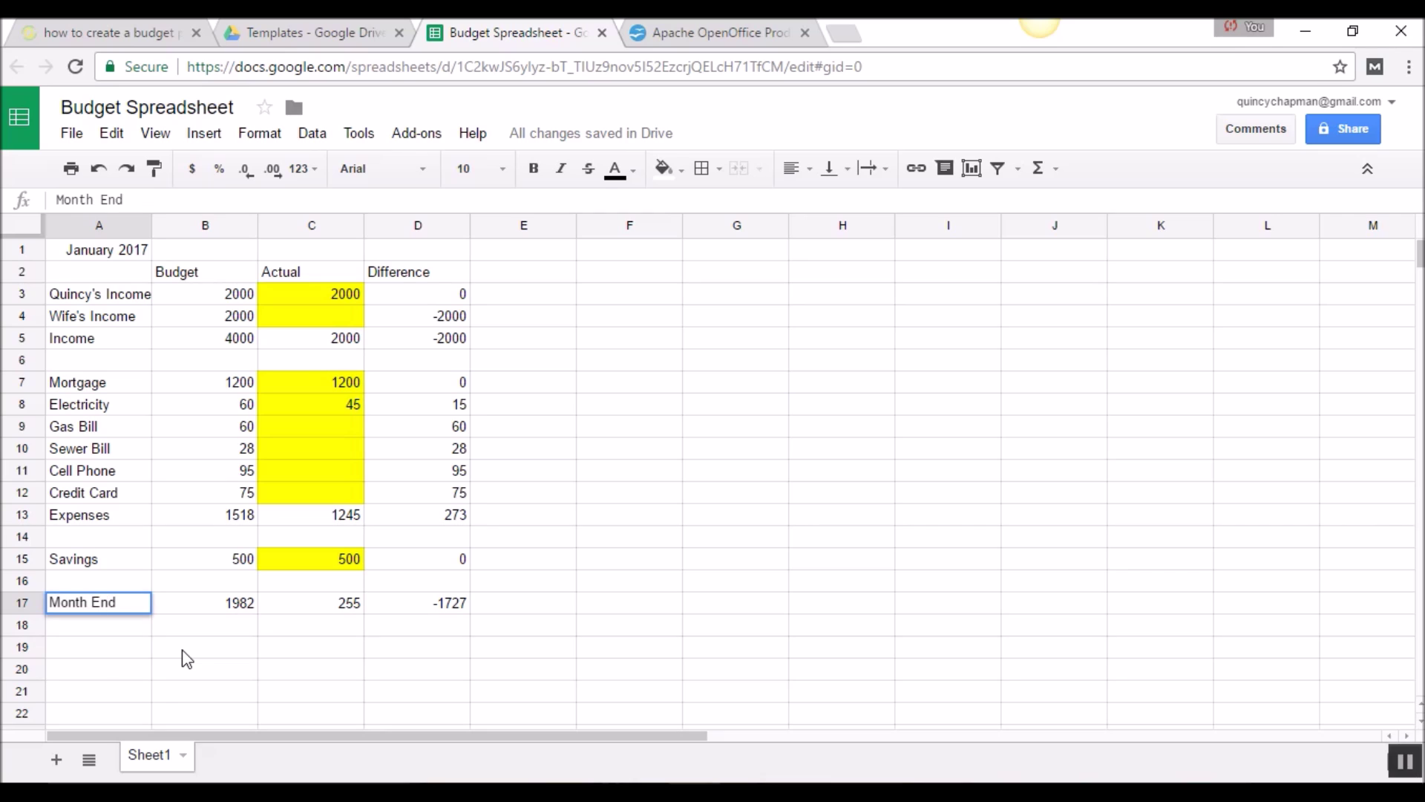
key(Return)
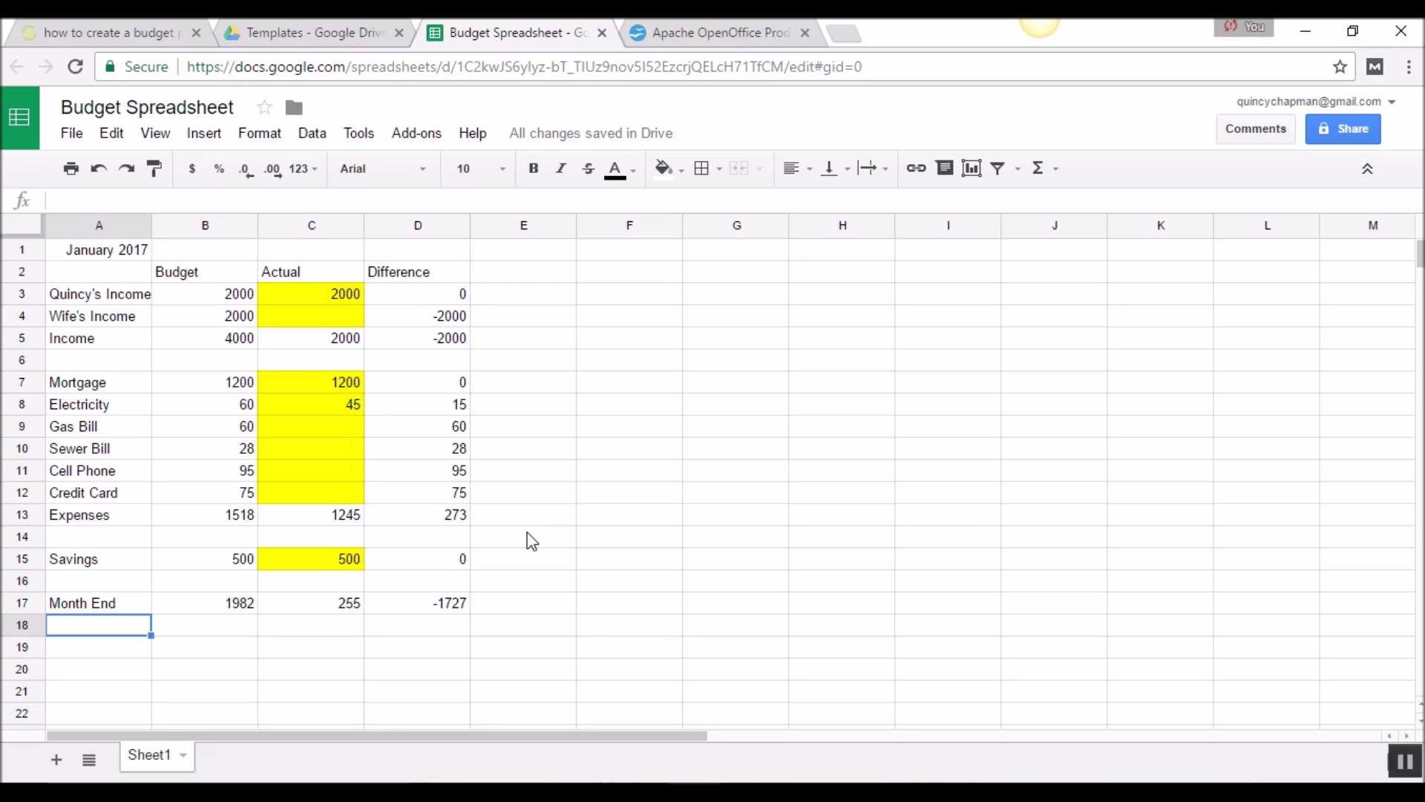
Step: Review the income, expense and savings rows and the Month End formulas in B17, C17 and D17
drag(107, 297, 112, 334)
drag(91, 384, 456, 557)
click(77, 562)
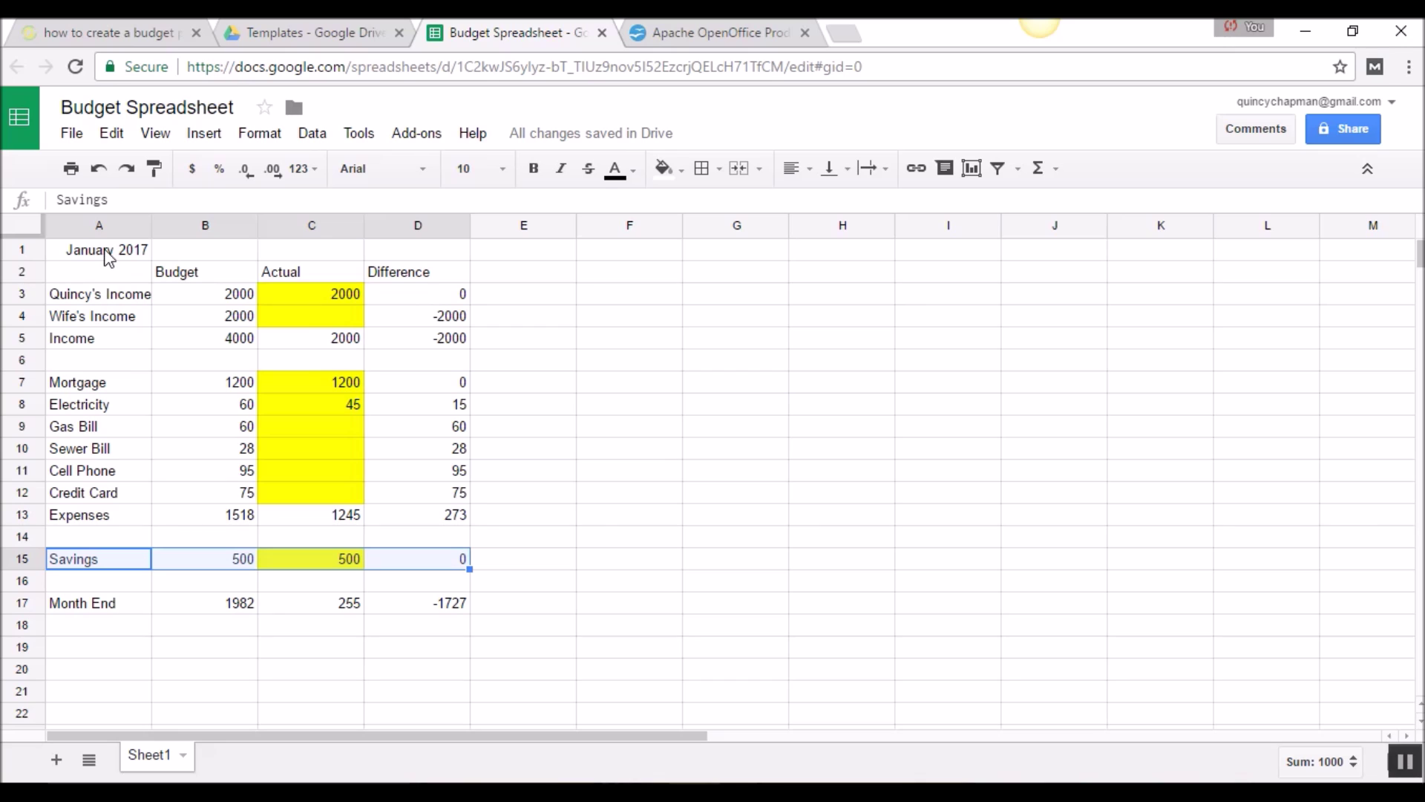
drag(83, 616, 456, 601)
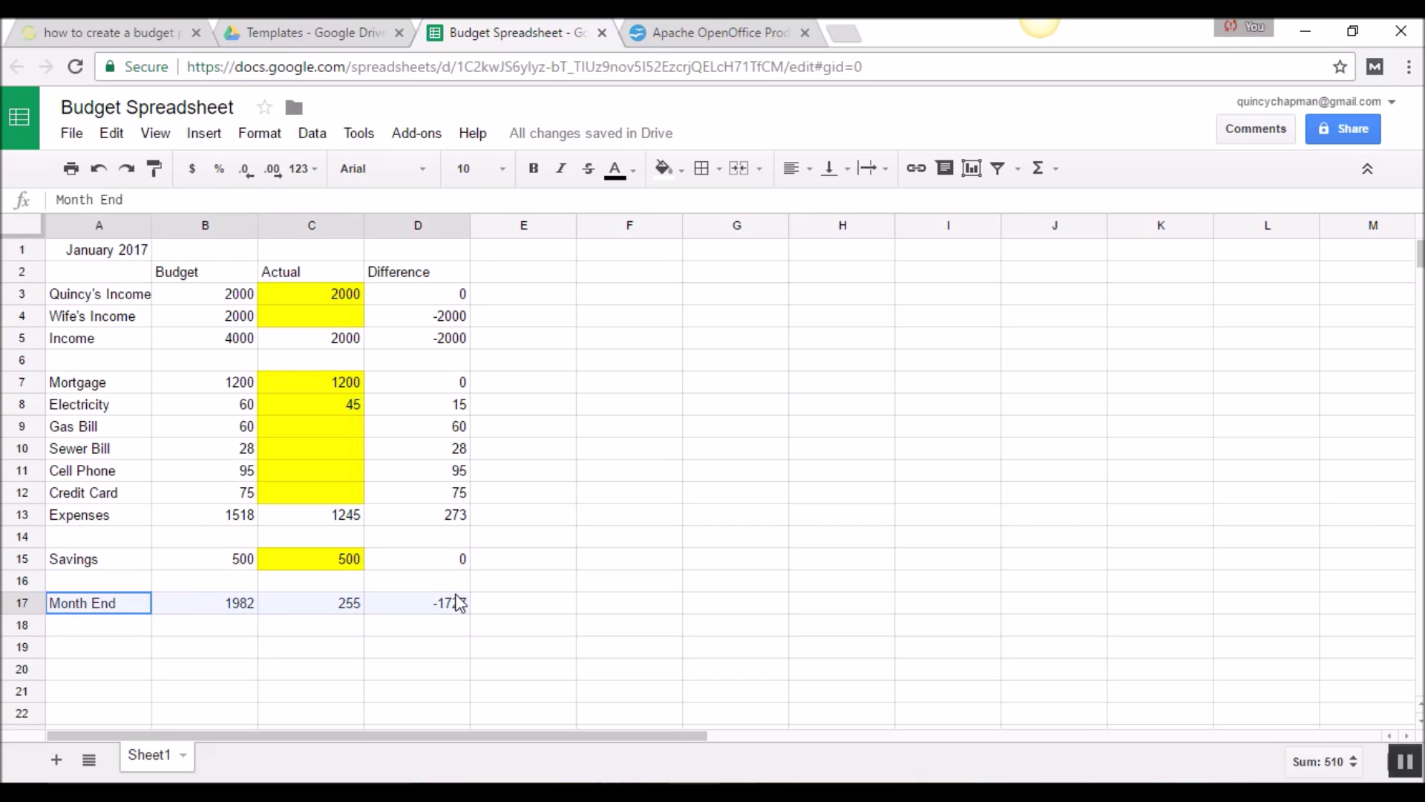
click(227, 604)
click(329, 615)
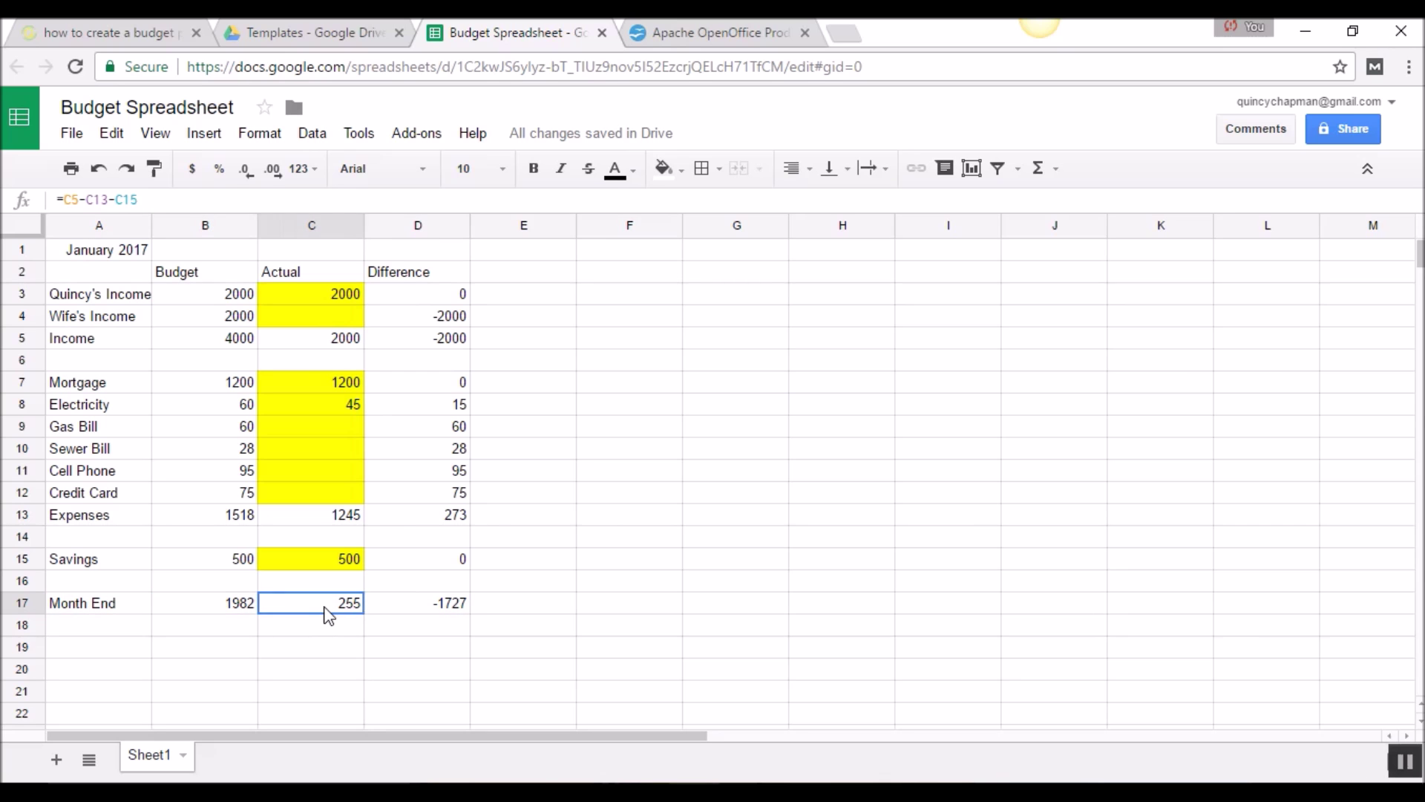
click(449, 607)
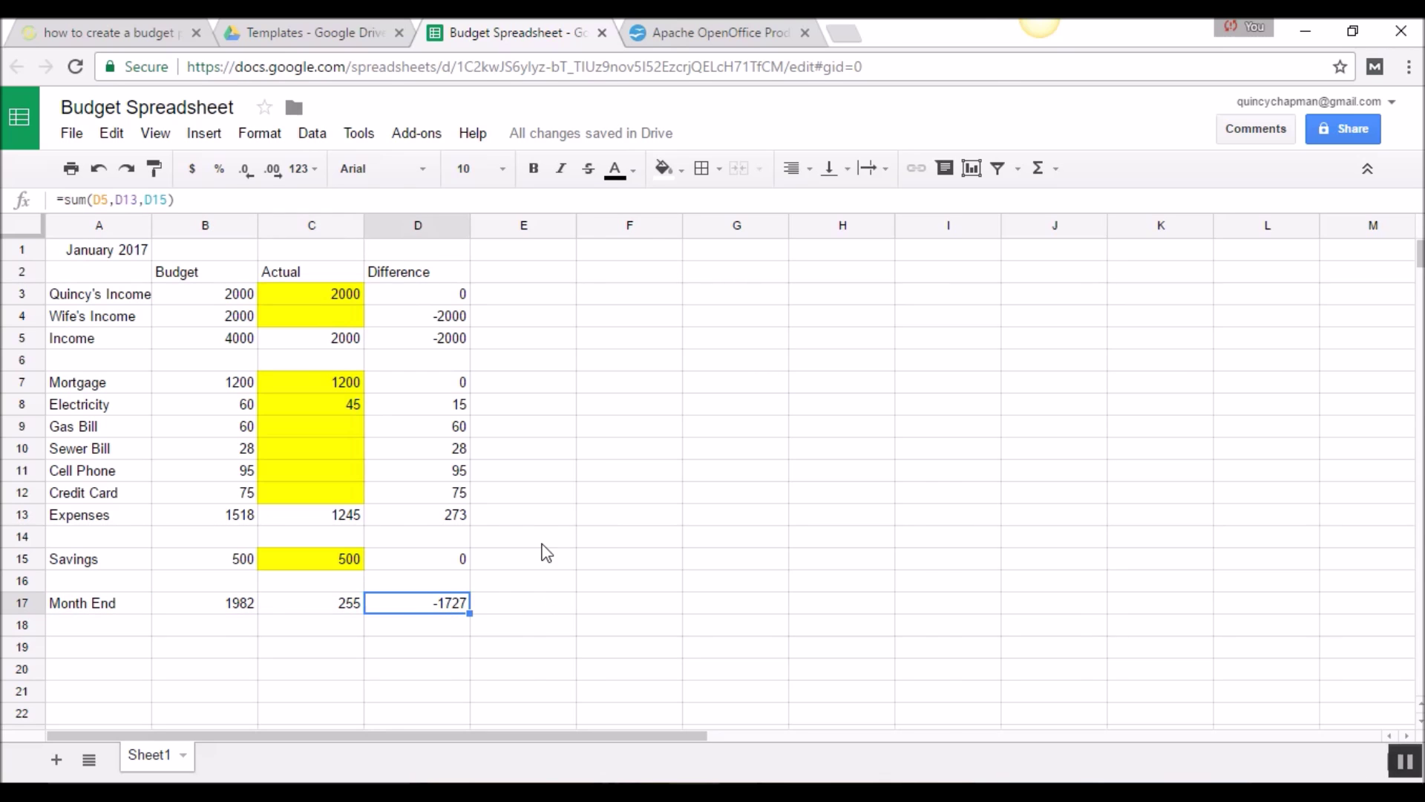